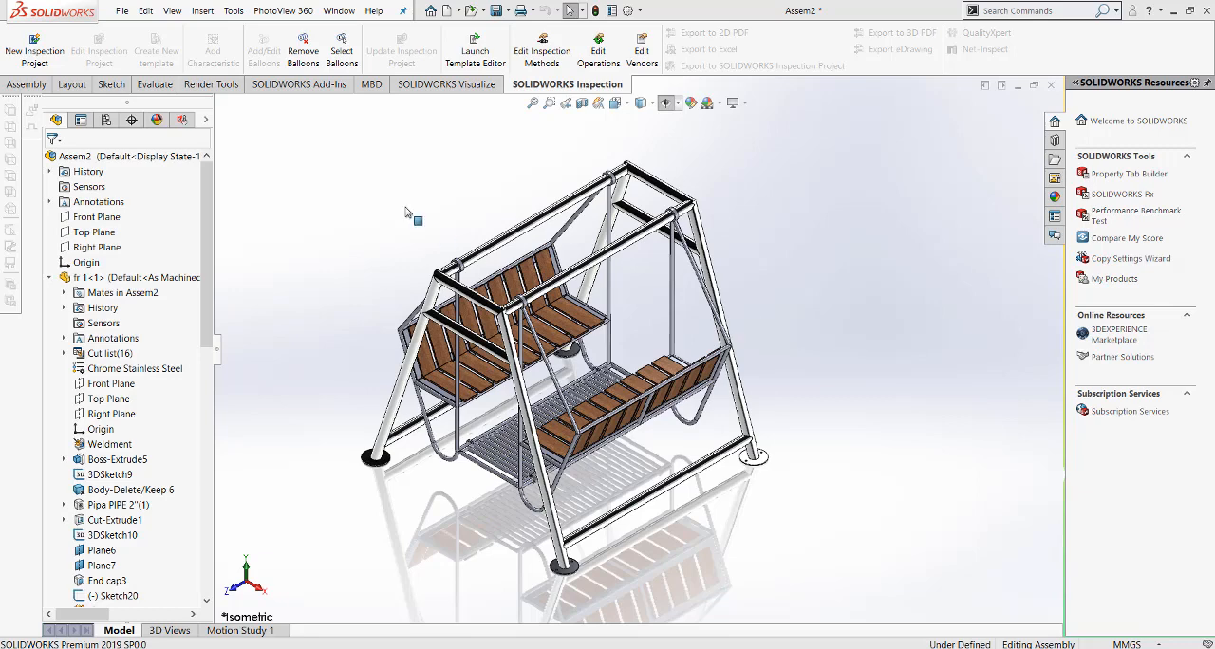
Step: Switch to the open mainan ayunan assembly and set its view to isometric
{"action": "left_click", "coordinate": [350, 13]}
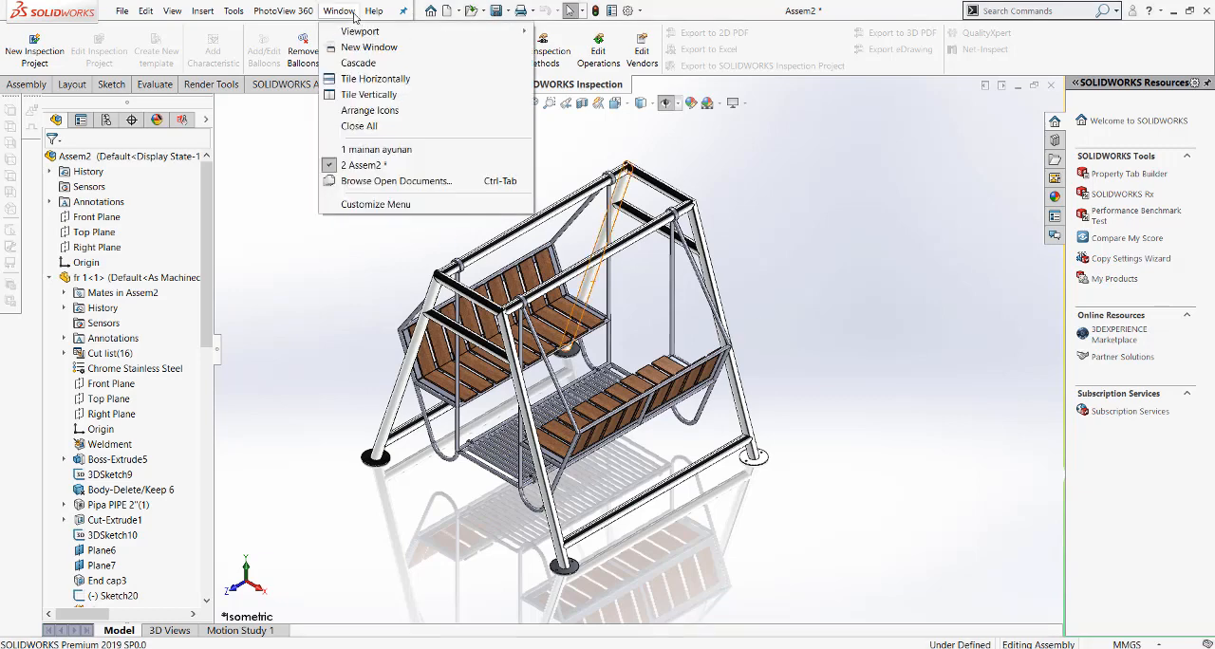
{"action": "left_click", "coordinate": [380, 149]}
{"action": "scroll", "coordinate": [626, 425], "scroll_direction": "down", "scroll_amount": 3}
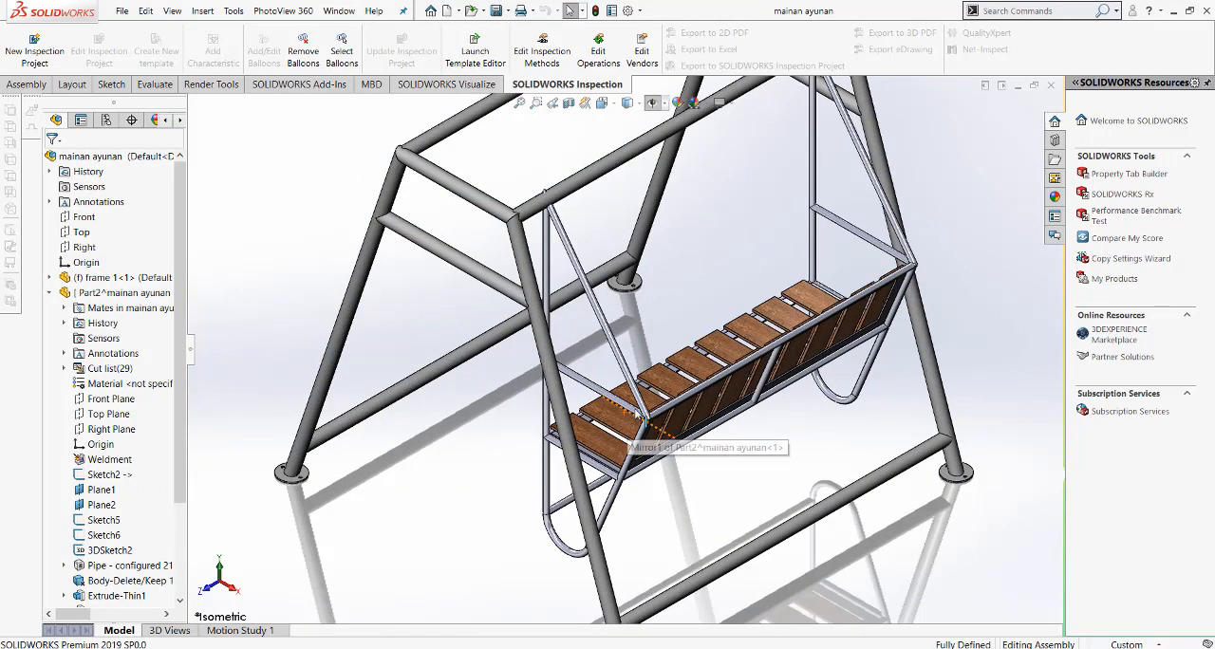
{"action": "middle_click_drag", "start_coordinate": [626, 425], "coordinate": [672, 378]}
{"action": "scroll", "coordinate": [673, 378], "scroll_direction": "up", "scroll_amount": 3}
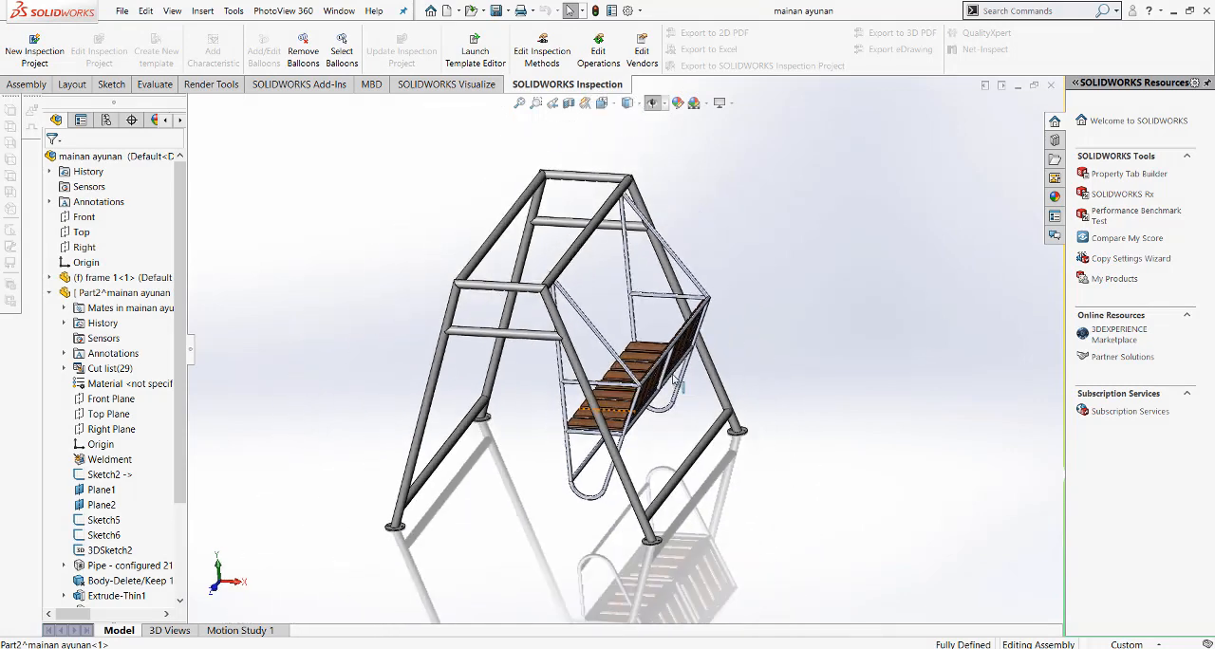
{"action": "left_click", "coordinate": [605, 104]}
{"action": "left_click", "coordinate": [673, 137]}
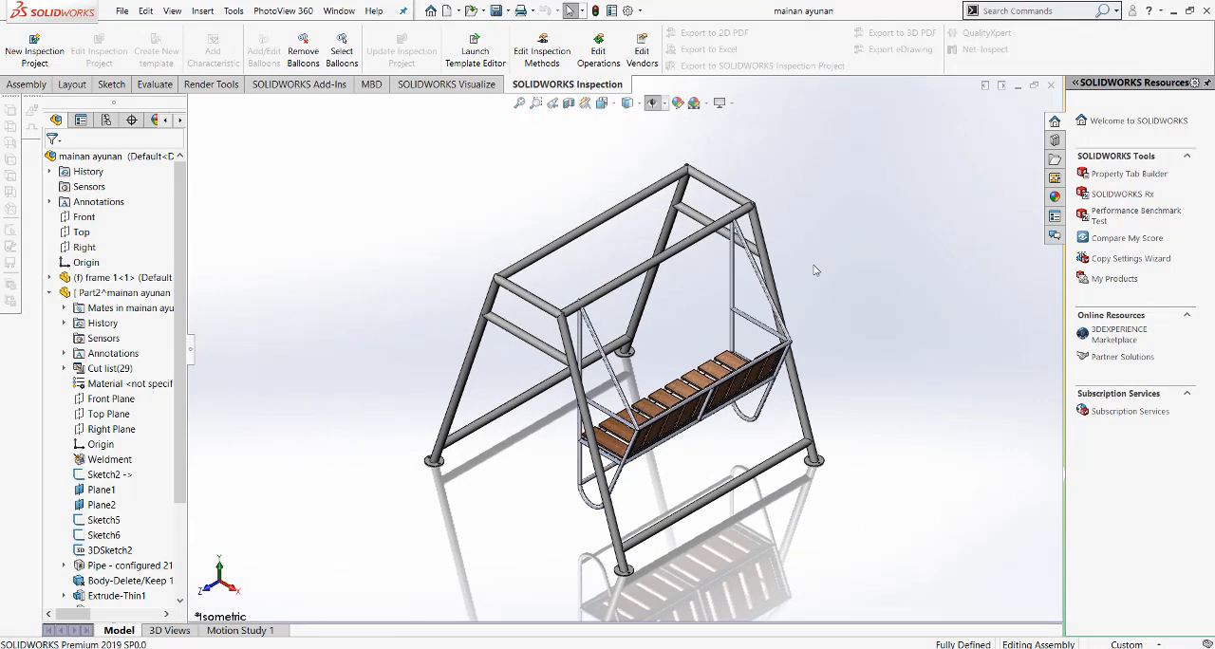
Step: Open the swing bench part from the assembly in its own window
{"action": "left_click", "coordinate": [733, 296]}
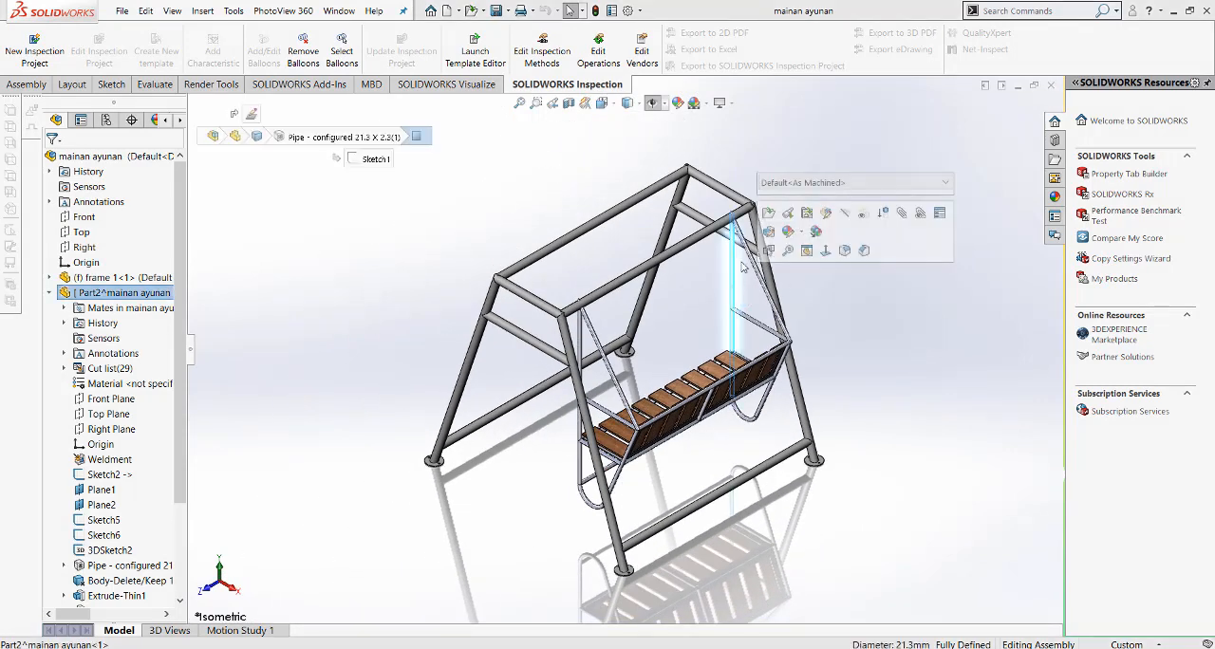
{"action": "left_click", "coordinate": [773, 213]}
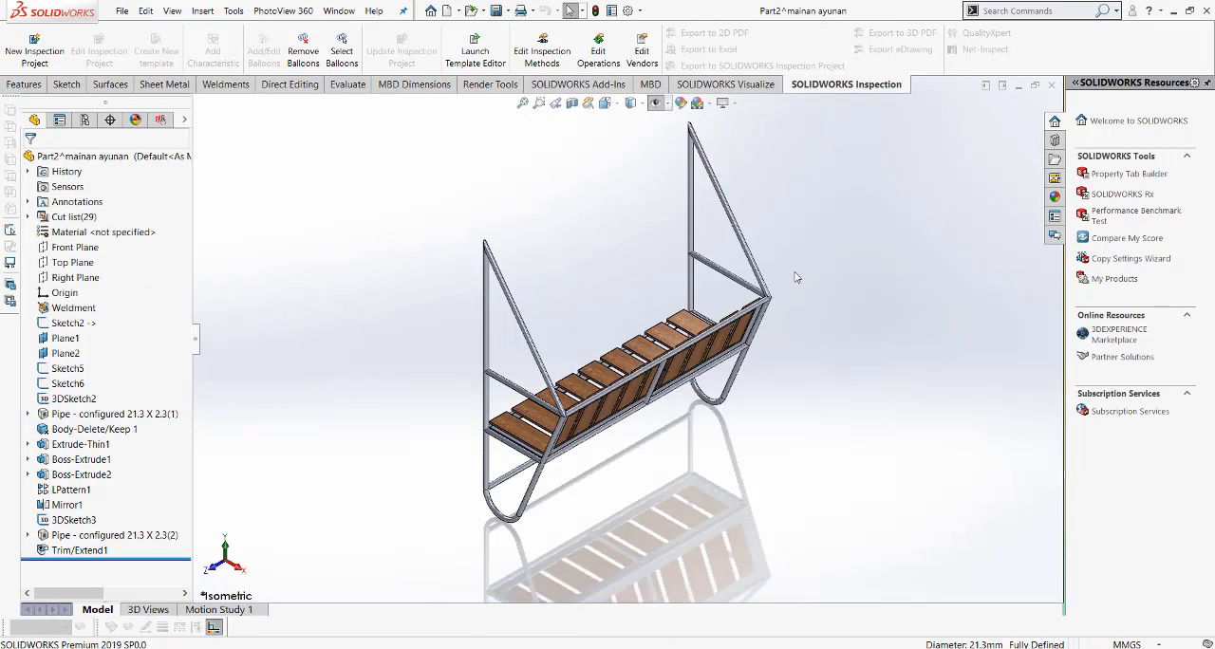
{"action": "scroll", "coordinate": [540, 239], "scroll_direction": "down", "scroll_amount": 3}
{"action": "scroll", "coordinate": [542, 309], "scroll_direction": "up", "scroll_amount": 3}
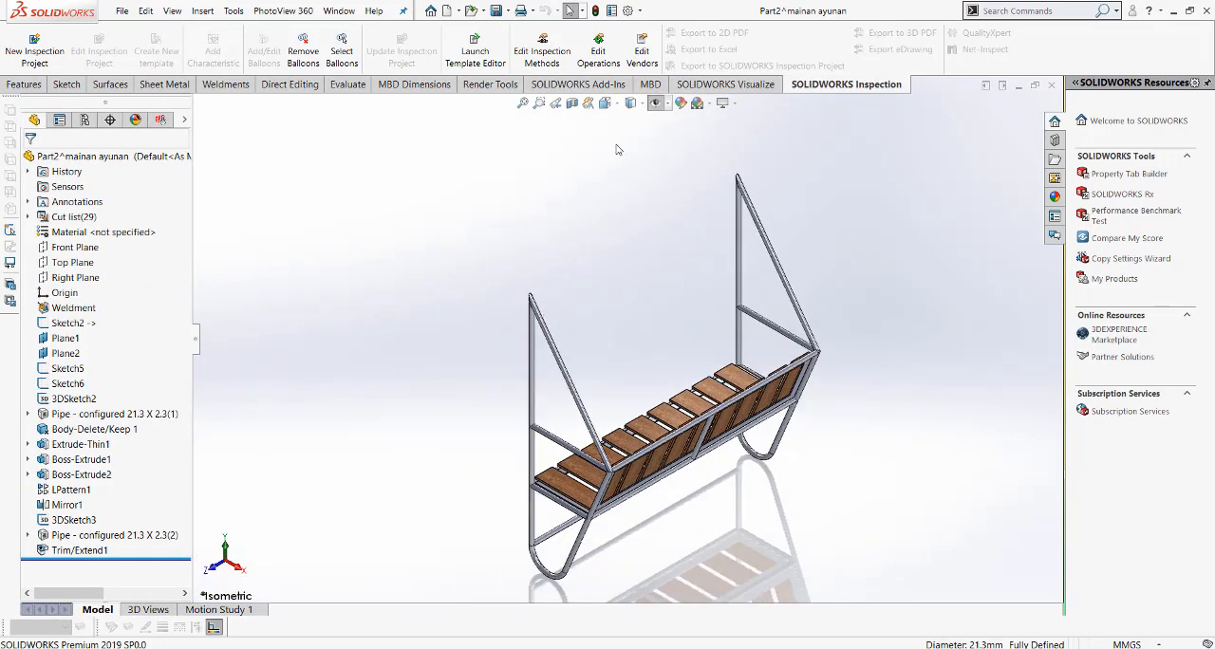
Step: Start a sketch on the bench part's Front Plane and orient the view normal to it
{"action": "left_click", "coordinate": [76, 247]}
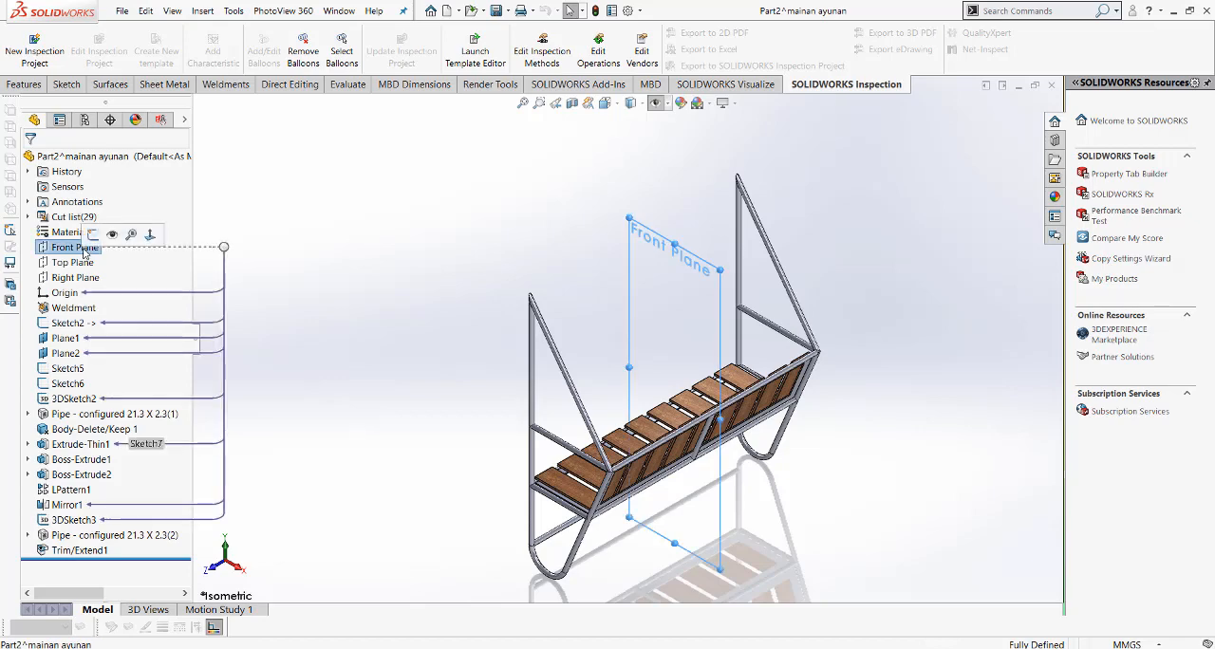
{"action": "left_click", "coordinate": [92, 233]}
{"action": "left_click", "coordinate": [615, 104]}
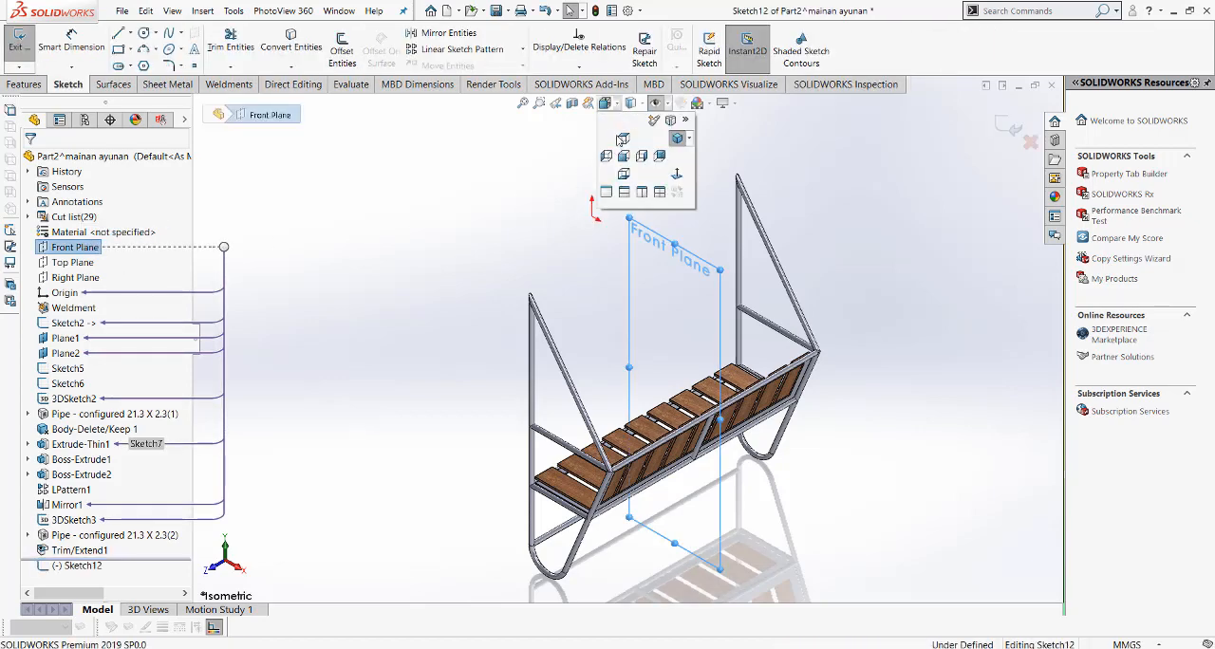
{"action": "left_click", "coordinate": [677, 174]}
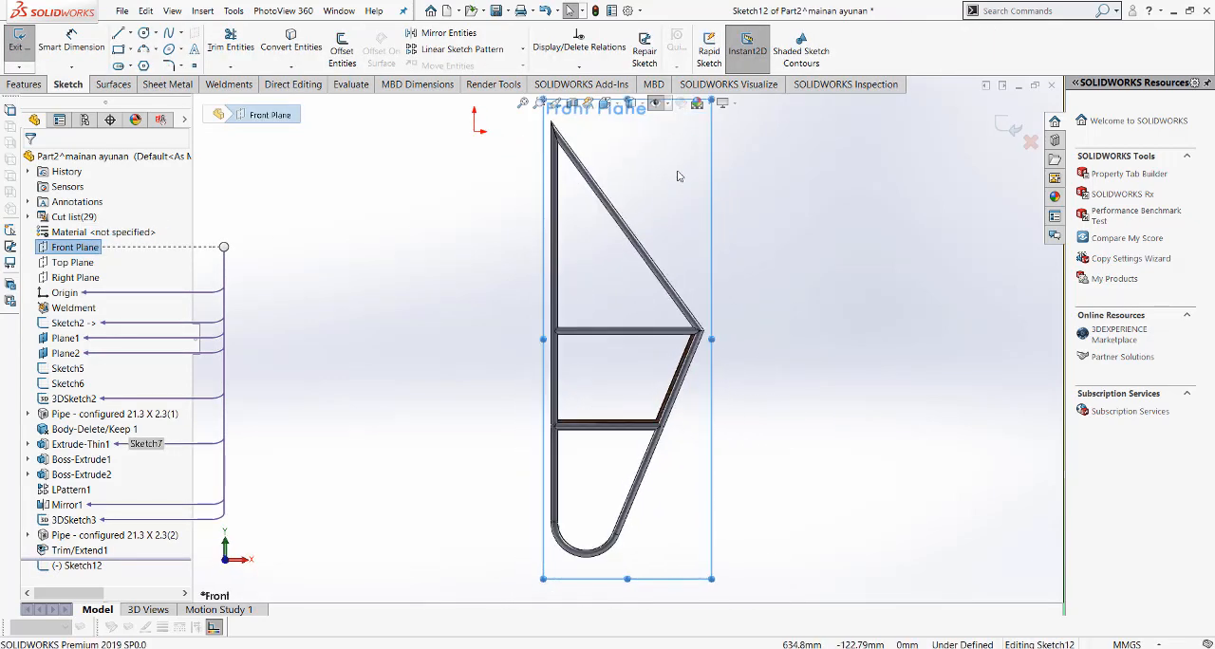
{"action": "scroll", "coordinate": [664, 169], "scroll_direction": "up", "scroll_amount": 3}
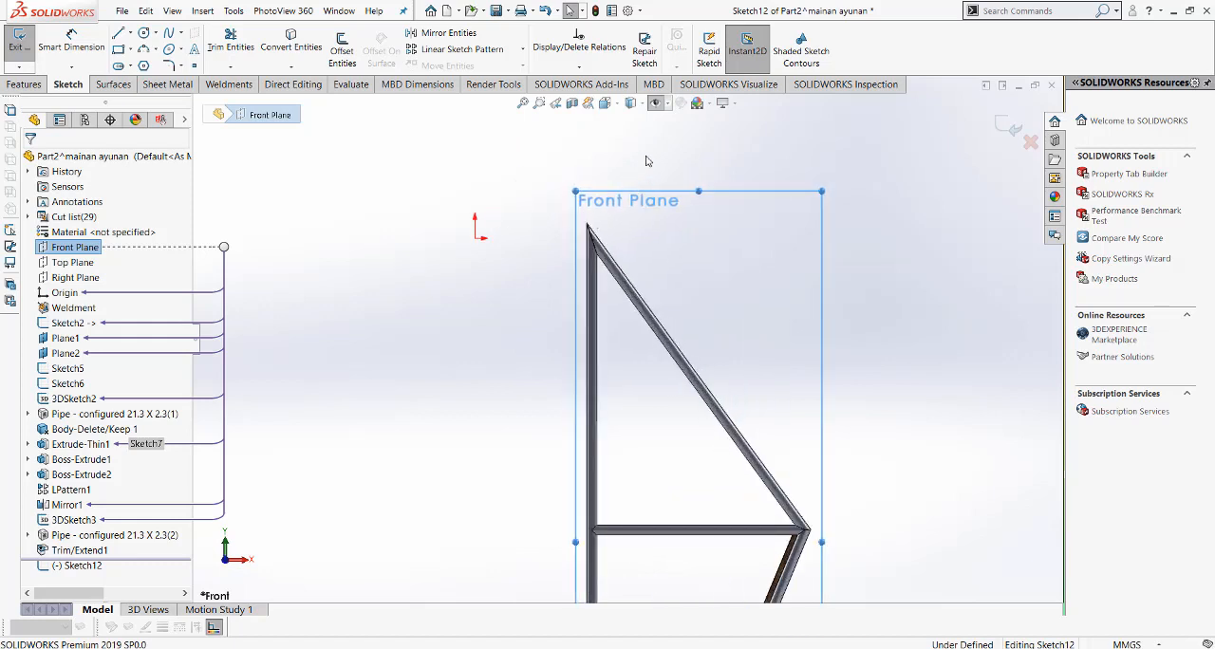
Step: Show the hidden reference geometry and draw a circle about 98 mm in diameter centred on the top joint of the hanger pipes
{"action": "left_click", "coordinate": [145, 34]}
{"action": "scroll", "coordinate": [588, 219], "scroll_direction": "up", "scroll_amount": 3}
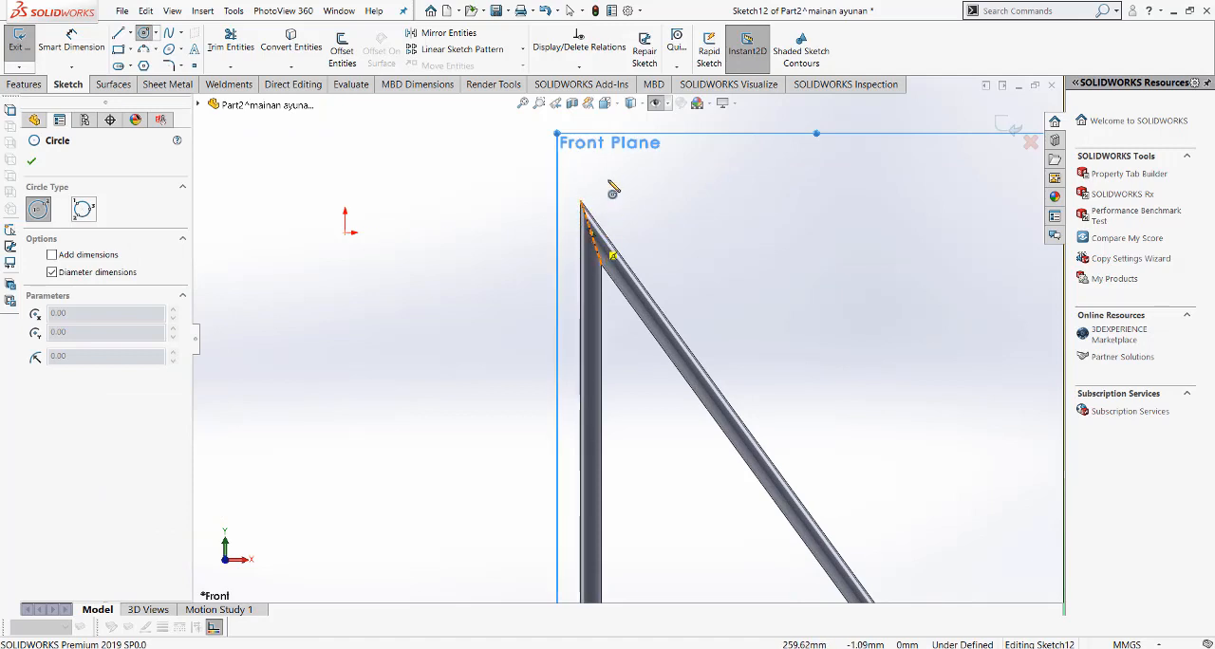
{"action": "left_click", "coordinate": [657, 104]}
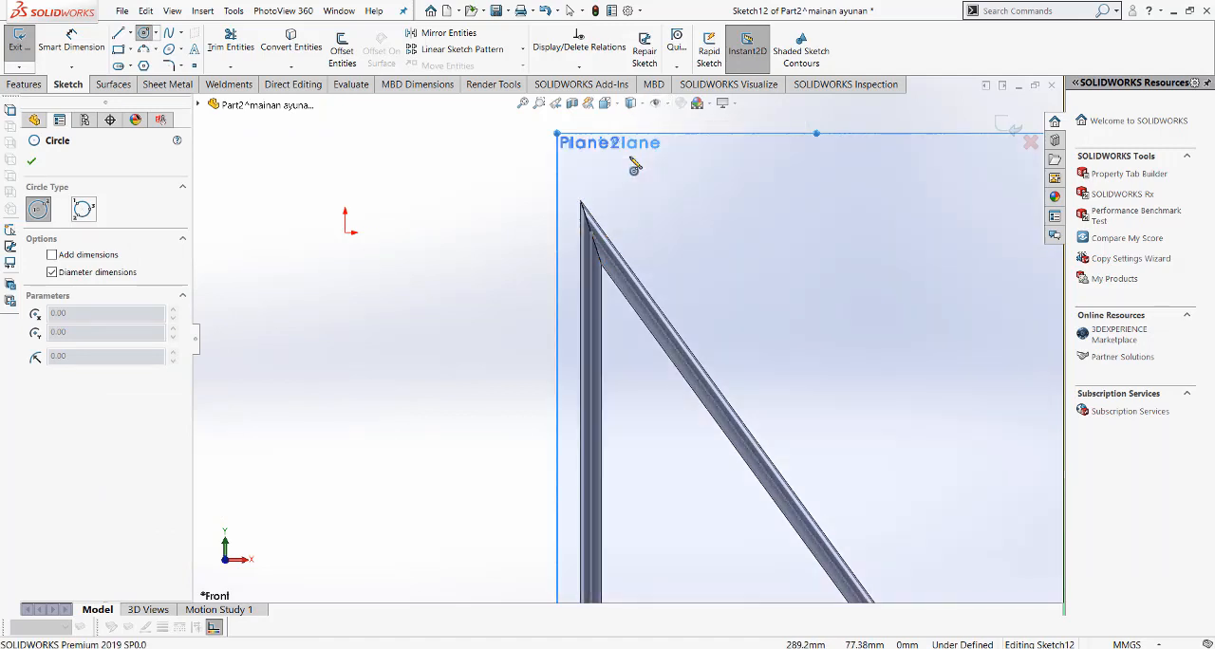
{"action": "left_click", "coordinate": [590, 232]}
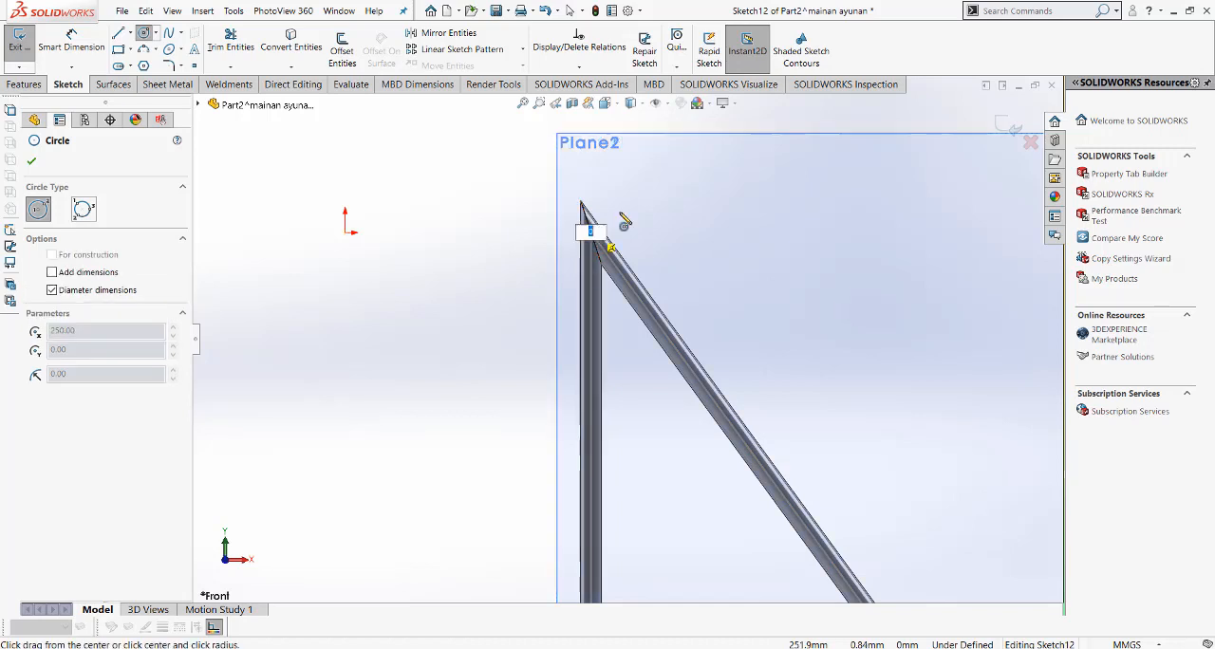
{"action": "left_click", "coordinate": [628, 203]}
Step: Dimension the circle at the hanger joint with a diameter of 80 mm
{"action": "right_click", "coordinate": [737, 233]}
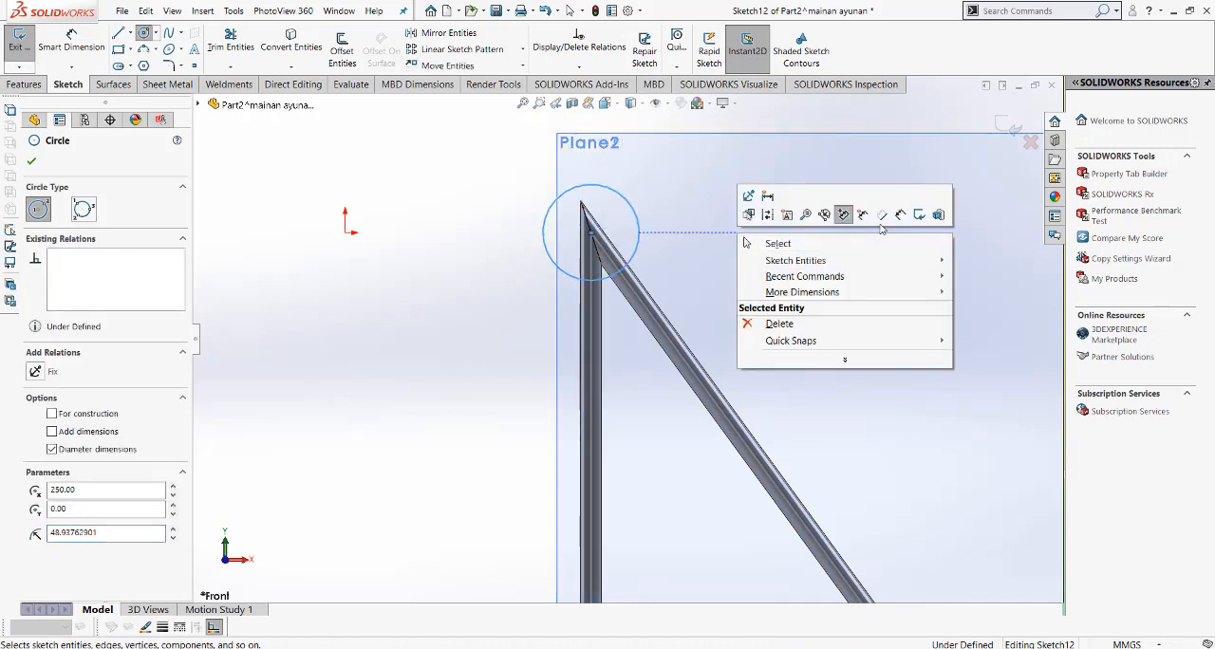
{"action": "left_click", "coordinate": [878, 221]}
{"action": "left_click", "coordinate": [653, 235]}
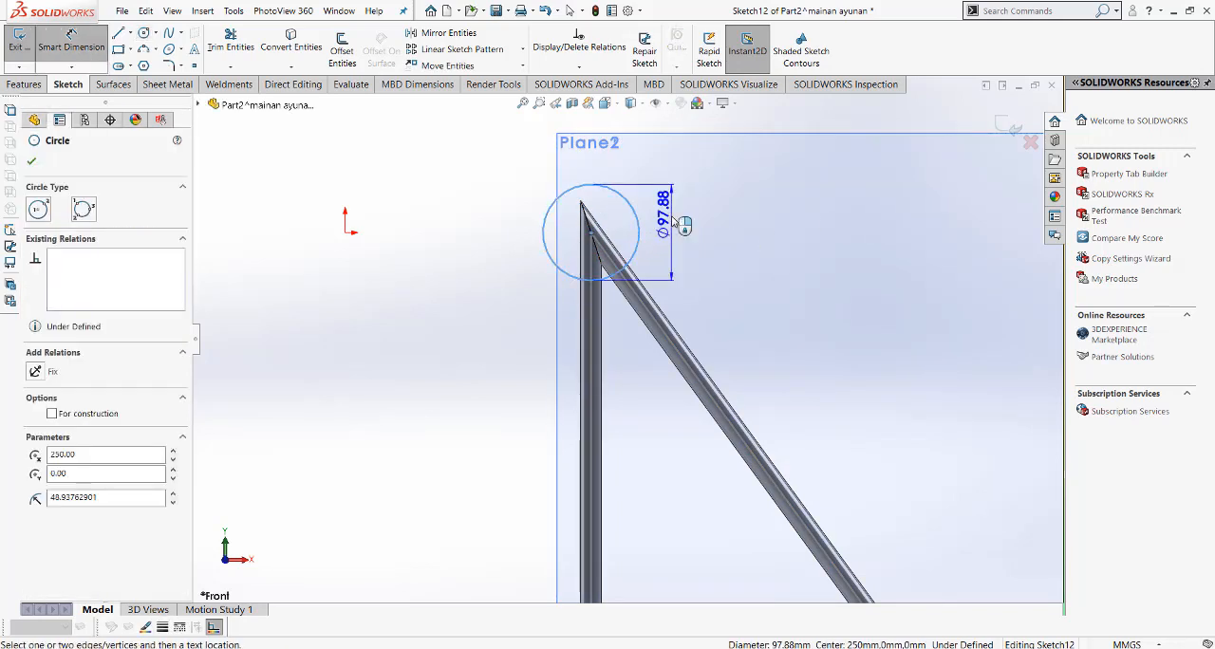
{"action": "left_click", "coordinate": [674, 221]}
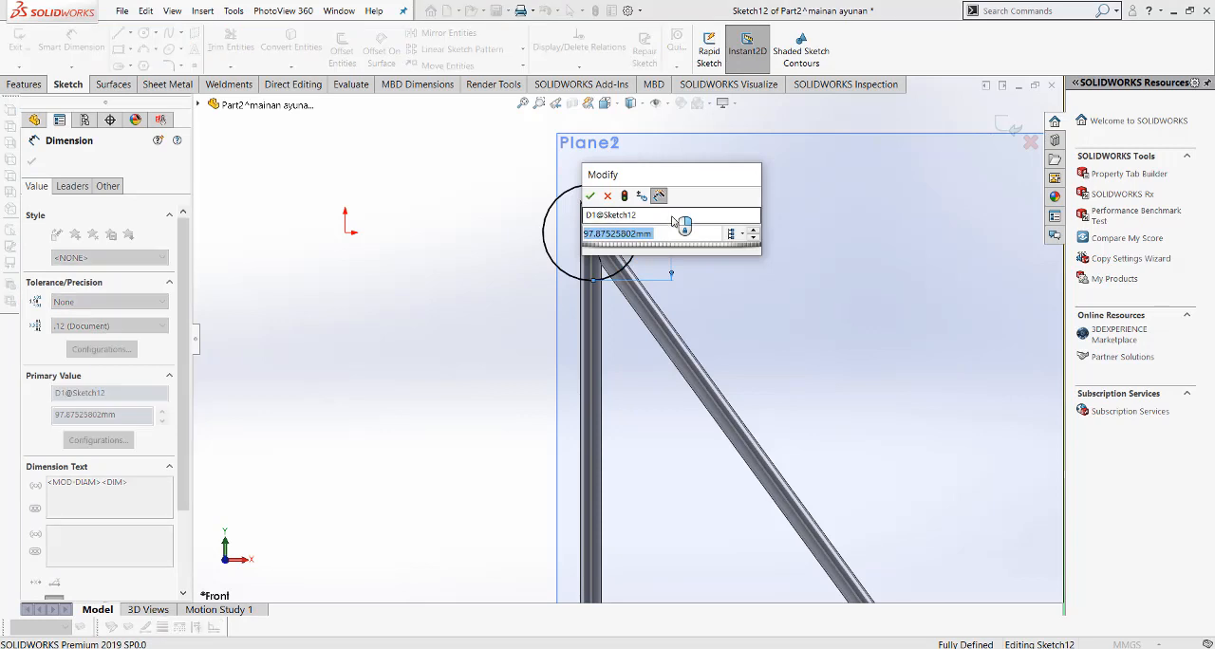
{"action": "type", "text": "80"}
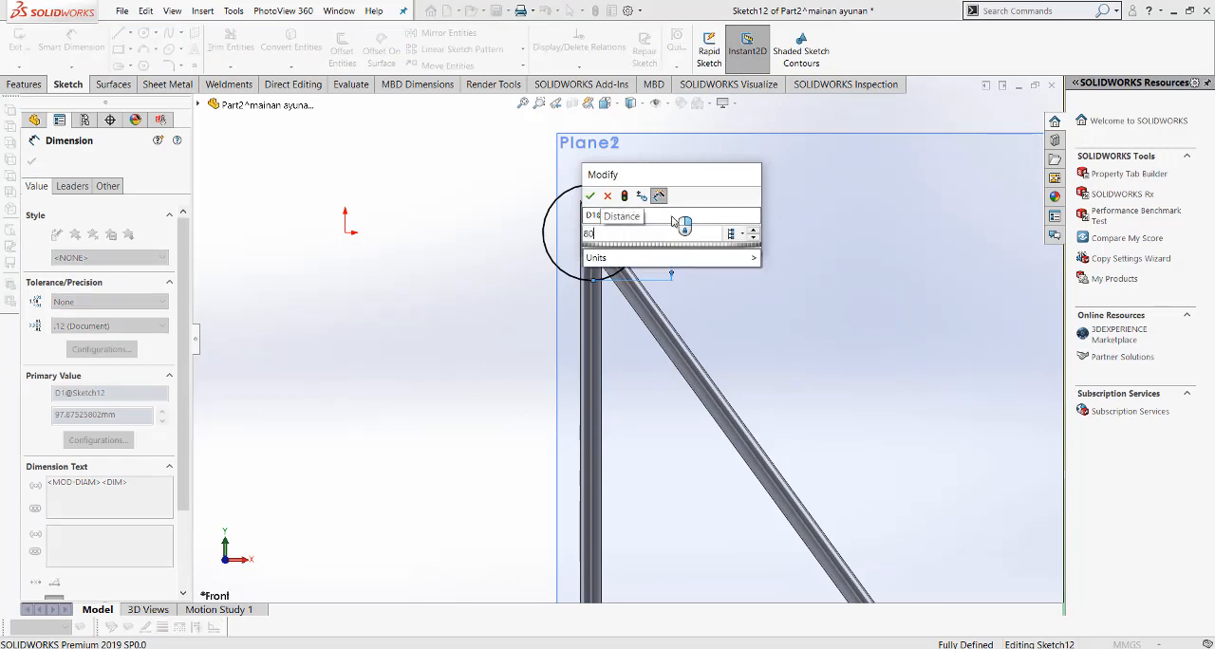
{"action": "key", "text": "Return"}
{"action": "left_click", "coordinate": [714, 251]}
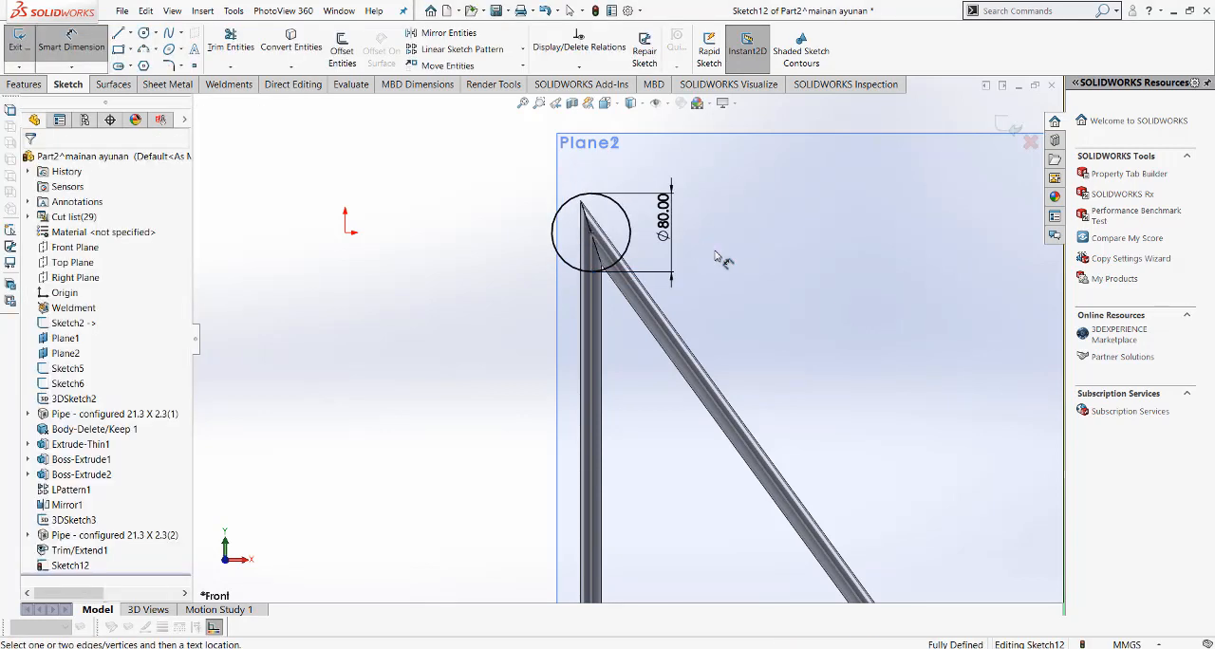
{"action": "right_click", "coordinate": [429, 334]}
{"action": "left_click", "coordinate": [471, 376]}
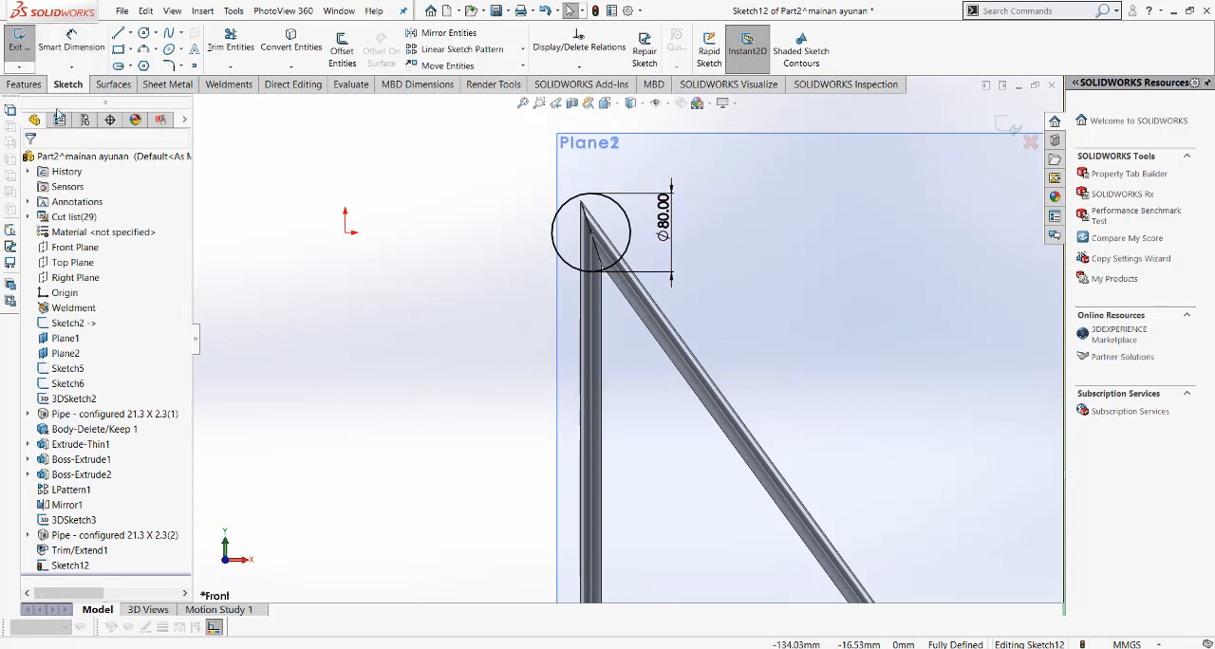
Step: Extrude-cut the circle Through All in the reversed direction, towards Plane1, through the top of the hanger pipes
{"action": "left_click", "coordinate": [24, 83]}
{"action": "left_click", "coordinate": [219, 52]}
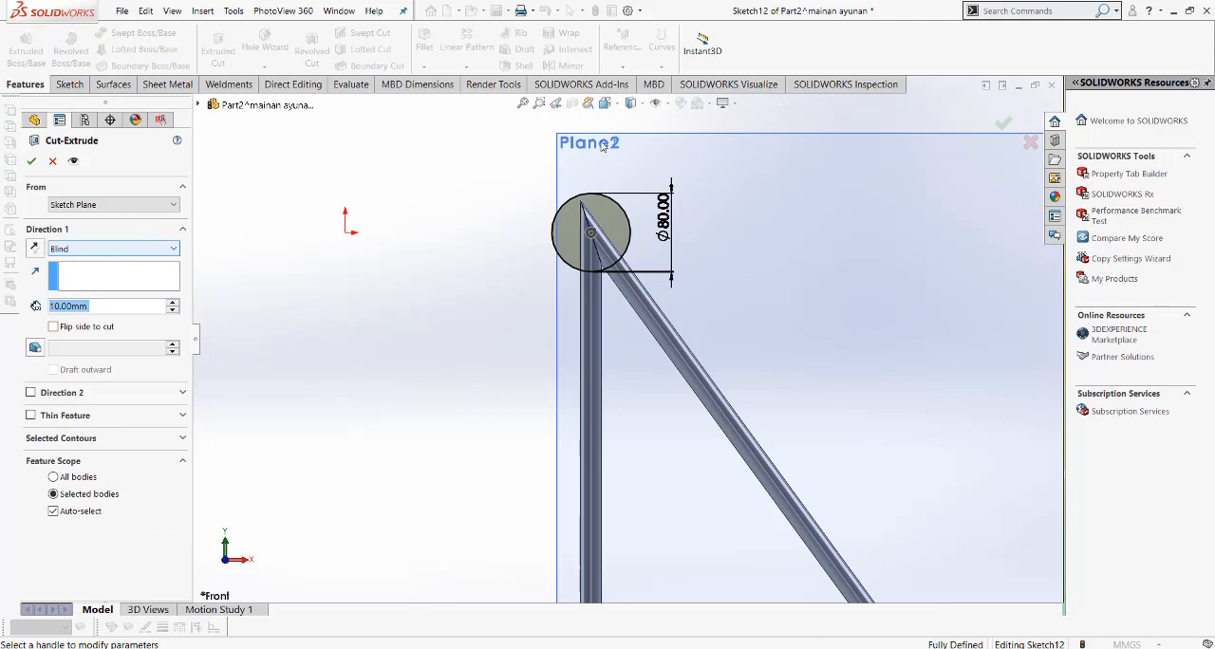
{"action": "left_click", "coordinate": [605, 102]}
{"action": "left_click", "coordinate": [677, 140]}
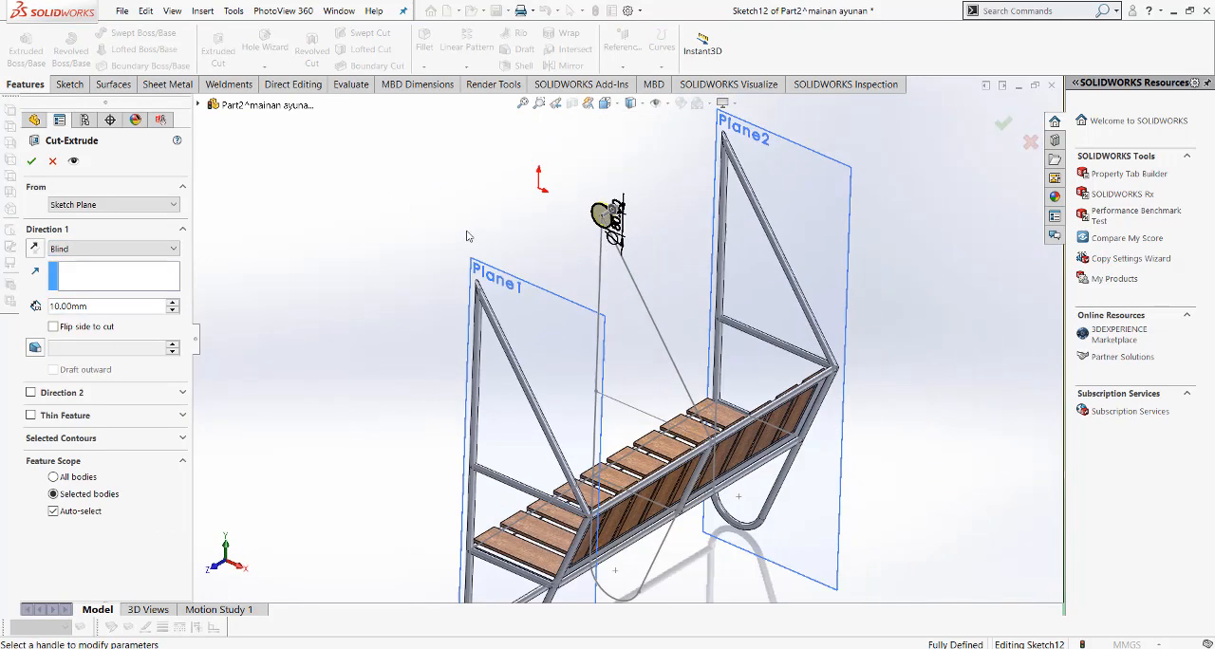
{"action": "left_click", "coordinate": [36, 247]}
{"action": "left_click", "coordinate": [105, 249]}
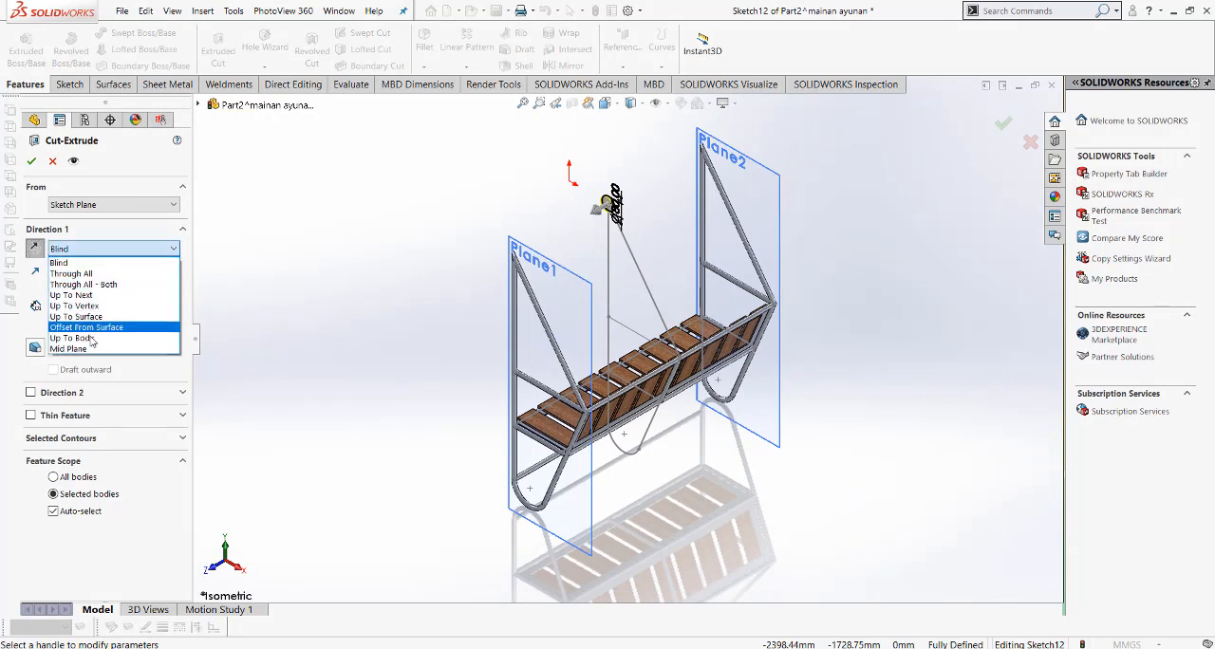
{"action": "left_click", "coordinate": [98, 274]}
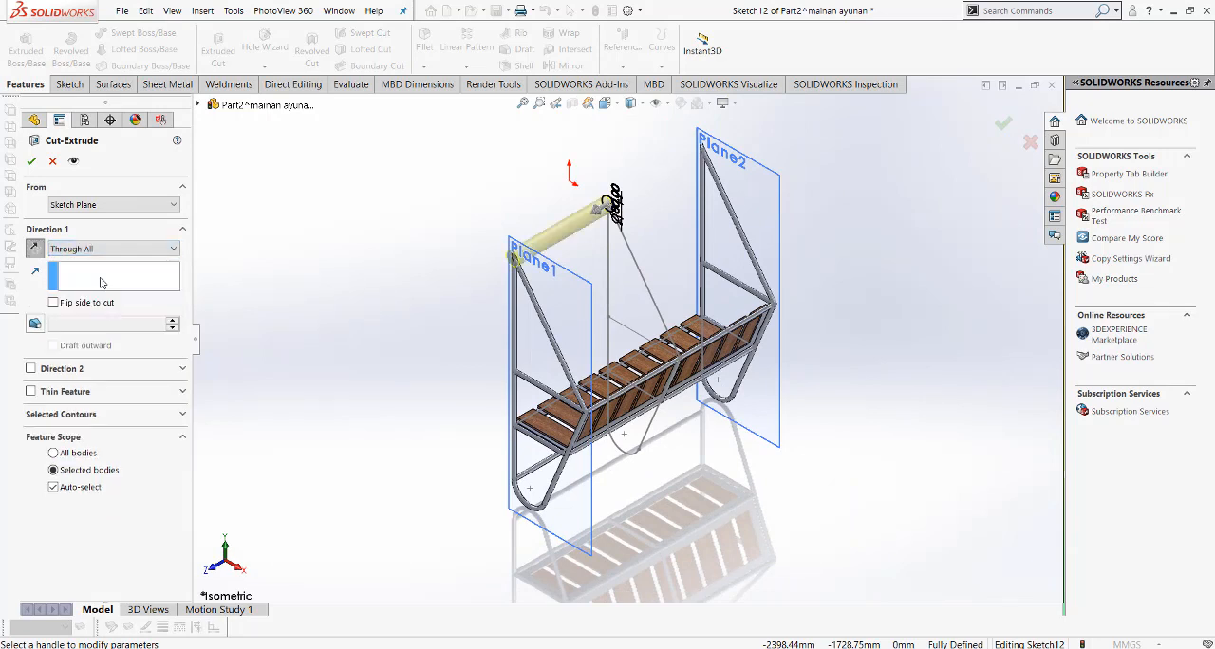
{"action": "left_click", "coordinate": [33, 164]}
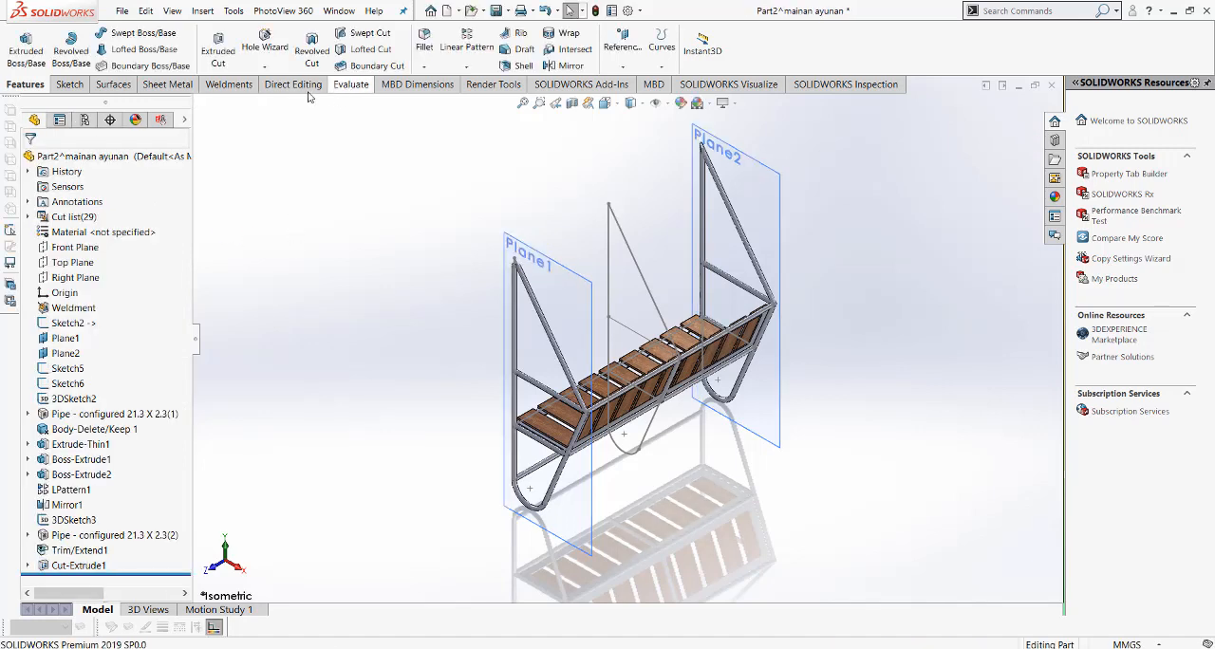
Step: Reuse the first cut's circle sketch for a second Through All extruded cut in the opposite direction, towards Plane2
{"action": "left_click", "coordinate": [217, 52]}
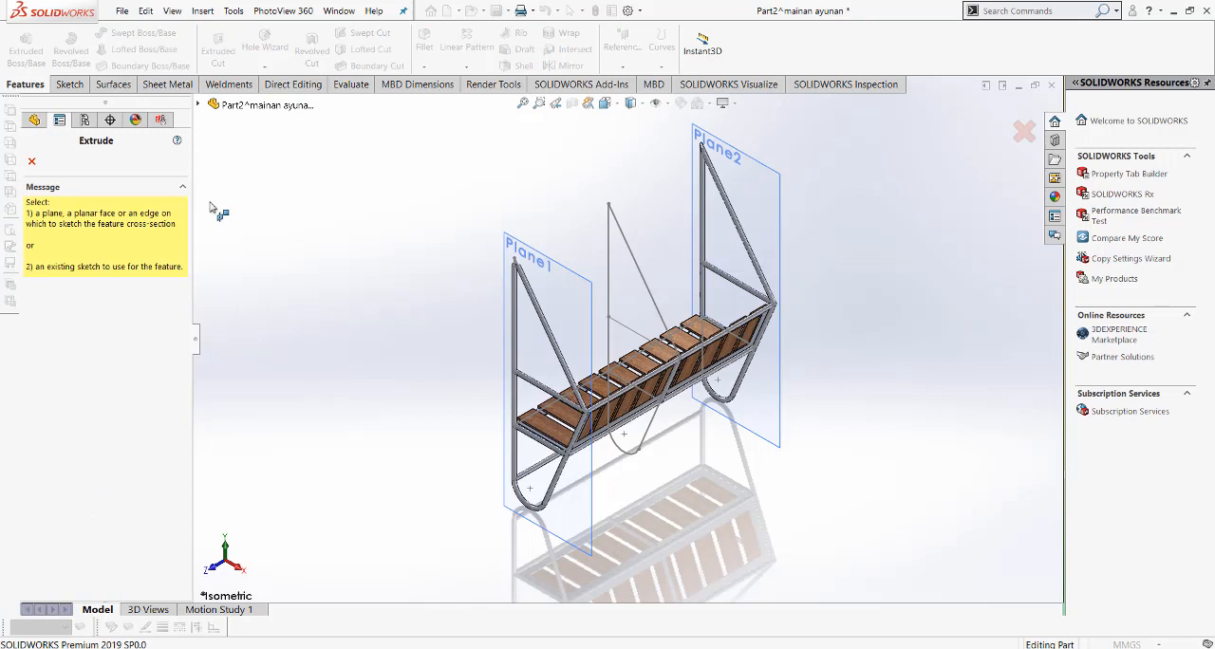
{"action": "left_click", "coordinate": [198, 104]}
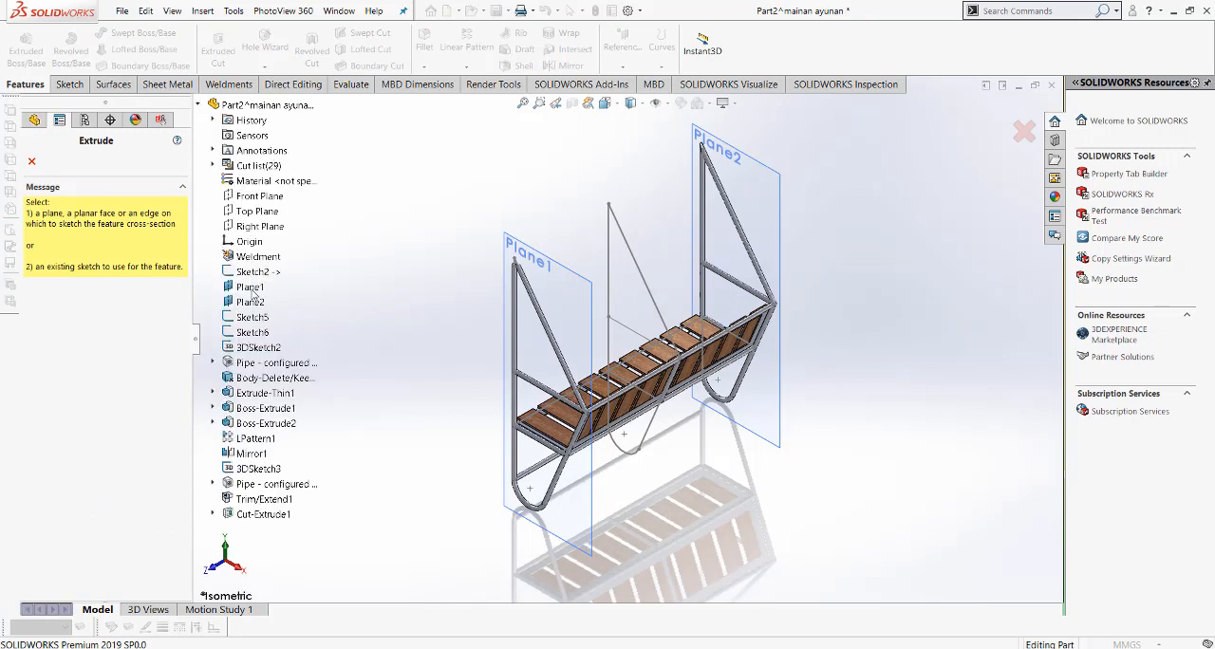
{"action": "left_click", "coordinate": [213, 515]}
{"action": "left_click", "coordinate": [266, 531]}
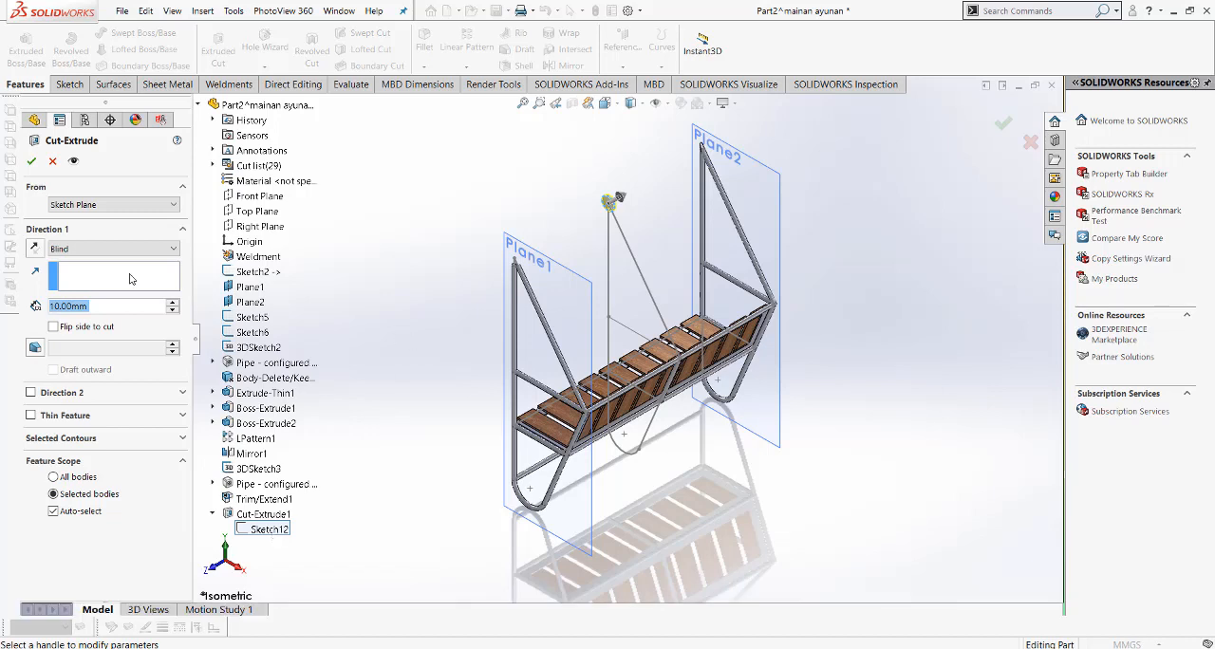
{"action": "left_click", "coordinate": [108, 248]}
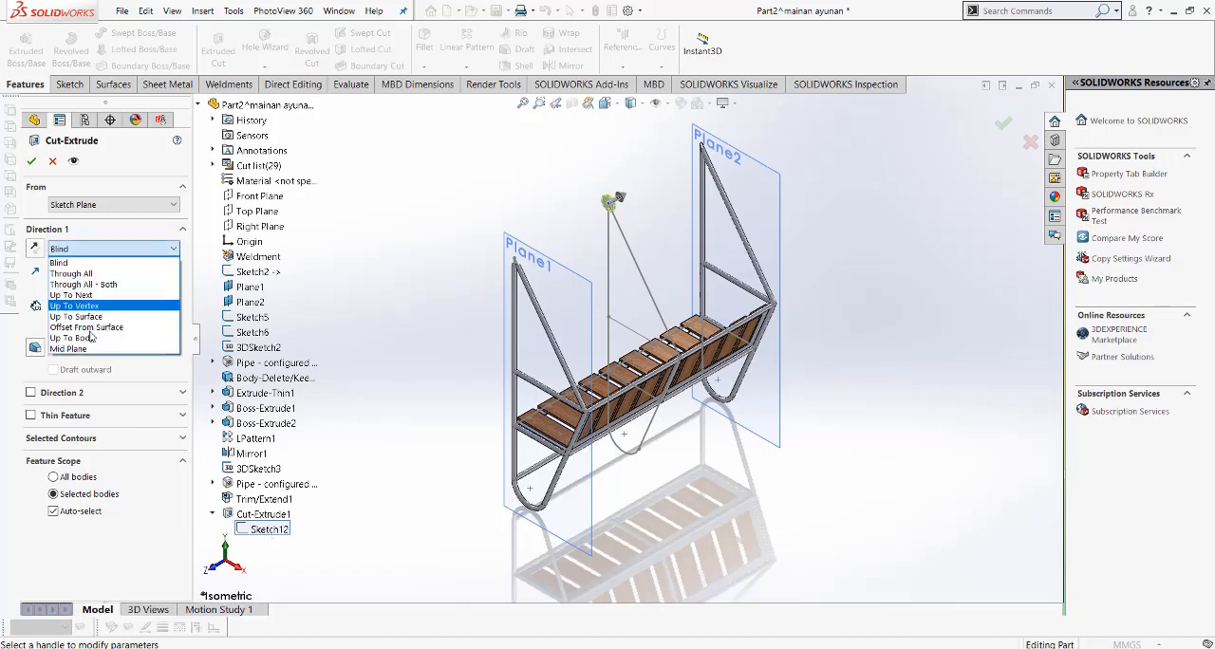
{"action": "left_click", "coordinate": [104, 273]}
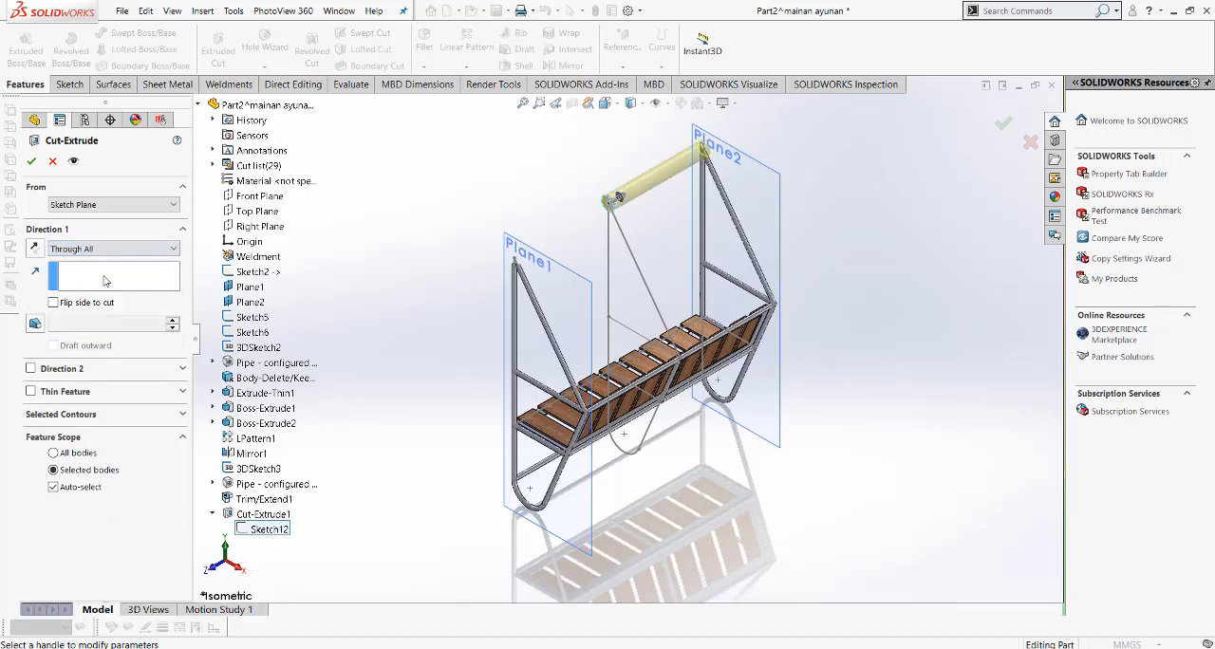
{"action": "left_click", "coordinate": [31, 161]}
Step: Hide the reference planes in the graphics area
{"action": "scroll", "coordinate": [672, 176], "scroll_direction": "down", "scroll_amount": 3}
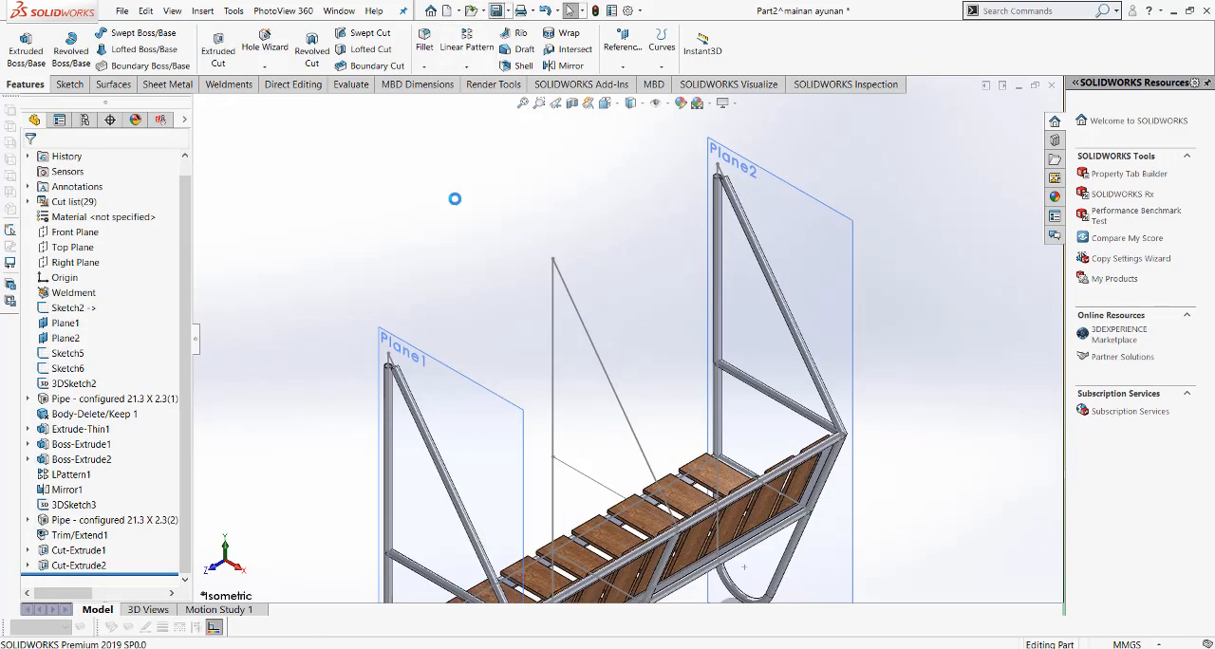
{"action": "left_click", "coordinate": [667, 104]}
{"action": "left_click", "coordinate": [657, 121]}
{"action": "left_click", "coordinate": [533, 180]}
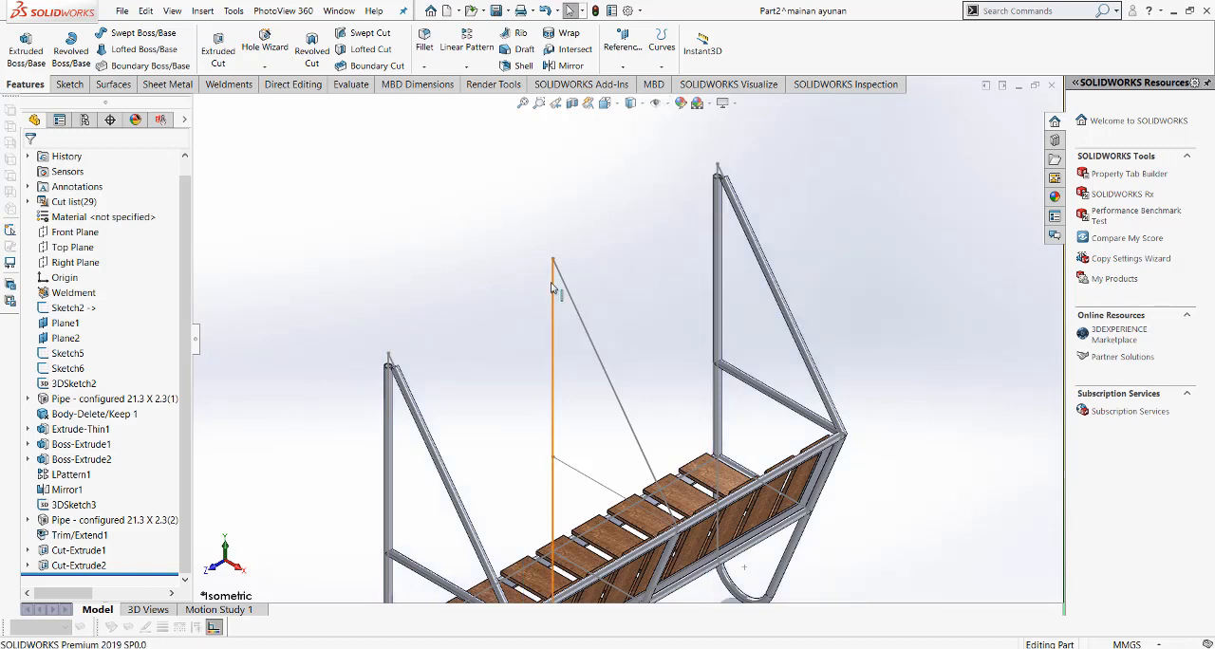
{"action": "scroll", "coordinate": [499, 419], "scroll_direction": "up", "scroll_amount": 3}
{"action": "scroll", "coordinate": [561, 363], "scroll_direction": "down", "scroll_amount": 6}
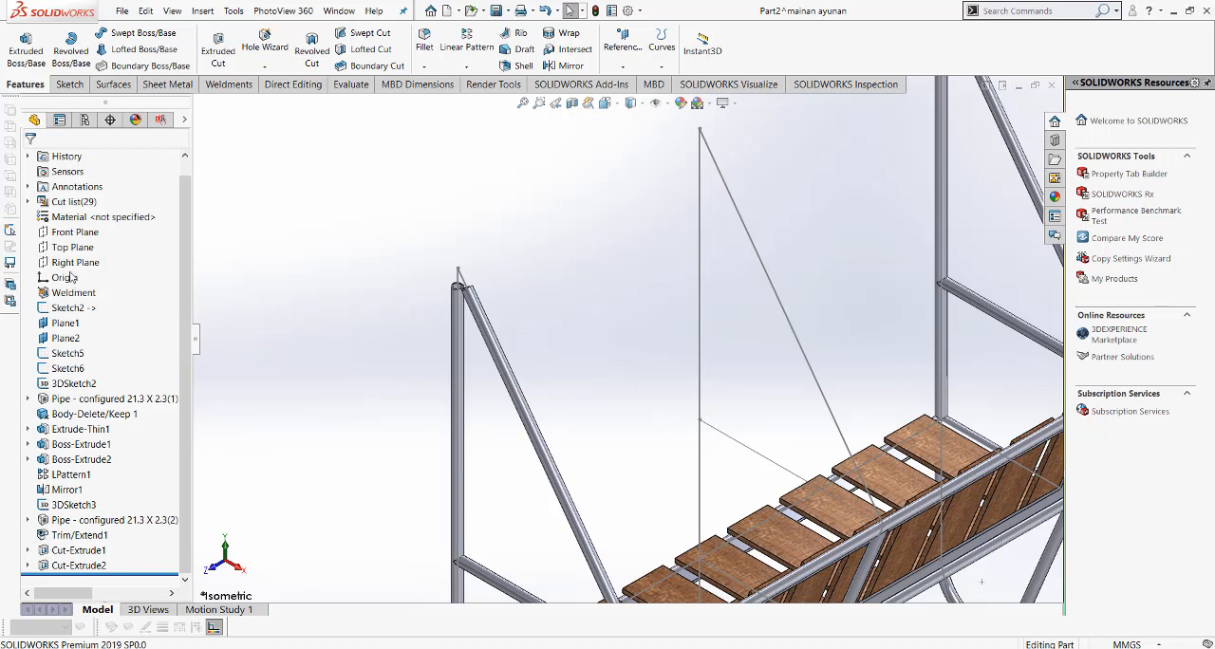
Step: Sketch a circle about 134 mm in diameter on the Front Plane, centred on the meeting point of the hanger lines
{"action": "left_click", "coordinate": [75, 234]}
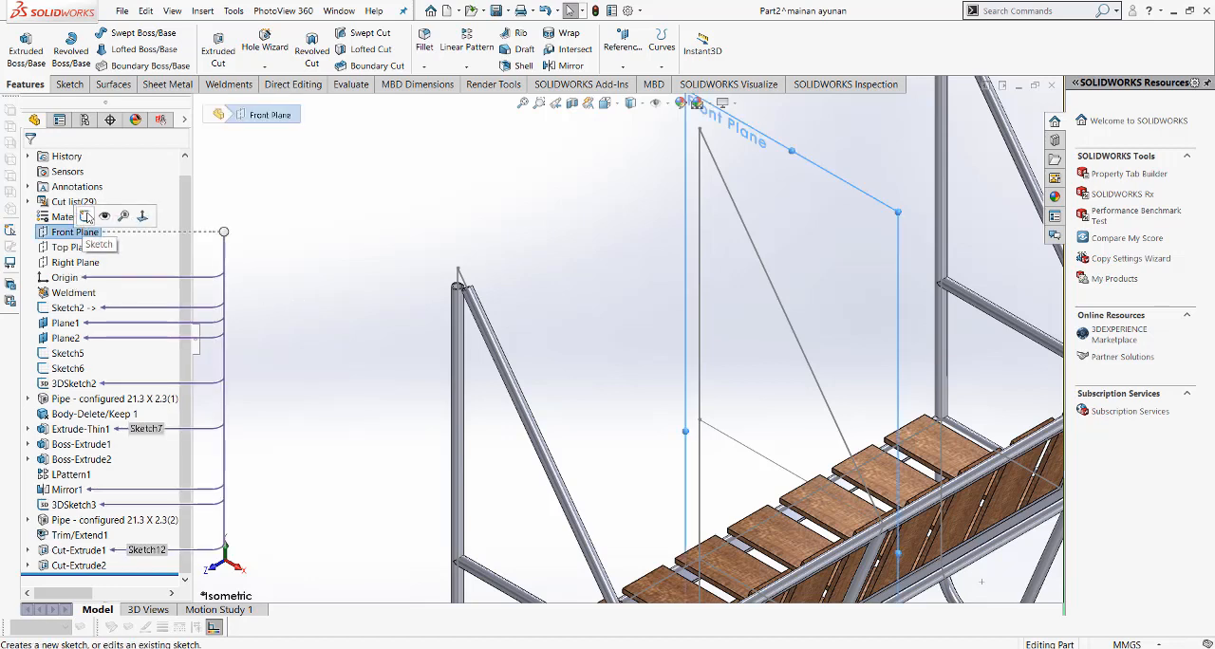
{"action": "left_click", "coordinate": [86, 216]}
{"action": "left_click", "coordinate": [605, 102]}
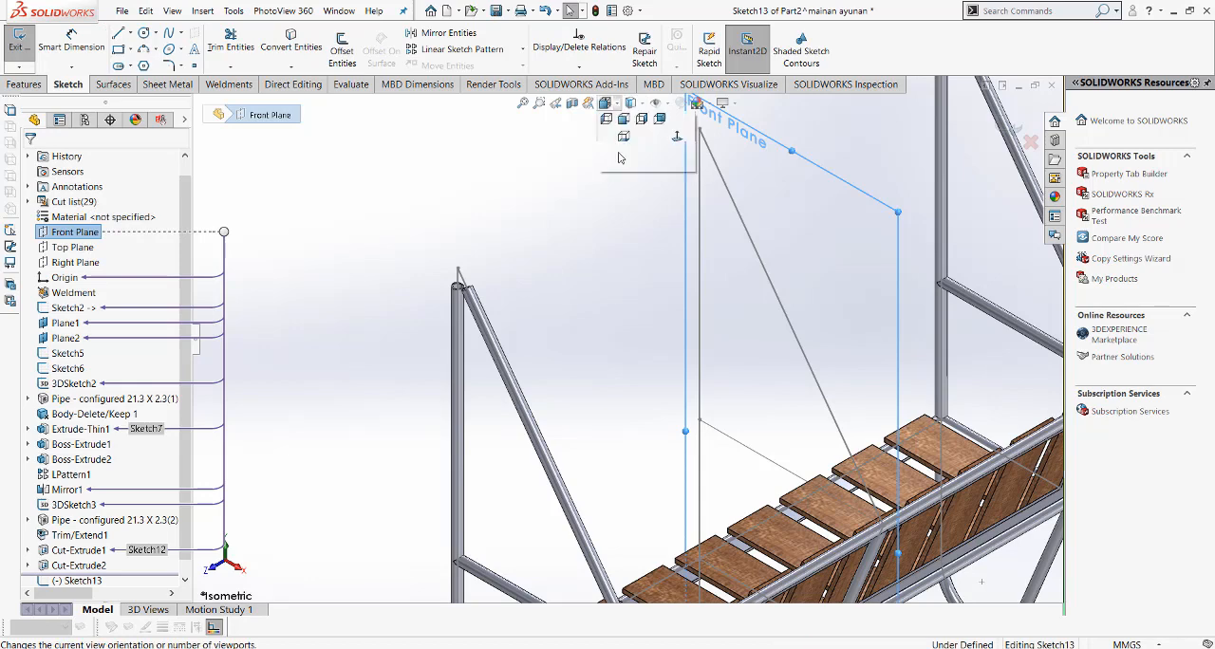
{"action": "left_click", "coordinate": [678, 174]}
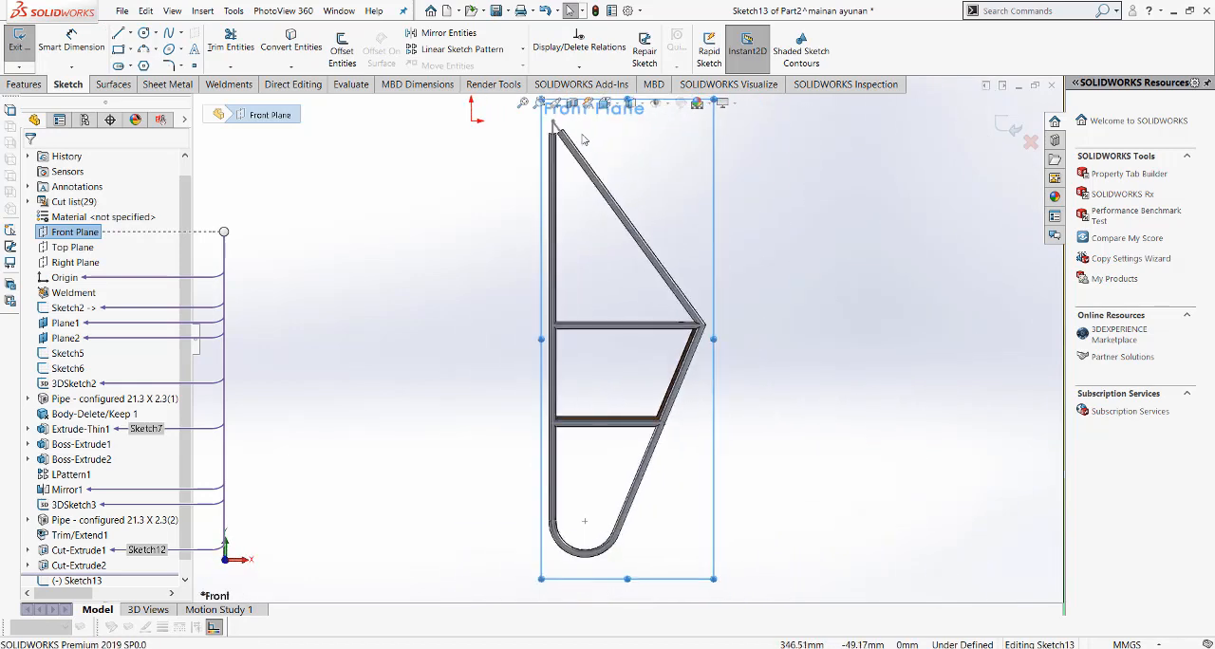
{"action": "left_click", "coordinate": [143, 33]}
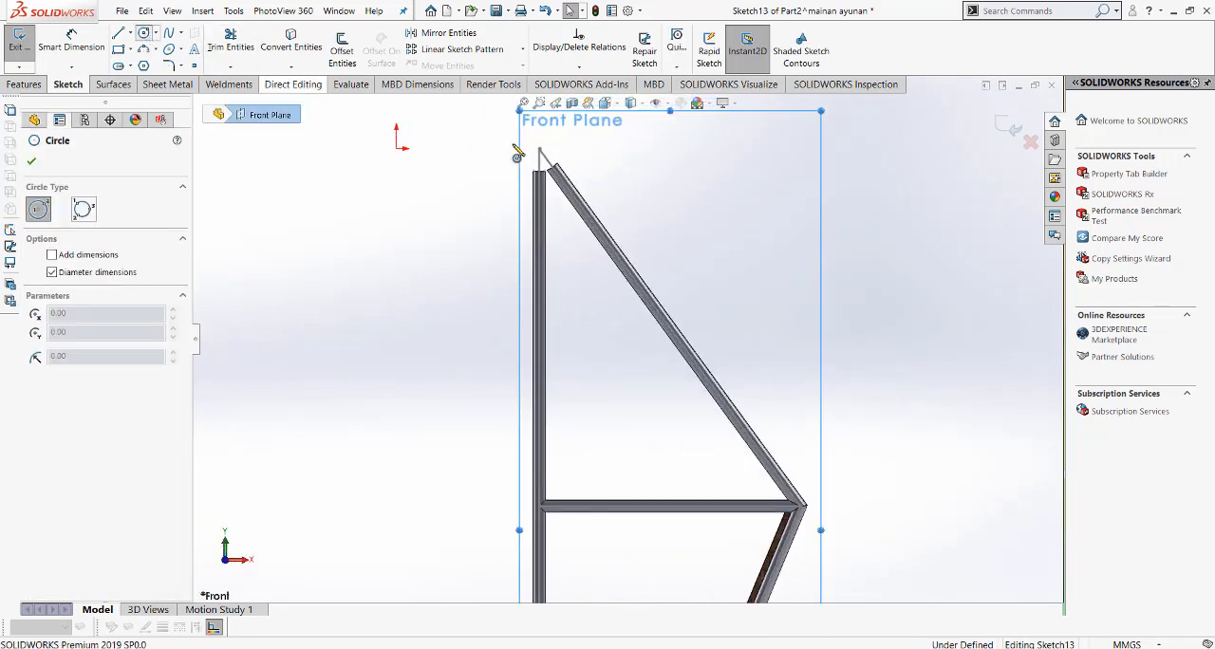
{"action": "scroll", "coordinate": [557, 181], "scroll_direction": "down", "scroll_amount": 3}
{"action": "left_click", "coordinate": [563, 173]}
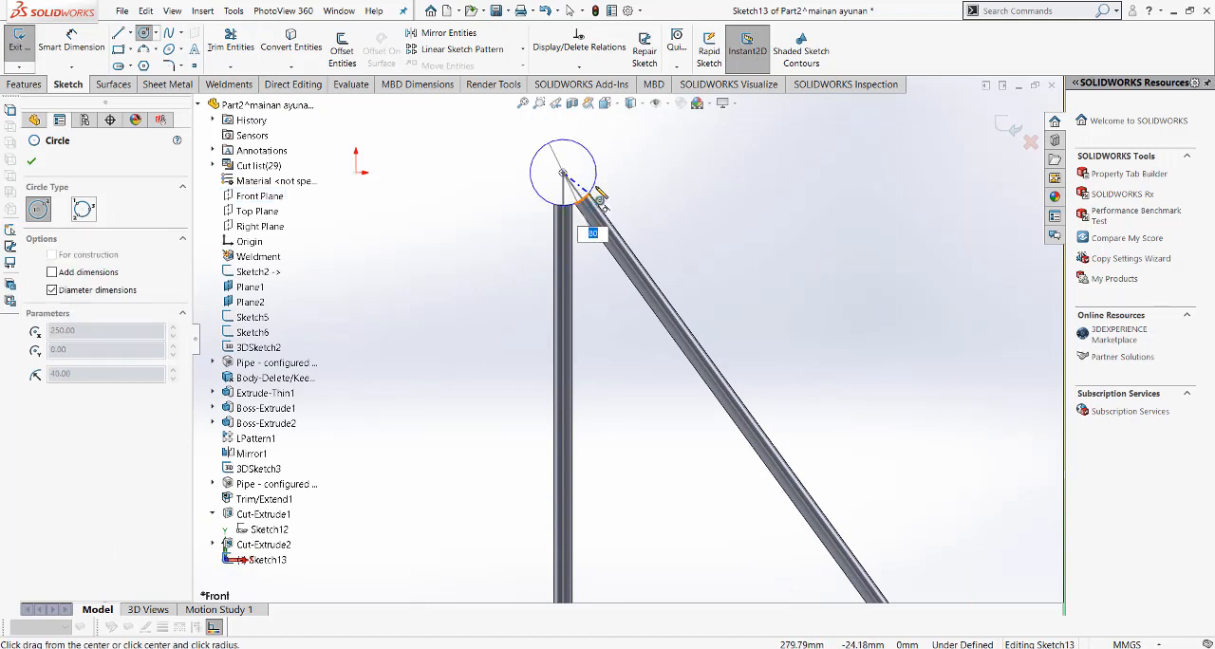
{"action": "left_click", "coordinate": [615, 195]}
{"action": "key", "text": "Escape"}
Step: Dimension the circle at the hanger joint with a diameter of 80 mm
{"action": "scroll", "coordinate": [556, 194], "scroll_direction": "down", "scroll_amount": 3}
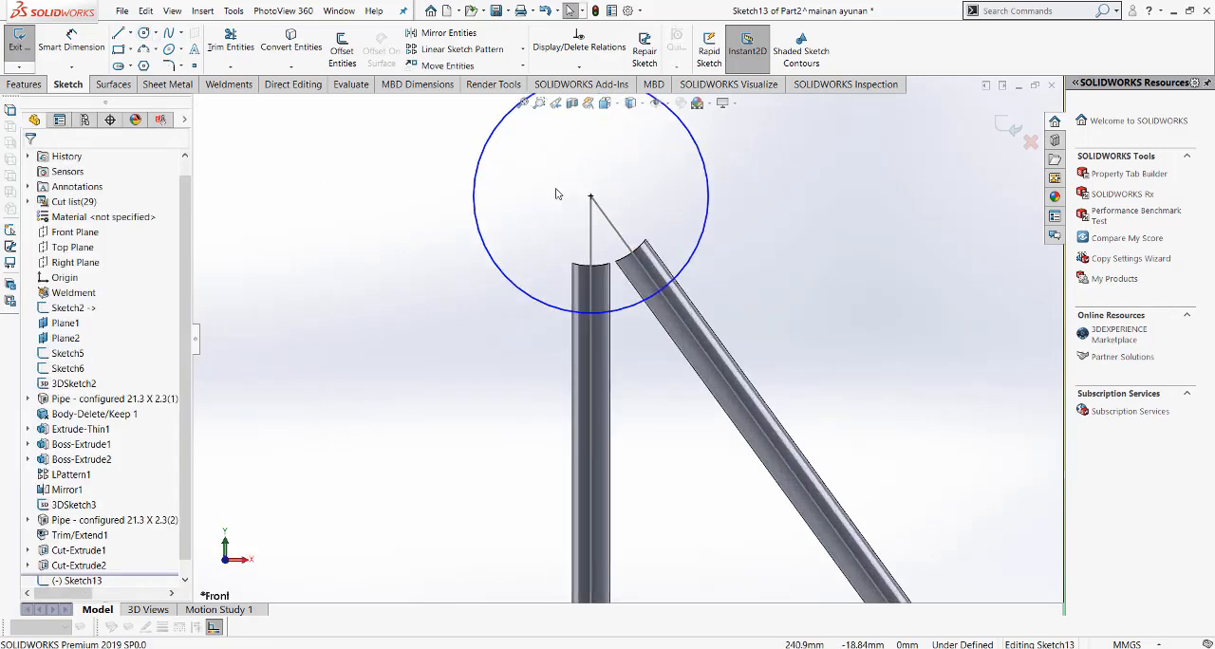
{"action": "scroll", "coordinate": [556, 193], "scroll_direction": "down", "scroll_amount": 1}
{"action": "left_click", "coordinate": [72, 42]}
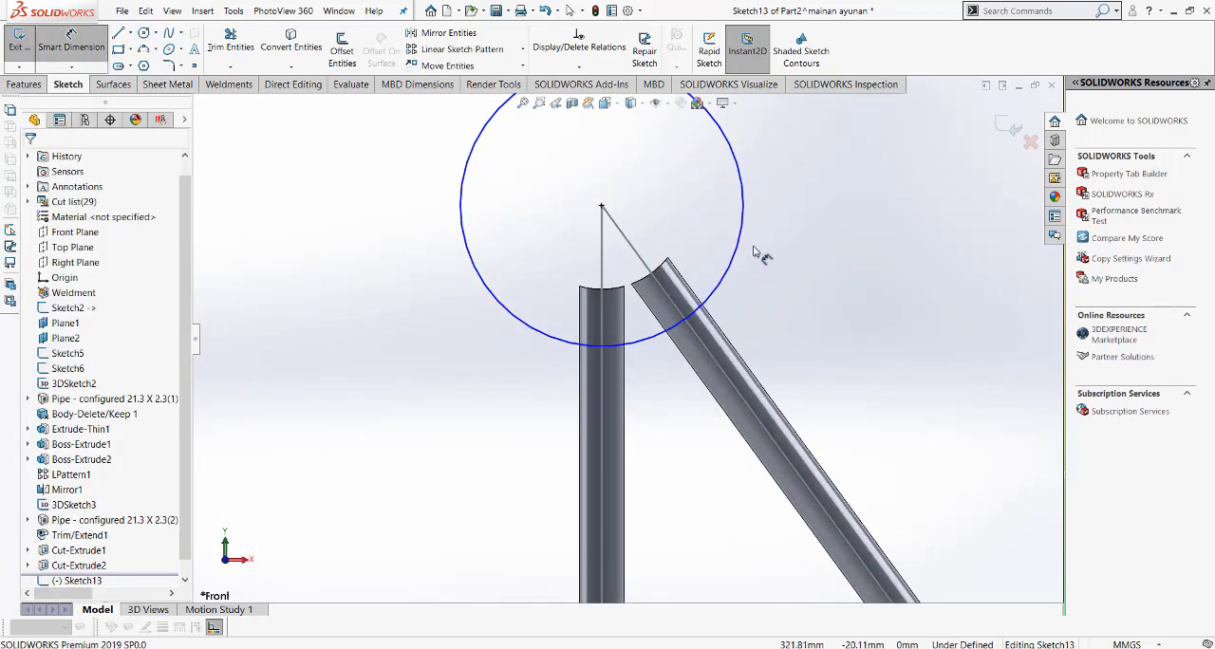
{"action": "left_click", "coordinate": [742, 230]}
{"action": "left_click", "coordinate": [793, 226]}
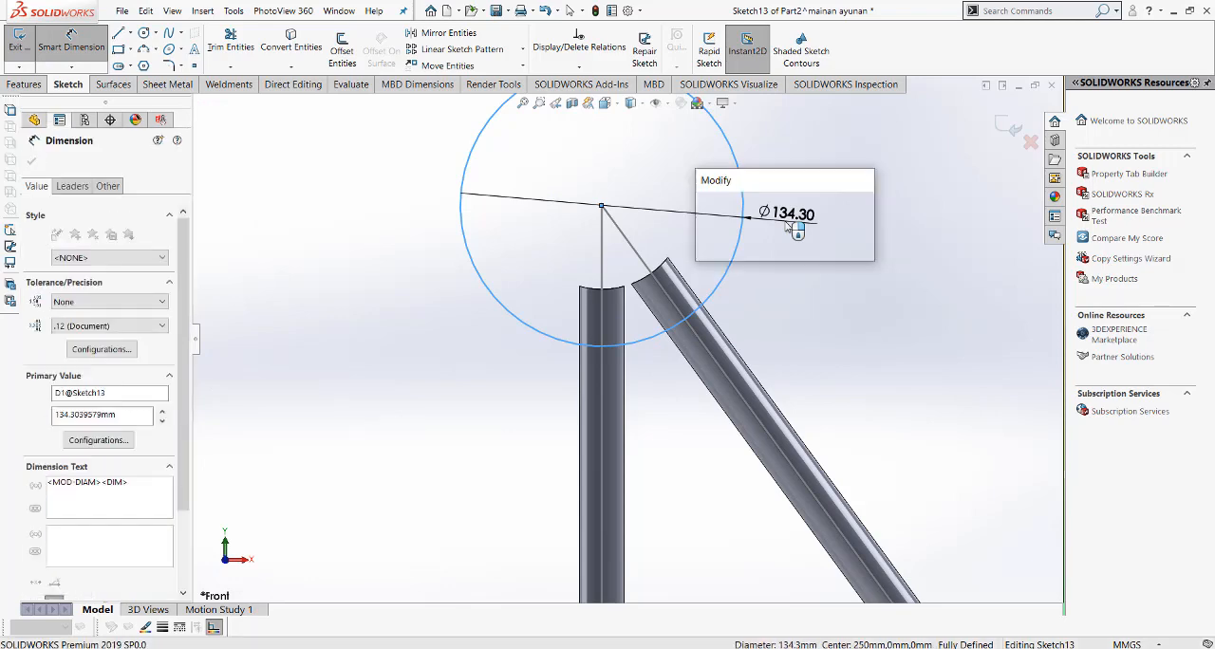
{"action": "type", "text": "80"}
{"action": "key", "text": "Return"}
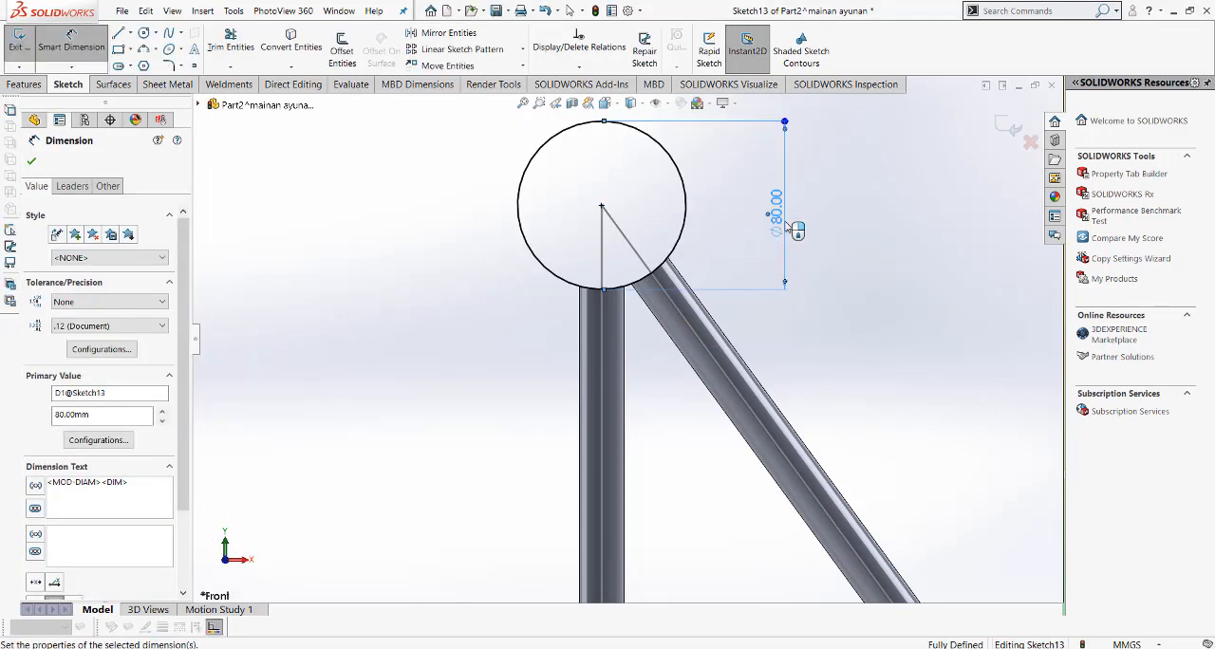
{"action": "left_click", "coordinate": [934, 267]}
{"action": "right_click", "coordinate": [934, 267]}
{"action": "left_click", "coordinate": [968, 306]}
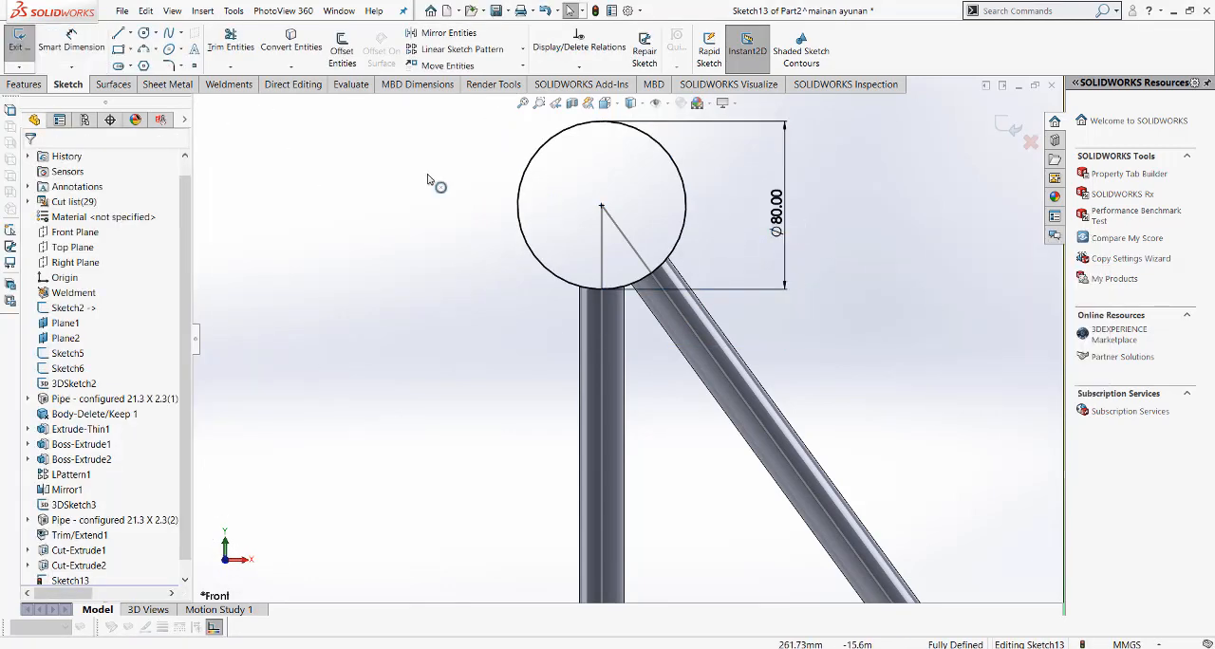
Step: Sketch a smaller concentric circle about 55 mm in diameter inside the 80 mm circle
{"action": "left_click", "coordinate": [143, 34]}
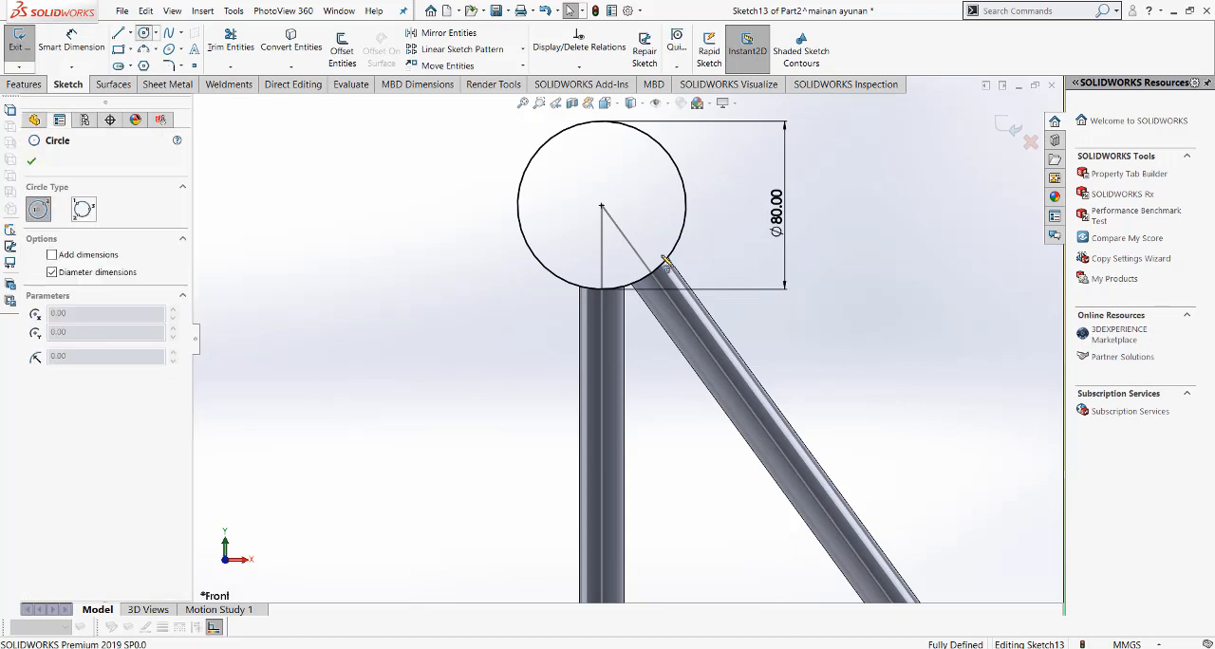
{"action": "left_click", "coordinate": [601, 205]}
{"action": "left_click", "coordinate": [654, 181]}
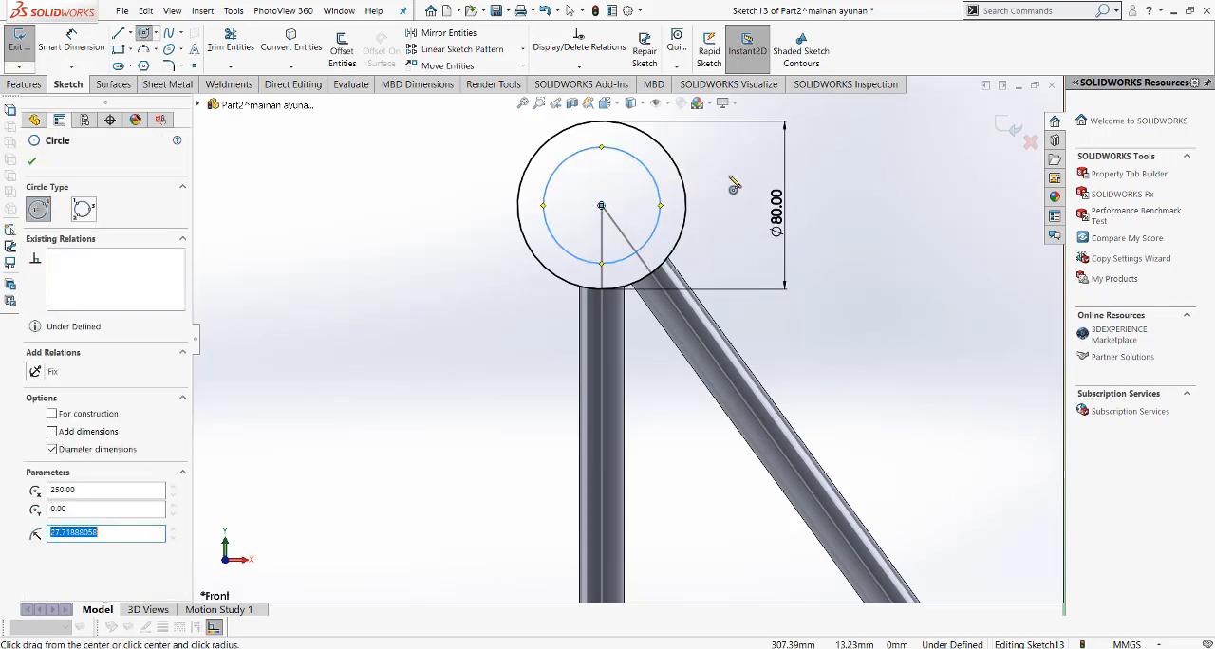
Step: Dimension the inner circle's diameter as 1.5*25.5, giving 38.25 mm
{"action": "right_click", "coordinate": [732, 185]}
{"action": "left_click", "coordinate": [892, 157]}
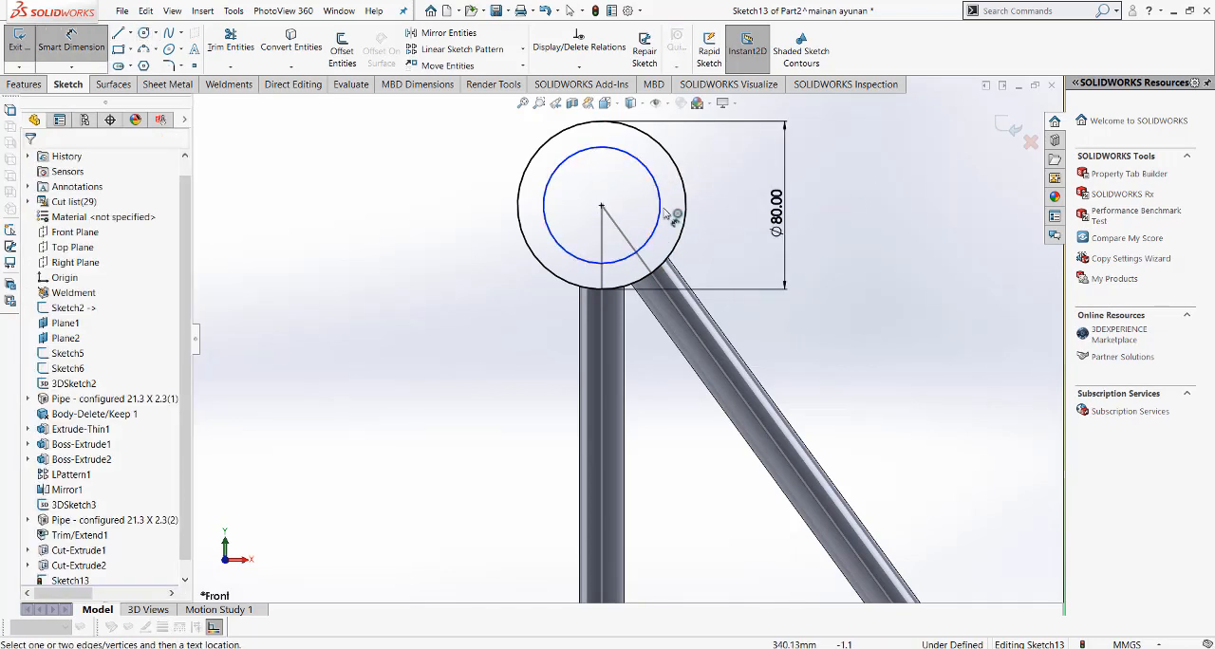
{"action": "scroll", "coordinate": [670, 219], "scroll_direction": "up", "scroll_amount": 2}
{"action": "left_click", "coordinate": [648, 237]}
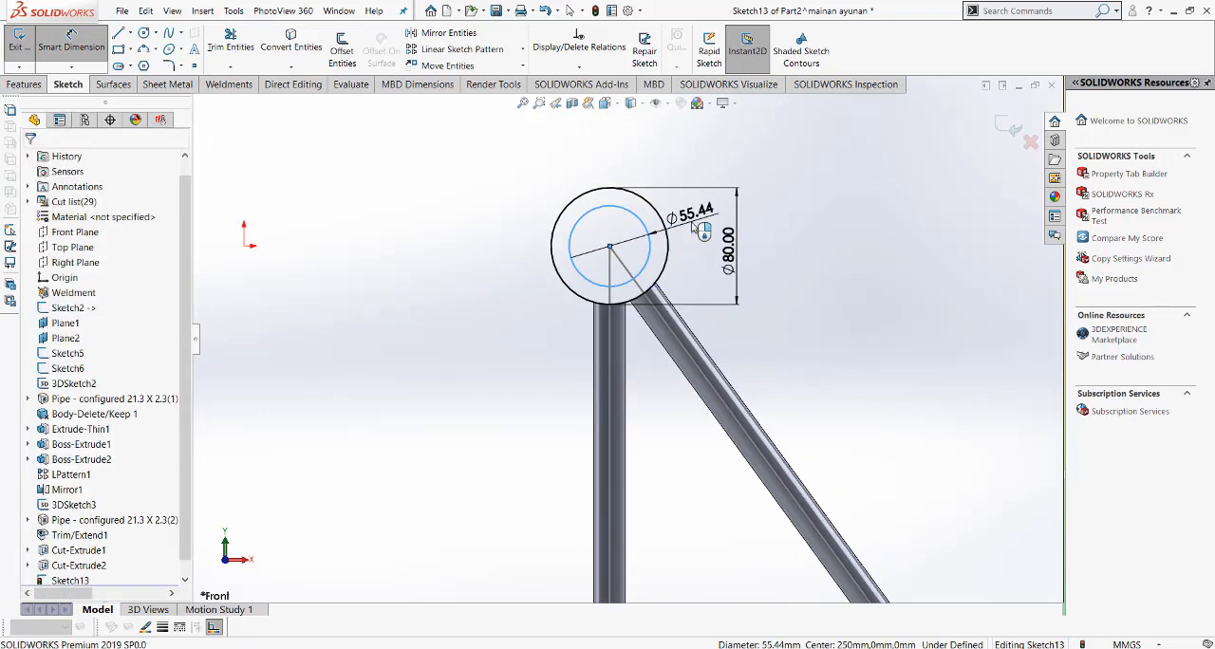
{"action": "left_click", "coordinate": [701, 224]}
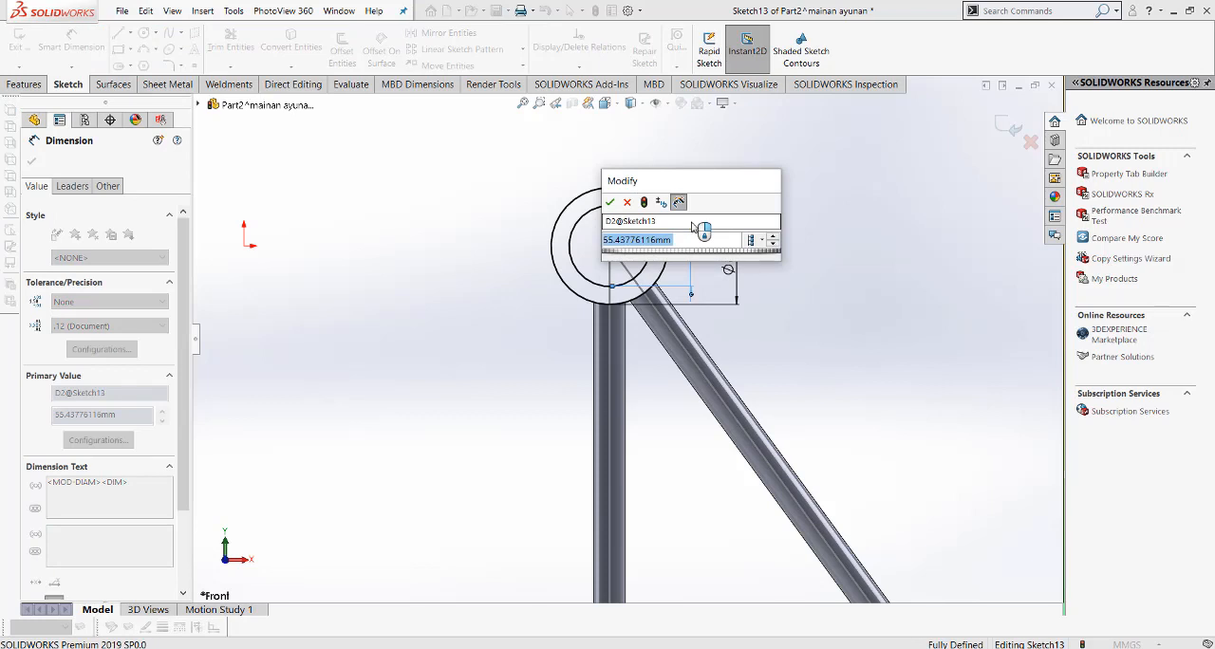
{"action": "type", "text": "1.5"}
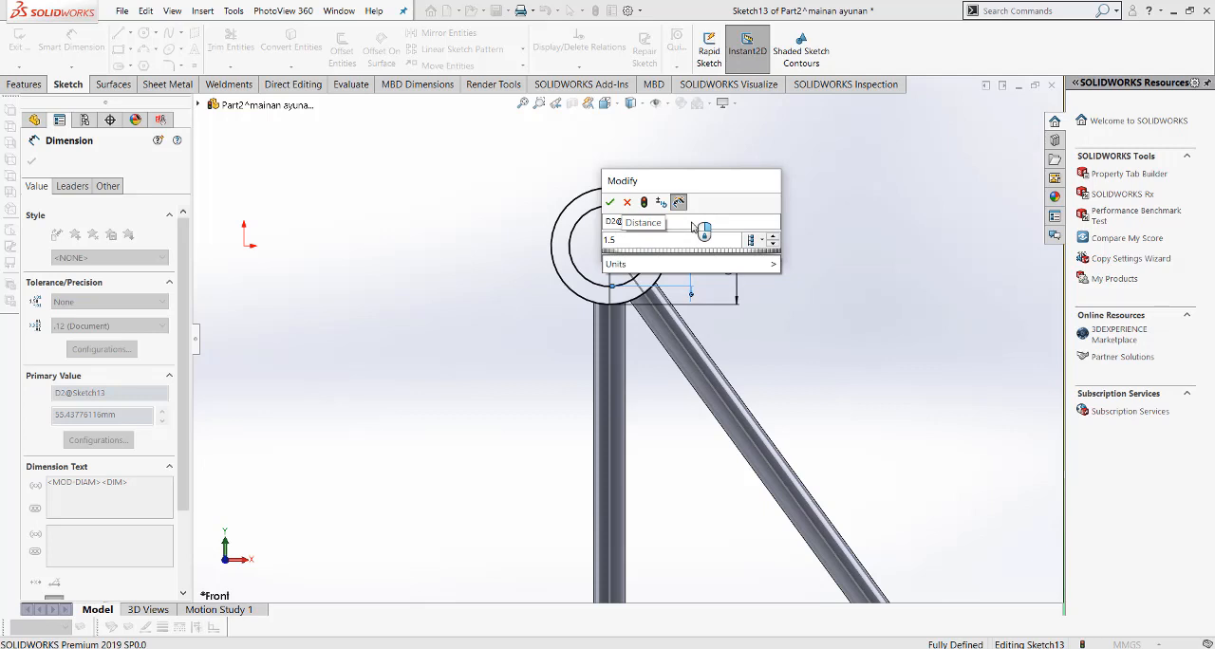
{"action": "type", "text": "\"*2"}
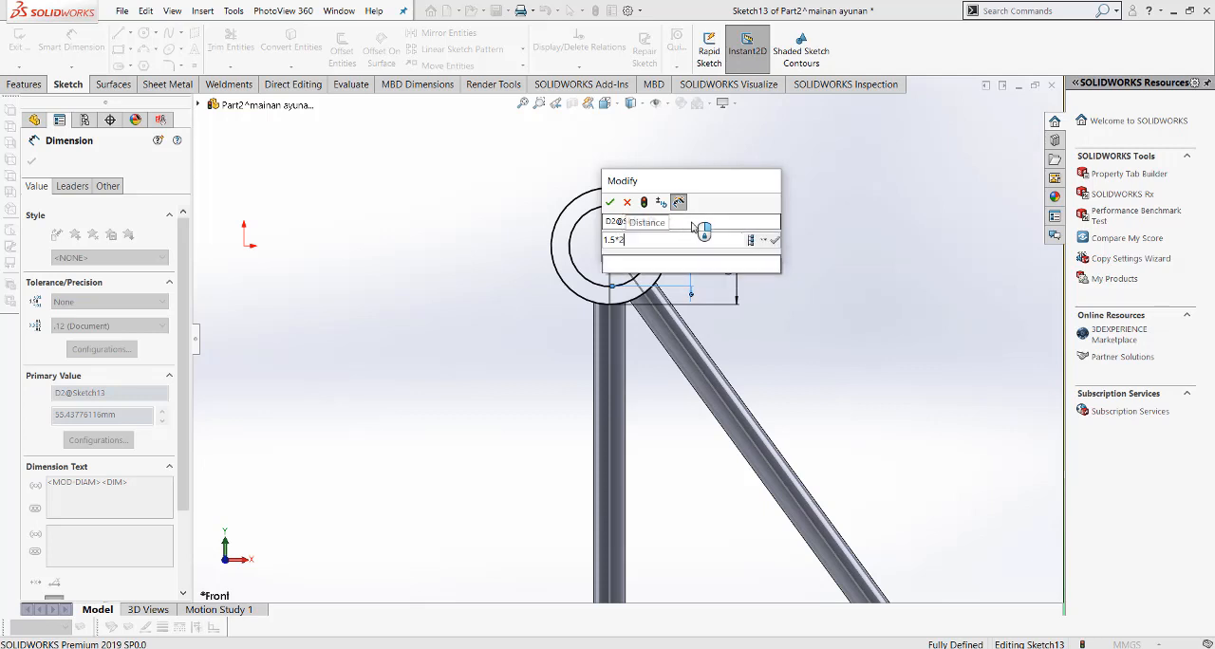
{"action": "type", "text": "5.5"}
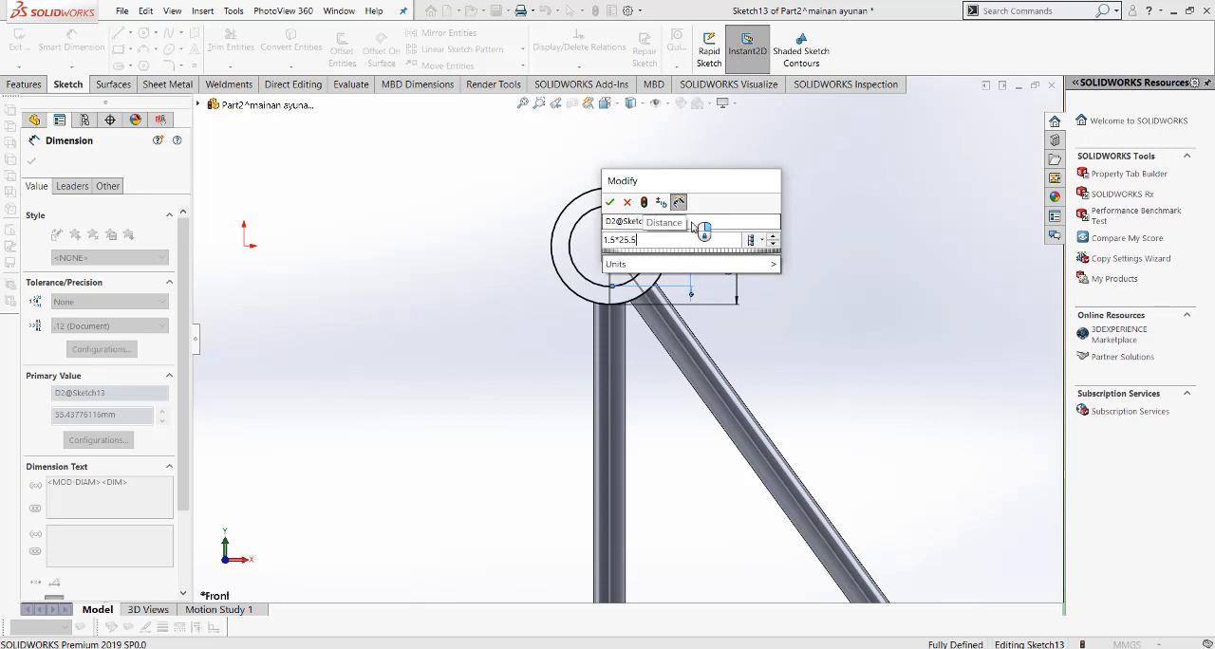
{"action": "key", "text": "Return"}
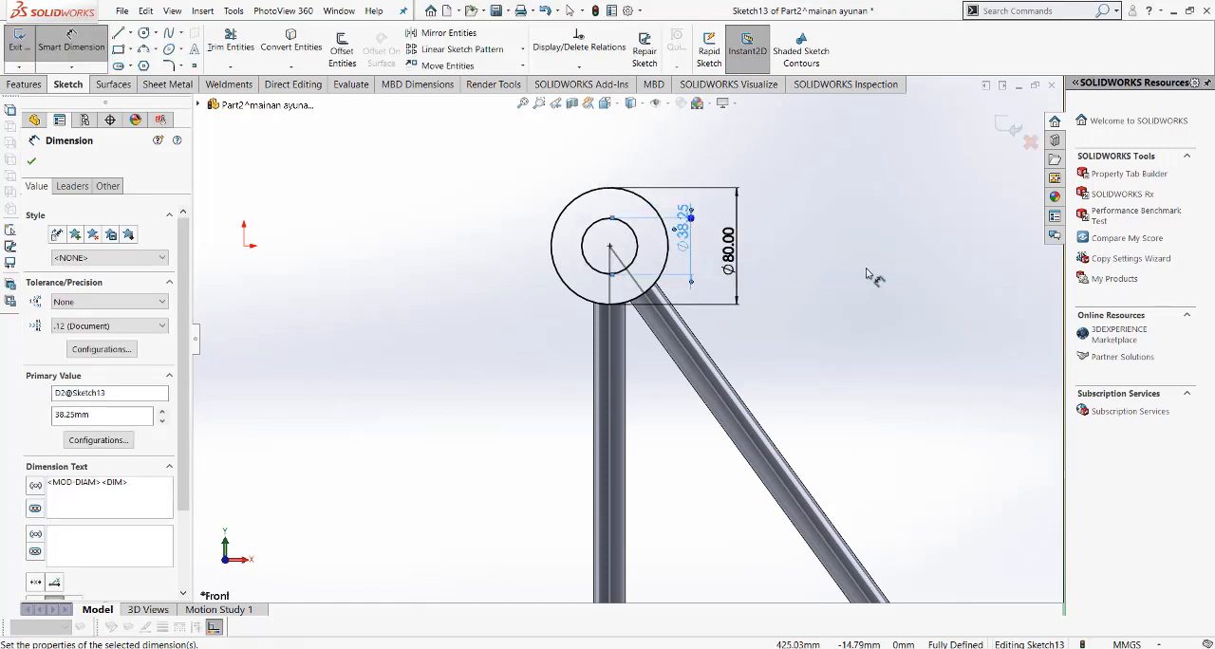
{"action": "left_click", "coordinate": [869, 273]}
{"action": "right_click", "coordinate": [865, 274]}
{"action": "left_click", "coordinate": [894, 309]}
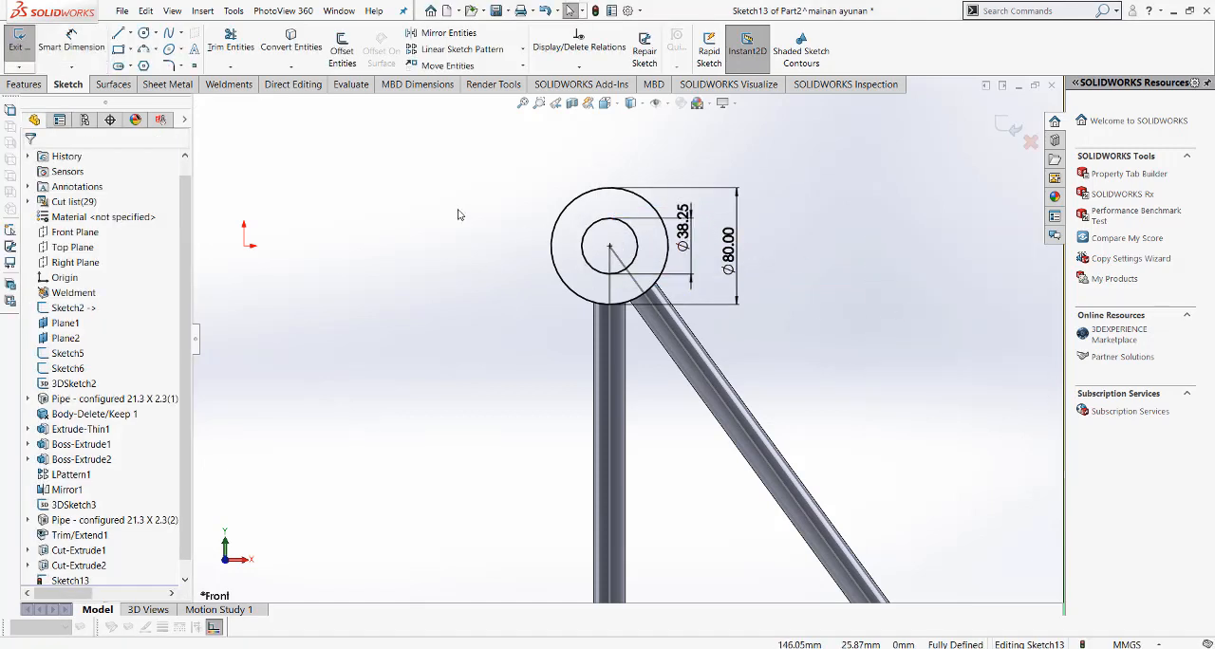
Step: Exit the two-circle sketch and show the reference planes in the graphics area
{"action": "left_click", "coordinate": [18, 85]}
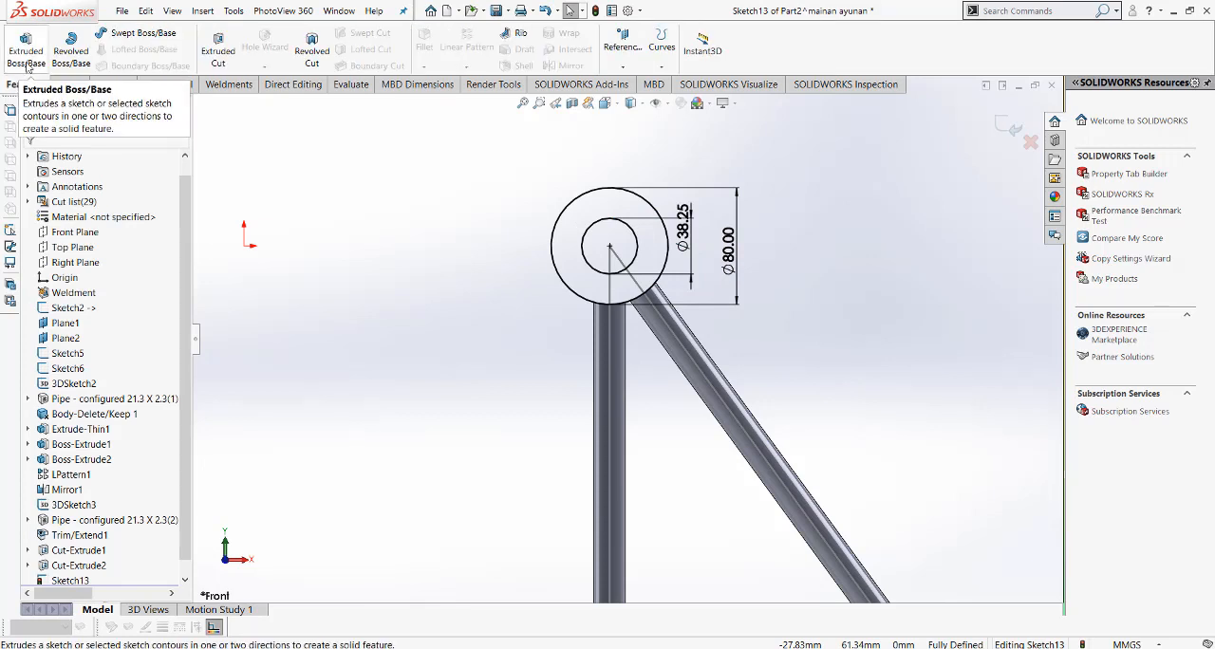
{"action": "left_click", "coordinate": [1006, 126]}
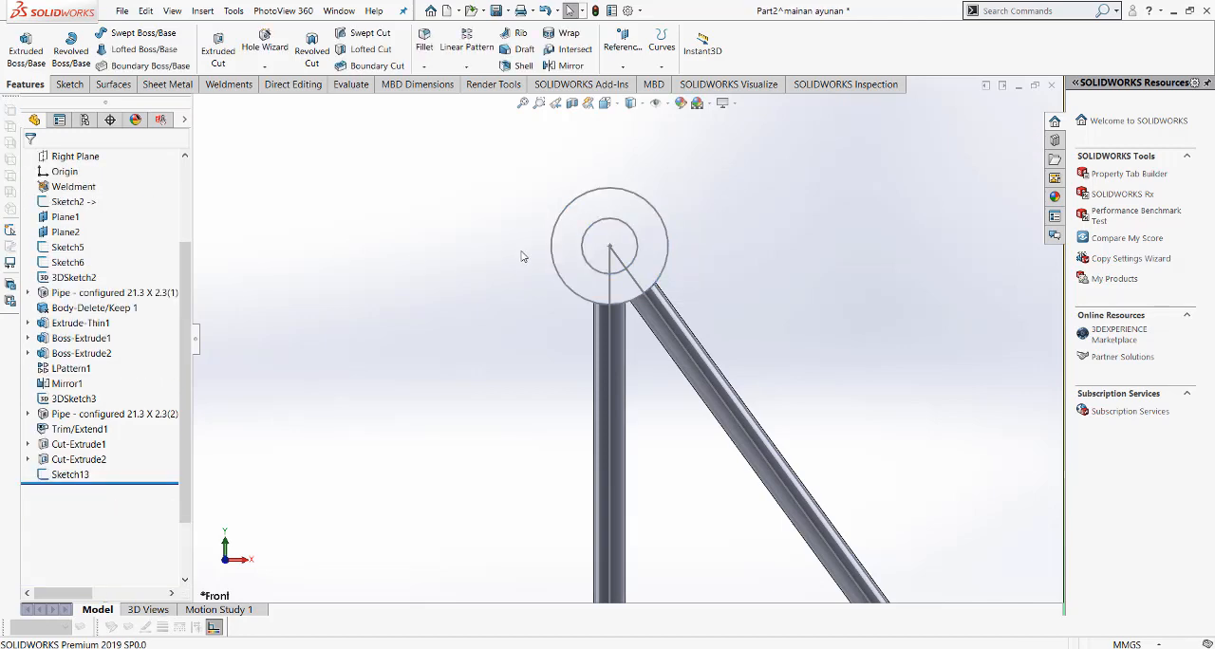
{"action": "left_click", "coordinate": [606, 103]}
{"action": "left_click", "coordinate": [676, 139]}
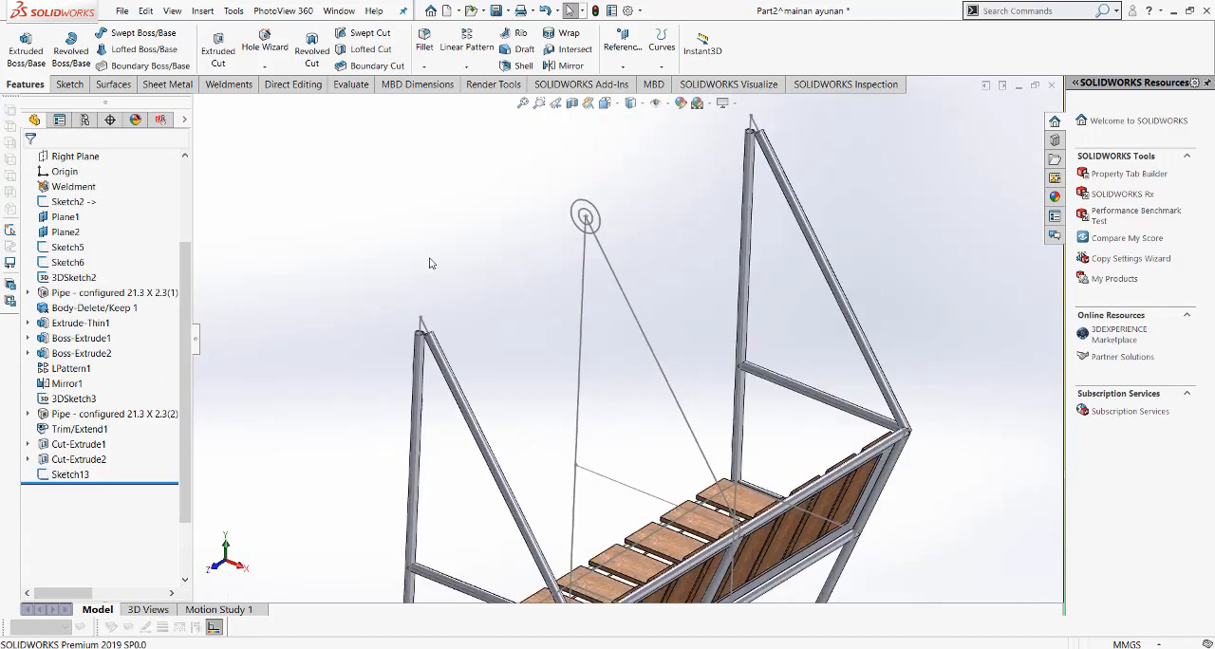
{"action": "left_click", "coordinate": [656, 103]}
{"action": "left_click", "coordinate": [657, 121]}
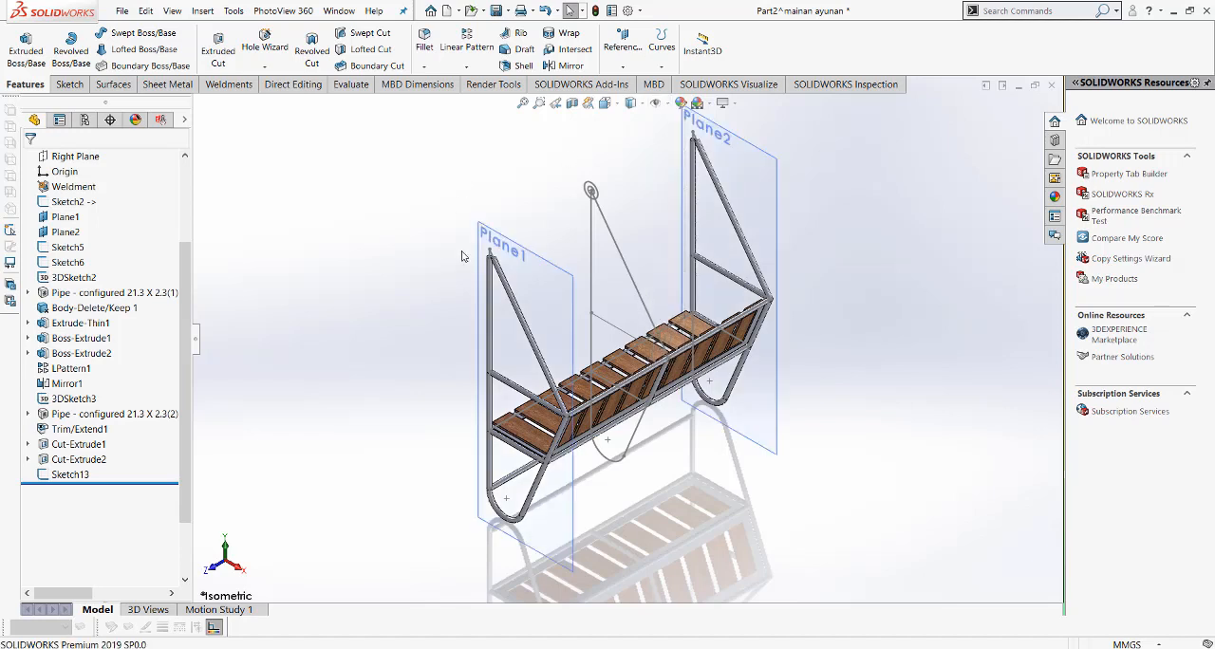
Step: Start a sketch on Plane1 and convert both concentric circles from the Front Plane sketch into it
{"action": "left_click", "coordinate": [527, 283]}
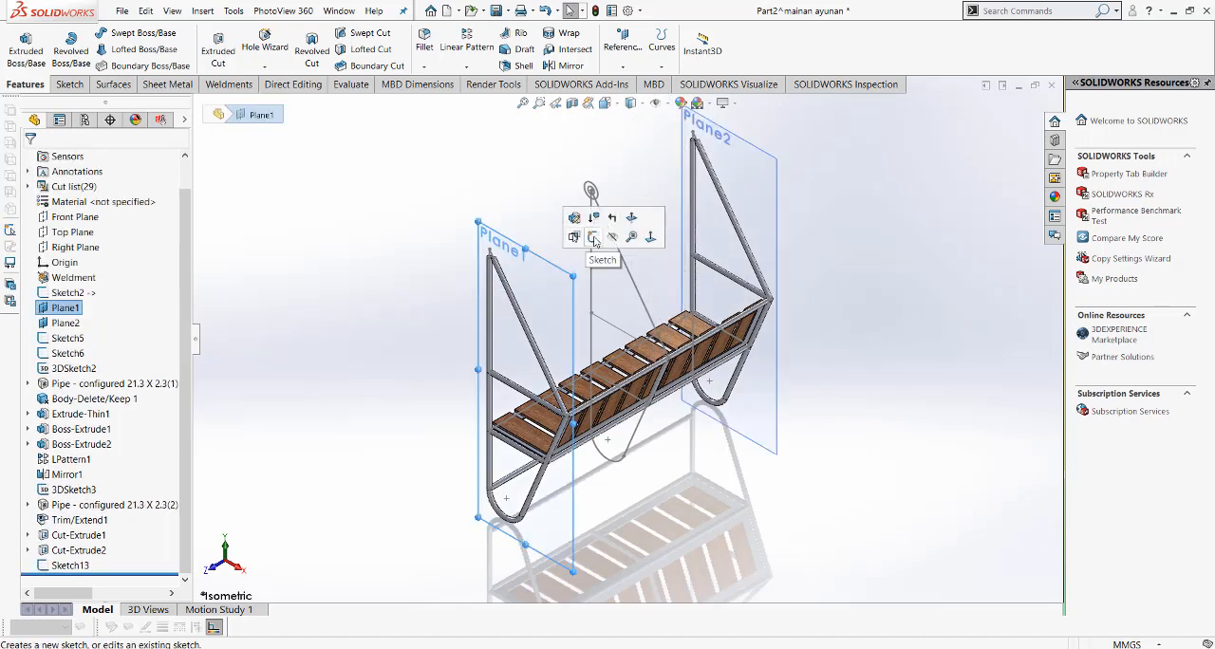
{"action": "left_click", "coordinate": [593, 238]}
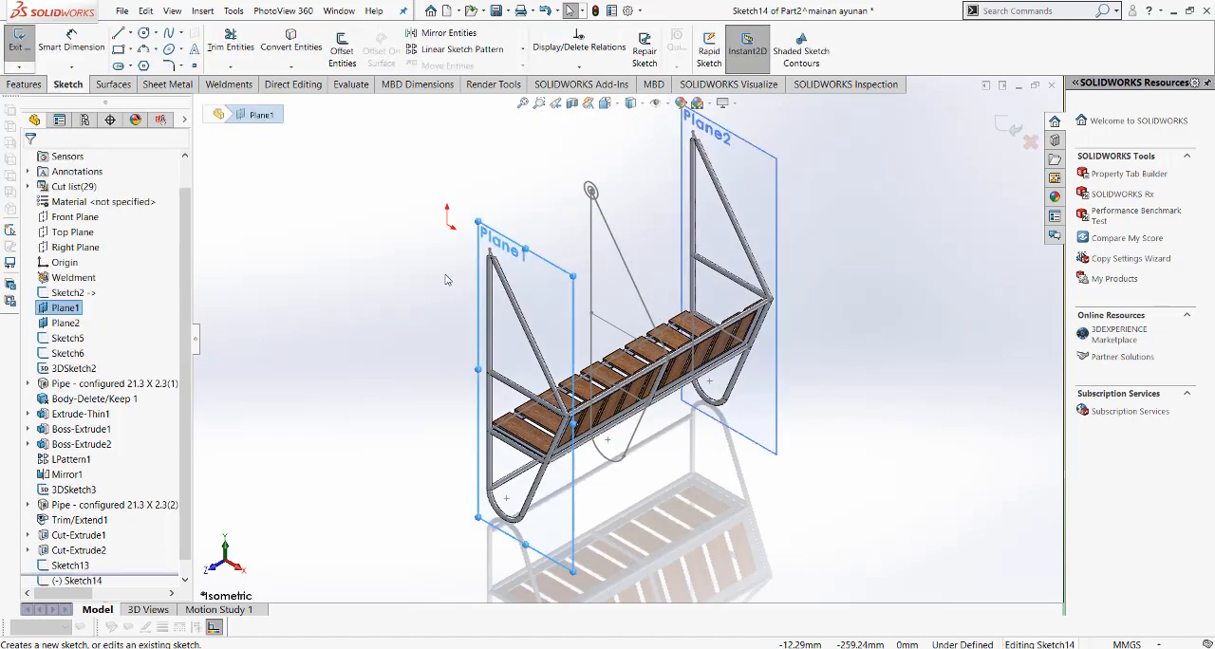
{"action": "left_click", "coordinate": [591, 190]}
{"action": "scroll", "coordinate": [590, 189], "scroll_direction": "down", "scroll_amount": 3}
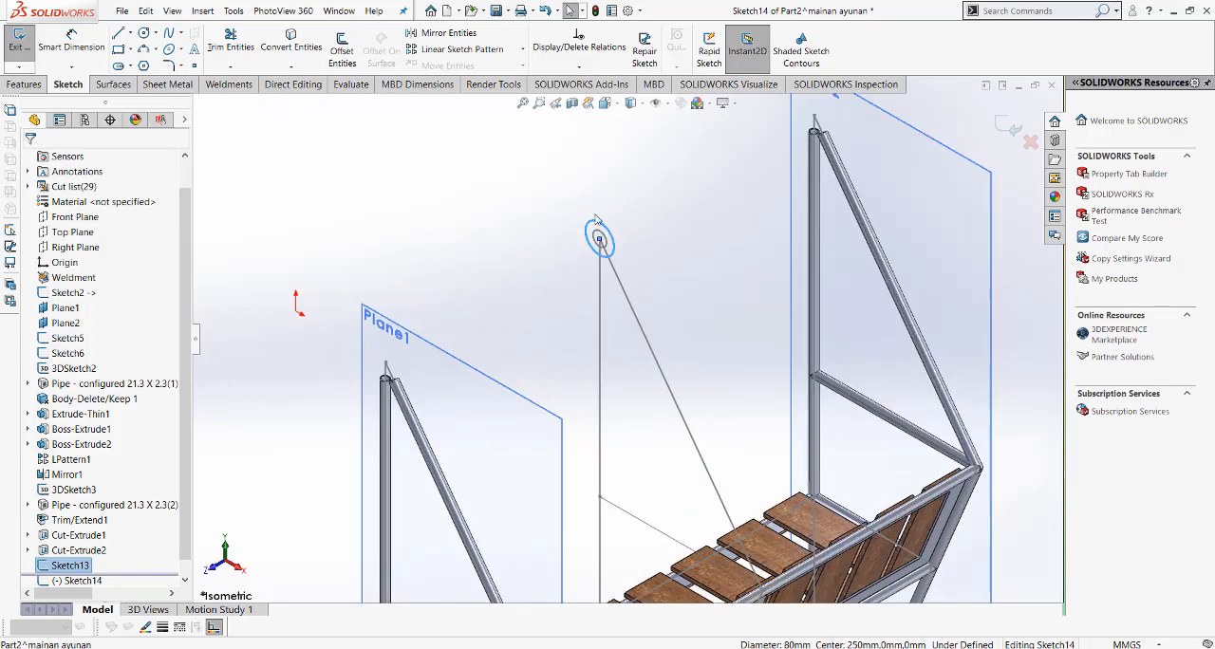
{"action": "left_click", "coordinate": [596, 238], "text": "ctrl"}
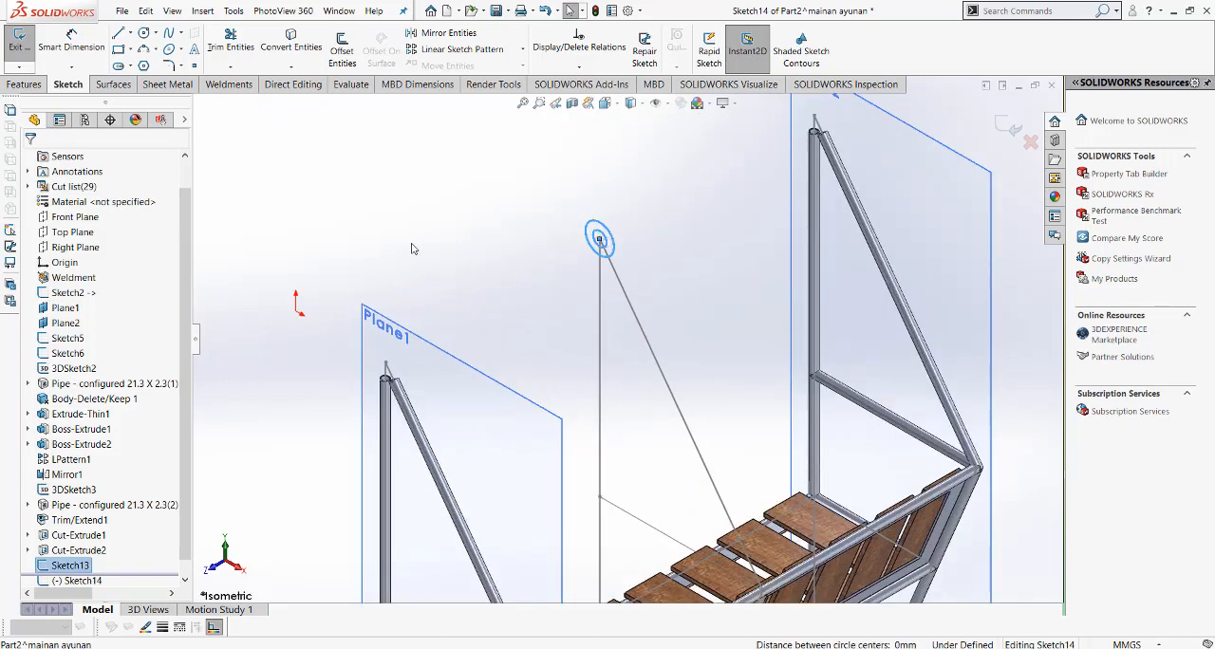
{"action": "left_click", "coordinate": [298, 52]}
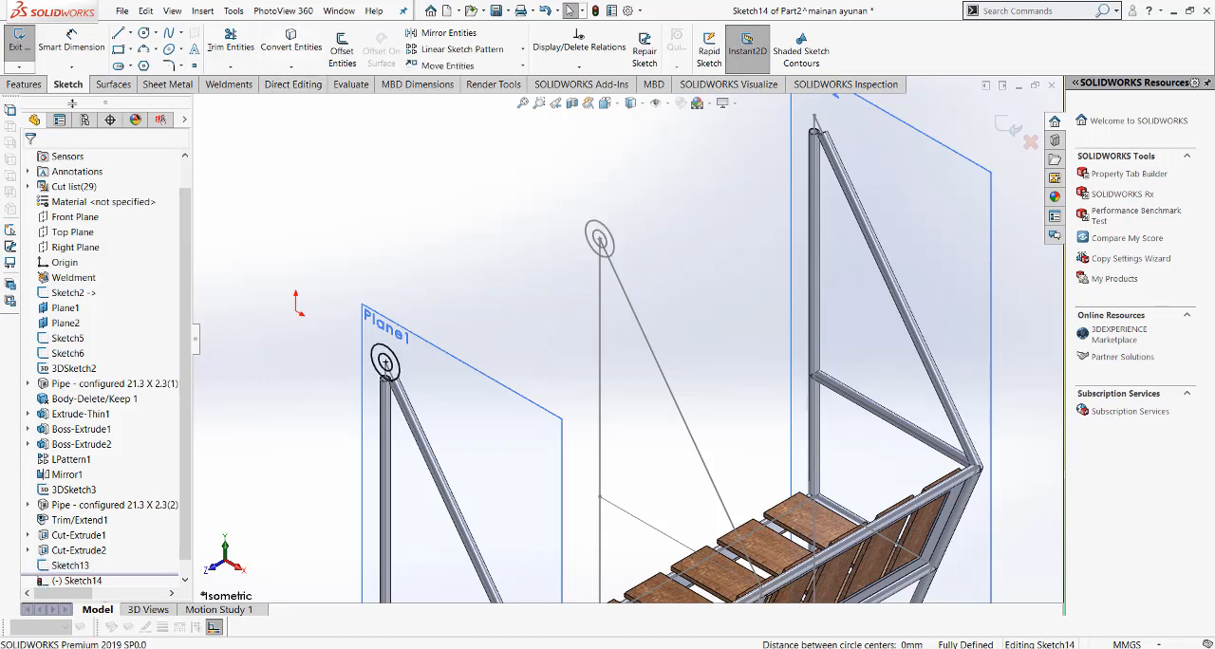
Step: Extrude the ring profile on Plane1 as a 25 mm Mid Plane boss without merging the result
{"action": "left_click", "coordinate": [25, 85]}
{"action": "left_click", "coordinate": [26, 48]}
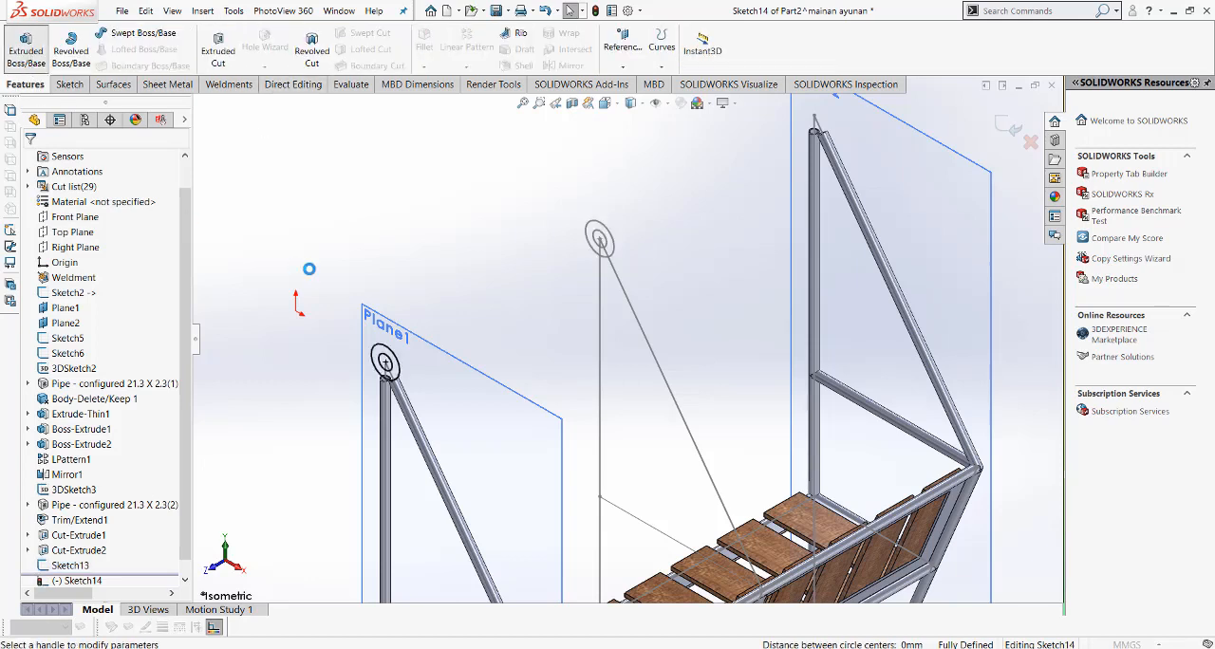
{"action": "left_click", "coordinate": [114, 248]}
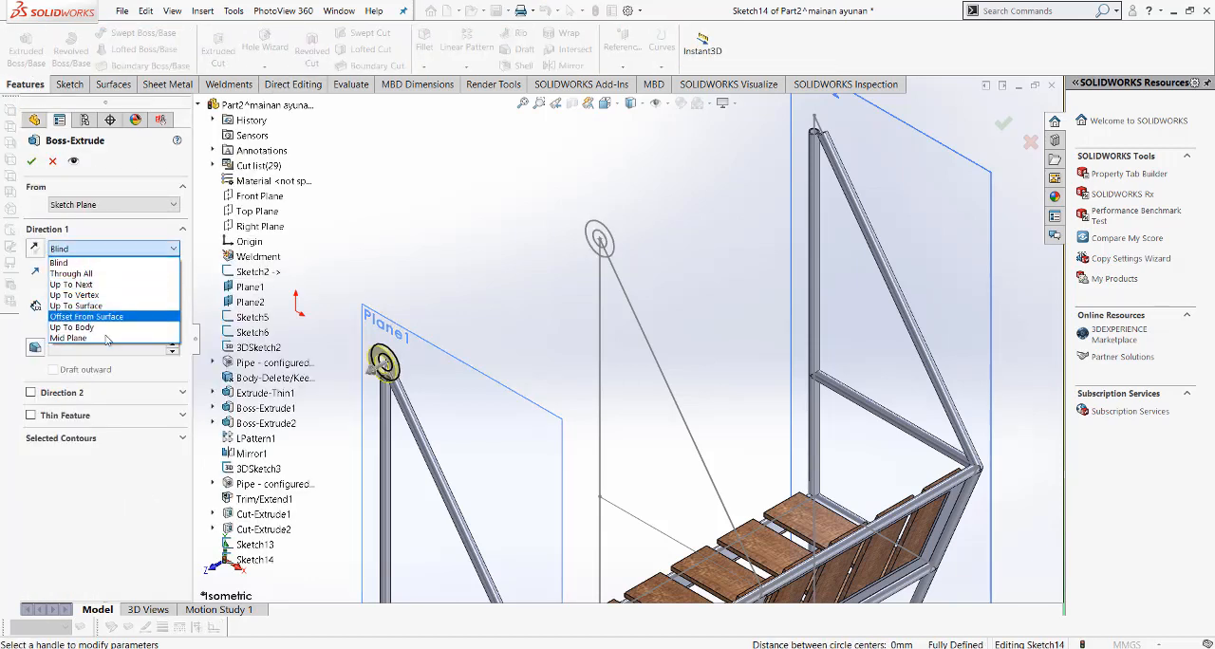
{"action": "left_click", "coordinate": [107, 344]}
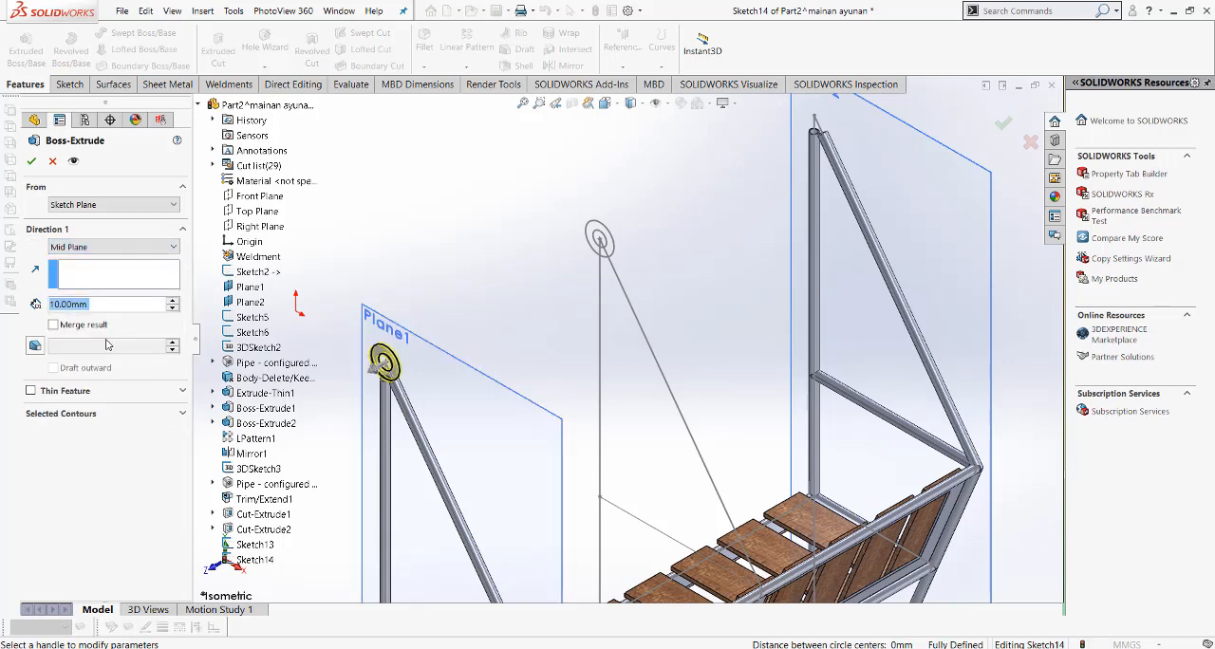
{"action": "type", "text": "25"}
{"action": "key", "text": "Return"}
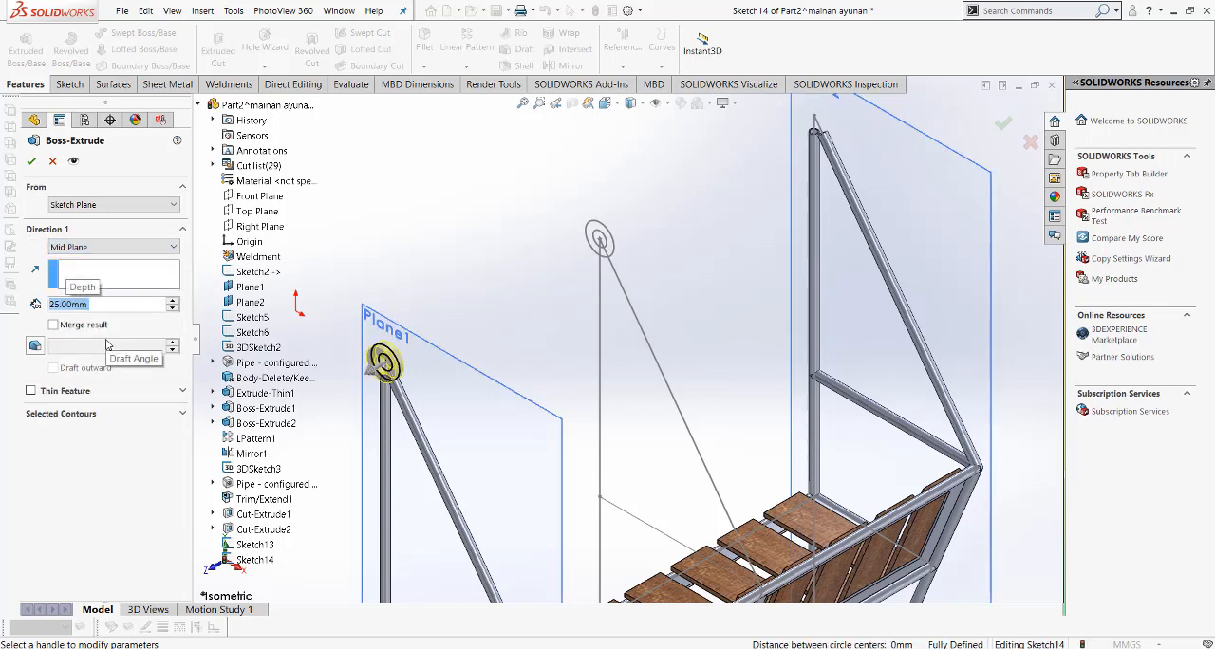
{"action": "left_click", "coordinate": [32, 162]}
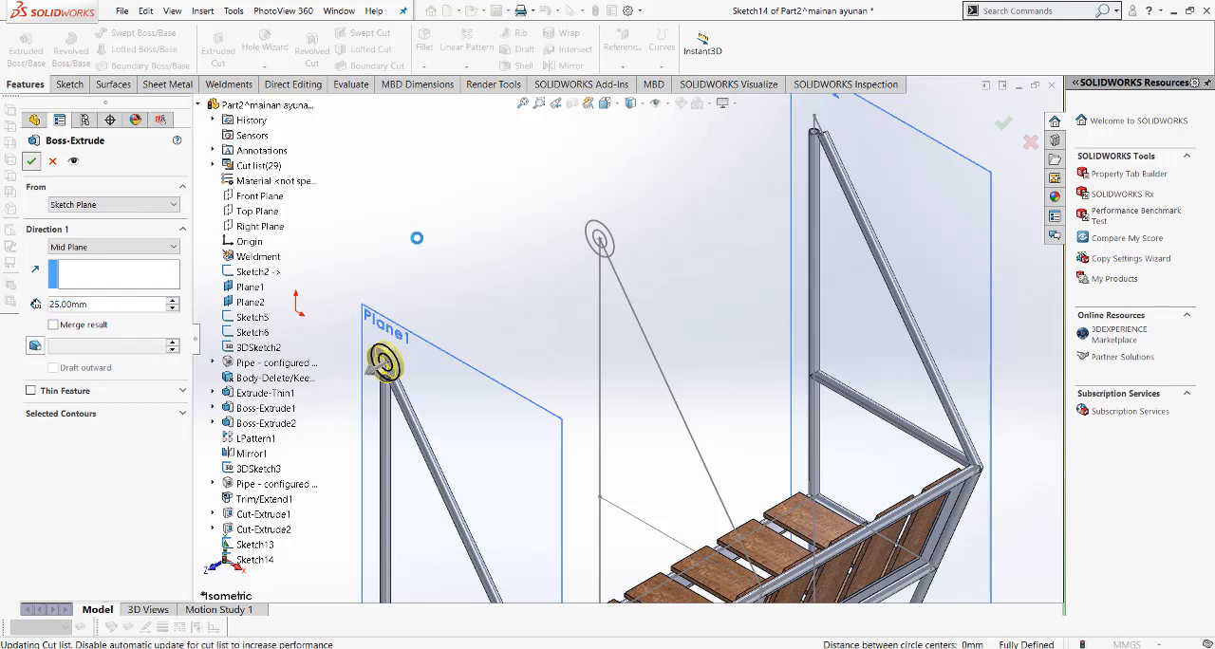
{"action": "scroll", "coordinate": [359, 358], "scroll_direction": "down", "scroll_amount": 4}
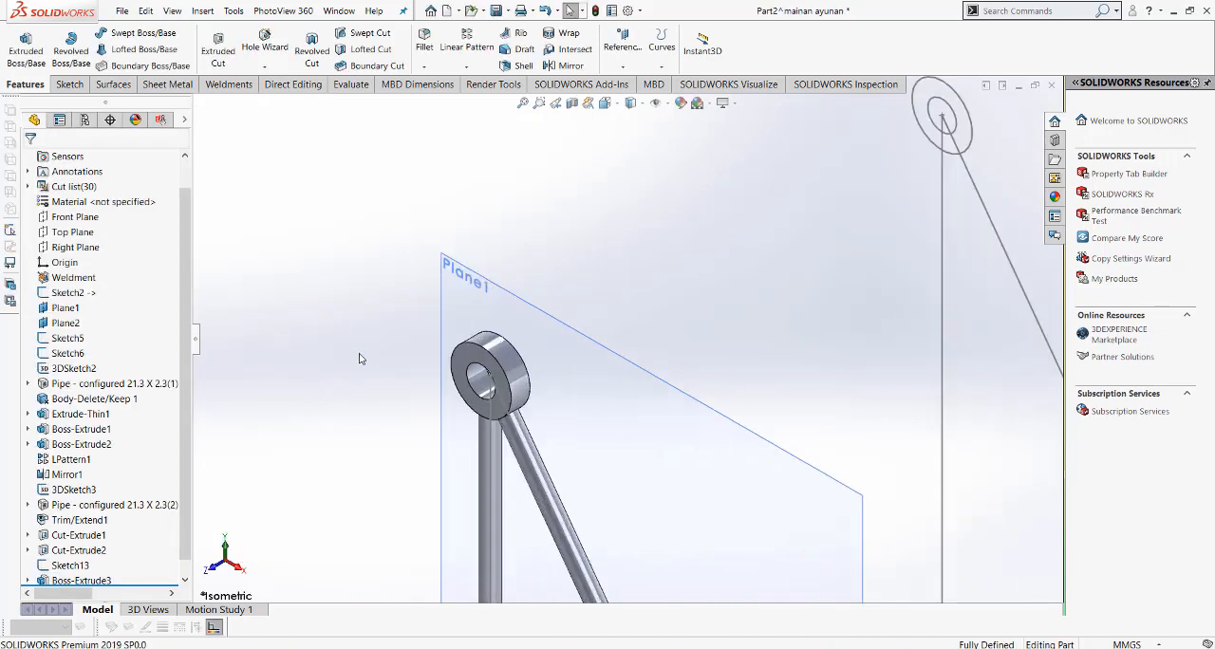
Step: Mirror the ring-shaped boss body about the Front Plane onto the opposite hanger, leaving the solids unmerged
{"action": "left_click", "coordinate": [522, 102]}
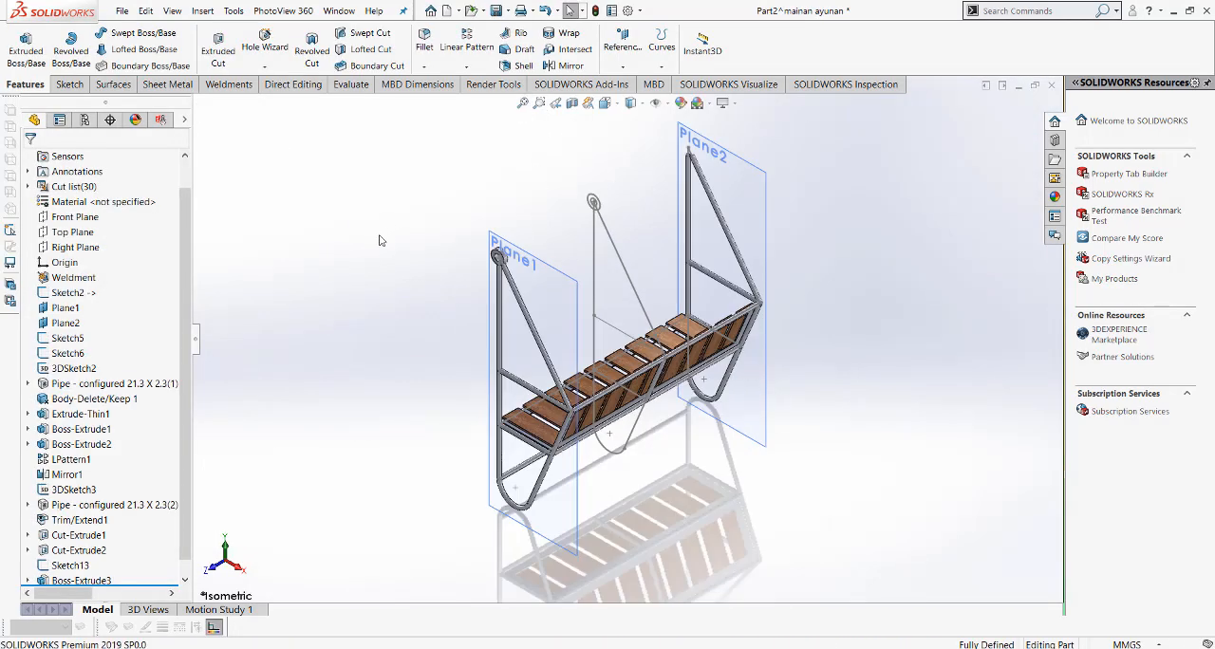
{"action": "scroll", "coordinate": [624, 179], "scroll_direction": "down", "scroll_amount": 2}
{"action": "left_click", "coordinate": [563, 66]}
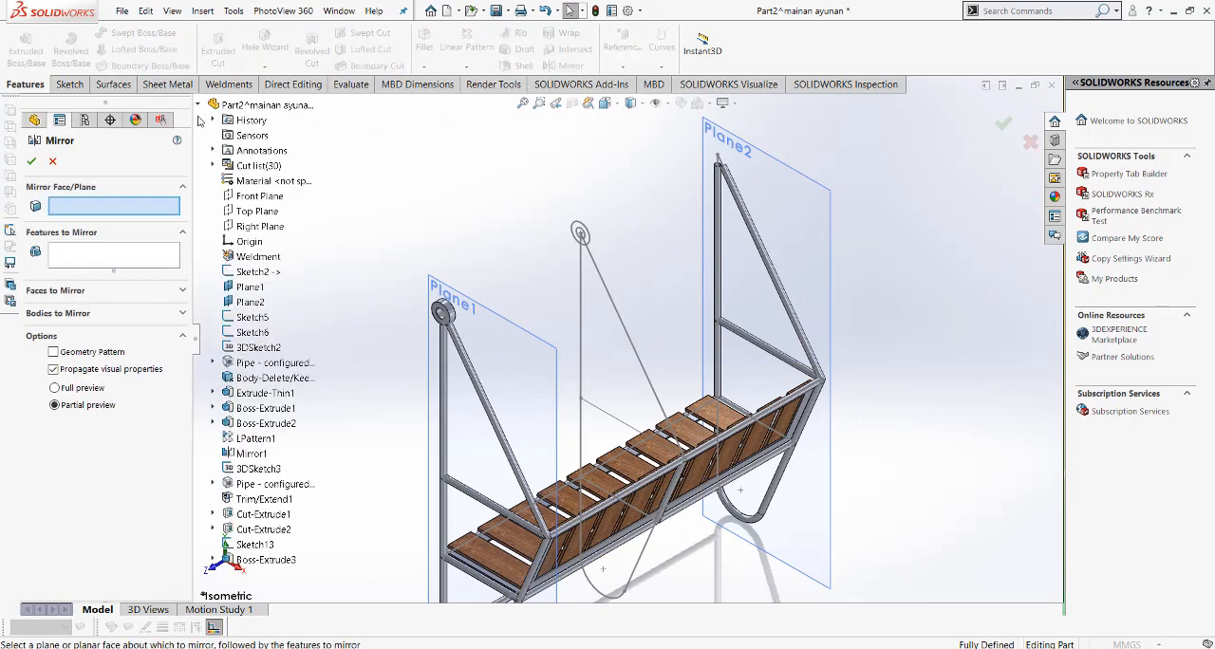
{"action": "left_click", "coordinate": [252, 197]}
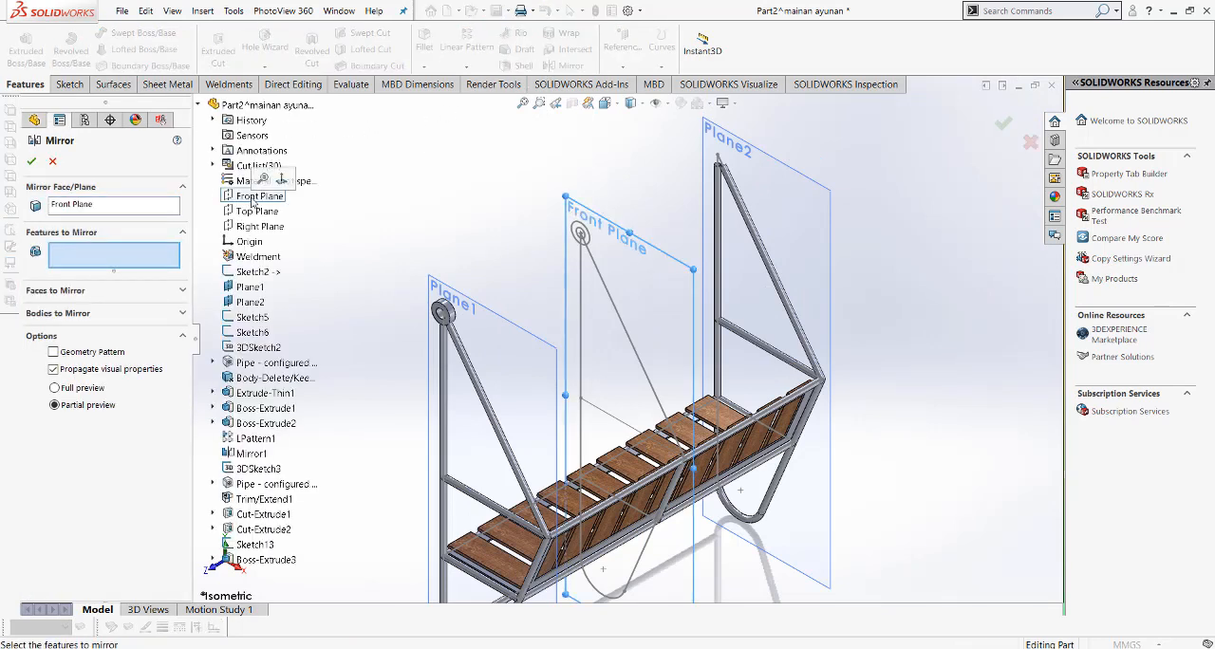
{"action": "left_click", "coordinate": [87, 319]}
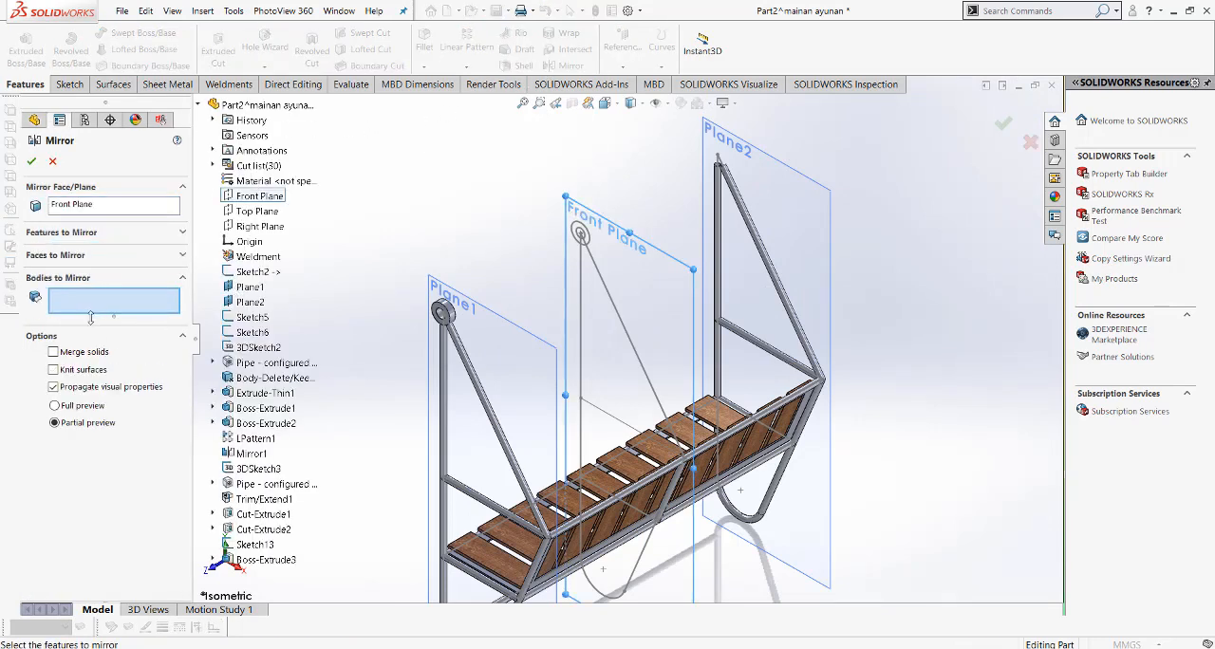
{"action": "scroll", "coordinate": [455, 323], "scroll_direction": "down", "scroll_amount": 3}
{"action": "left_click", "coordinate": [474, 310]}
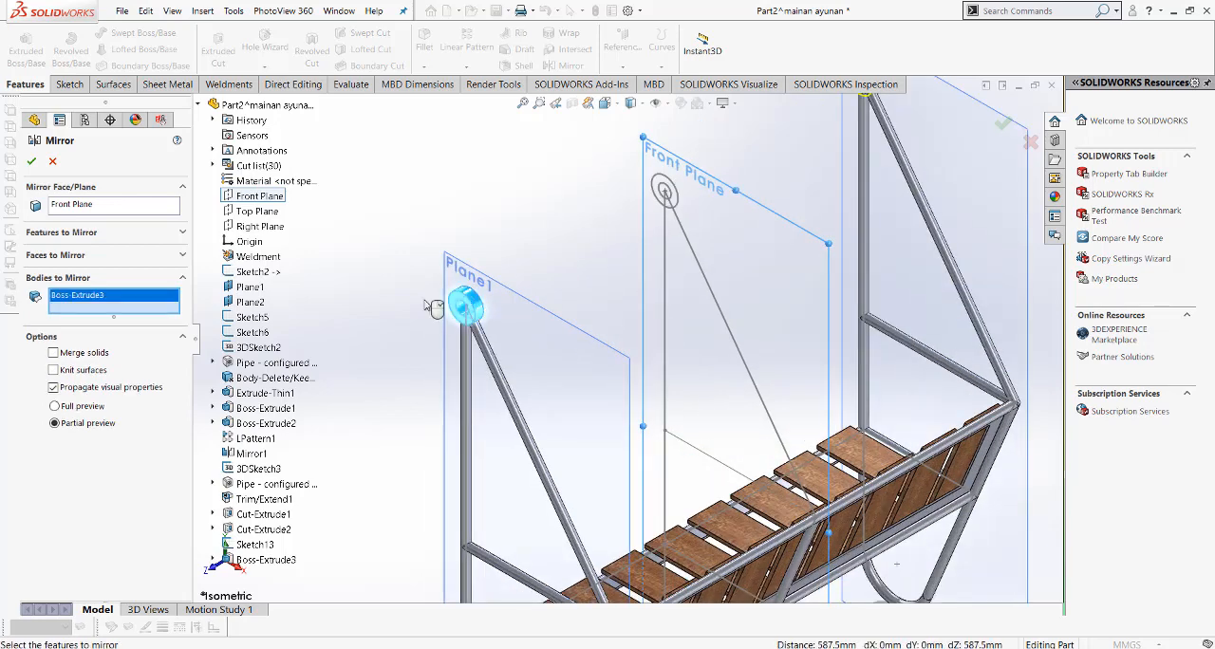
{"action": "left_click", "coordinate": [31, 161]}
Step: Save the swing bench part and hide its reference planes and sketches in the graphics area
{"action": "left_click", "coordinate": [523, 104]}
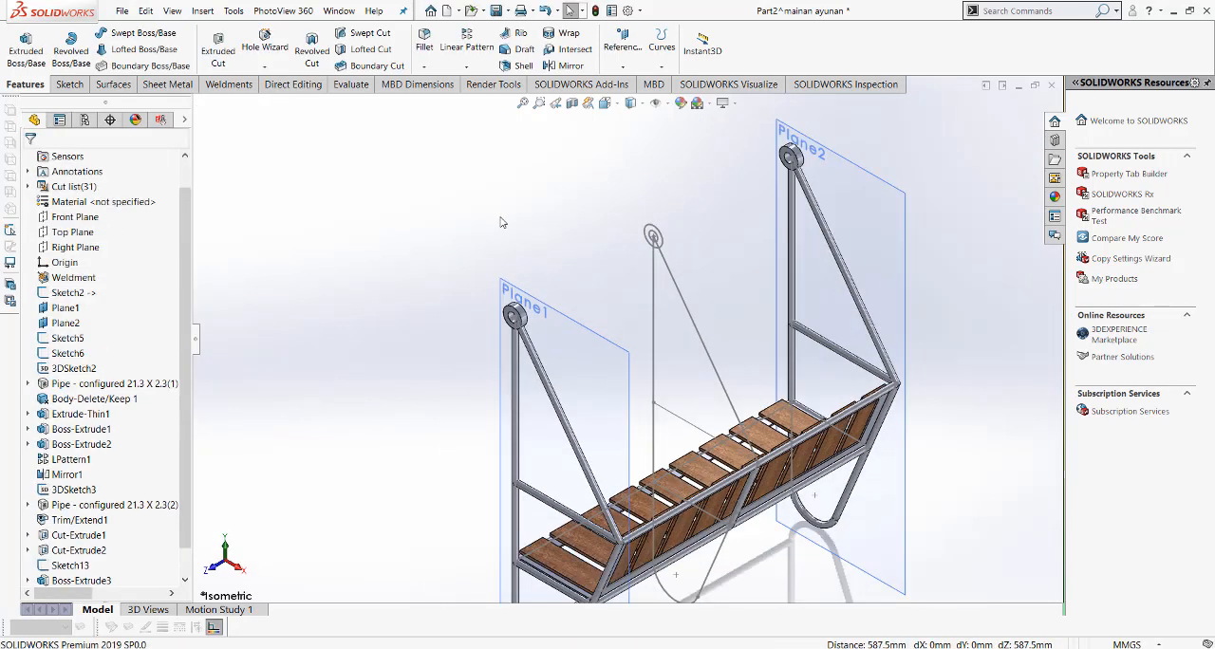
{"action": "left_click", "coordinate": [523, 103]}
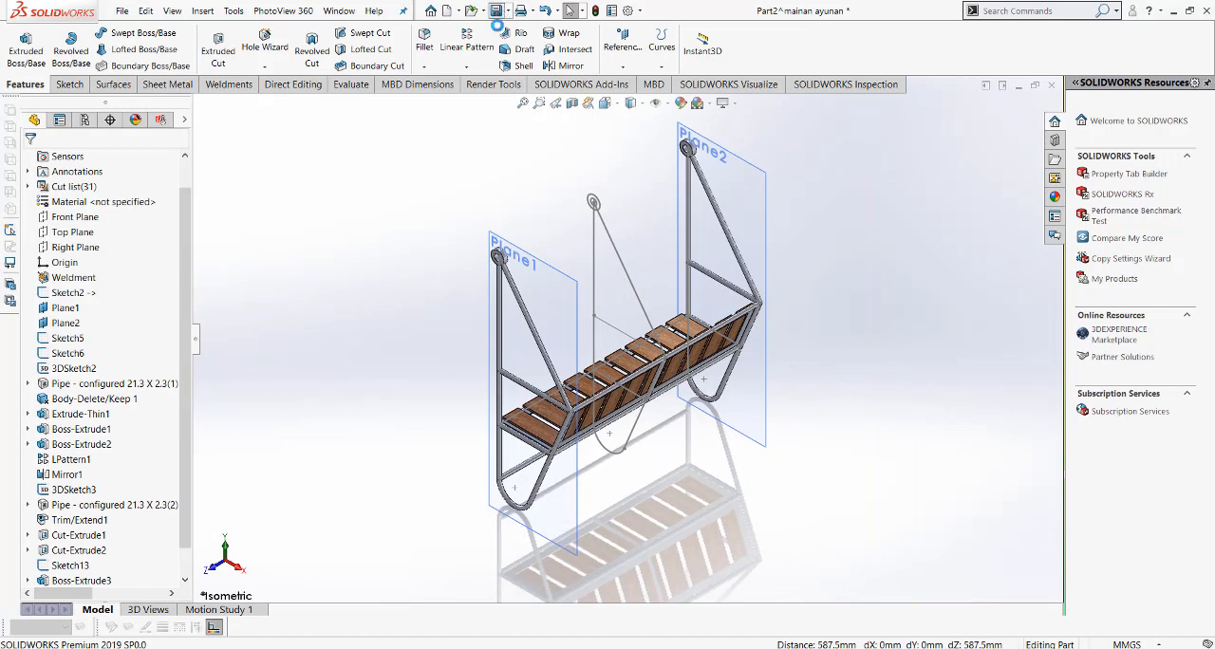
{"action": "left_click", "coordinate": [654, 103]}
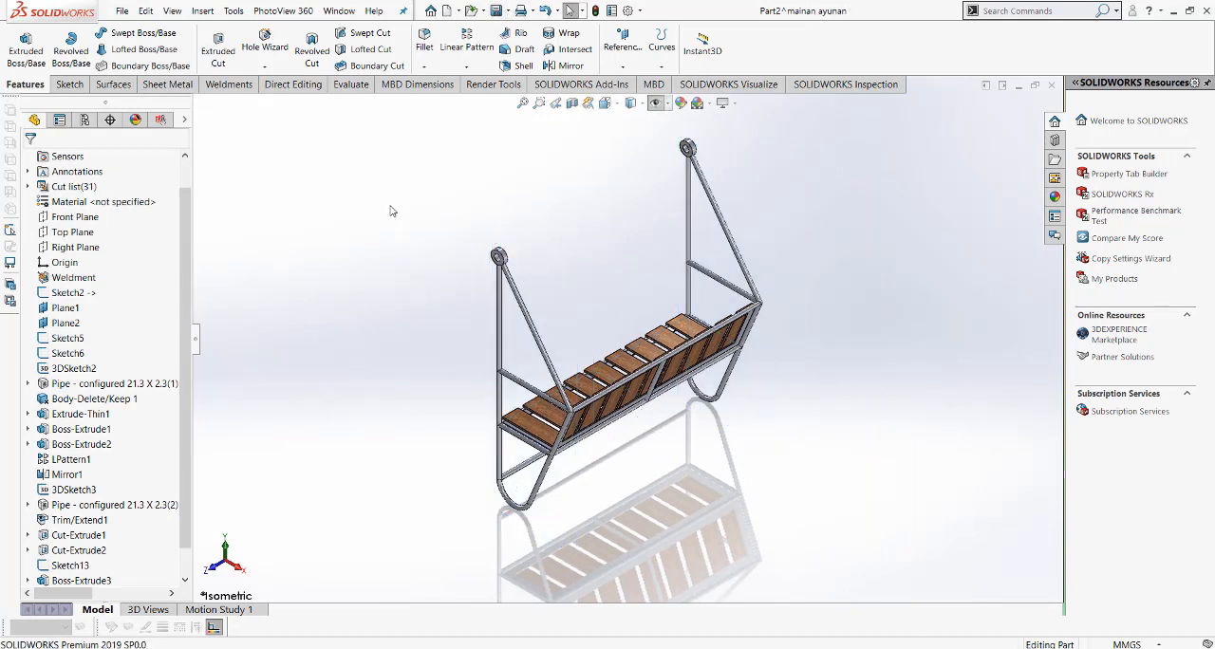
Step: Close the bench part and rebuild the mainan ayunan assembly with the changed model
{"action": "left_click", "coordinate": [1052, 85]}
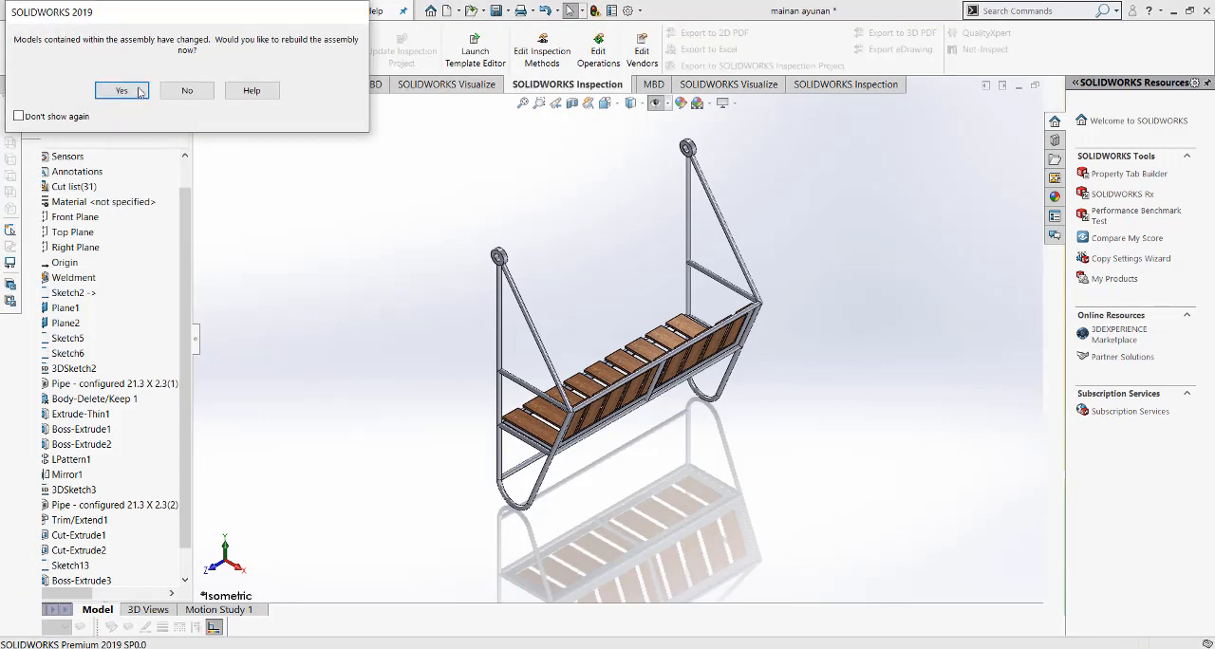
{"action": "left_click", "coordinate": [122, 91]}
{"action": "scroll", "coordinate": [607, 284], "scroll_direction": "down", "scroll_amount": 10}
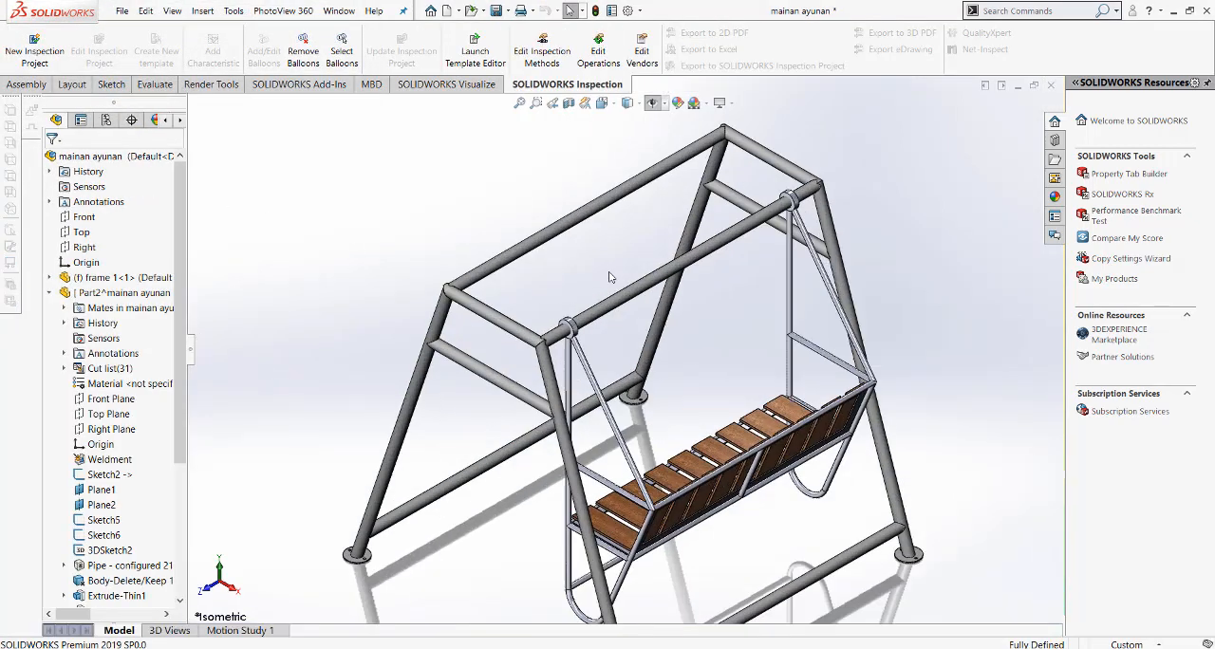
Step: Start editing the bench part within the assembly from the ring around the frame's upper pipe
{"action": "scroll", "coordinate": [569, 313], "scroll_direction": "down", "scroll_amount": 2}
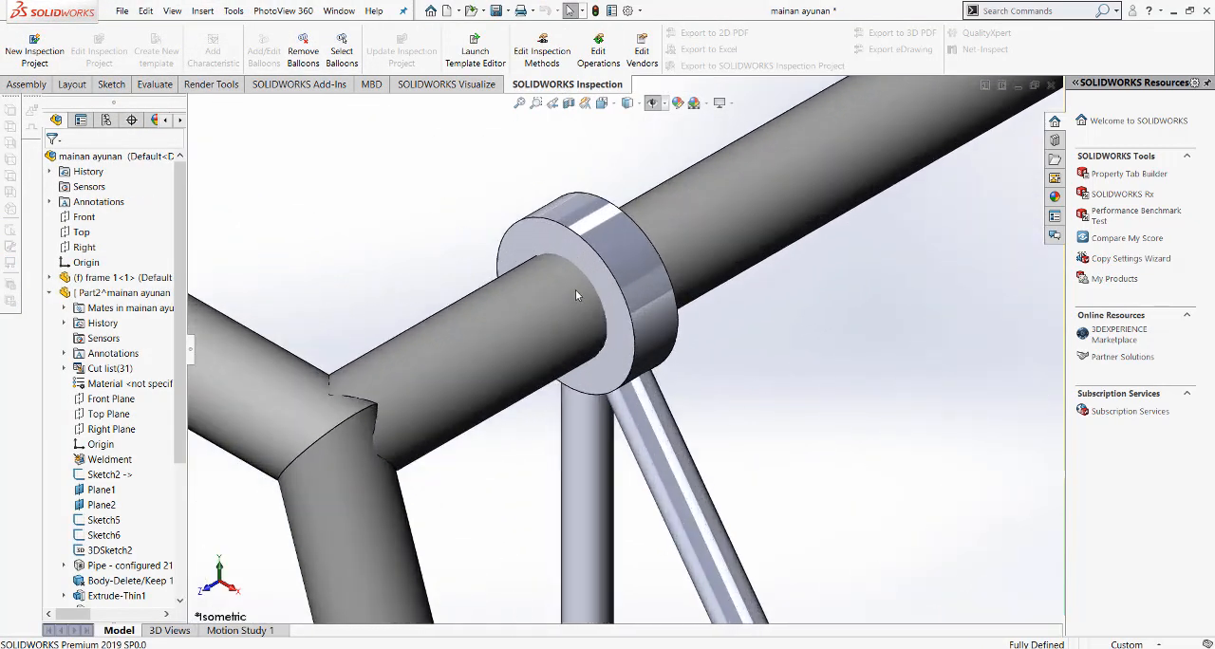
{"action": "middle_click_drag", "start_coordinate": [575, 290], "coordinate": [590, 297]}
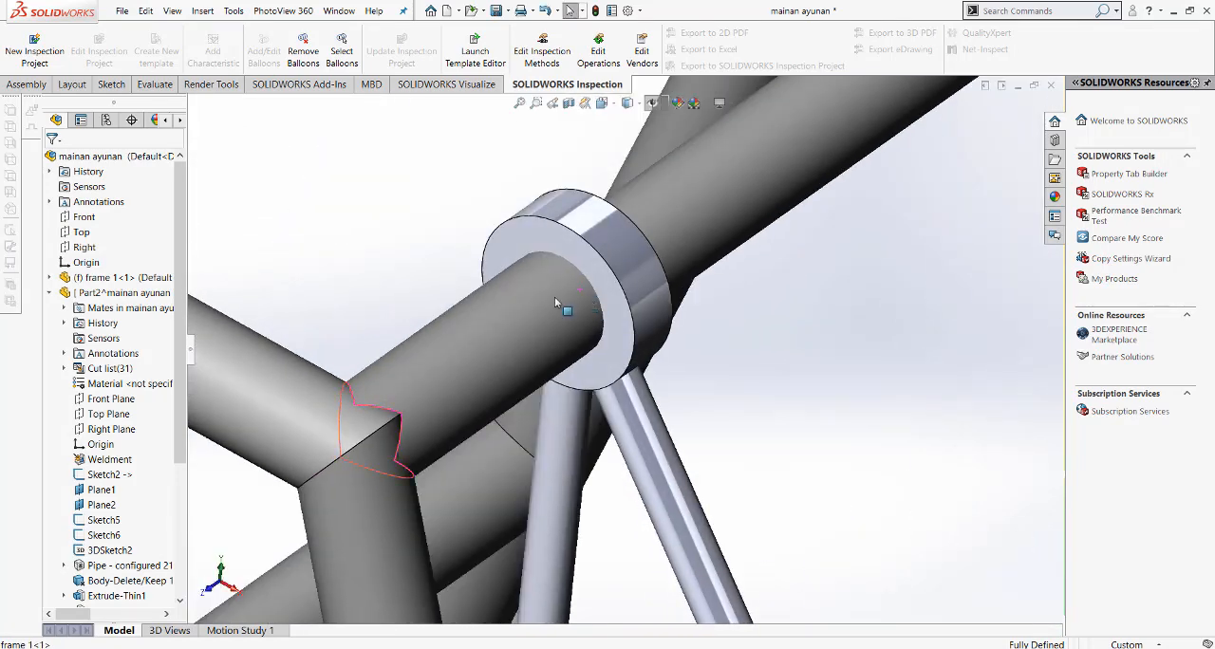
{"action": "scroll", "coordinate": [544, 295], "scroll_direction": "down", "scroll_amount": 2}
{"action": "left_click", "coordinate": [624, 262]}
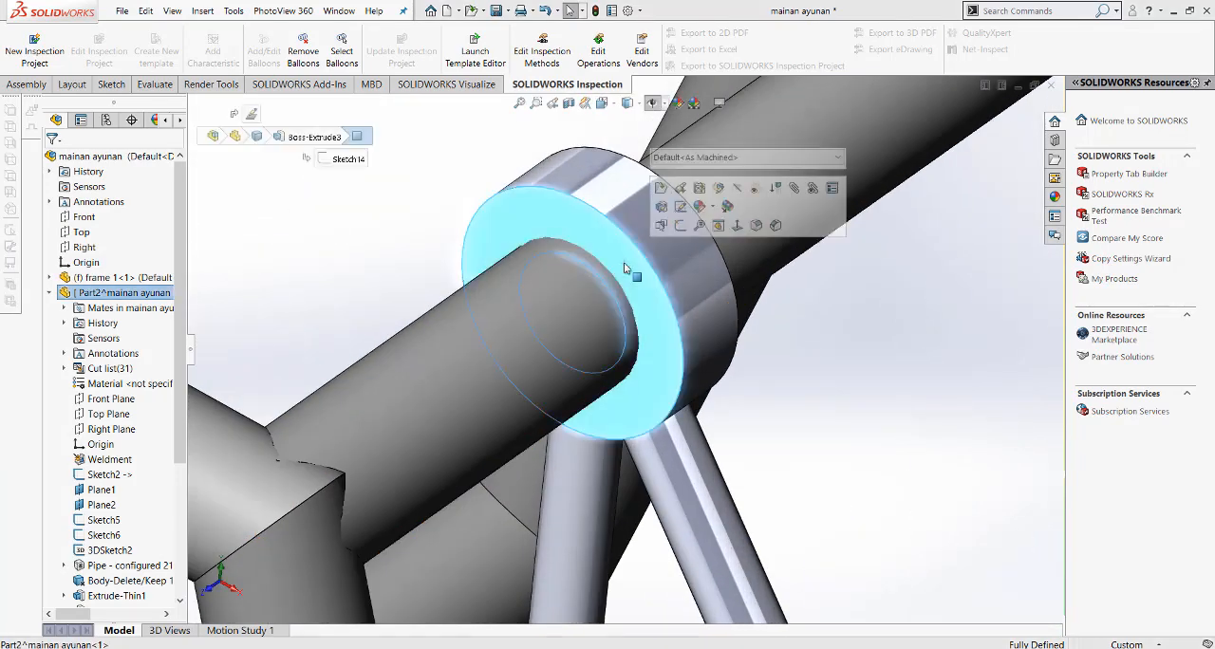
{"action": "left_click", "coordinate": [718, 187]}
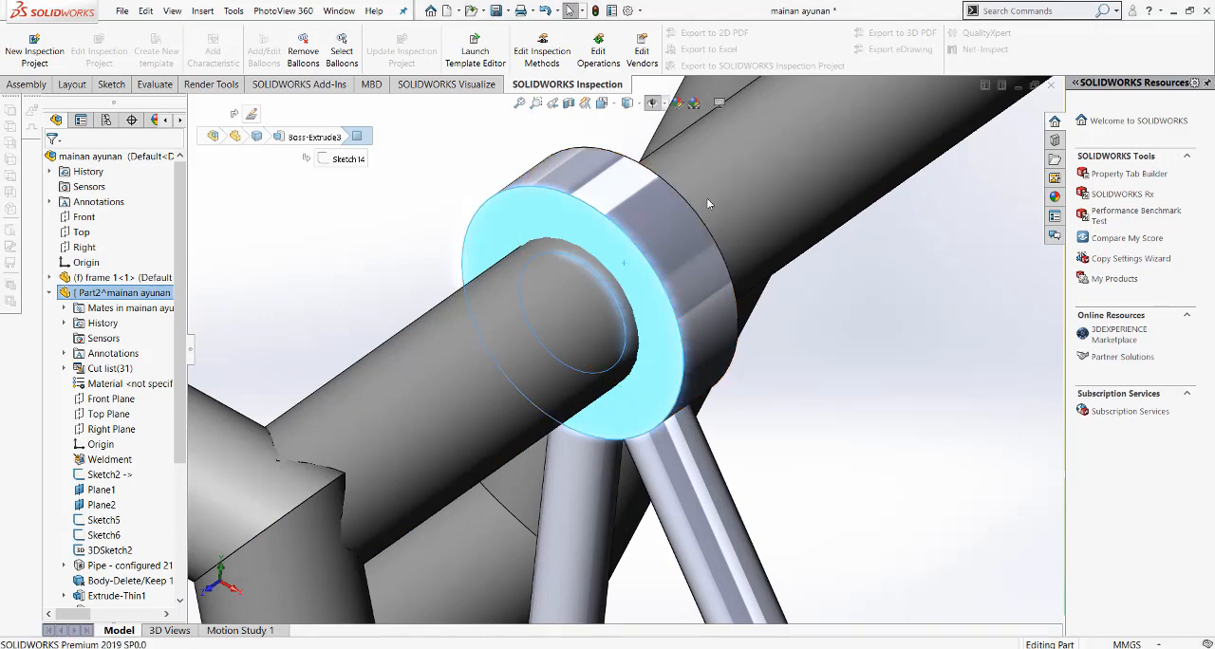
Step: Examine Boss-Extrude3 and its Sketch14 for the dimensions that control the ring
{"action": "scroll", "coordinate": [130, 453], "scroll_direction": "down", "scroll_amount": 5}
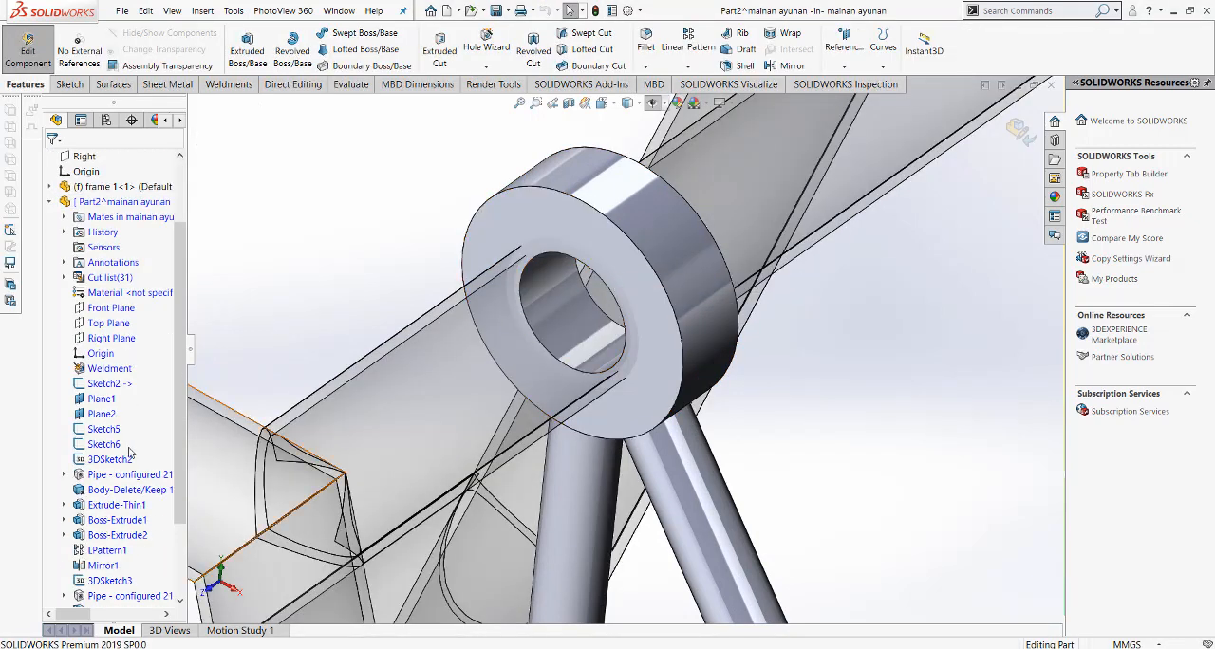
{"action": "left_click", "coordinate": [119, 566]}
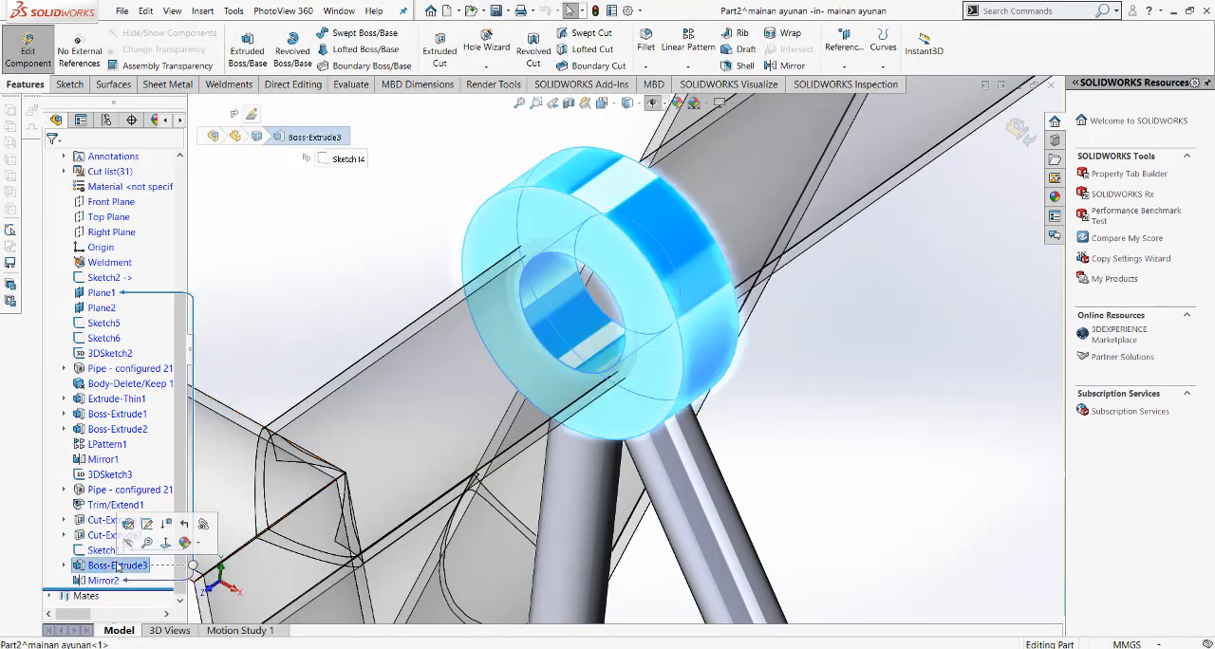
{"action": "left_click", "coordinate": [64, 566]}
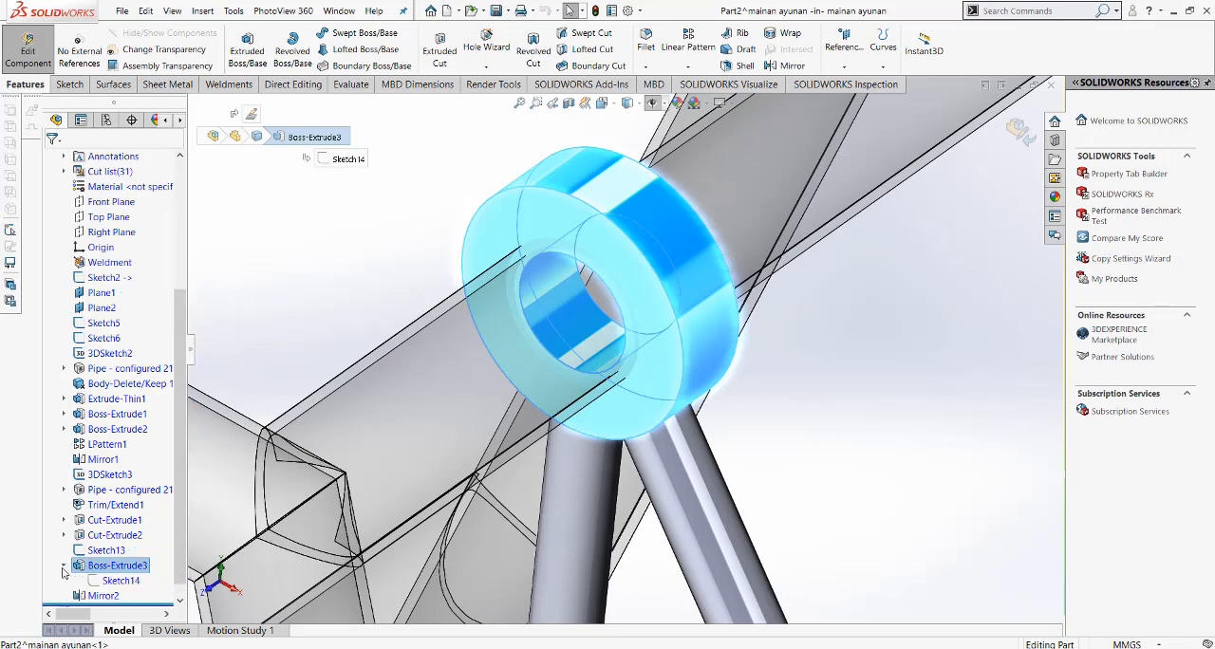
{"action": "left_click", "coordinate": [111, 582]}
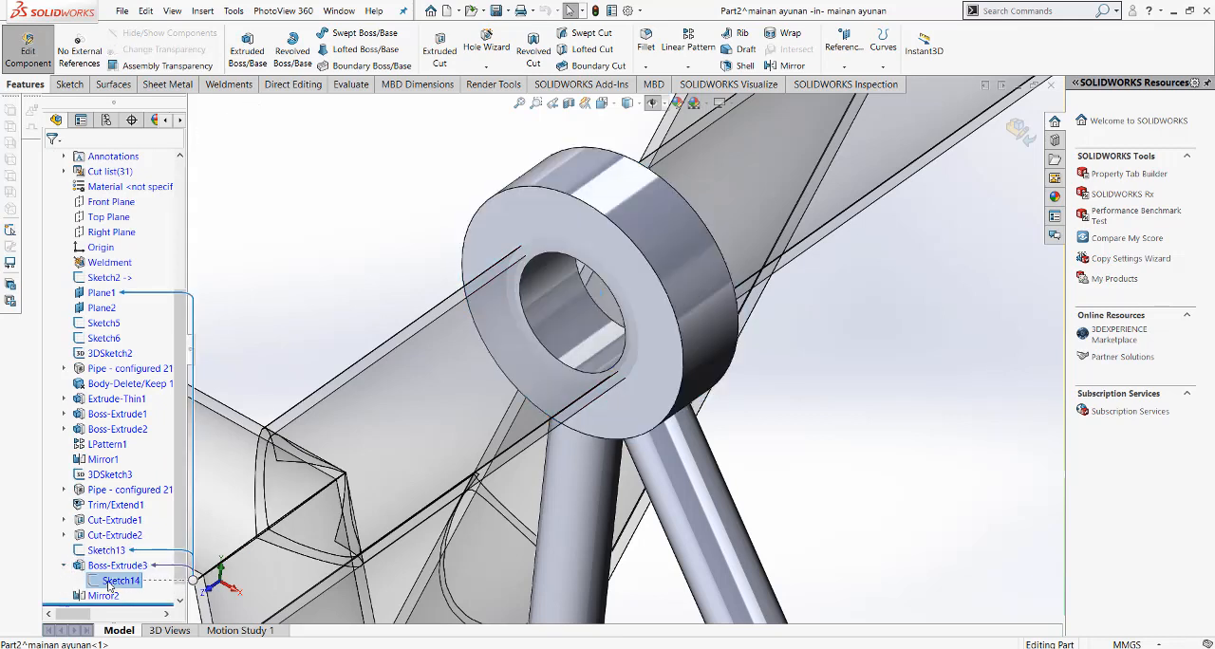
{"action": "double_click", "coordinate": [106, 567]}
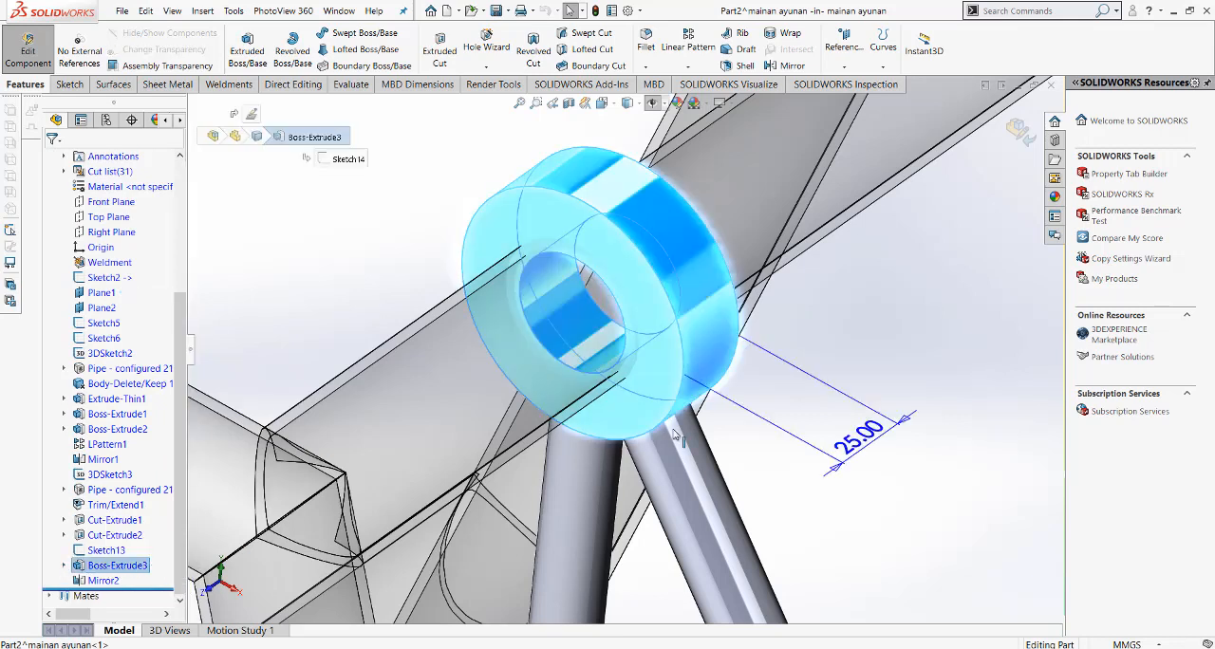
{"action": "scroll", "coordinate": [674, 435], "scroll_direction": "up", "scroll_amount": 5}
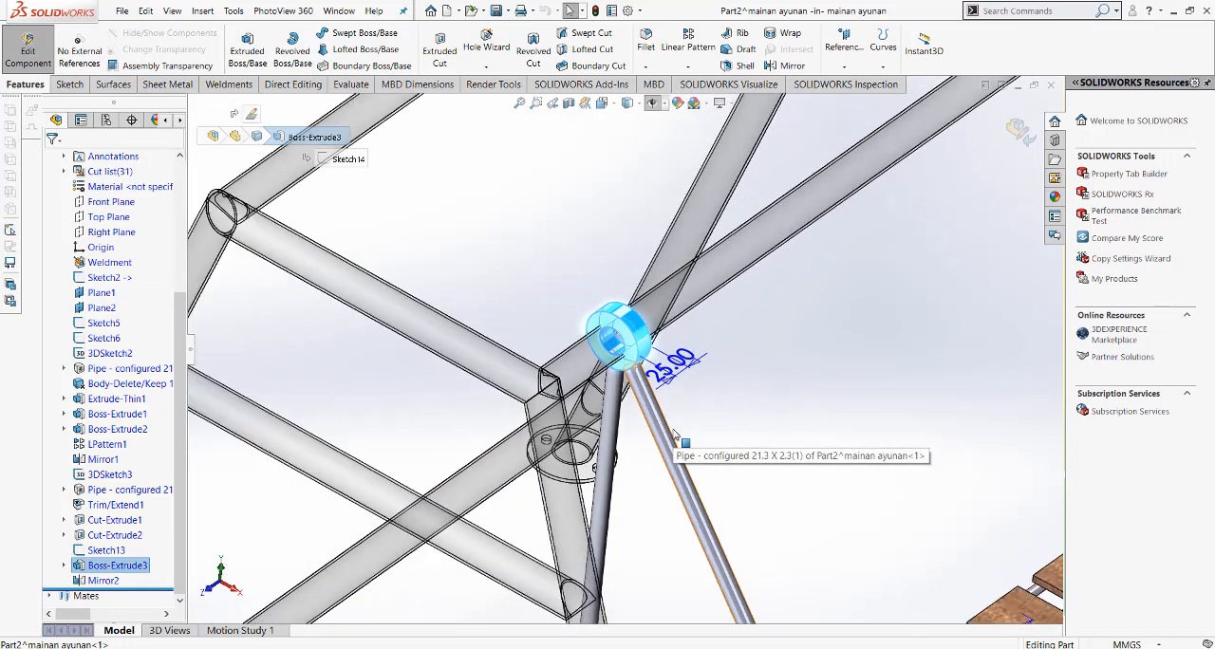
{"action": "scroll", "coordinate": [674, 434], "scroll_direction": "up", "scroll_amount": 3}
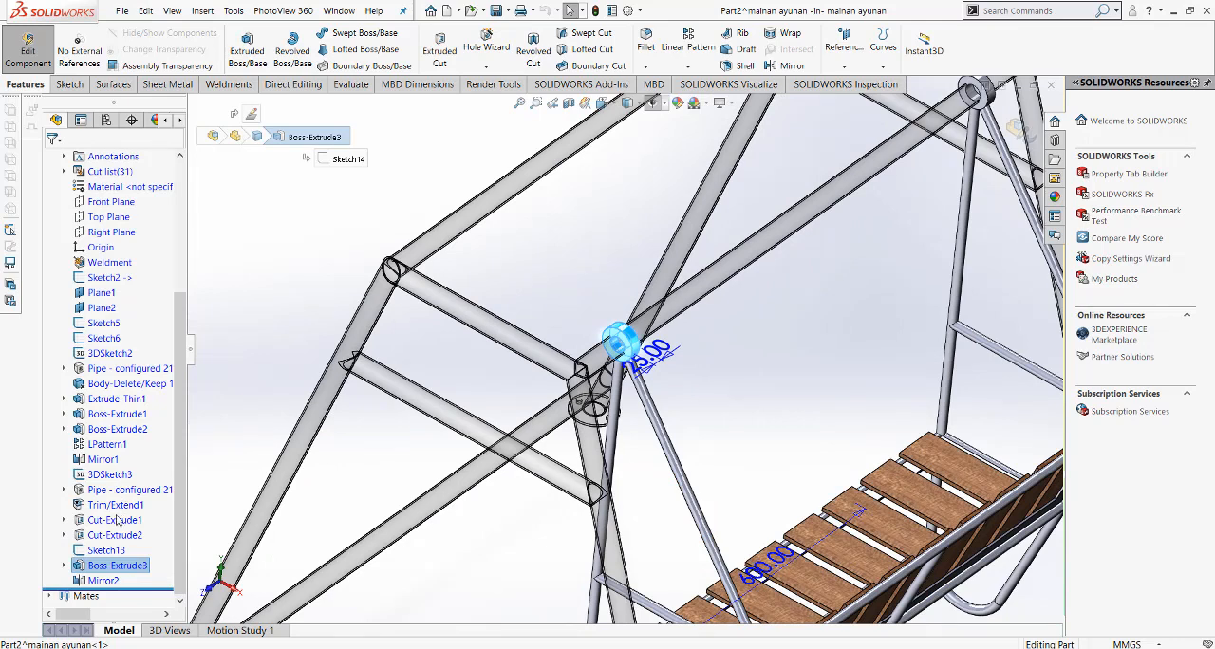
Step: Set the inner circle's diameter in Sketch13 to 42 mm, rebuild, and return to editing the assembly
{"action": "left_click", "coordinate": [110, 550]}
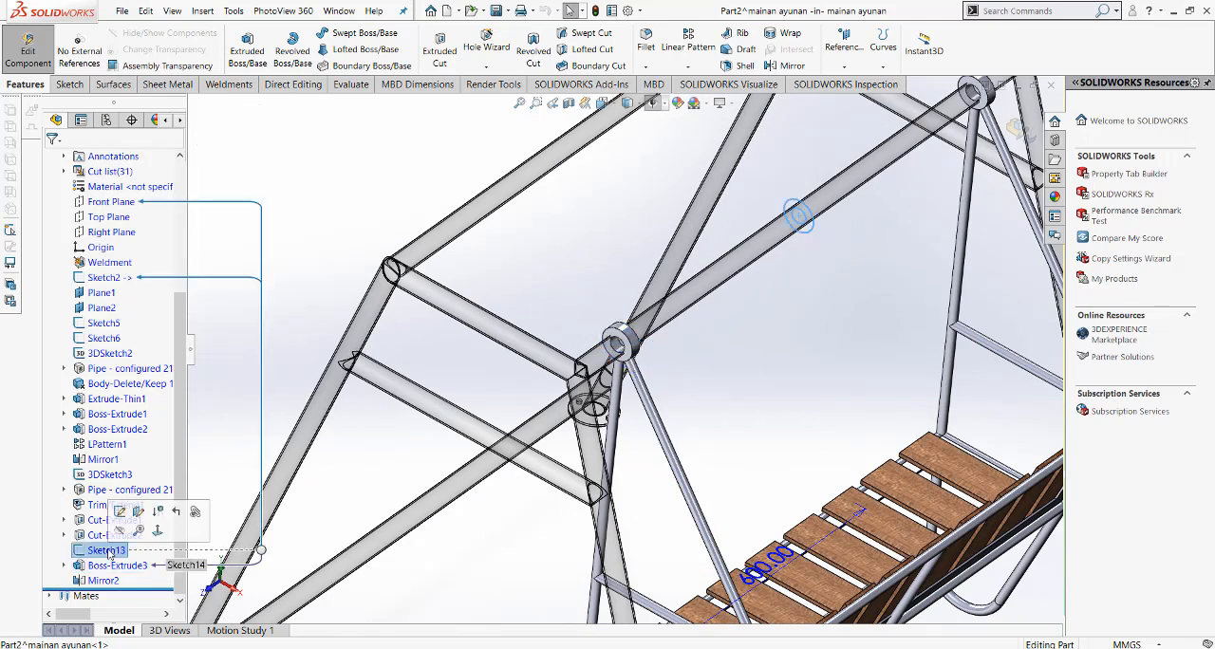
{"action": "key", "text": "F2"}
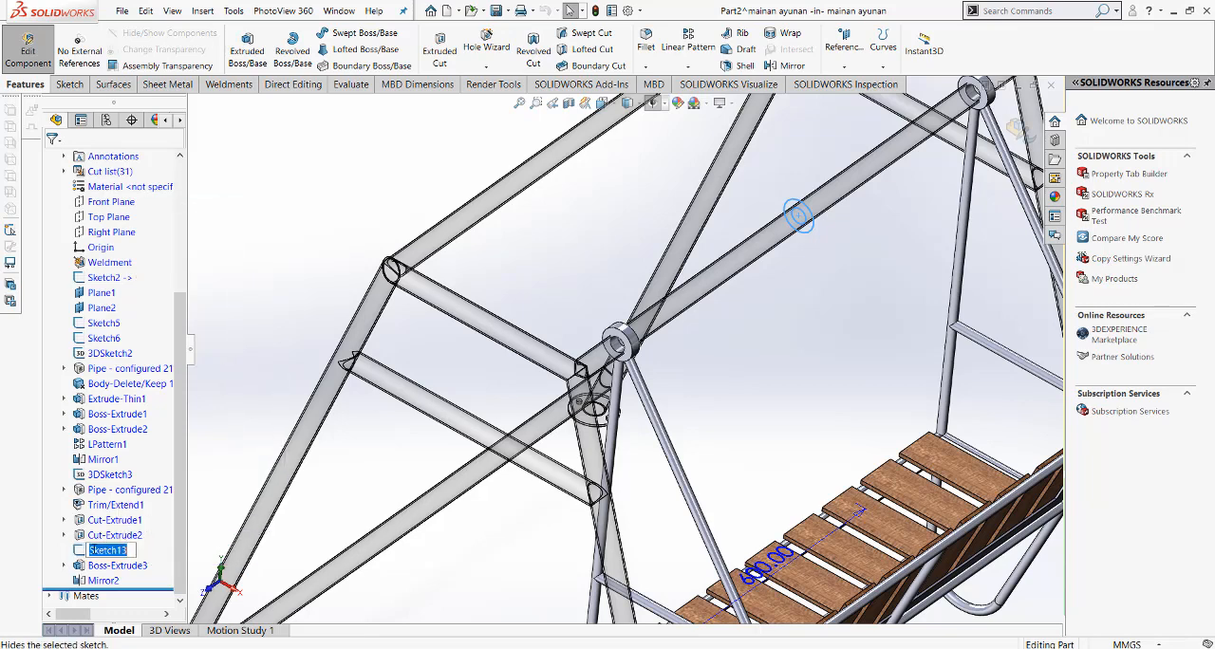
{"action": "left_click", "coordinate": [77, 551]}
{"action": "left_click", "coordinate": [85, 514]}
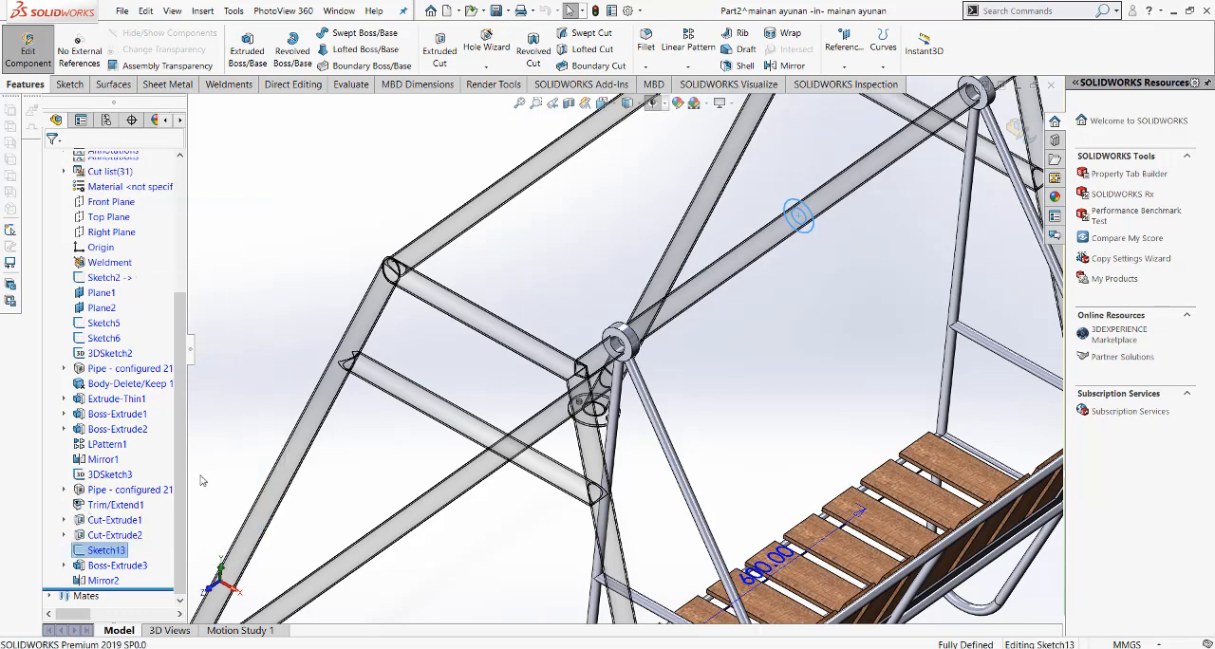
{"action": "scroll", "coordinate": [826, 180], "scroll_direction": "up", "scroll_amount": 5}
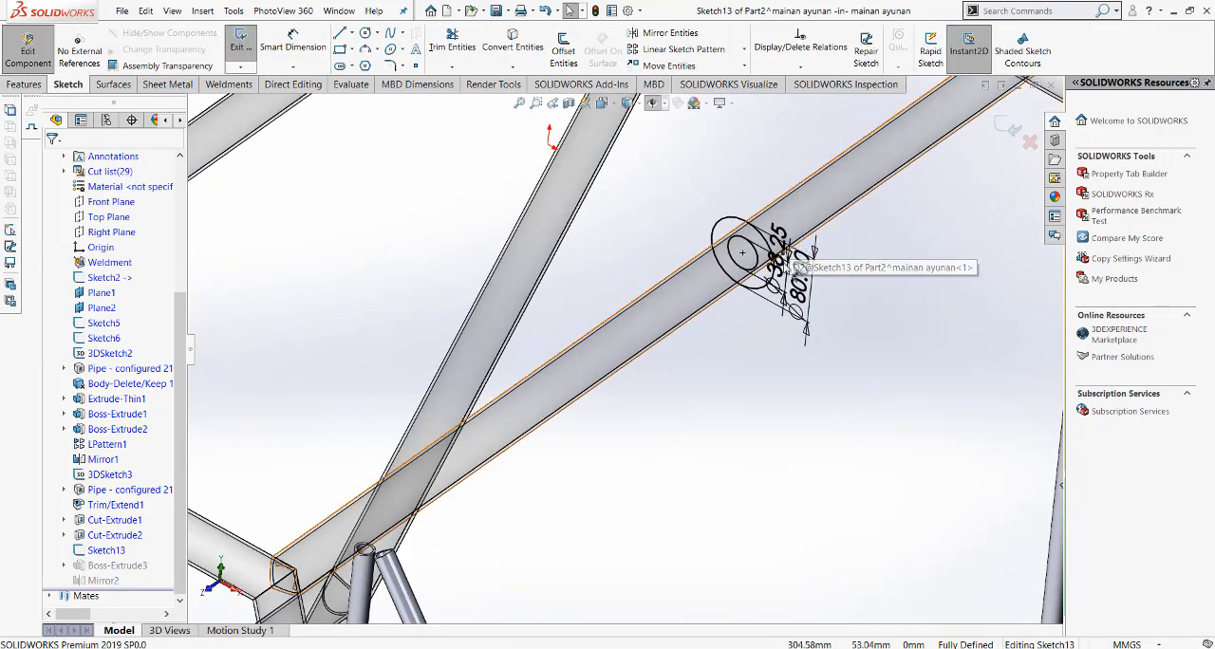
{"action": "scroll", "coordinate": [778, 299], "scroll_direction": "up", "scroll_amount": 2}
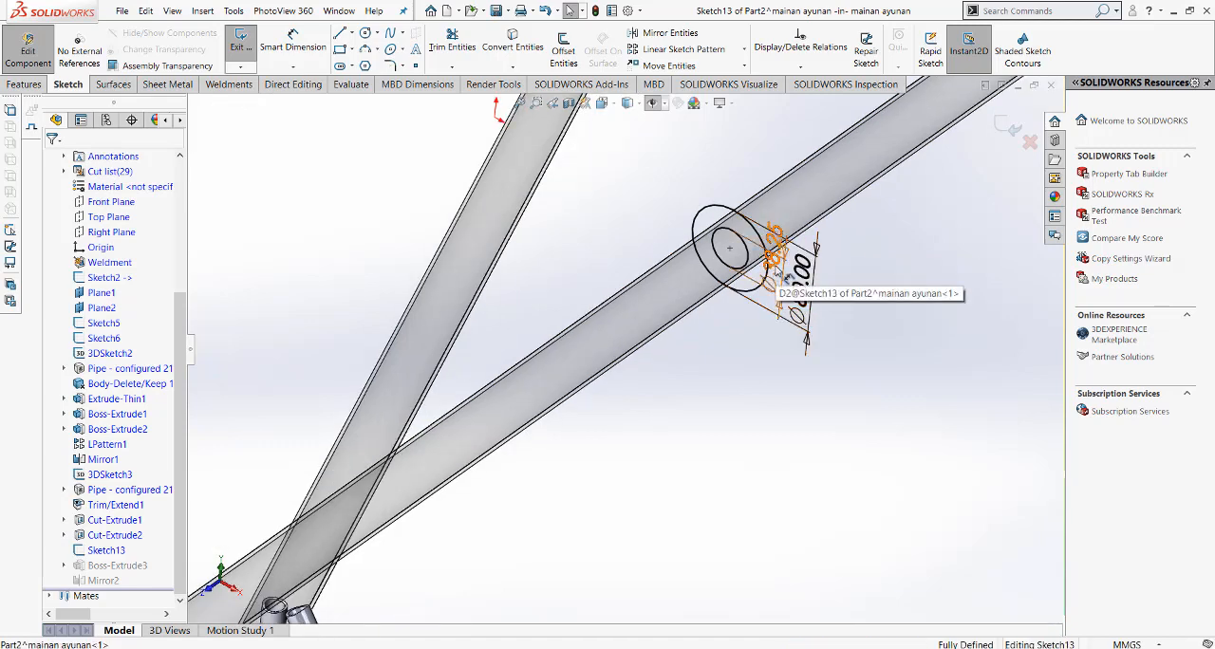
{"action": "double_click", "coordinate": [771, 275]}
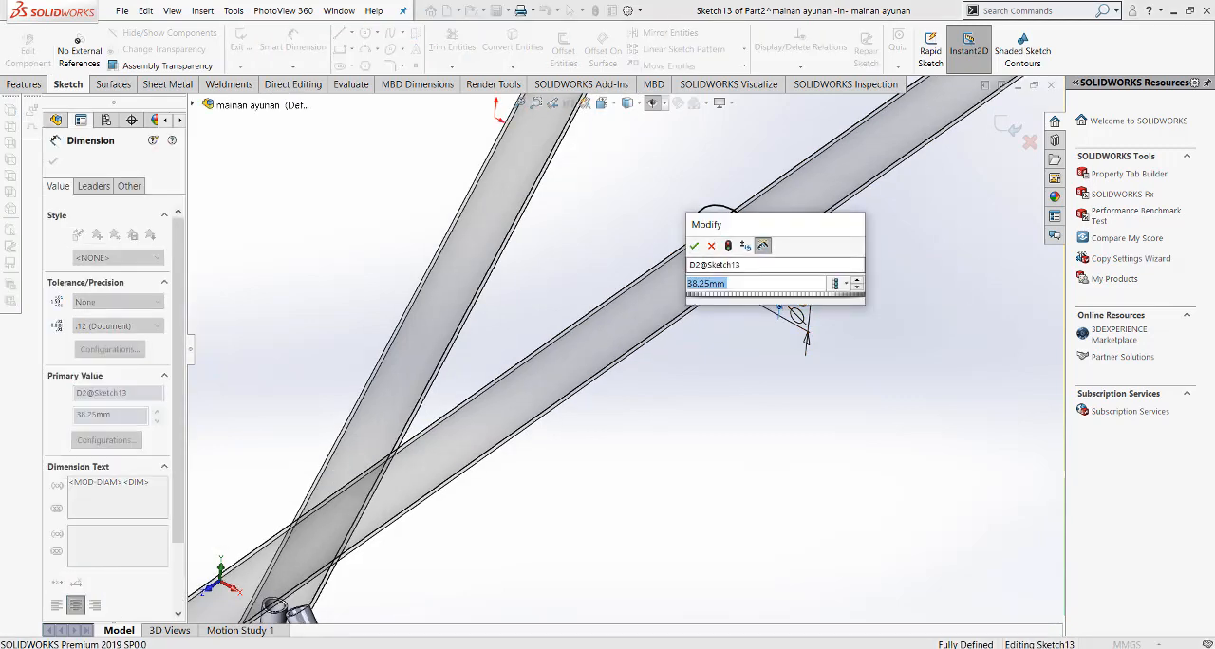
{"action": "type", "text": "42"}
{"action": "key", "text": "Return"}
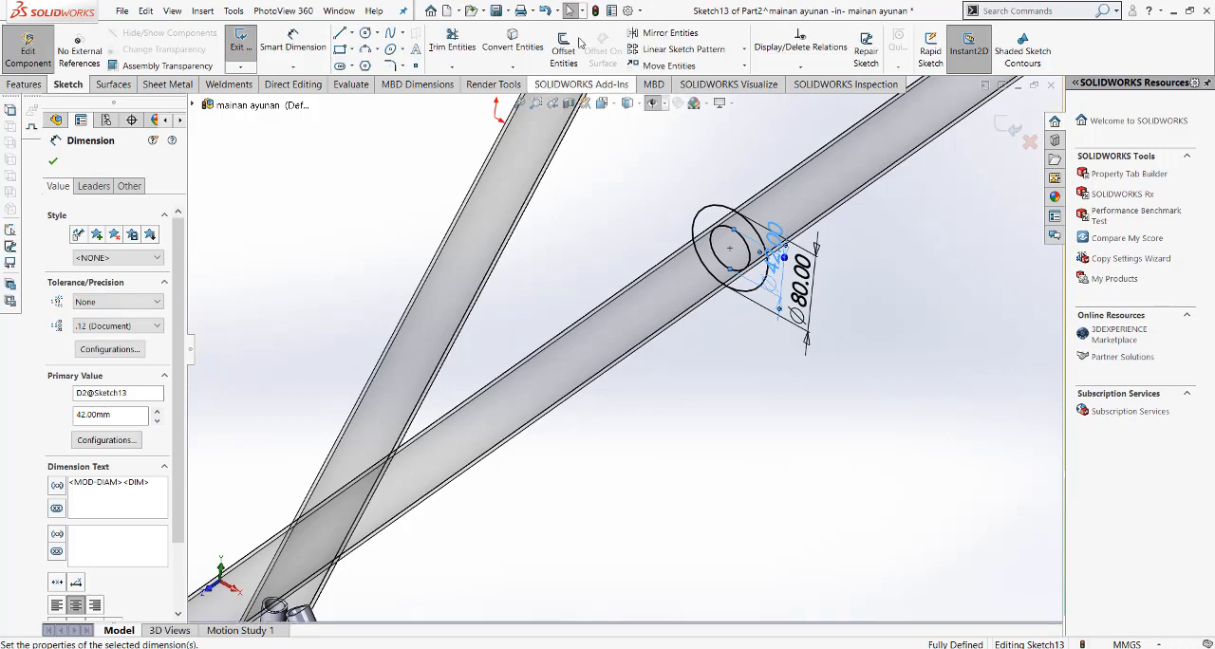
{"action": "left_click", "coordinate": [595, 11]}
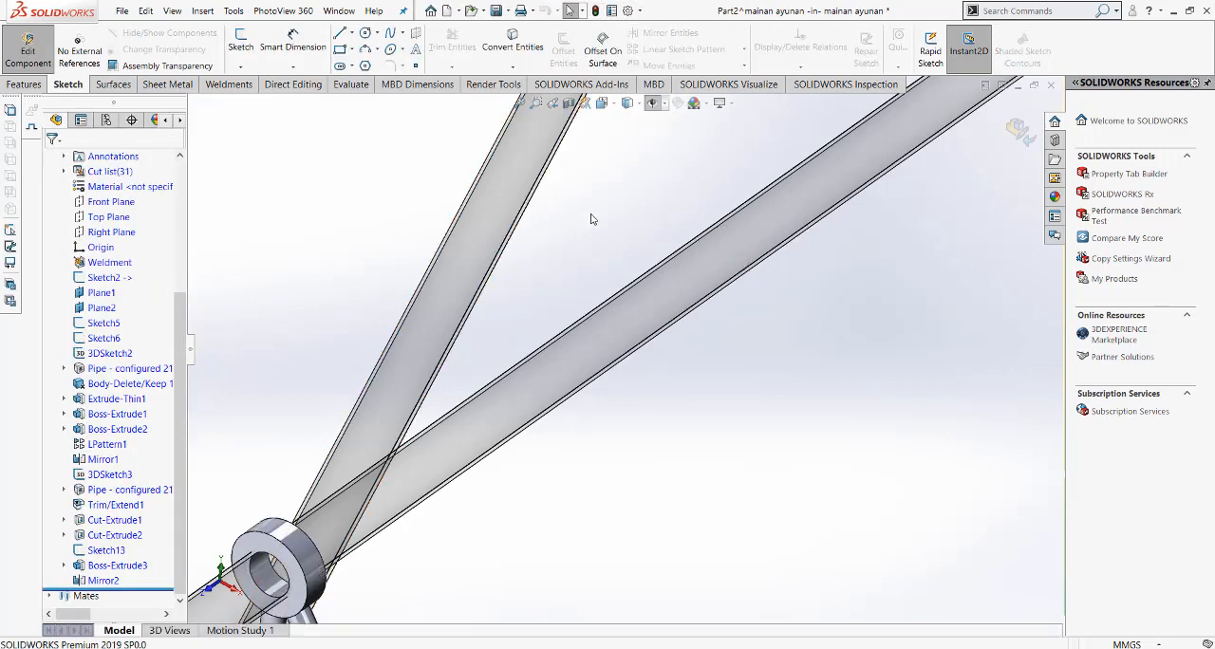
{"action": "scroll", "coordinate": [590, 218], "scroll_direction": "up", "scroll_amount": 3}
{"action": "left_click", "coordinate": [1014, 124]}
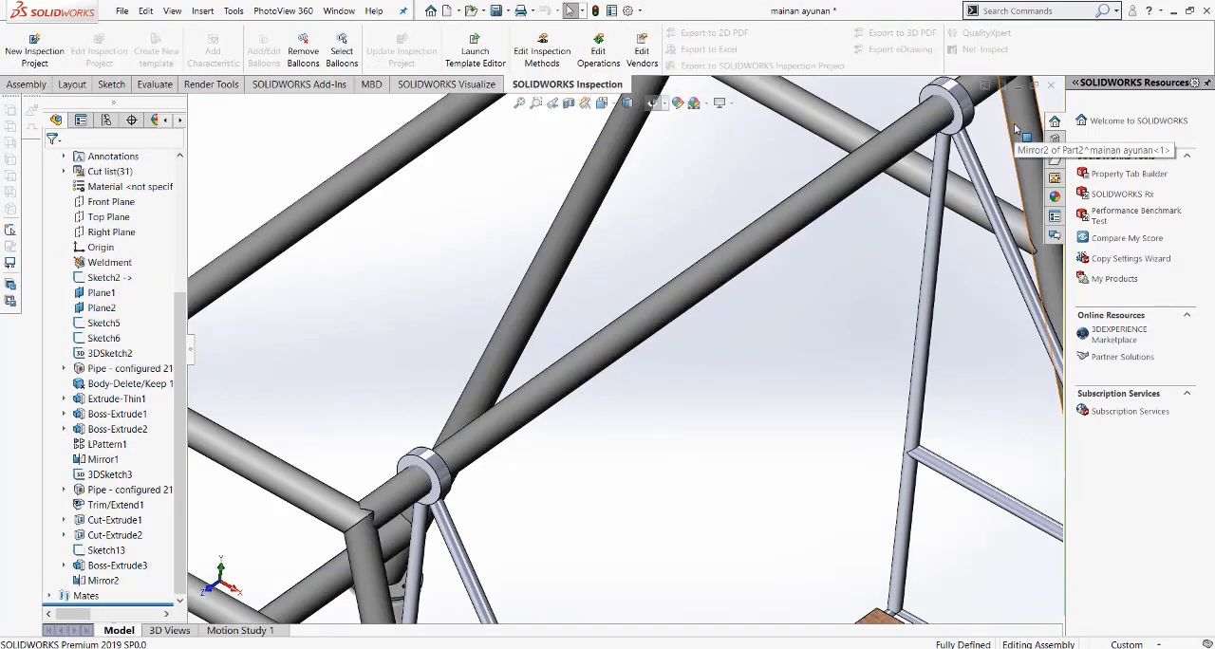
Step: Inspect the rings' fit on the frame's upper pipe and the whole swing in Front and Isometric views
{"action": "scroll", "coordinate": [555, 432], "scroll_direction": "up", "scroll_amount": 3}
{"action": "scroll", "coordinate": [555, 432], "scroll_direction": "down", "scroll_amount": 4}
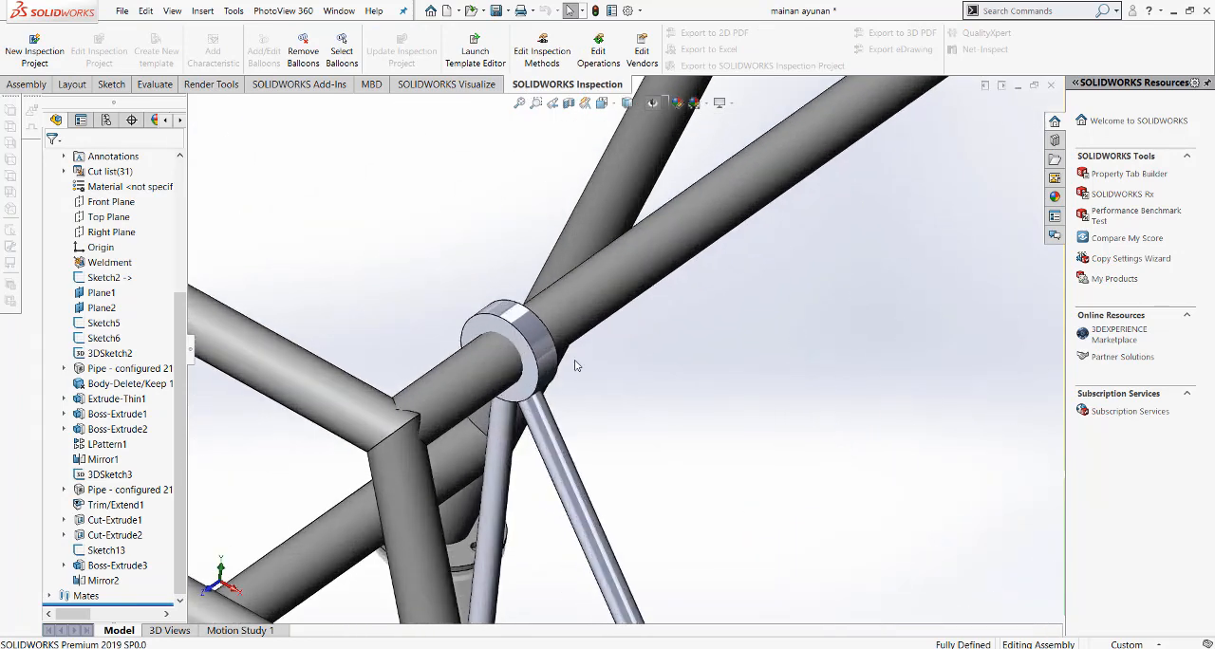
{"action": "scroll", "coordinate": [541, 365], "scroll_direction": "down", "scroll_amount": 4}
{"action": "scroll", "coordinate": [550, 358], "scroll_direction": "up", "scroll_amount": 8}
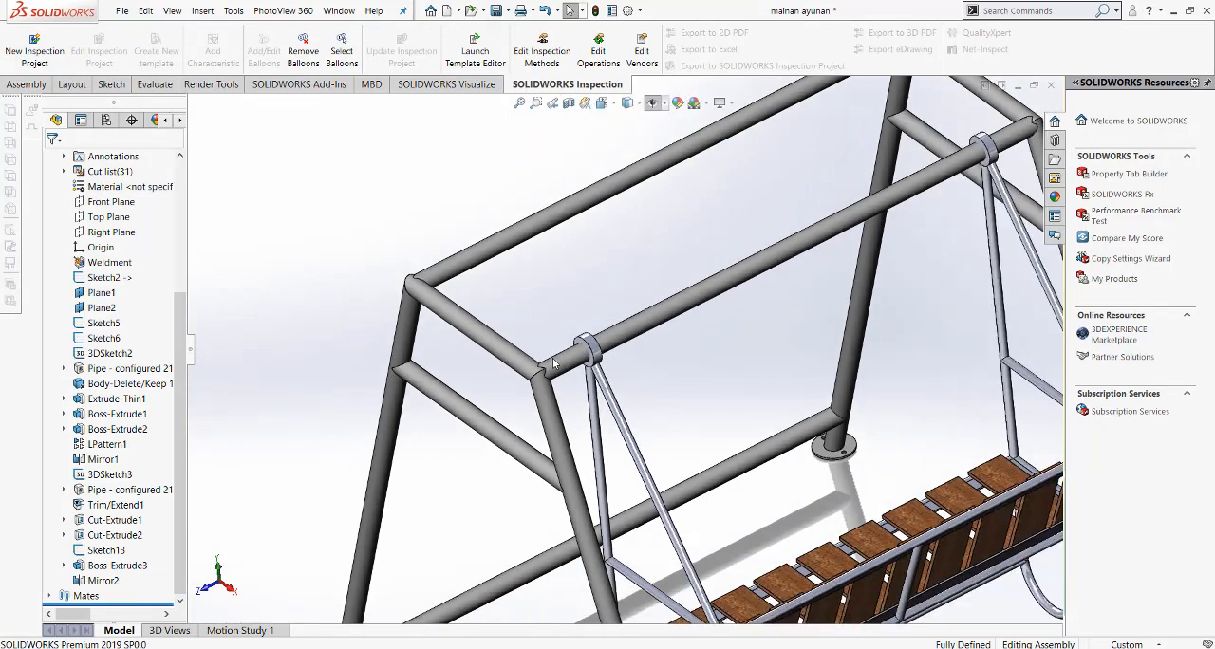
{"action": "left_click", "coordinate": [604, 104]}
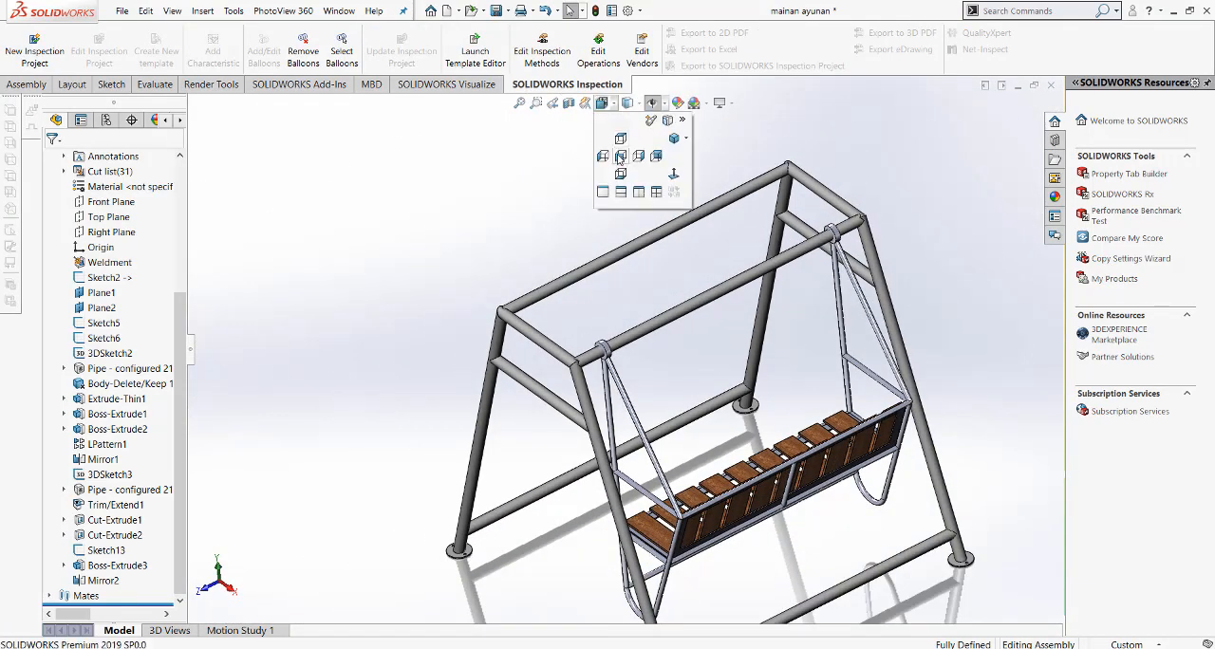
{"action": "left_click", "coordinate": [624, 161]}
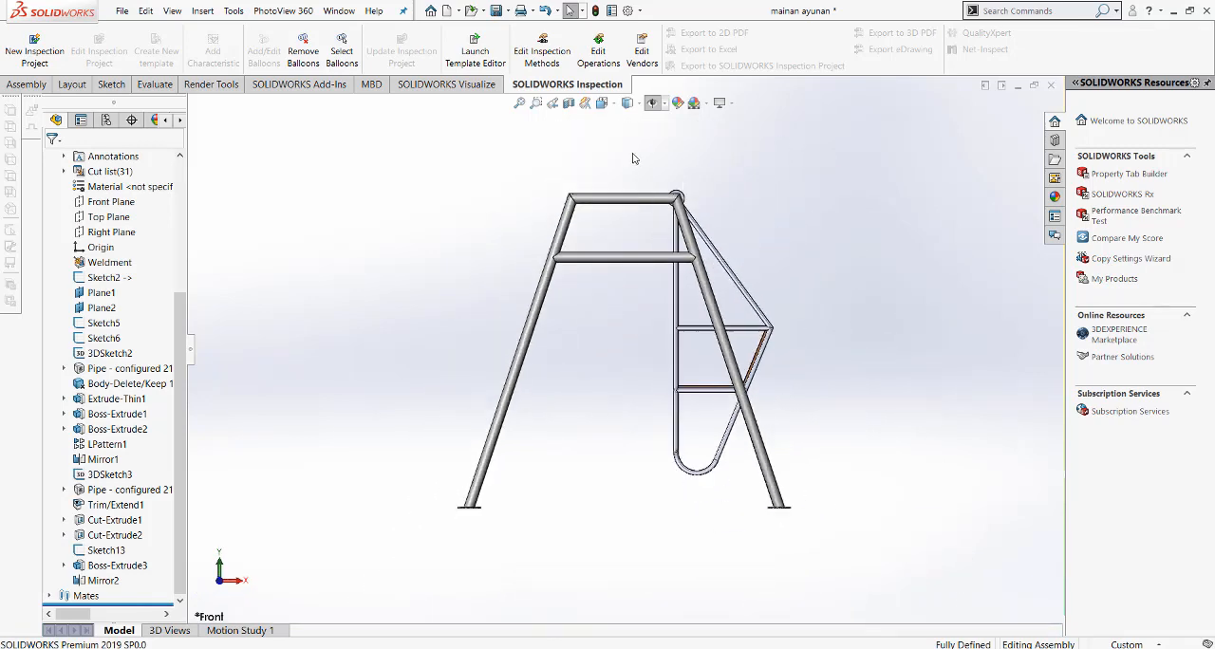
{"action": "left_click", "coordinate": [604, 103]}
{"action": "left_click", "coordinate": [673, 139]}
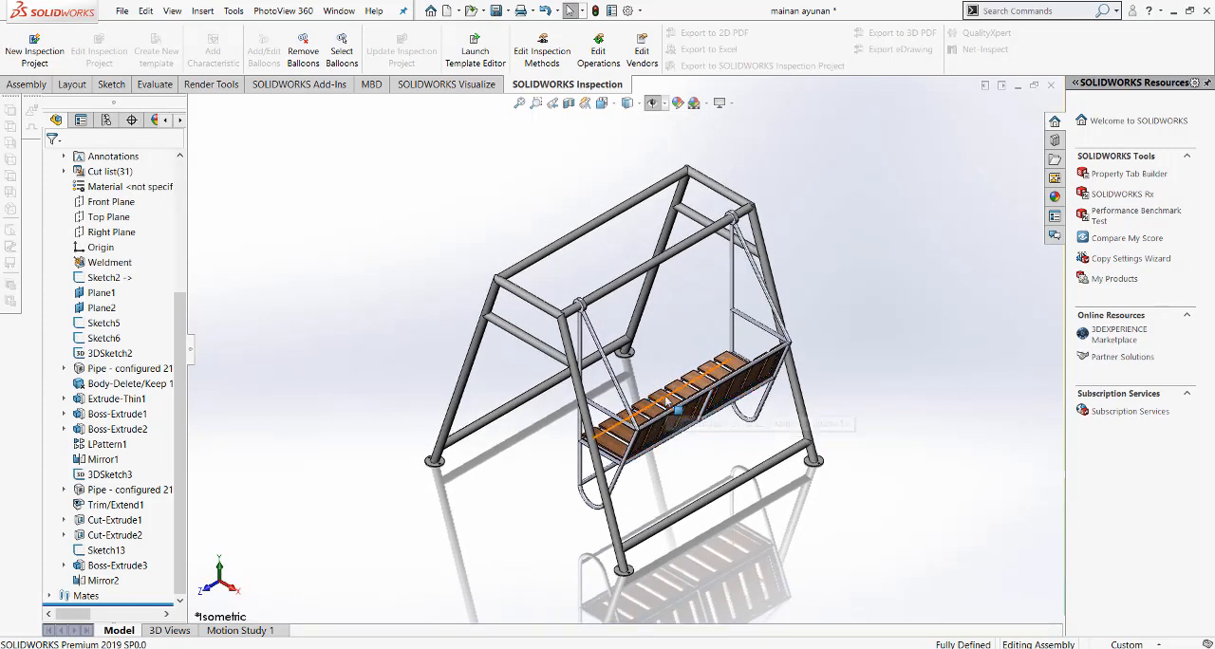
{"action": "left_click", "coordinate": [662, 406]}
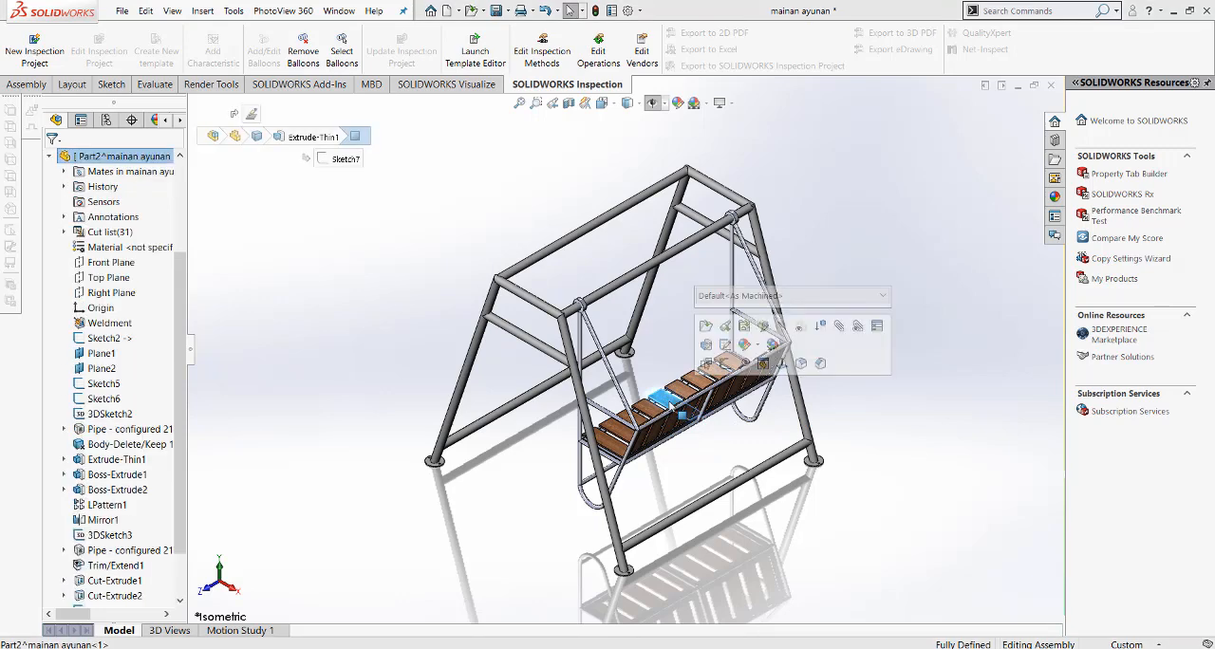
{"action": "left_click", "coordinate": [444, 303]}
{"action": "left_click", "coordinate": [202, 11]}
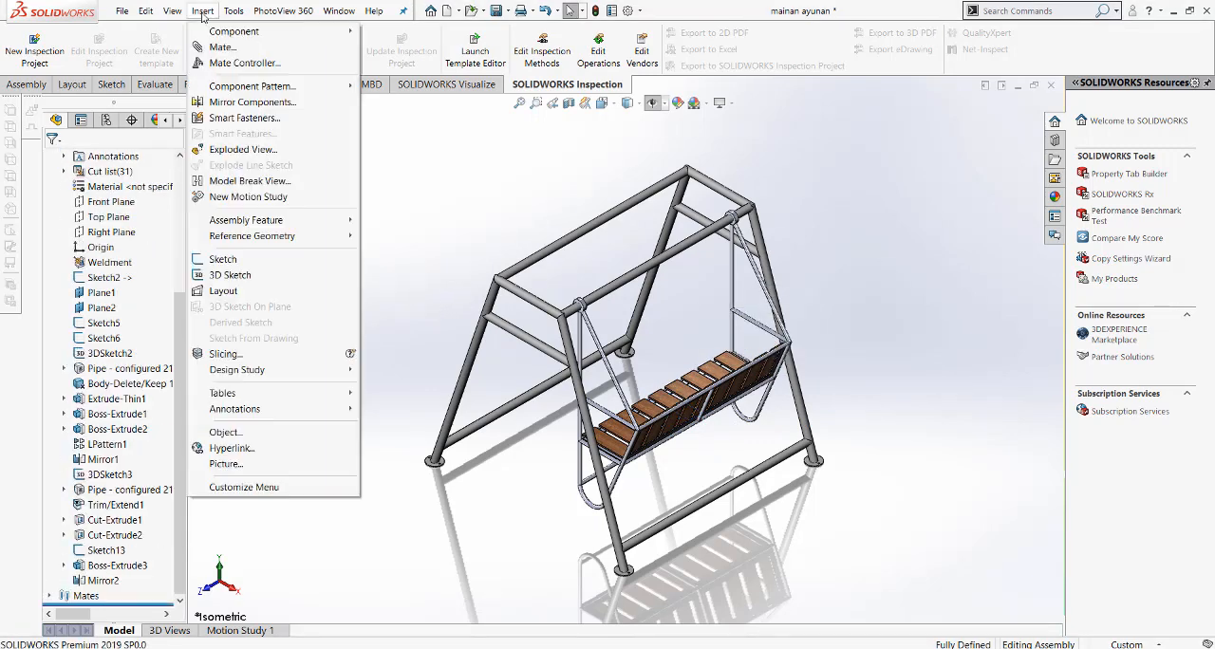
{"action": "mouse_move", "coordinate": [351, 34]}
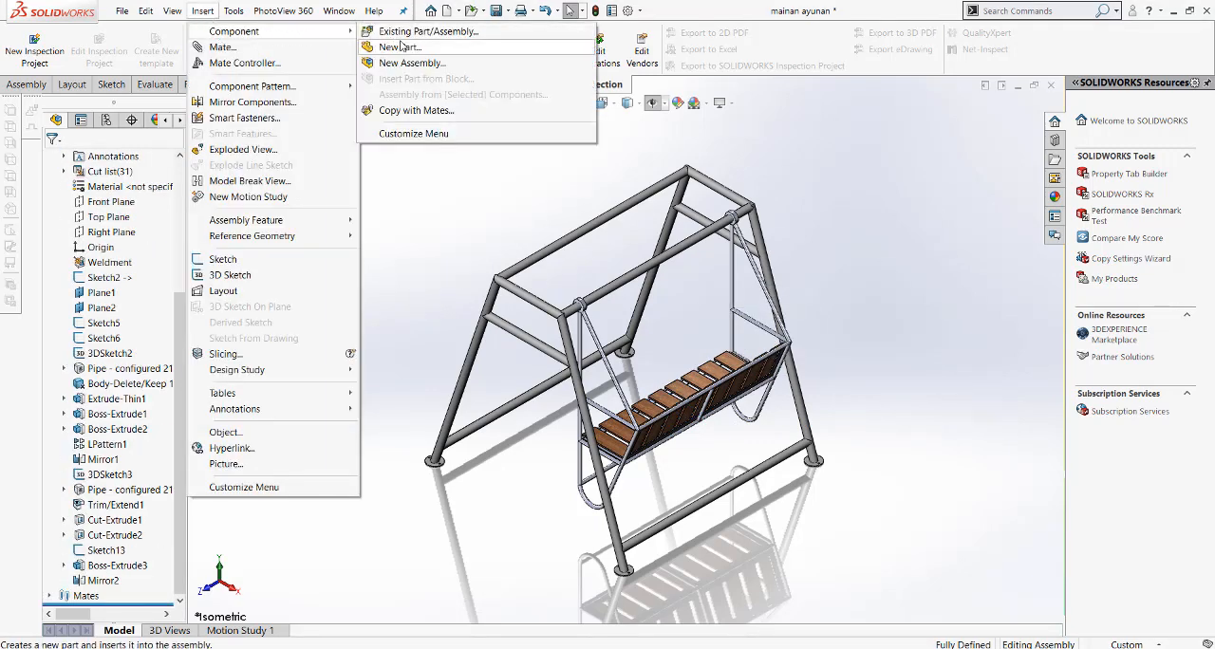
{"action": "left_click", "coordinate": [444, 181]}
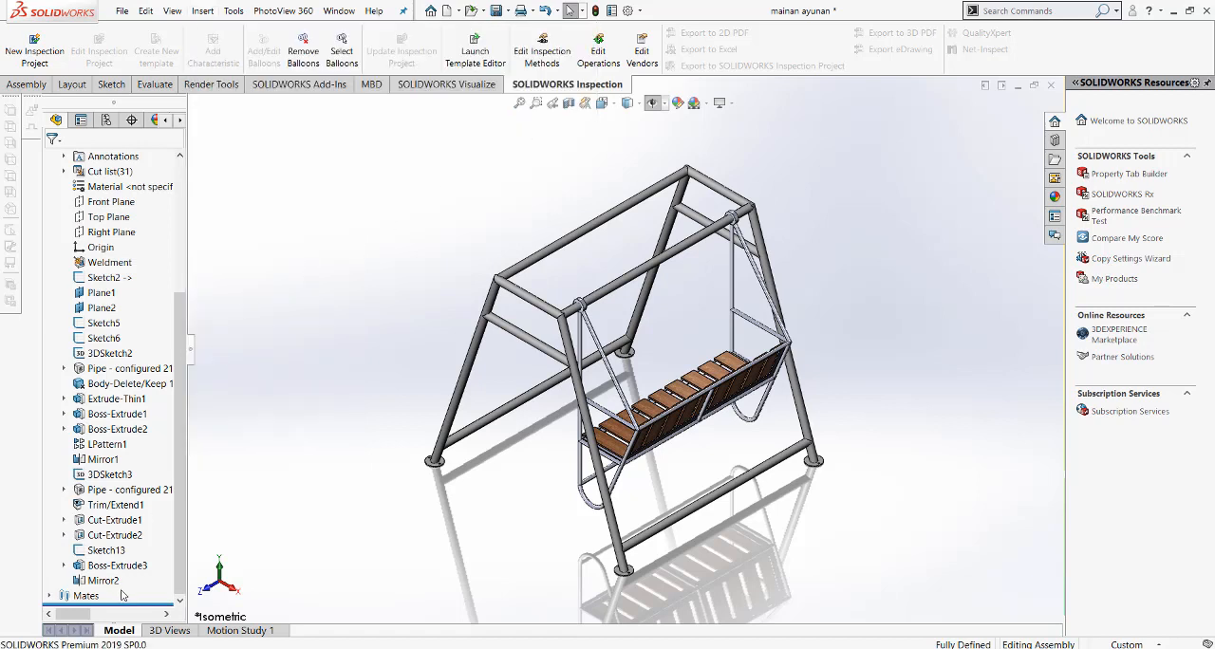
Step: Examine the bench's InPlace1 mate and the options available for the bench component
{"action": "left_click", "coordinate": [49, 596]}
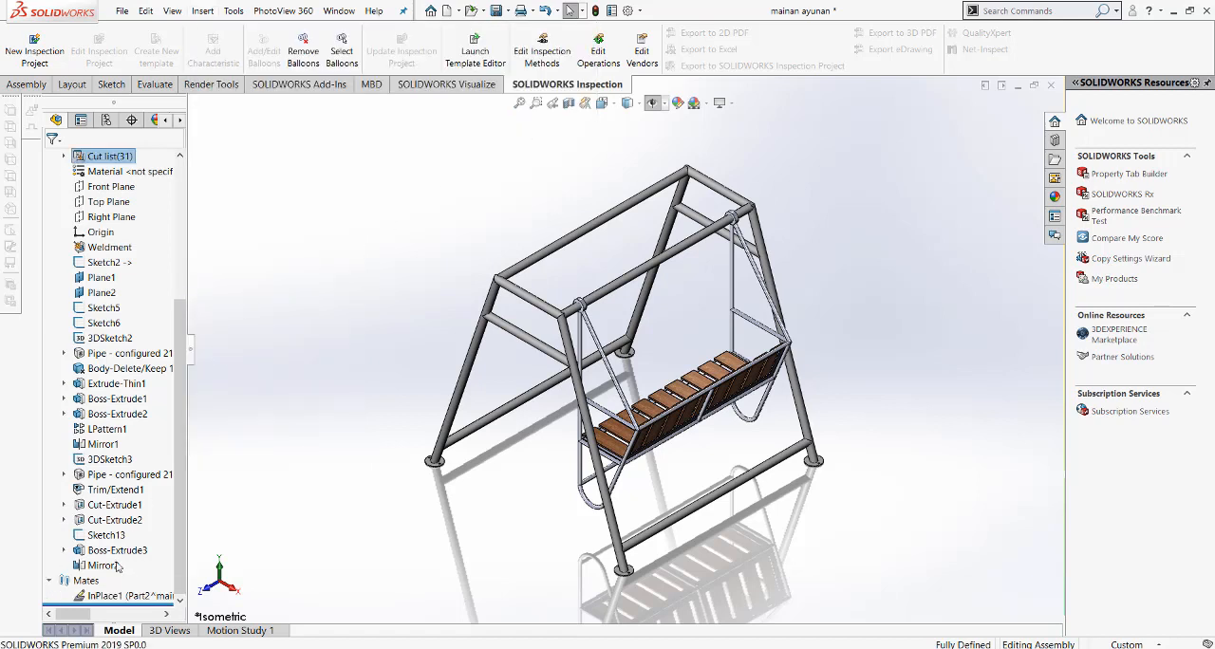
{"action": "left_click", "coordinate": [133, 595]}
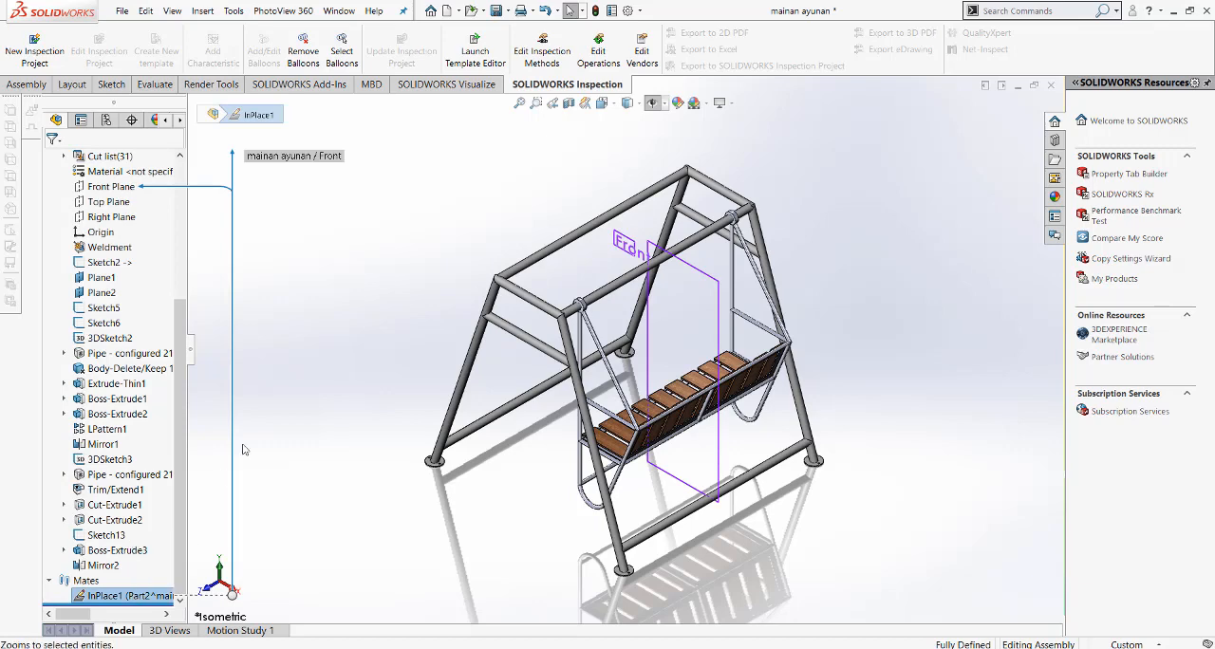
{"action": "left_click", "coordinate": [651, 414]}
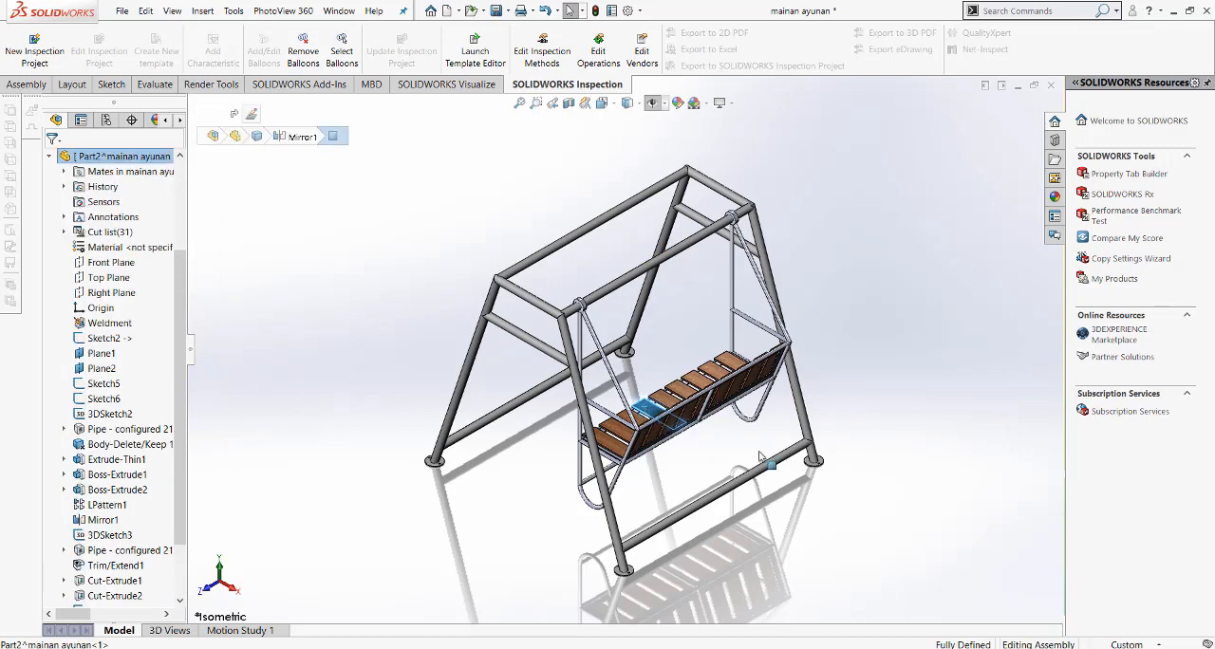
{"action": "right_click", "coordinate": [649, 414]}
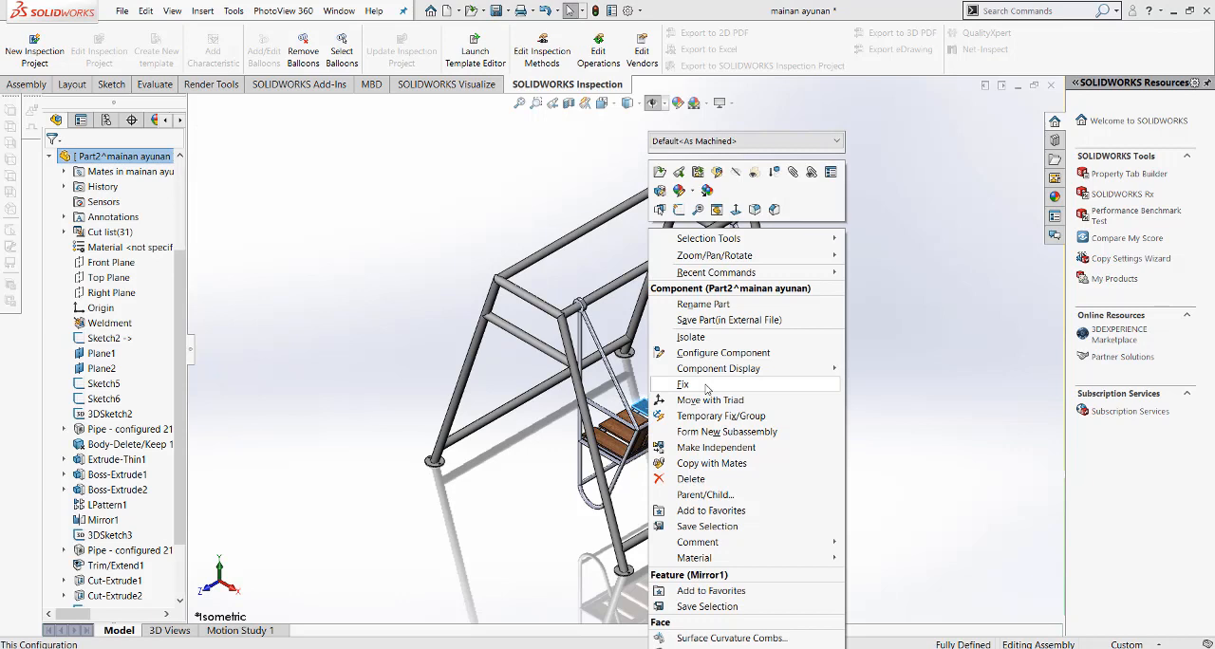
{"action": "left_click", "coordinate": [929, 382]}
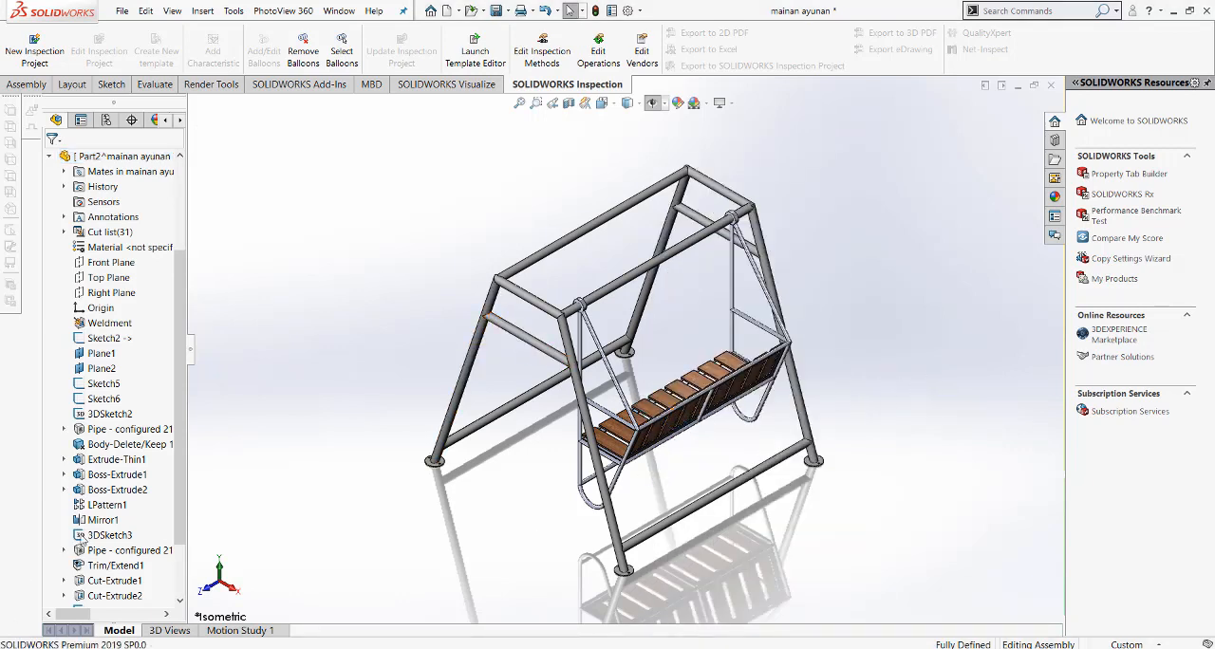
Step: Suppress the InPlace1 mate and move the freed bench away from the frame's upper pipe
{"action": "scroll", "coordinate": [98, 497], "scroll_direction": "down", "scroll_amount": 3}
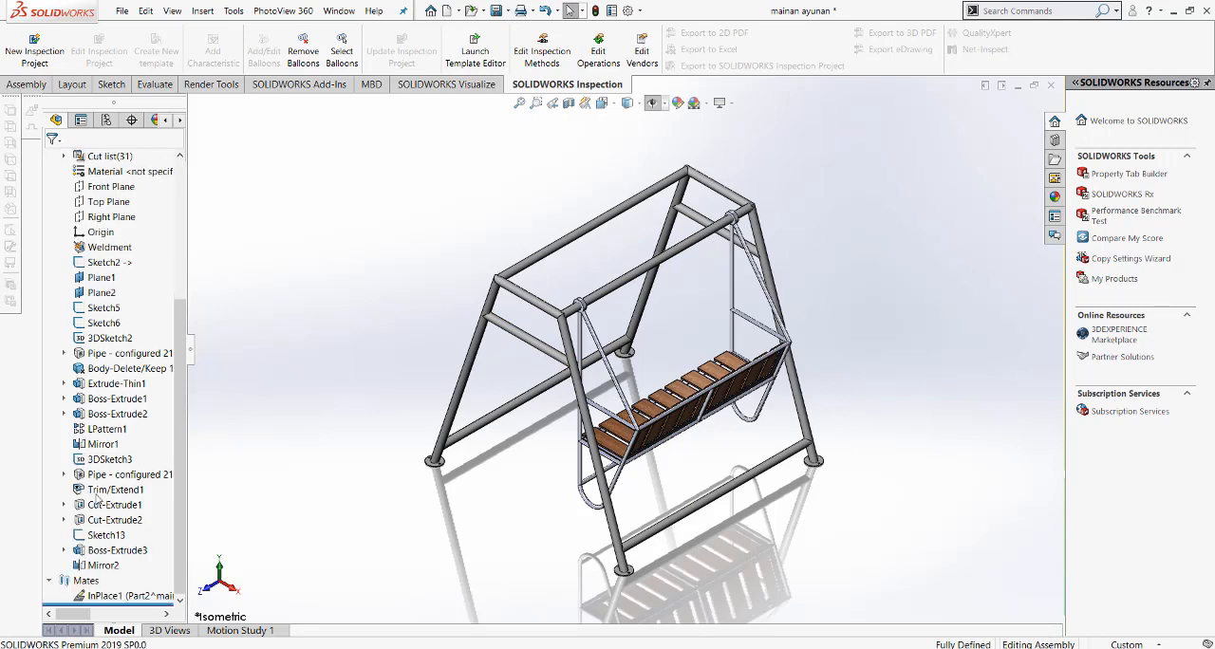
{"action": "left_click", "coordinate": [101, 594]}
{"action": "right_click", "coordinate": [102, 594]}
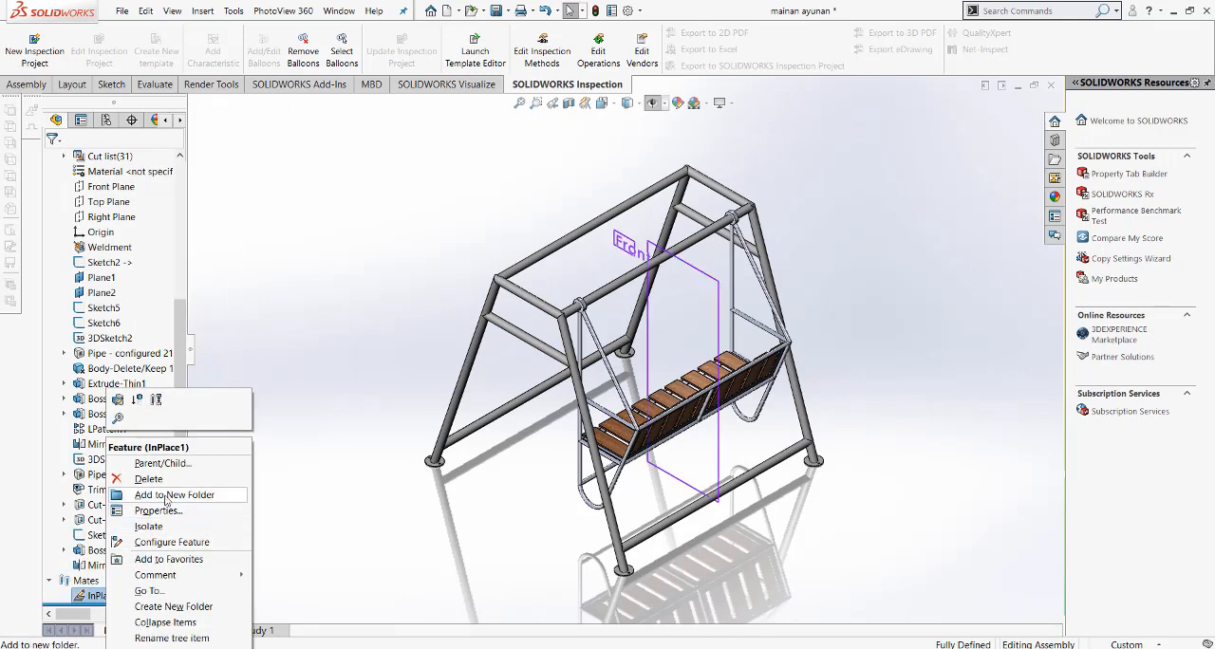
{"action": "left_click", "coordinate": [138, 399]}
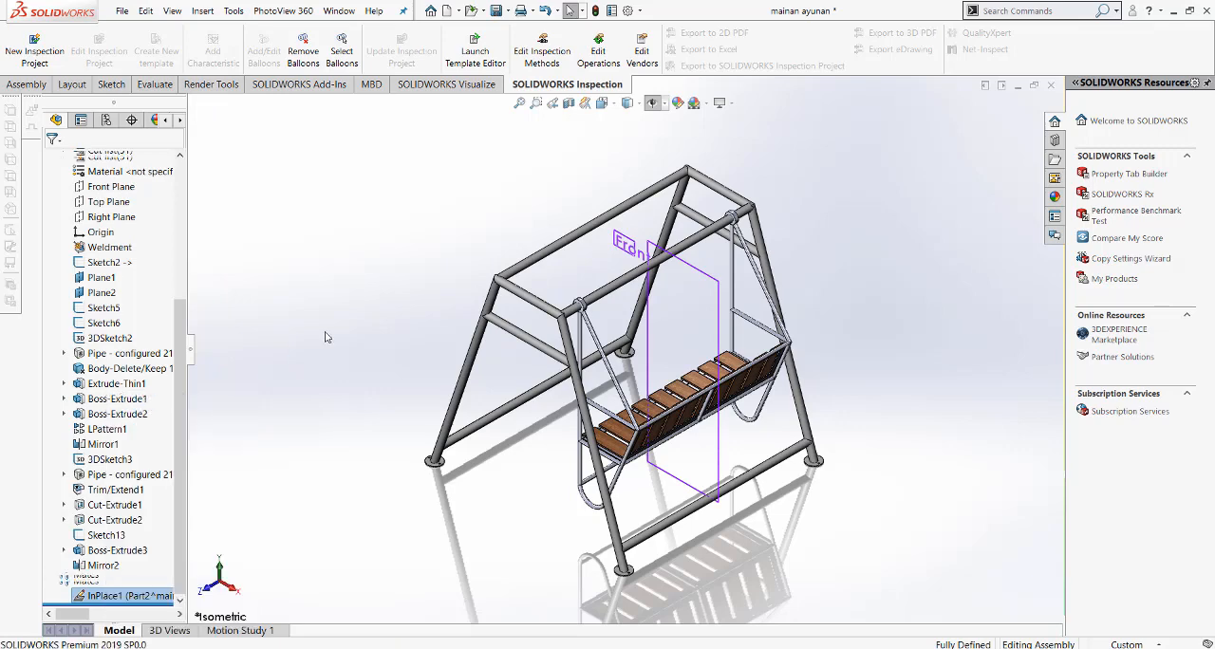
{"action": "scroll", "coordinate": [618, 397], "scroll_direction": "down", "scroll_amount": 2}
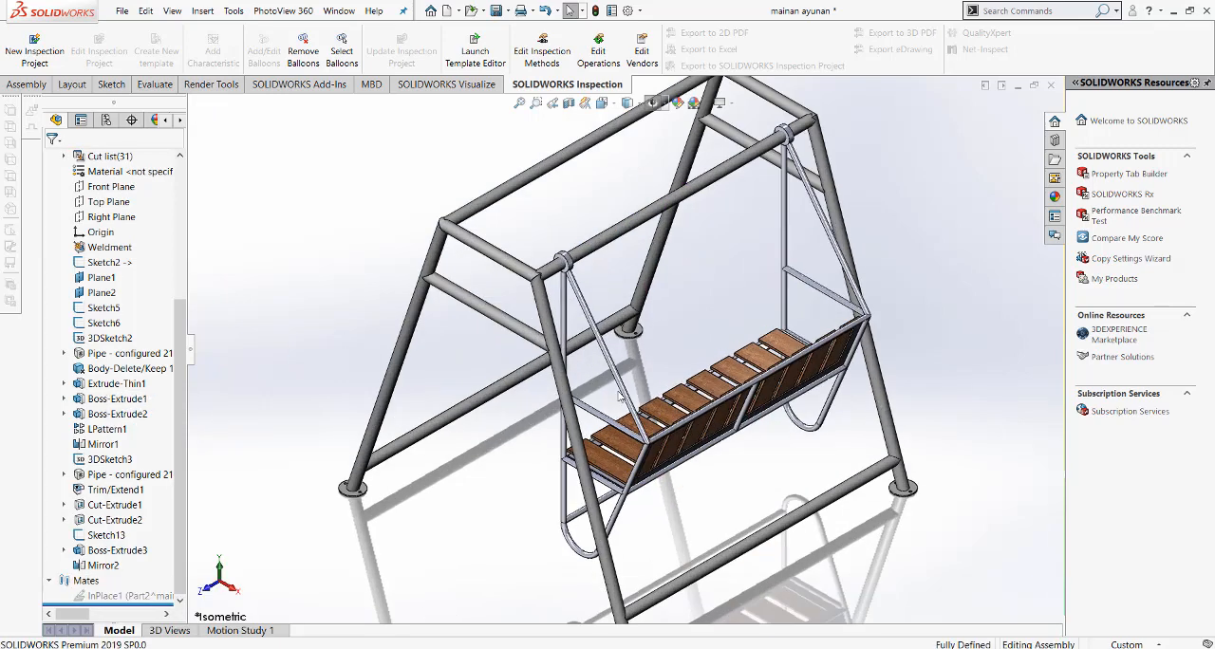
{"action": "mouse_move", "coordinate": [674, 415]}
{"action": "left_mouse_down"}
{"action": "mouse_move", "coordinate": [558, 467]}
{"action": "mouse_move", "coordinate": [672, 421]}
{"action": "left_mouse_up"}
{"action": "left_click", "coordinate": [693, 377]}
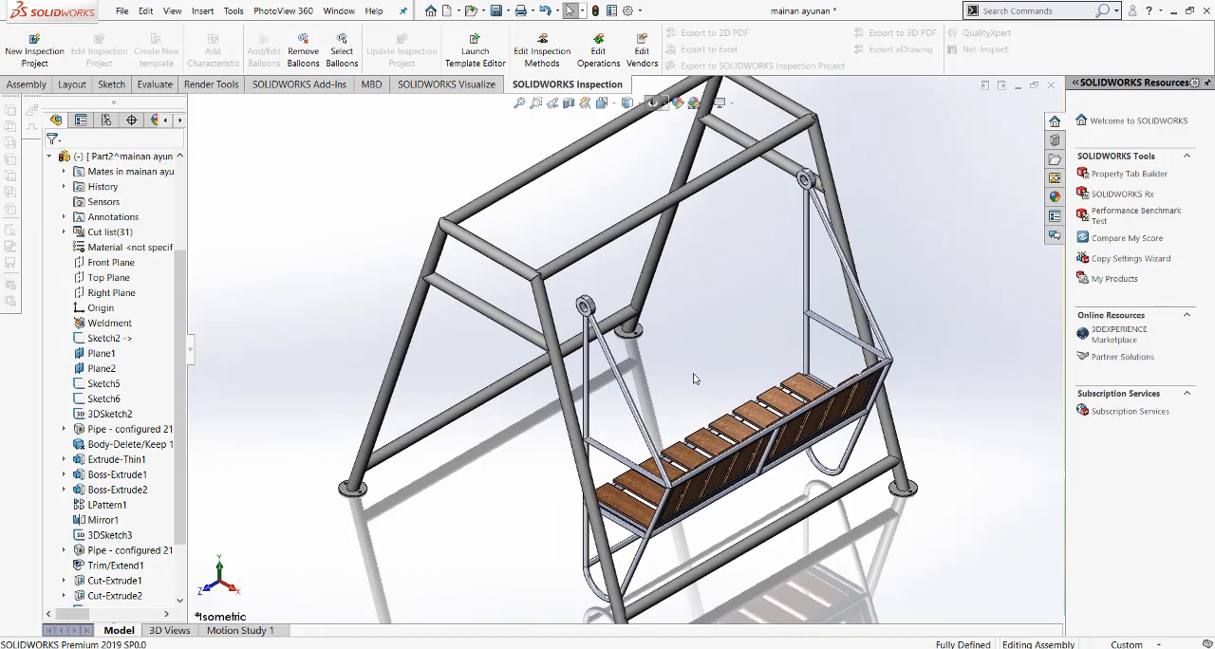
Step: Add a Concentric mate between the near ring's inner face and the frame's upper pipe
{"action": "left_click", "coordinate": [36, 85]}
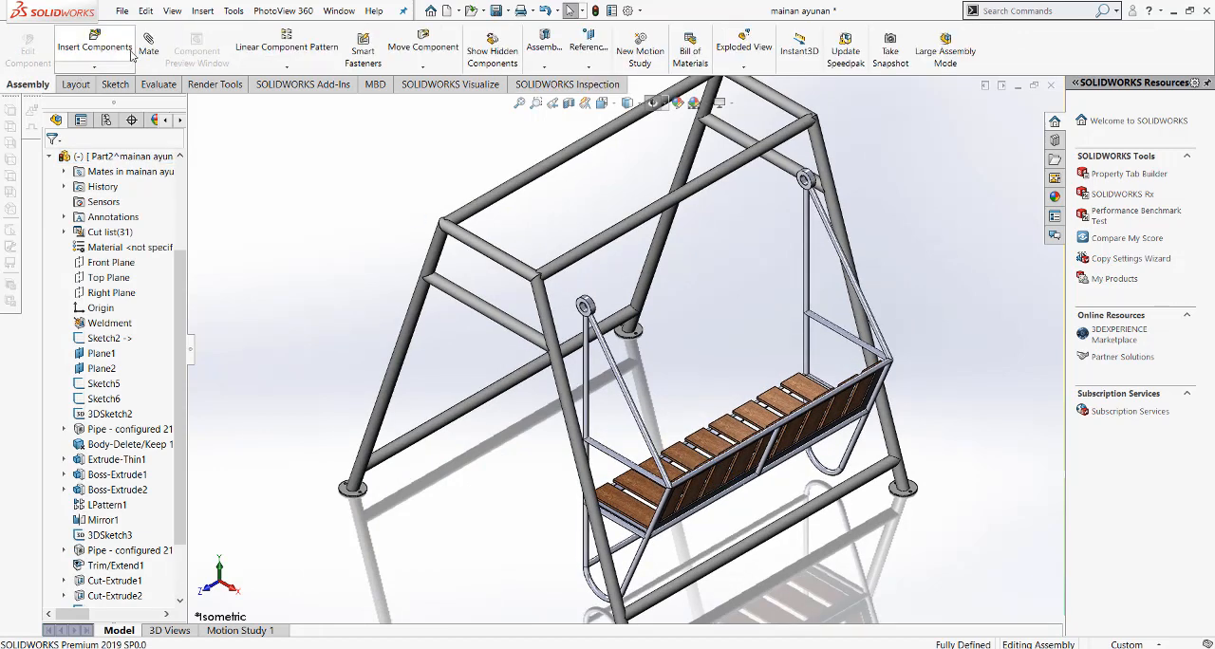
{"action": "scroll", "coordinate": [583, 309], "scroll_direction": "down", "scroll_amount": 6}
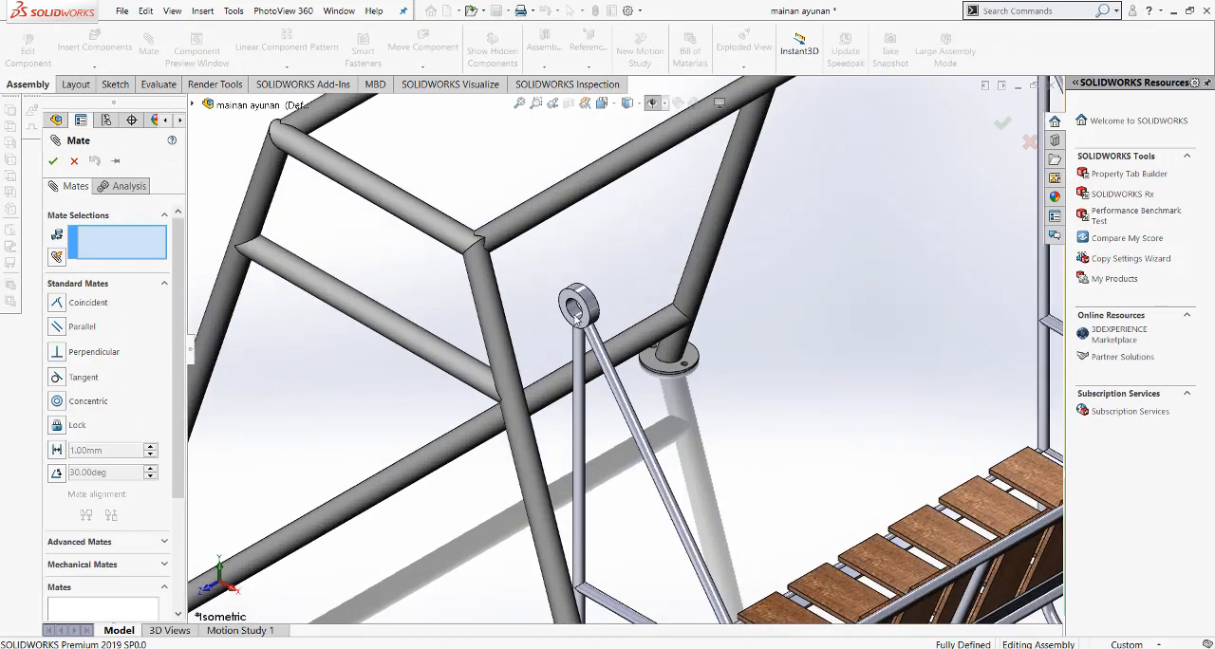
{"action": "left_click", "coordinate": [576, 311]}
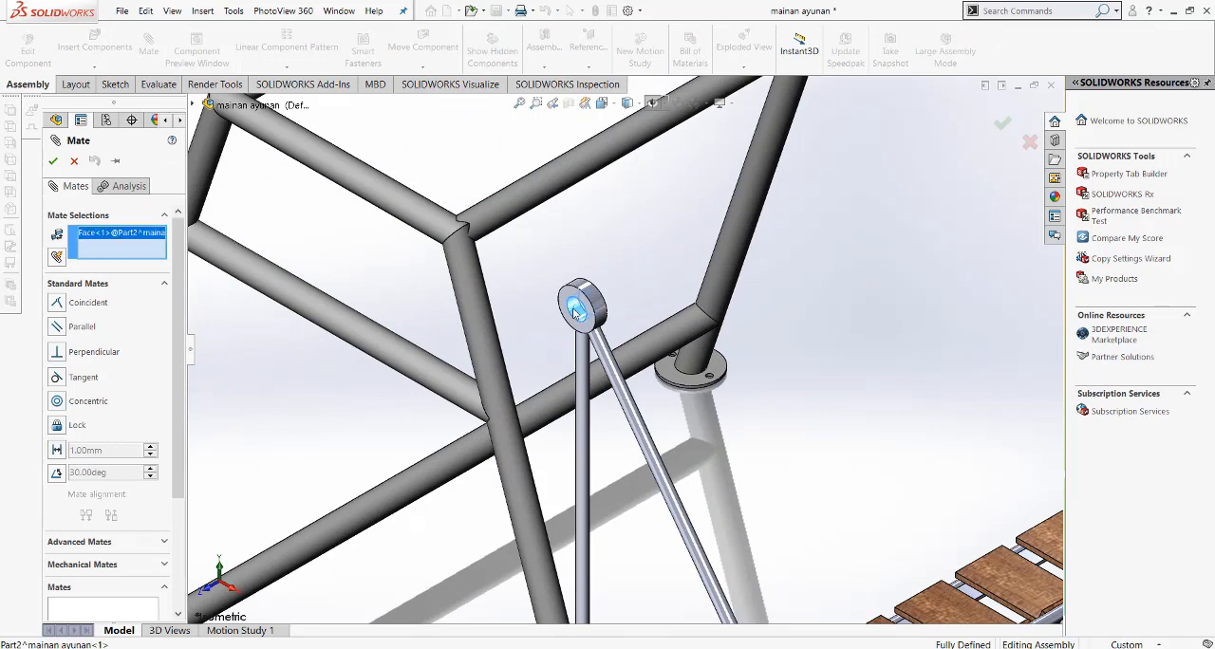
{"action": "left_click", "coordinate": [508, 220]}
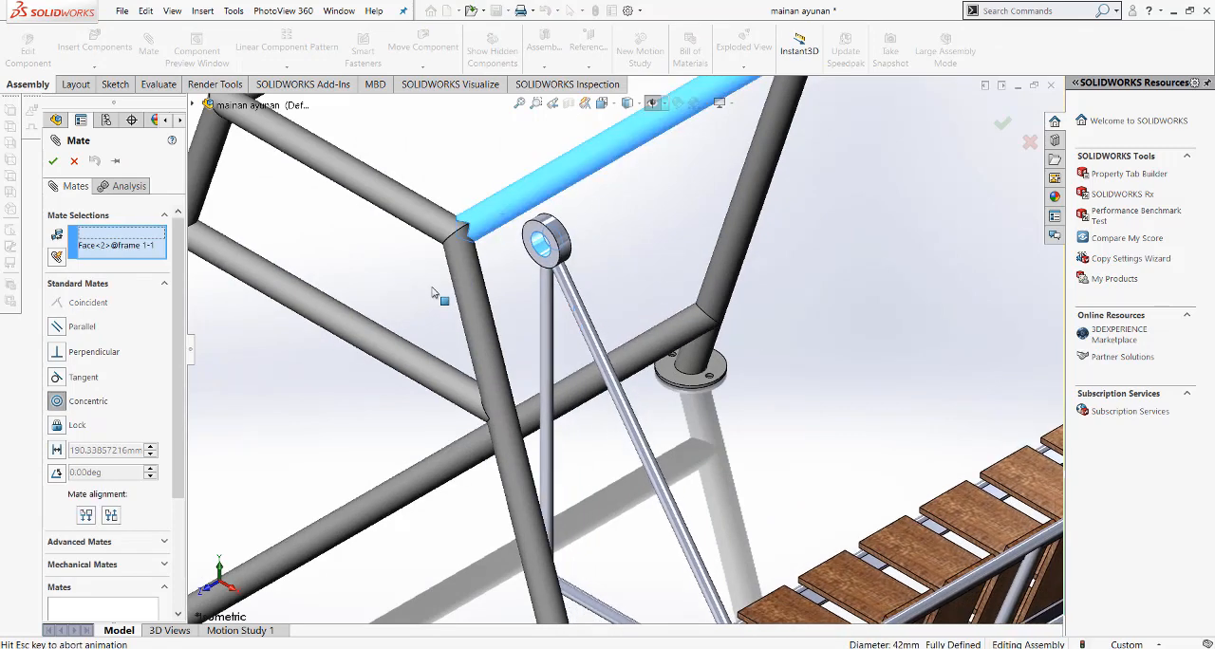
{"action": "left_click", "coordinate": [415, 259]}
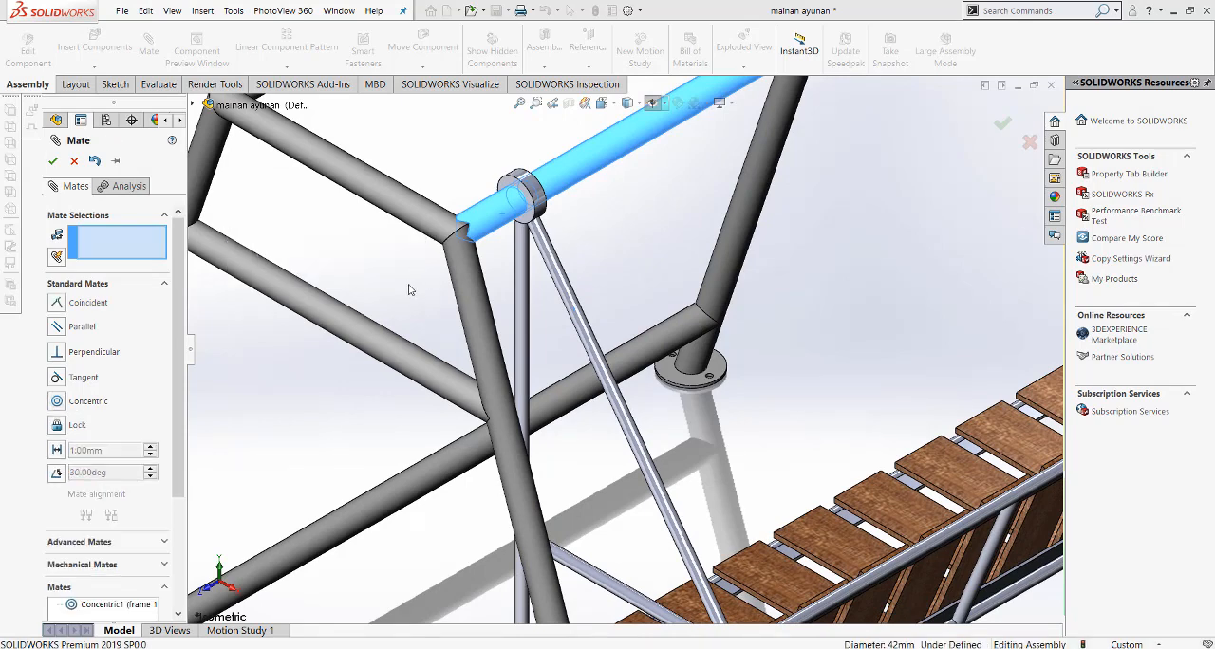
{"action": "key", "text": "Escape"}
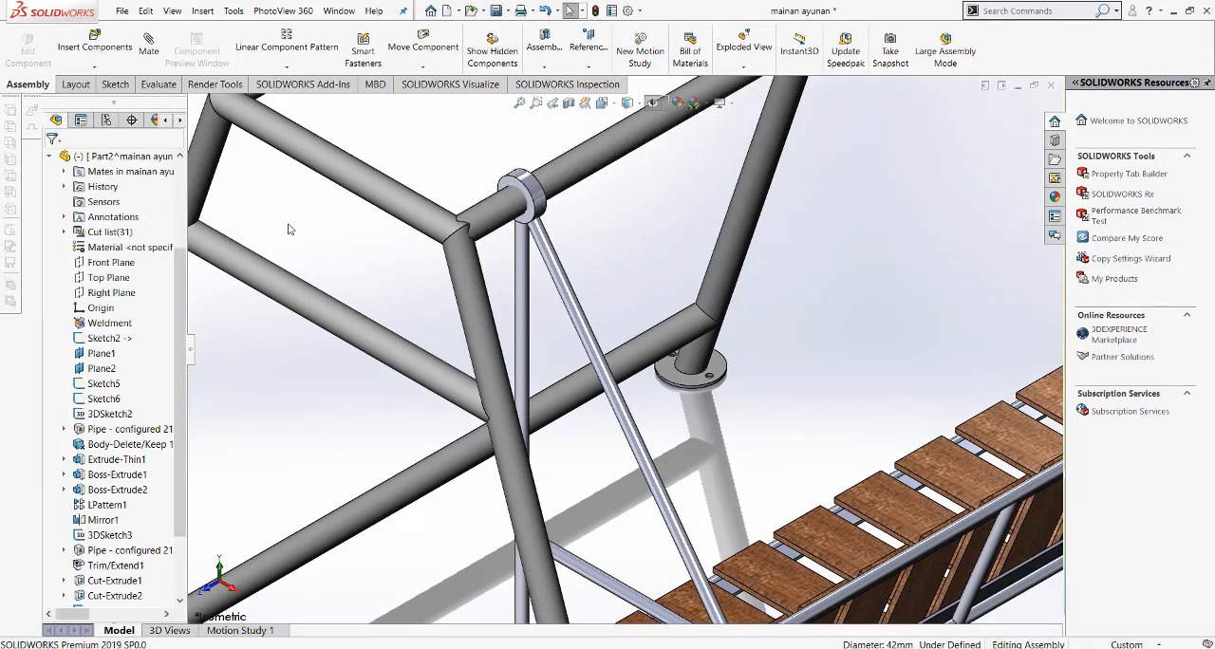
Step: Start a Symmetric mate with the assembly's Front plane as the symmetry plane
{"action": "left_click", "coordinate": [148, 46]}
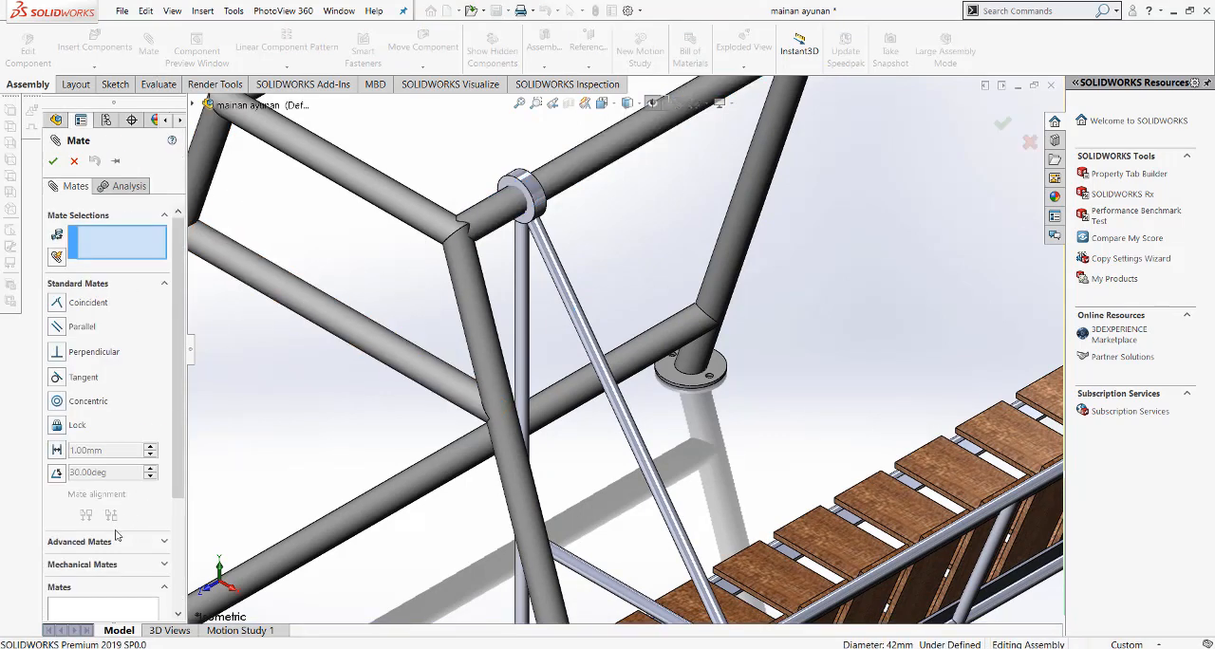
{"action": "left_click", "coordinate": [108, 542]}
{"action": "left_click", "coordinate": [56, 343]}
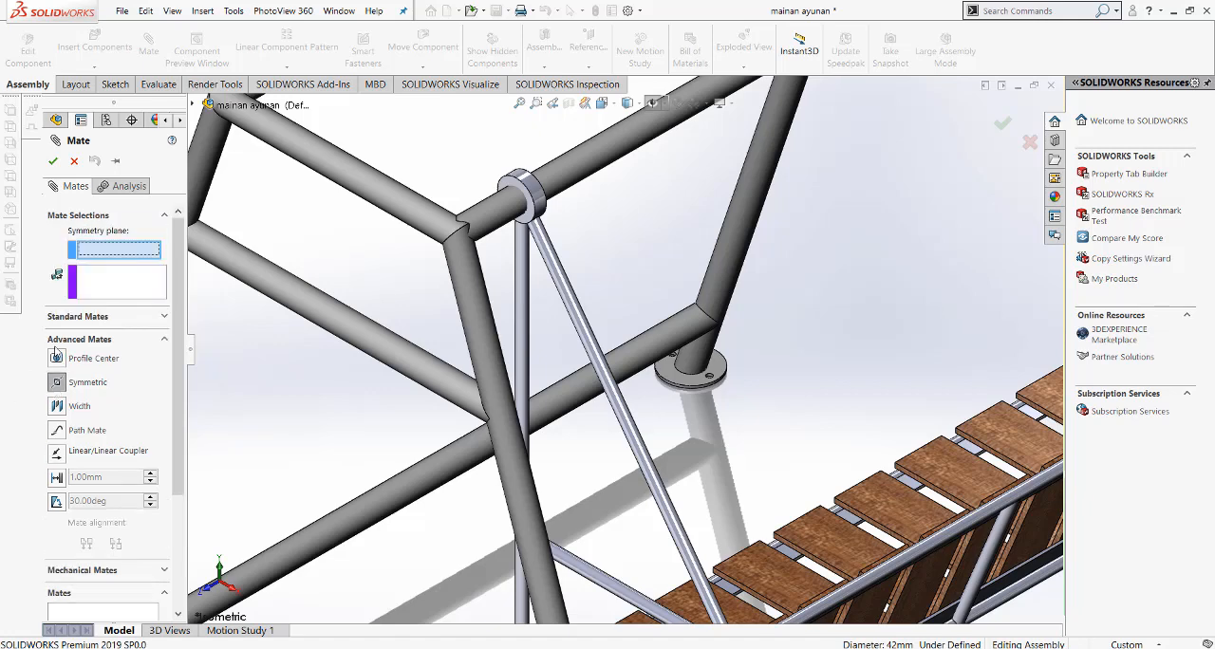
{"action": "key", "text": "f"}
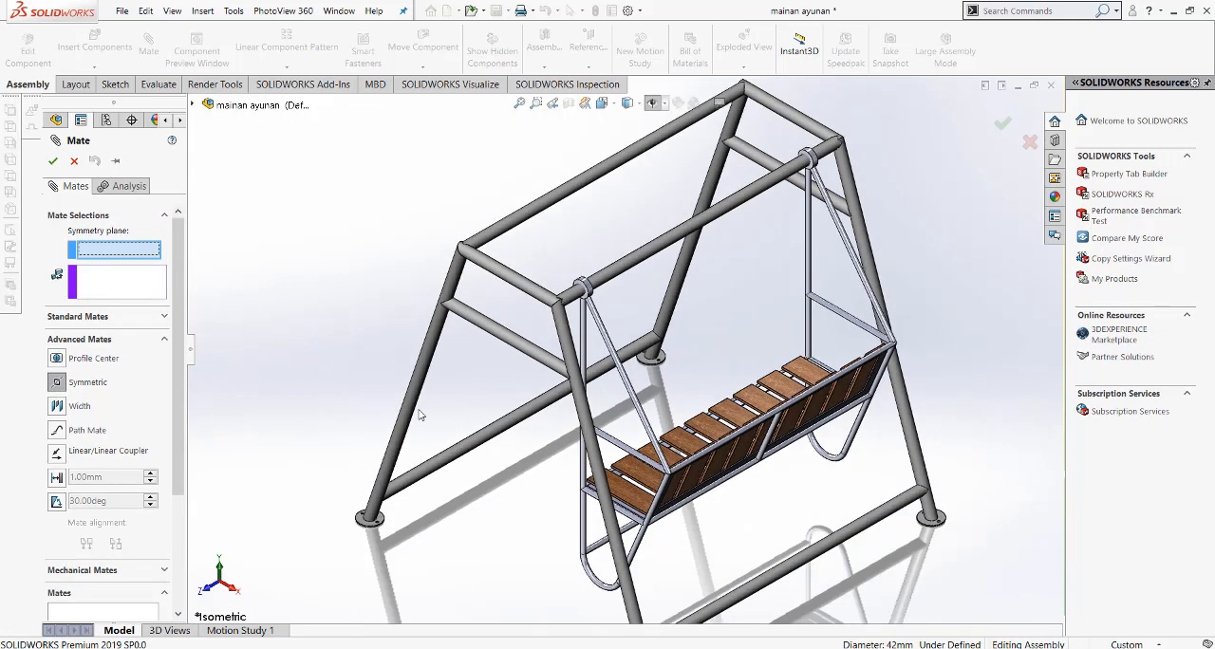
{"action": "left_click", "coordinate": [192, 105]}
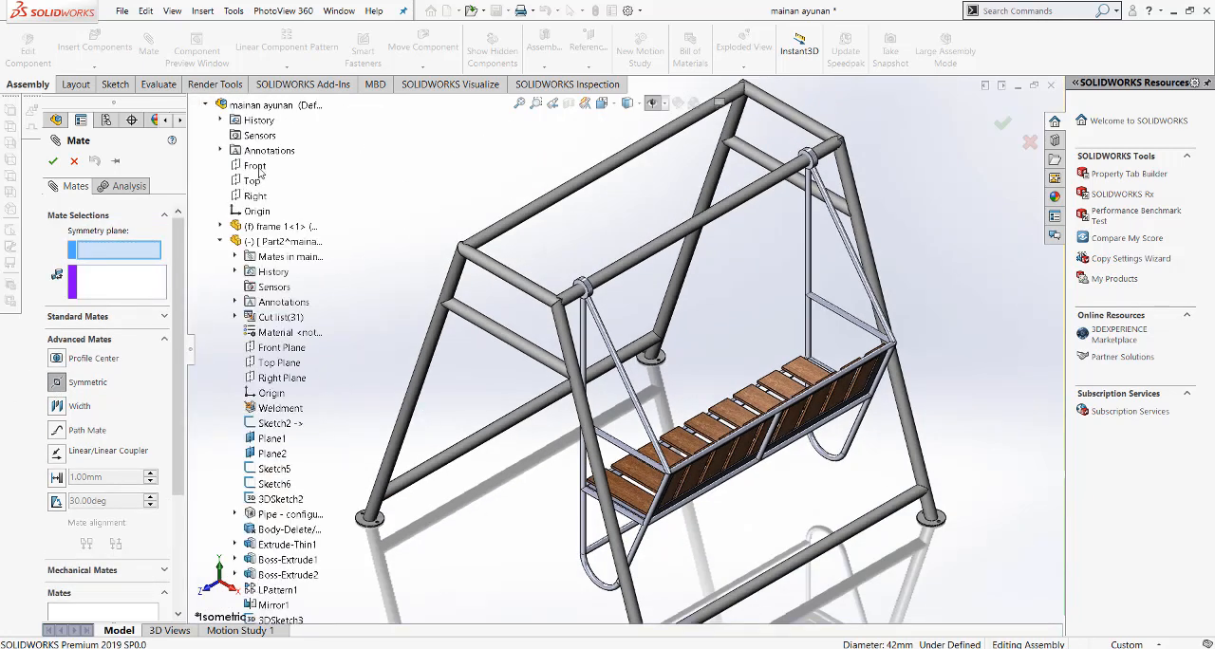
{"action": "left_click", "coordinate": [256, 167]}
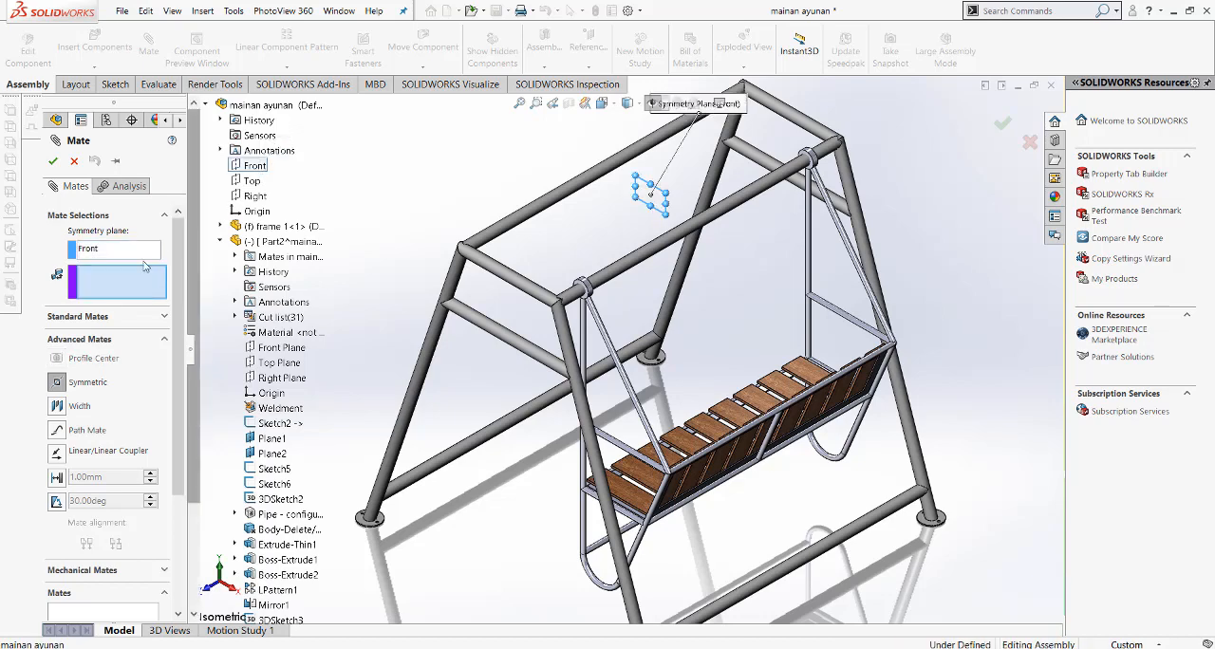
Step: Choose the outward side faces of both hanger rings as the symmetric entities and apply the mate
{"action": "scroll", "coordinate": [627, 271], "scroll_direction": "down", "scroll_amount": 5}
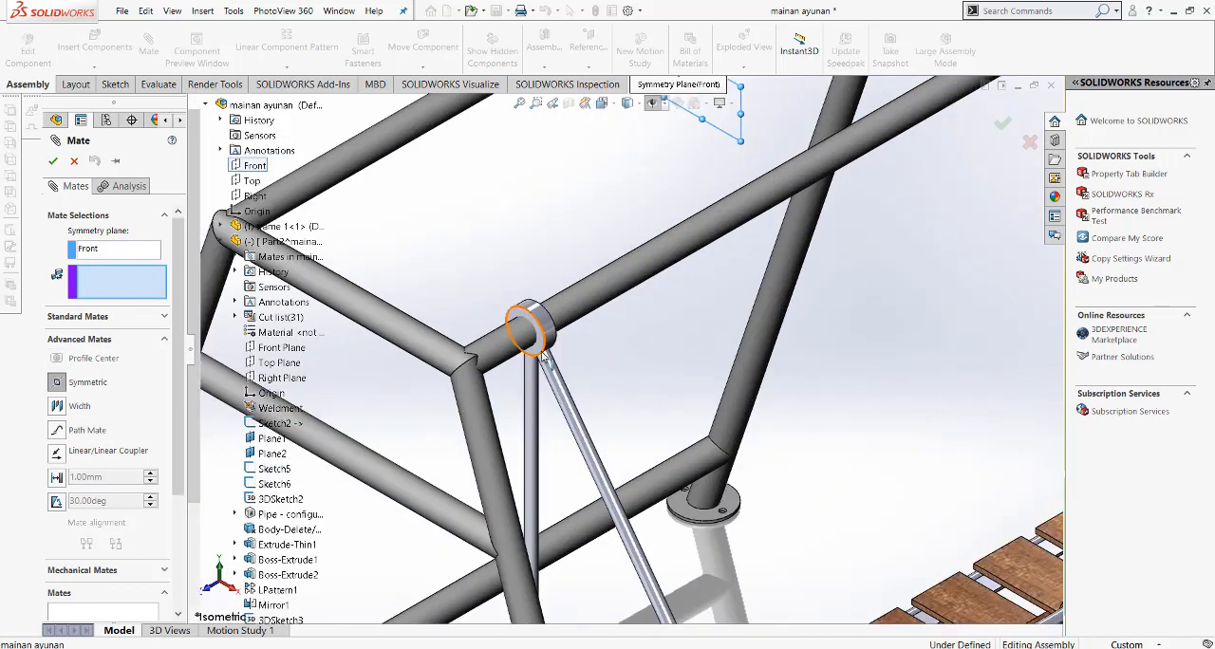
{"action": "left_click", "coordinate": [541, 349]}
{"action": "scroll", "coordinate": [540, 349], "scroll_direction": "up", "scroll_amount": 5}
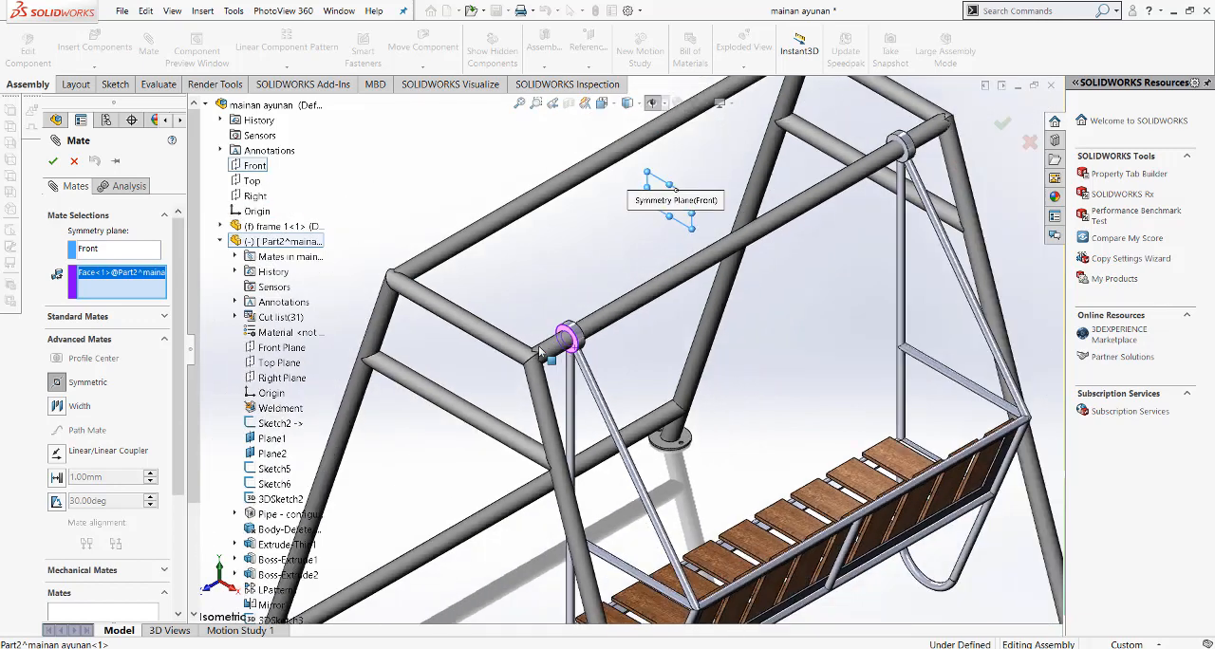
{"action": "middle_click_drag", "start_coordinate": [542, 349], "coordinate": [472, 410]}
{"action": "scroll", "coordinate": [948, 202], "scroll_direction": "down", "scroll_amount": 5}
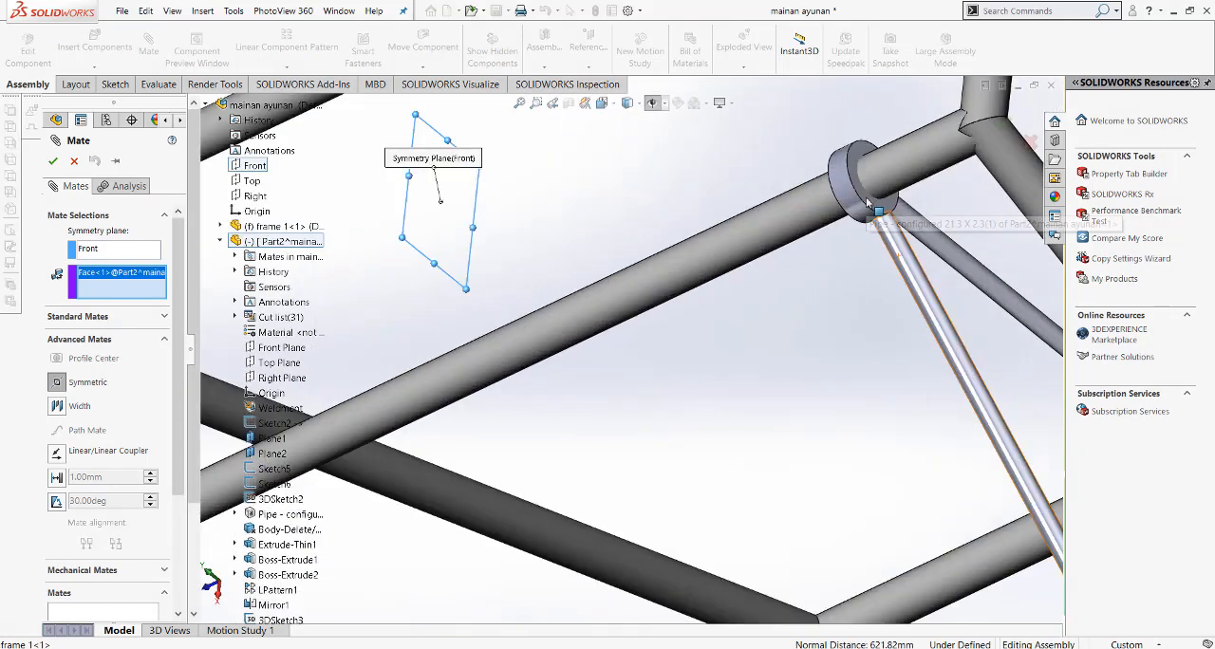
{"action": "left_click", "coordinate": [891, 208]}
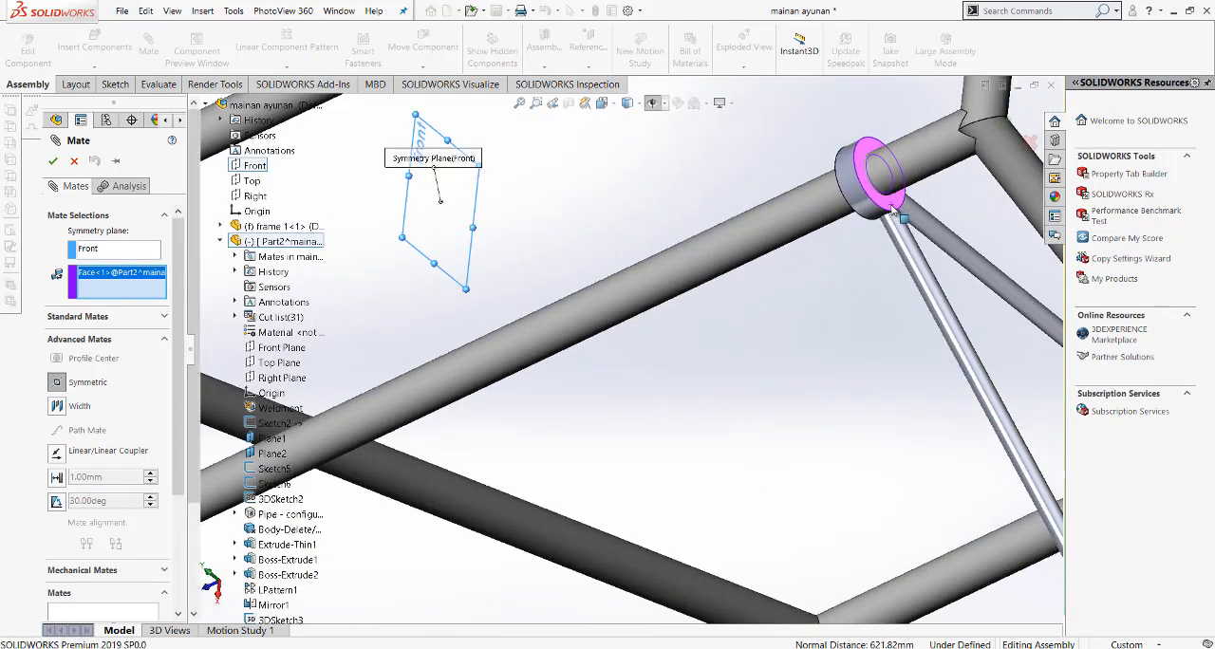
{"action": "right_click", "coordinate": [891, 210]}
{"action": "right_click", "coordinate": [891, 209]}
Step: Swing the bench outward about the frame's upper pipe in the Front view
{"action": "scroll", "coordinate": [661, 287], "scroll_direction": "up", "scroll_amount": 3}
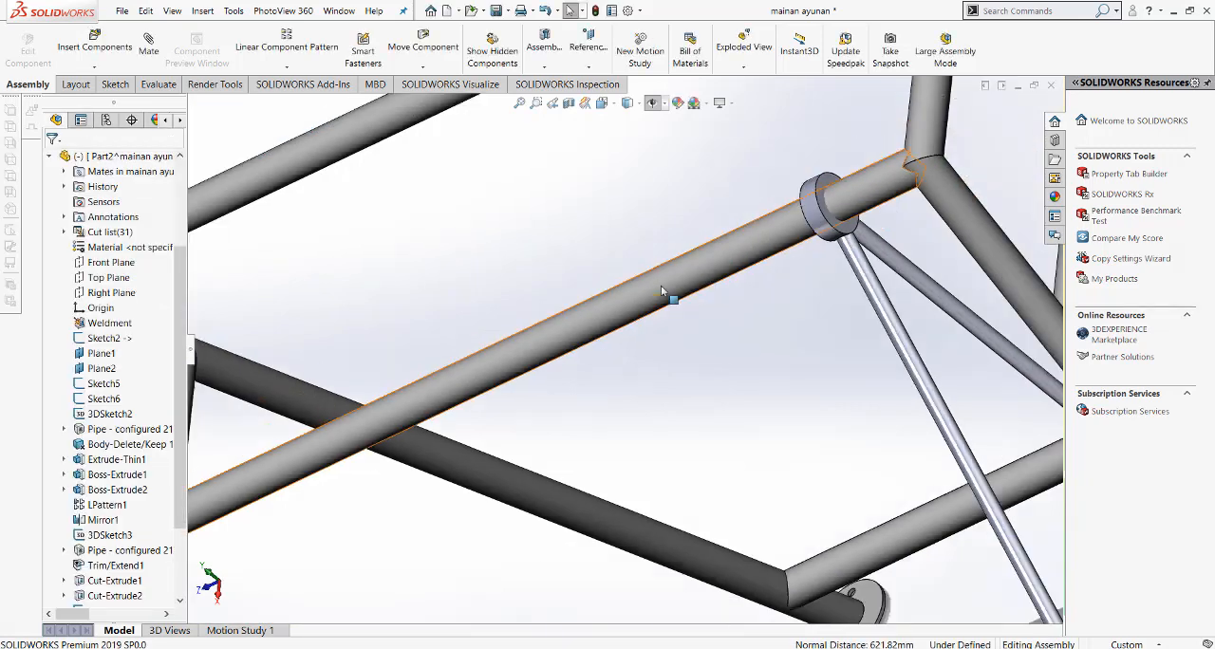
{"action": "left_click", "coordinate": [602, 103]}
{"action": "left_click", "coordinate": [618, 154]}
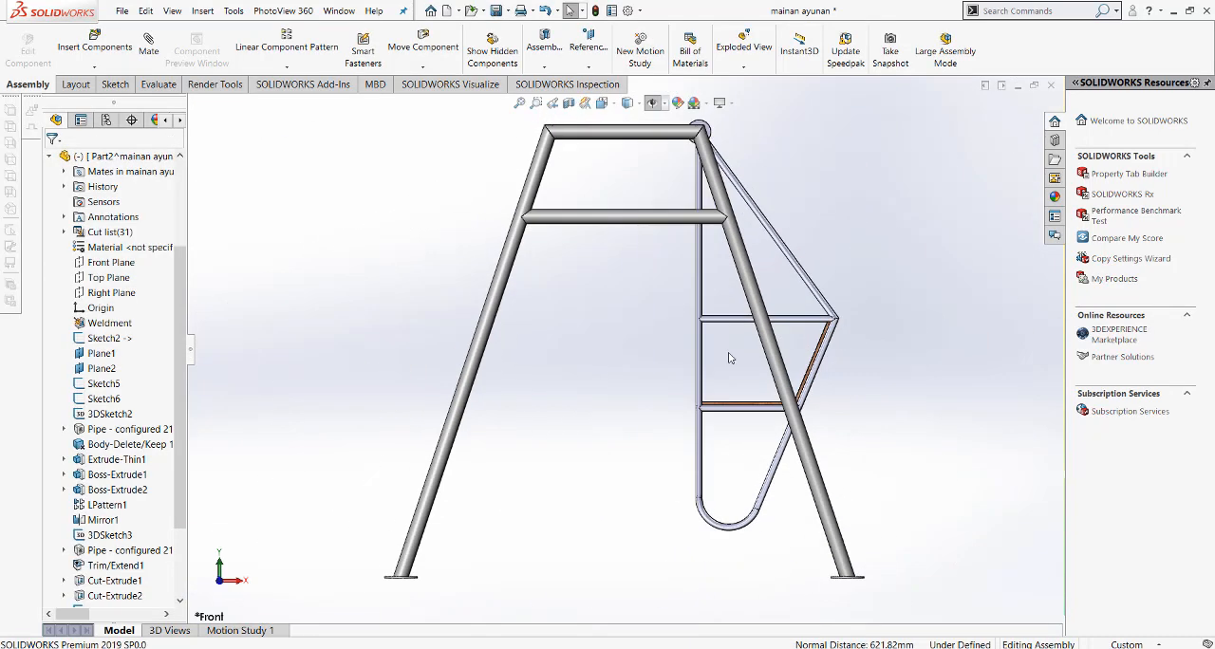
{"action": "left_click_drag", "start_coordinate": [751, 414], "coordinate": [858, 446]}
Step: Inspect the tilted bench and its rings on the upper pipe in the Isometric view
{"action": "left_click", "coordinate": [601, 103]}
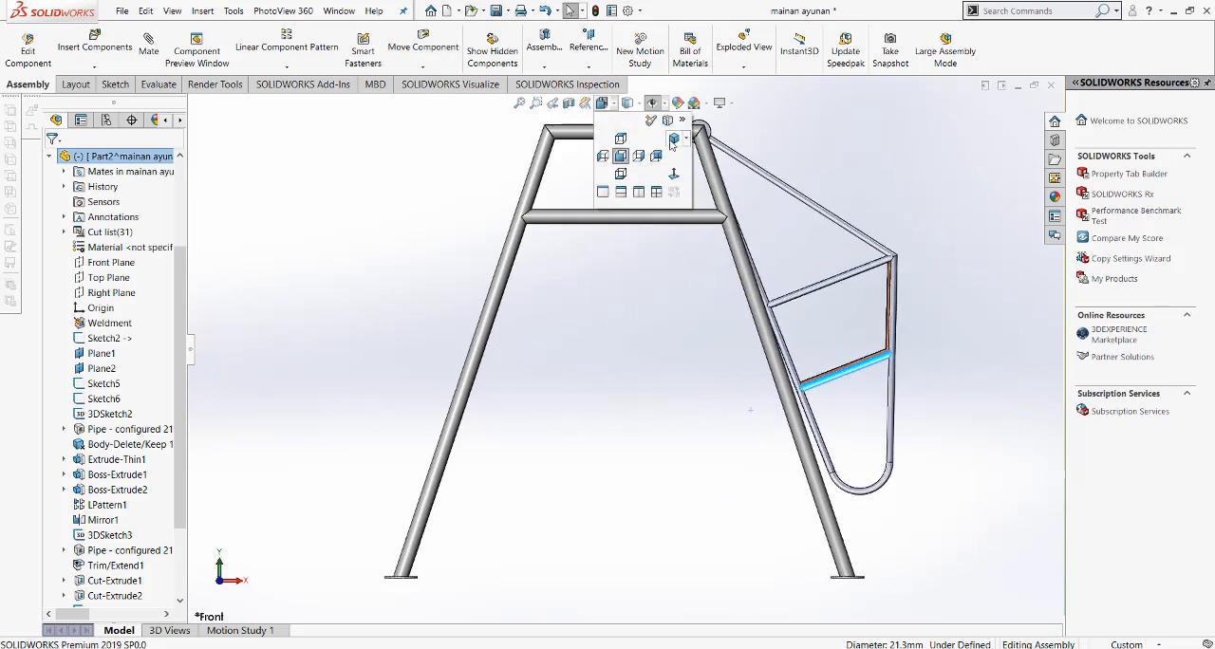
{"action": "left_click", "coordinate": [613, 156]}
{"action": "left_click", "coordinate": [880, 246]}
{"action": "scroll", "coordinate": [624, 445], "scroll_direction": "down", "scroll_amount": 3}
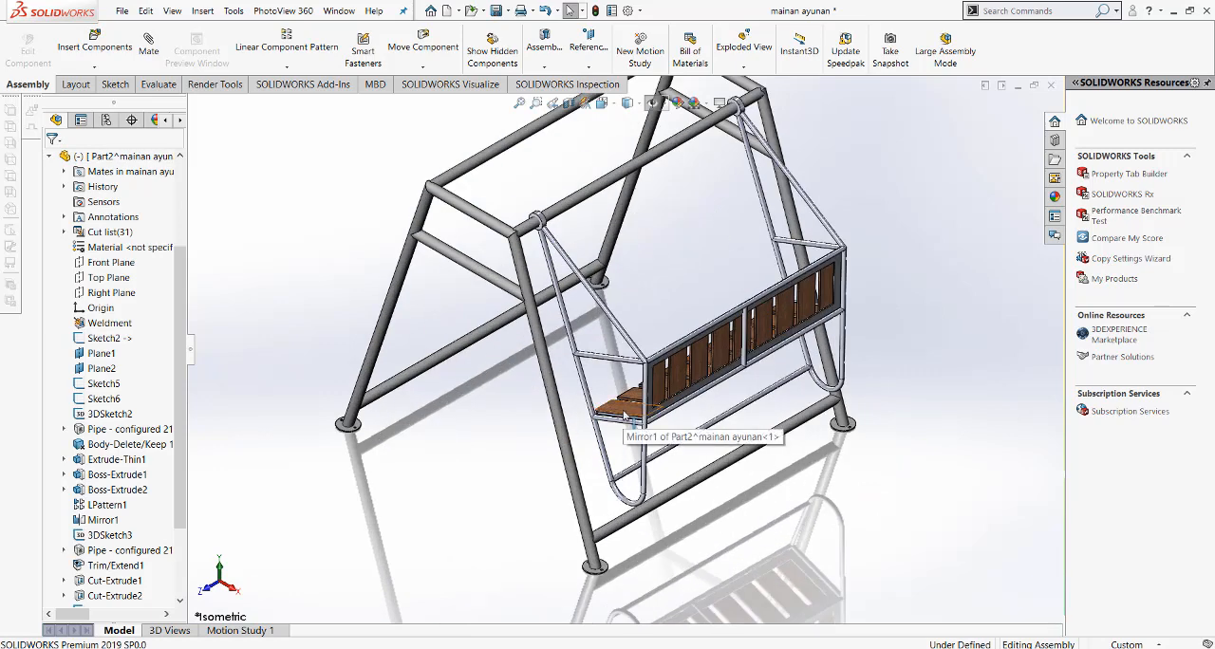
{"action": "scroll", "coordinate": [559, 462], "scroll_direction": "up", "scroll_amount": 3}
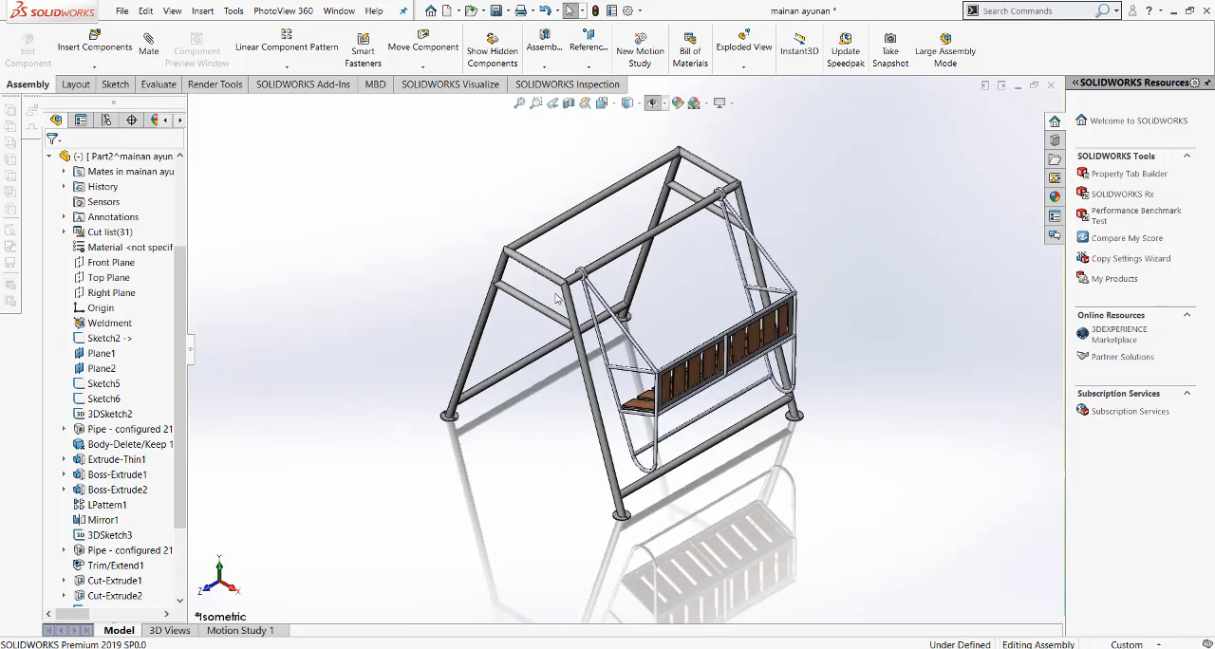
{"action": "scroll", "coordinate": [634, 403], "scroll_direction": "down", "scroll_amount": 2}
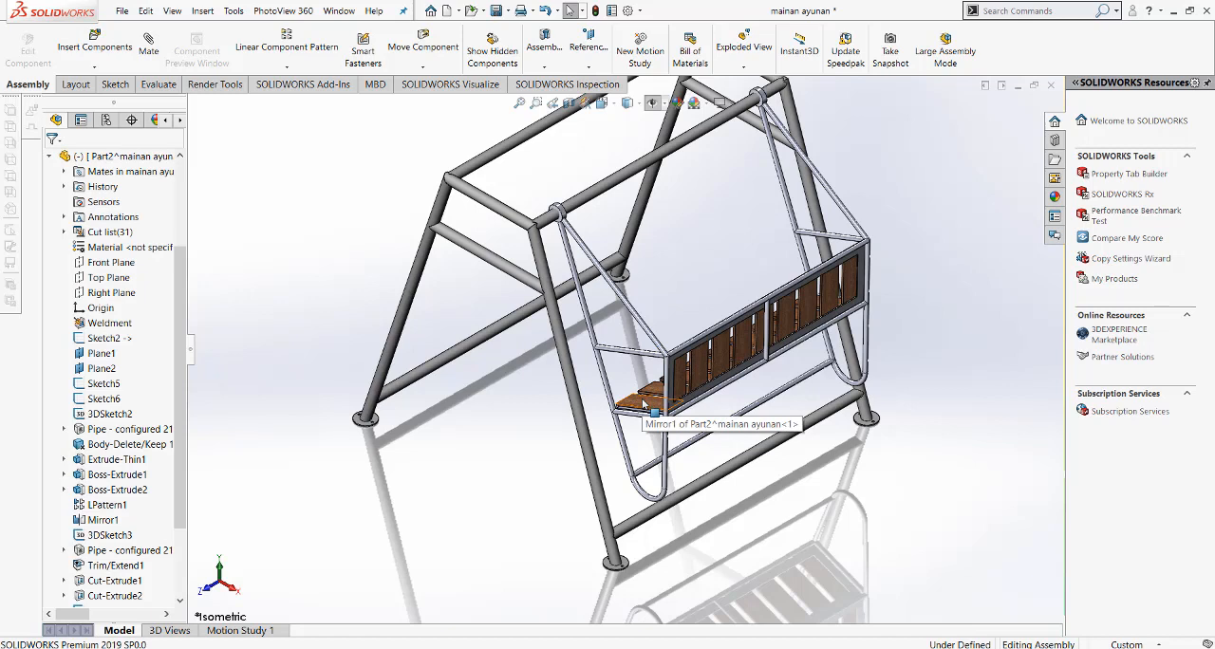
Step: Copy the swing bench component and place the copy outside the frame, on the side opposite the mounted bench
{"action": "left_click", "coordinate": [641, 405]}
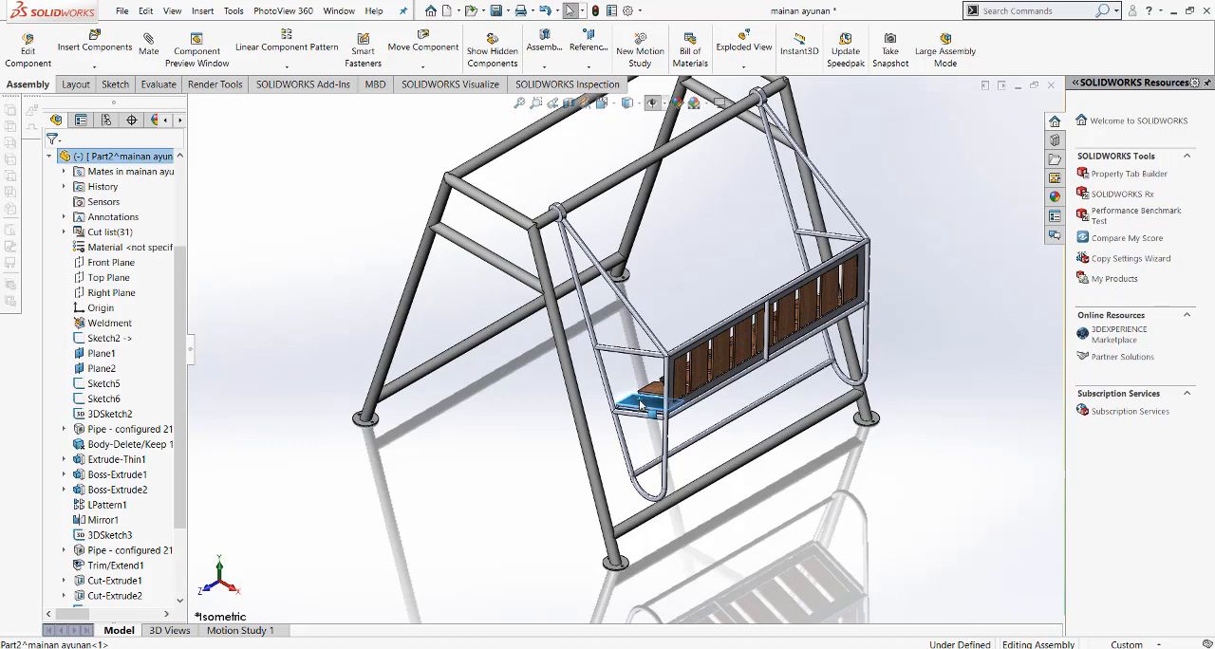
{"action": "left_click_drag", "start_coordinate": [630, 408], "coordinate": [385, 465], "text": "ctrl"}
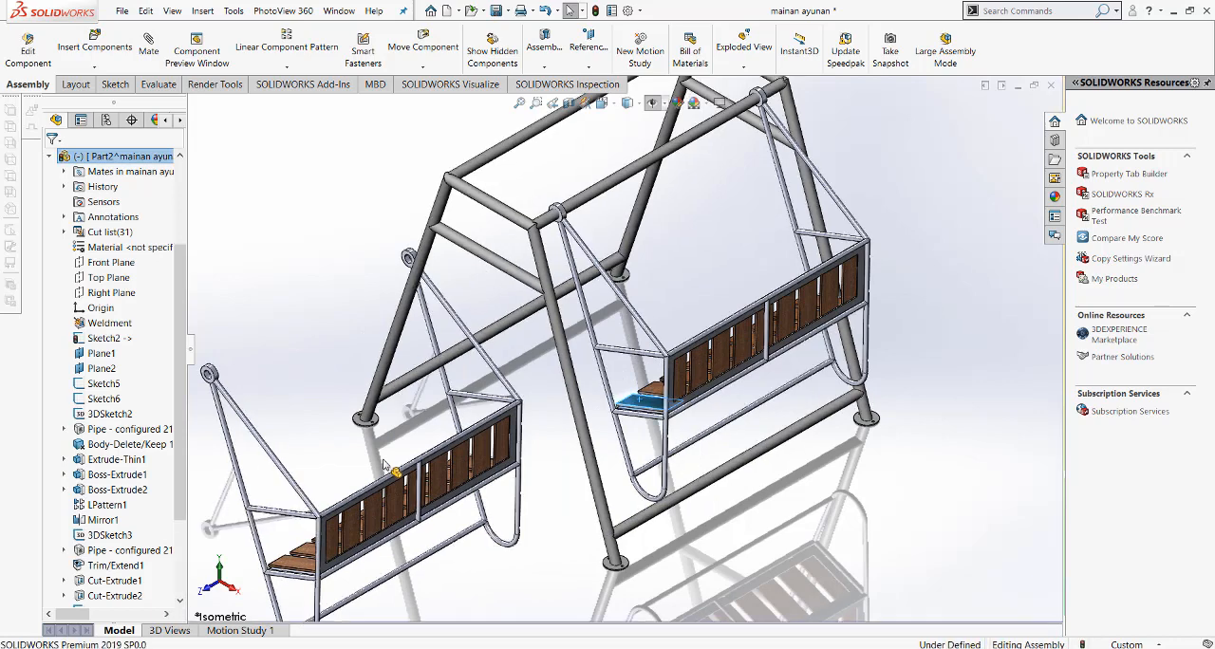
{"action": "left_click", "coordinate": [289, 287]}
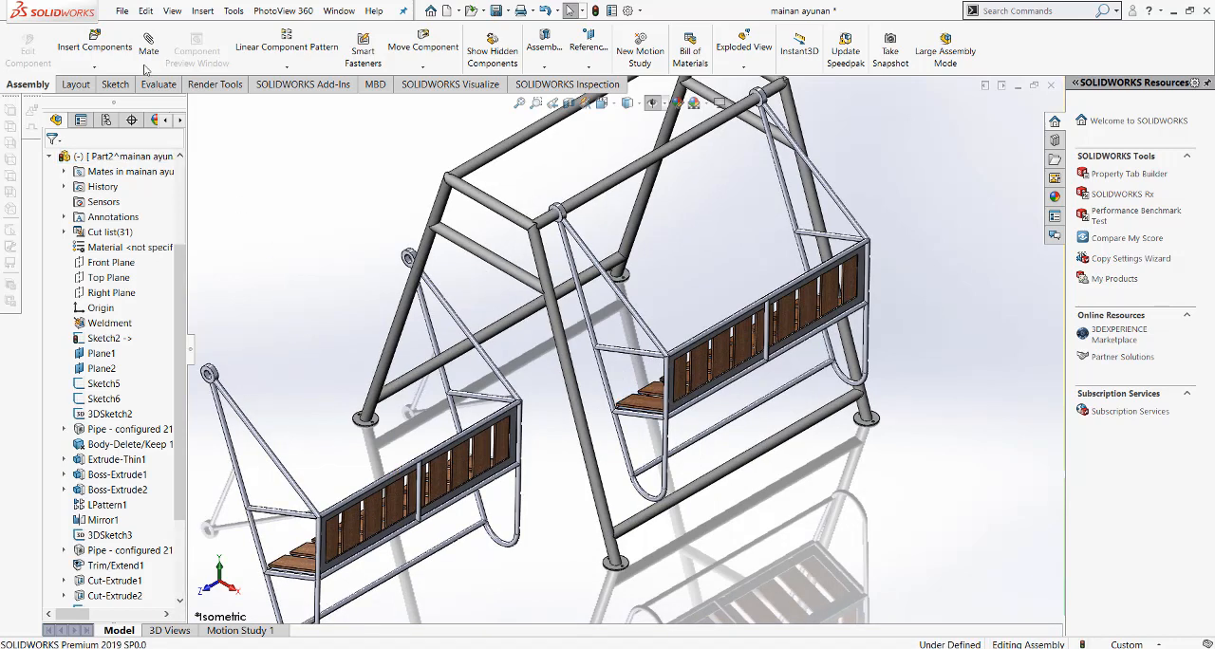
Step: Add a Concentric mate between the copied bench's ring hole and the frame's unoccupied upper pipe
{"action": "scroll", "coordinate": [213, 375], "scroll_direction": "down", "scroll_amount": 3}
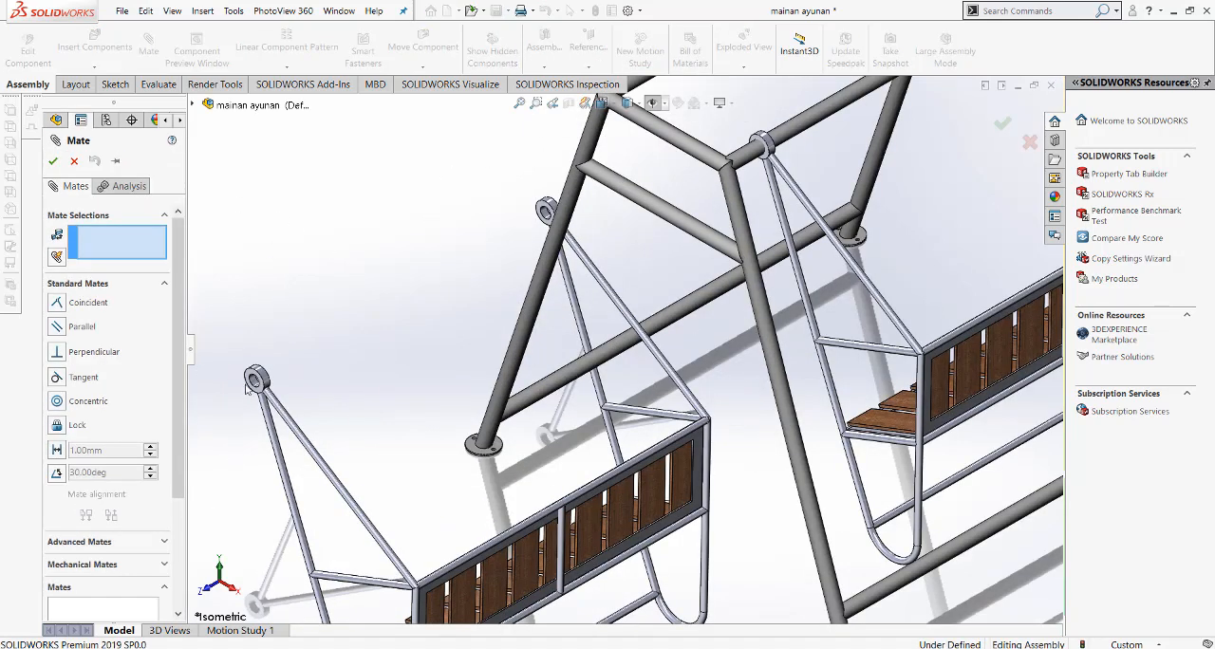
{"action": "left_click", "coordinate": [255, 381]}
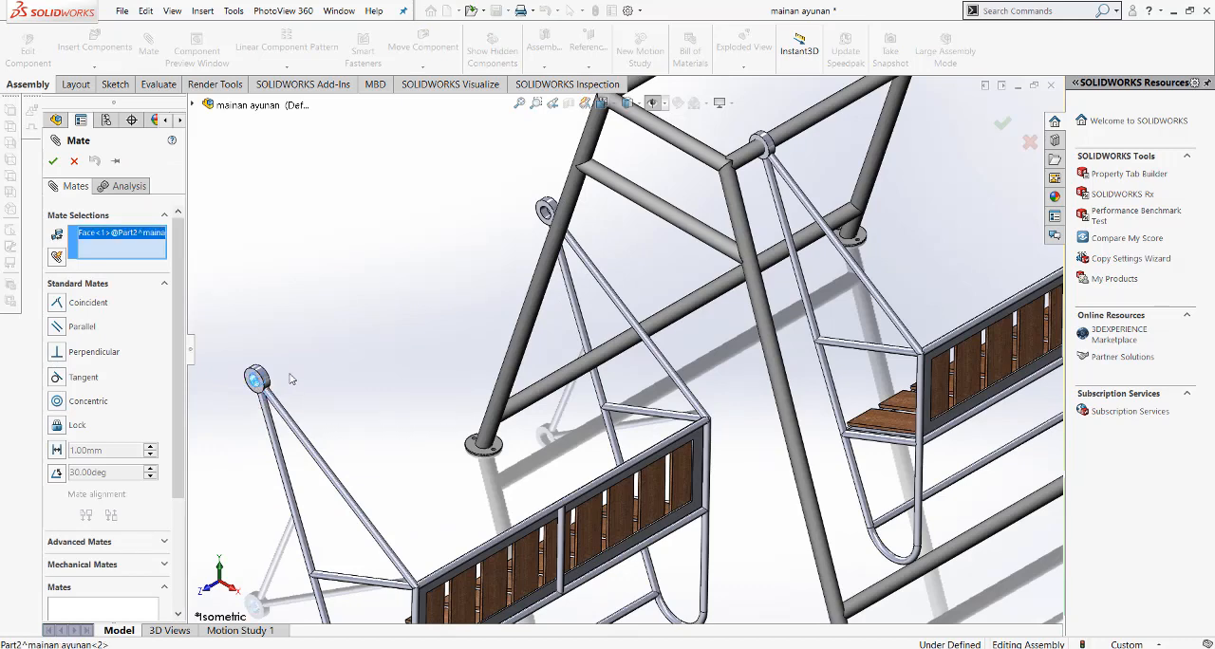
{"action": "scroll", "coordinate": [430, 315], "scroll_direction": "up", "scroll_amount": 3}
{"action": "left_click", "coordinate": [653, 161]}
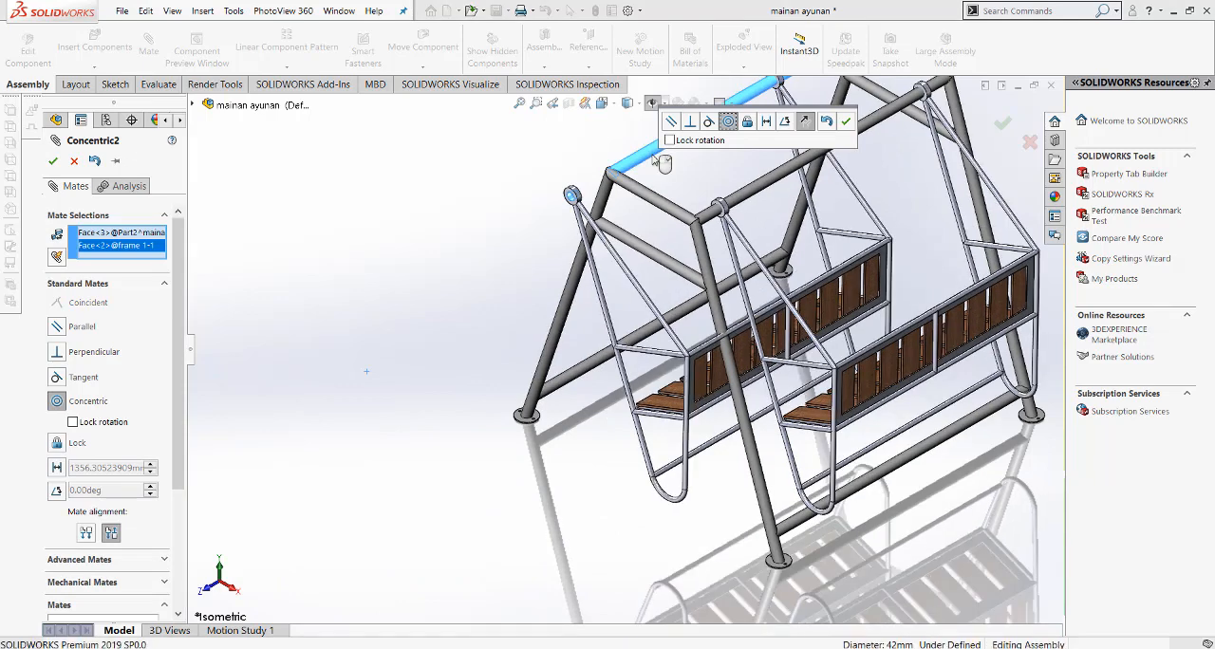
{"action": "key", "text": "Return"}
{"action": "key", "text": "Return"}
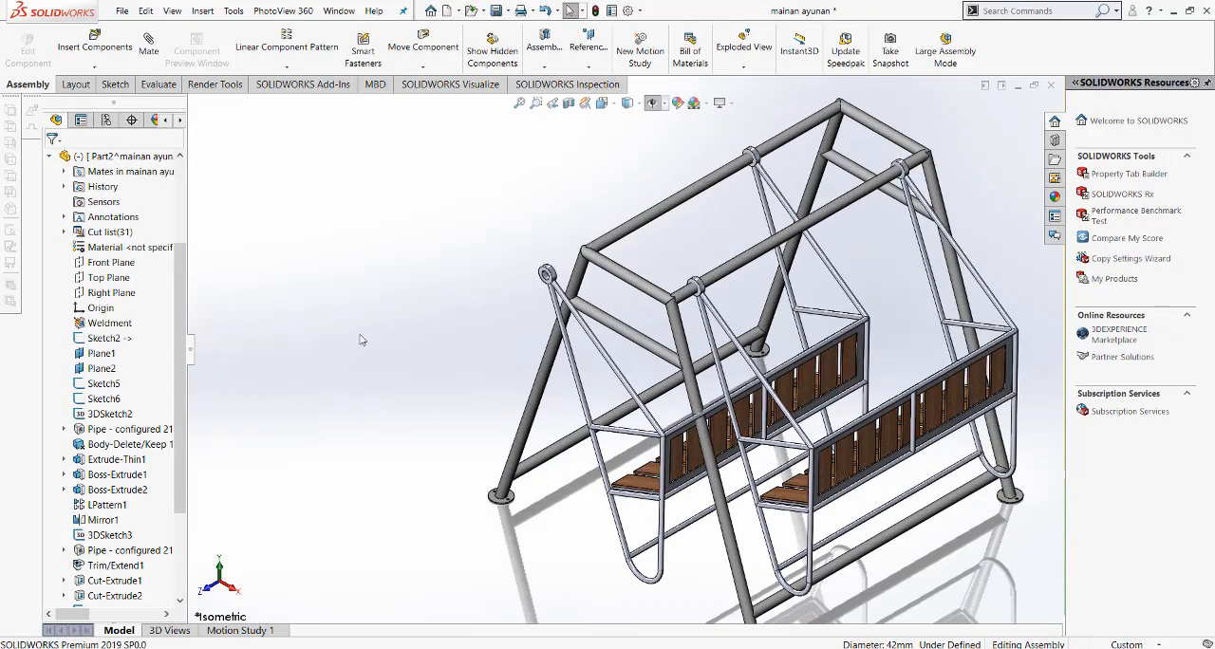
Step: Edit the copied bench's Concentric mate and flip its alignment so the bench faces the other one
{"action": "scroll", "coordinate": [180, 365], "scroll_direction": "down", "scroll_amount": 3}
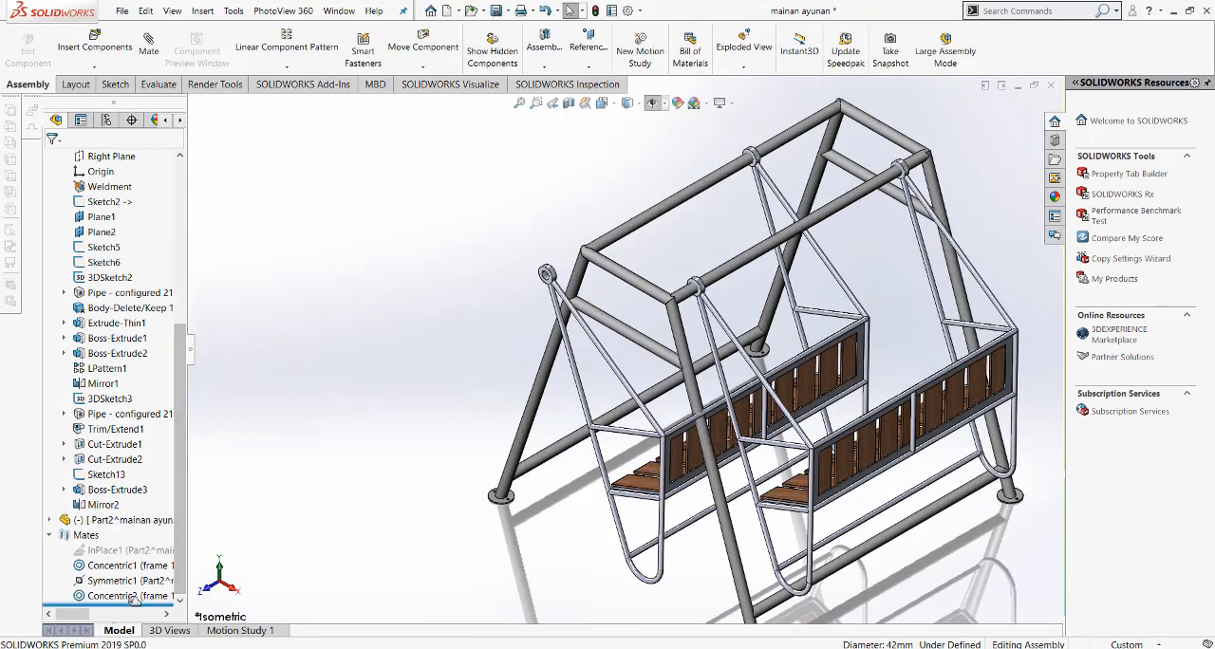
{"action": "left_click", "coordinate": [133, 596]}
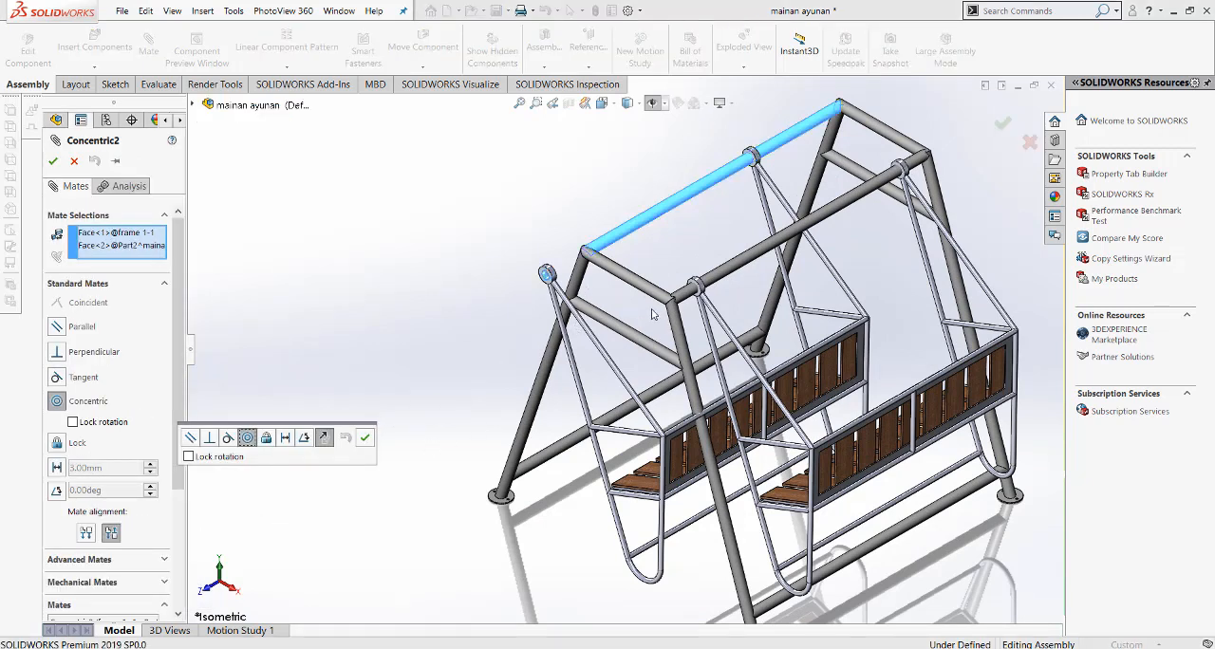
{"action": "left_click", "coordinate": [325, 441]}
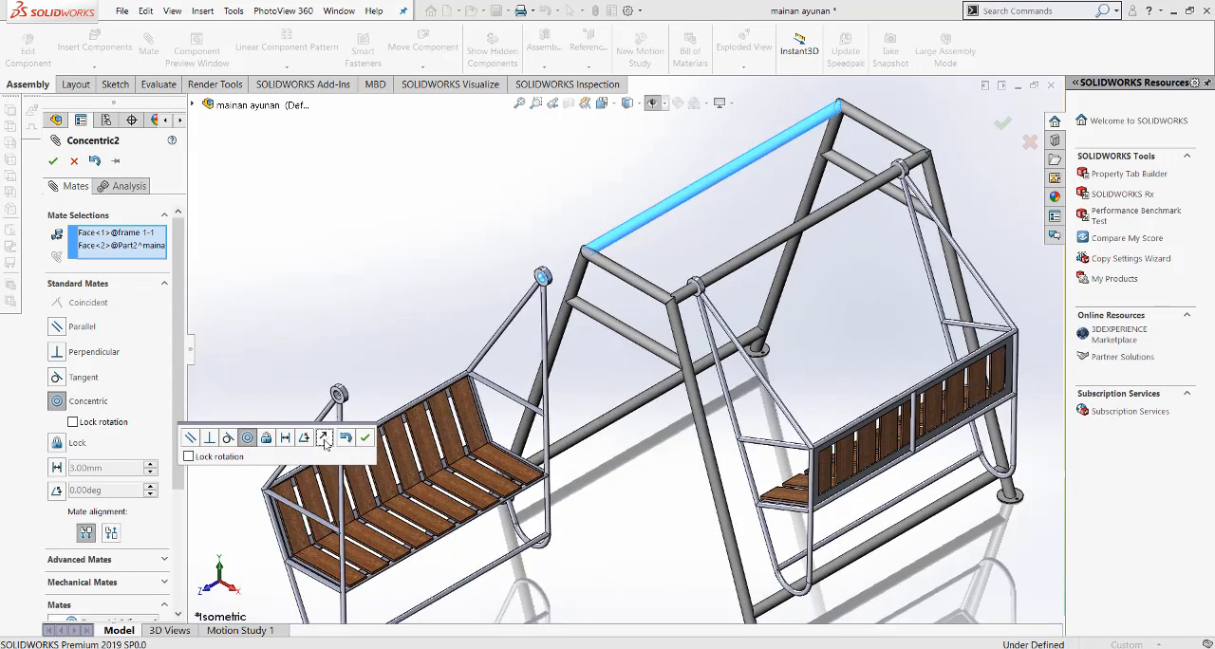
{"action": "left_click", "coordinate": [364, 438]}
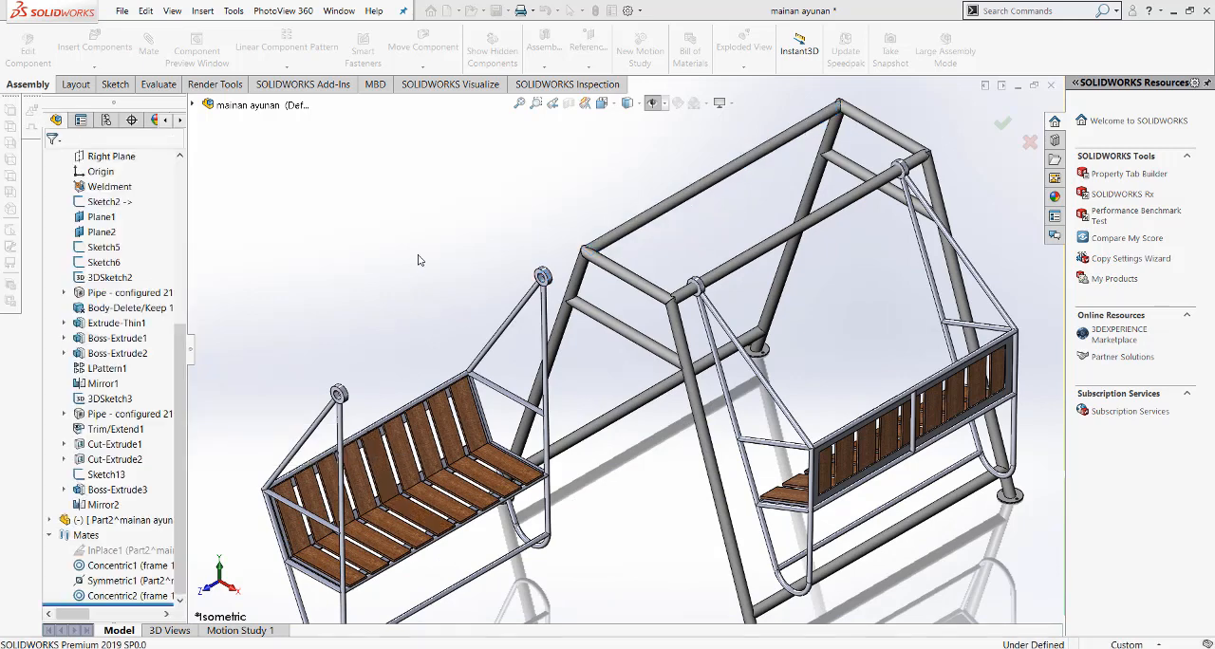
Step: Start a Symmetric mate for the copied bench with the assembly's Front plane as the symmetry plane
{"action": "left_click", "coordinate": [149, 45]}
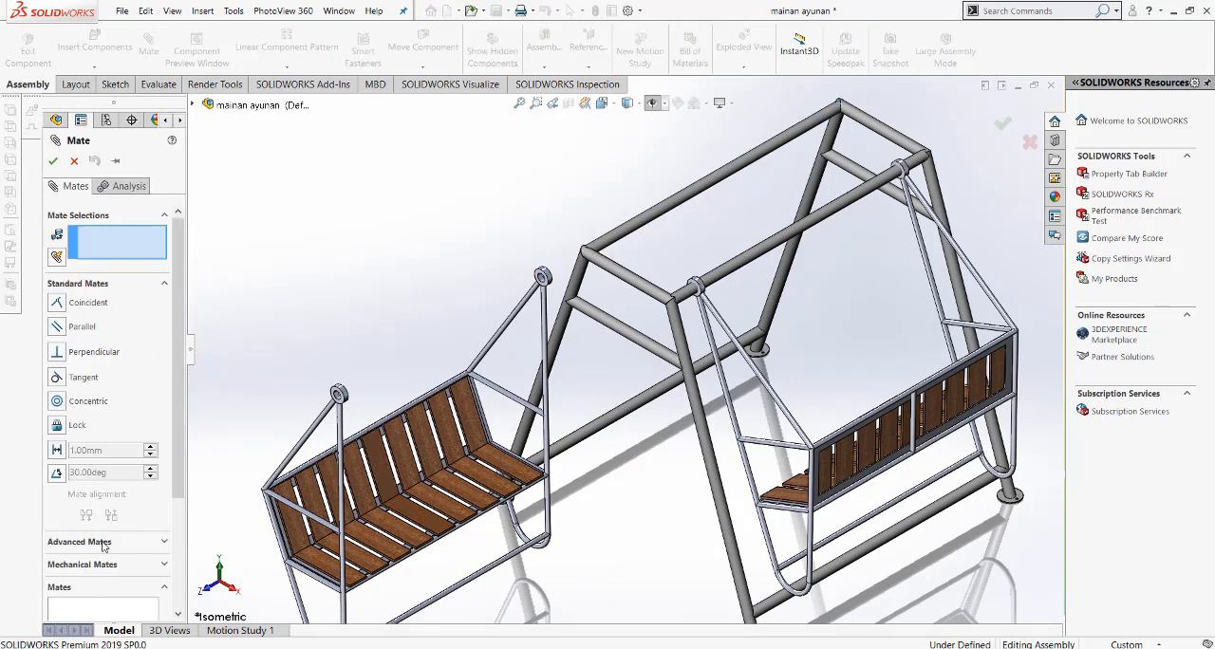
{"action": "left_click", "coordinate": [80, 542]}
{"action": "left_click", "coordinate": [58, 347]}
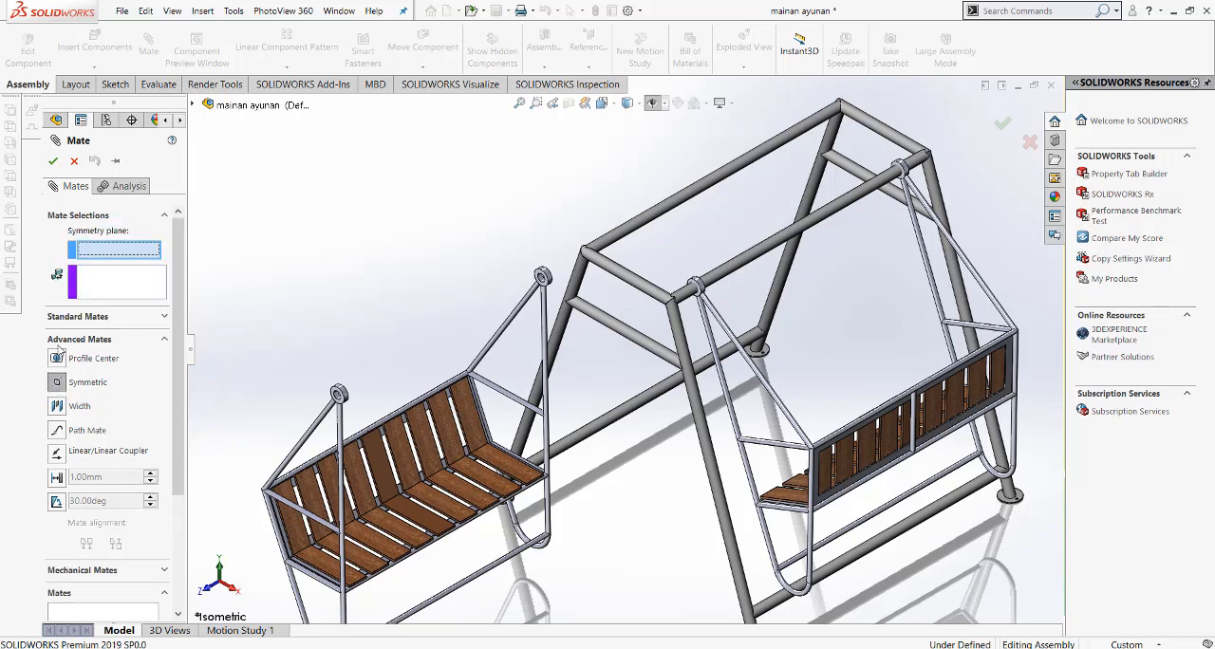
{"action": "left_click", "coordinate": [194, 105]}
{"action": "left_click", "coordinate": [250, 168]}
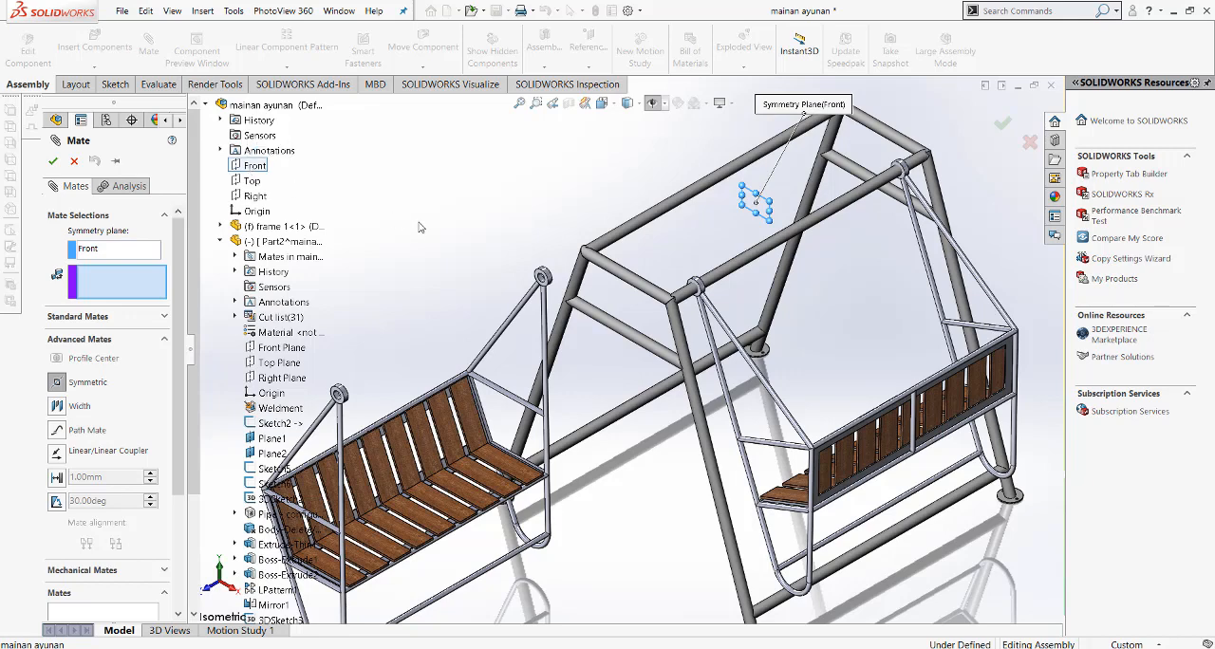
Step: Choose the outward side faces of the copied bench's two rings as the symmetric entities and apply the mate
{"action": "scroll", "coordinate": [334, 403], "scroll_direction": "down", "scroll_amount": 3}
{"action": "scroll", "coordinate": [476, 351], "scroll_direction": "down", "scroll_amount": 5}
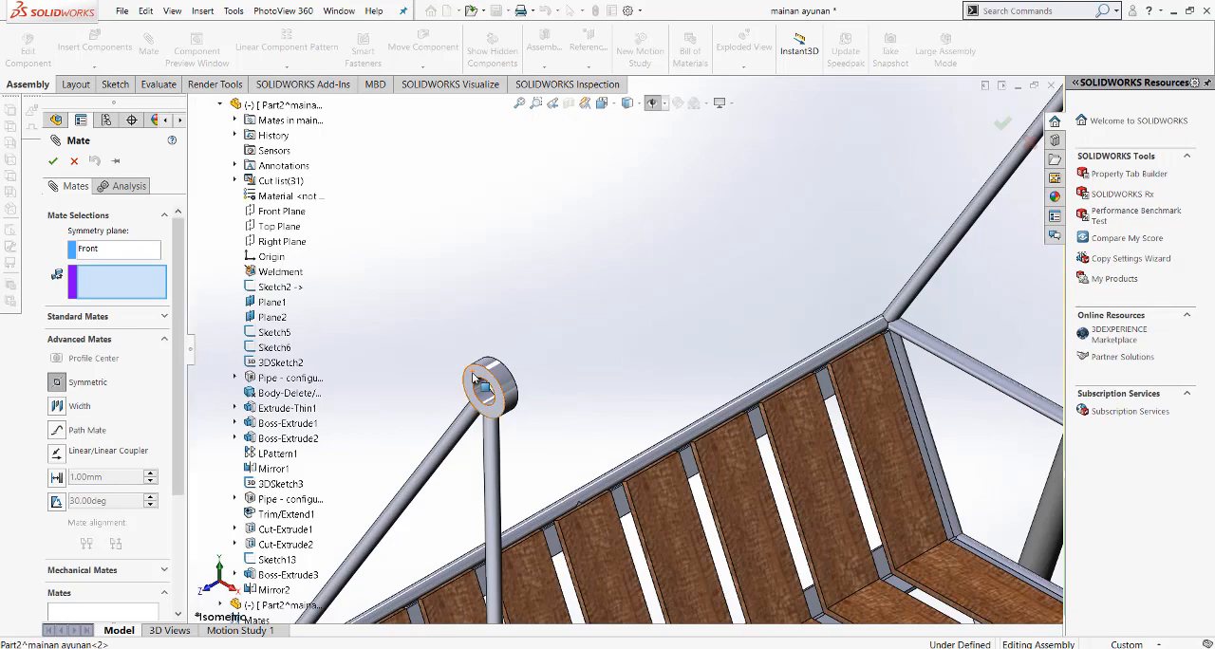
{"action": "left_click", "coordinate": [477, 379]}
{"action": "middle_click_drag", "start_coordinate": [477, 380], "coordinate": [624, 335]}
{"action": "left_click", "coordinate": [679, 306]}
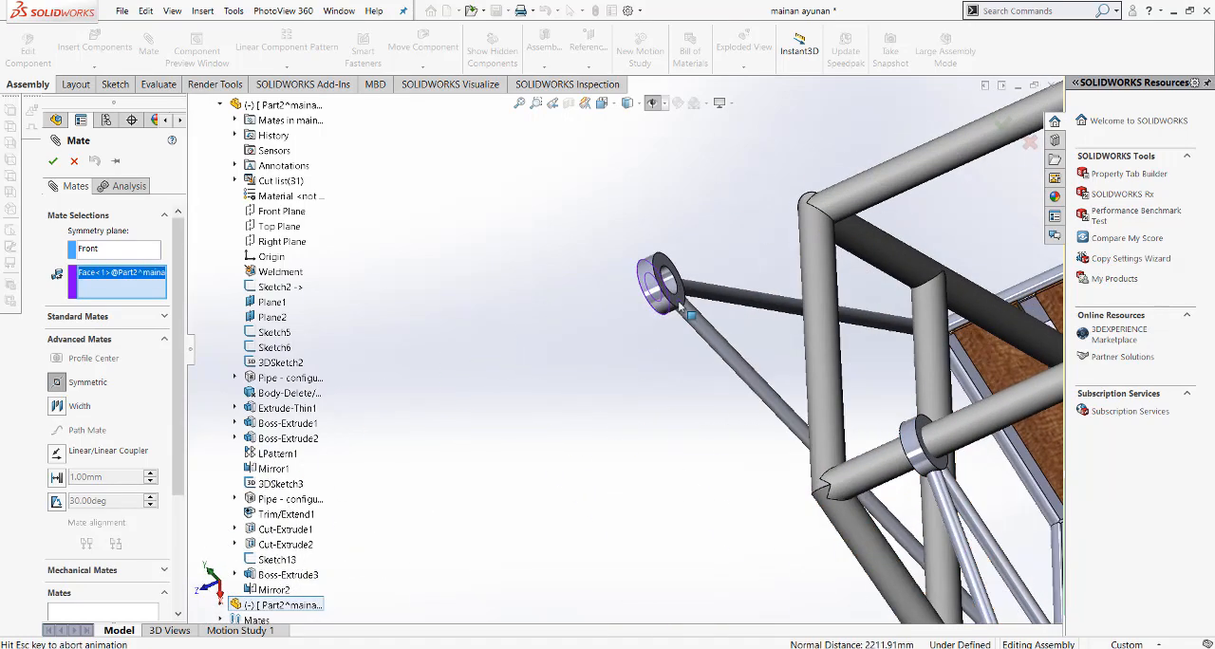
{"action": "right_click", "coordinate": [683, 308]}
{"action": "right_click", "coordinate": [688, 309]}
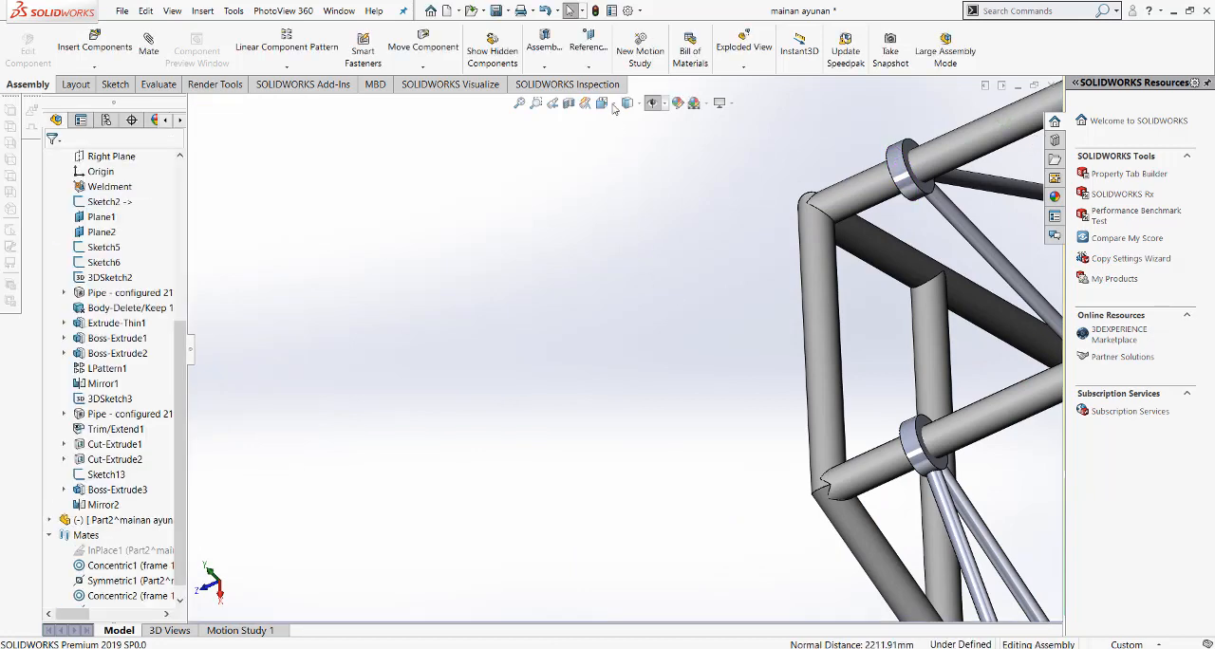
Step: Inspect the copied bench and its rings on the upper pipe in the Isometric view
{"action": "left_click", "coordinate": [652, 102]}
{"action": "left_click", "coordinate": [672, 139]}
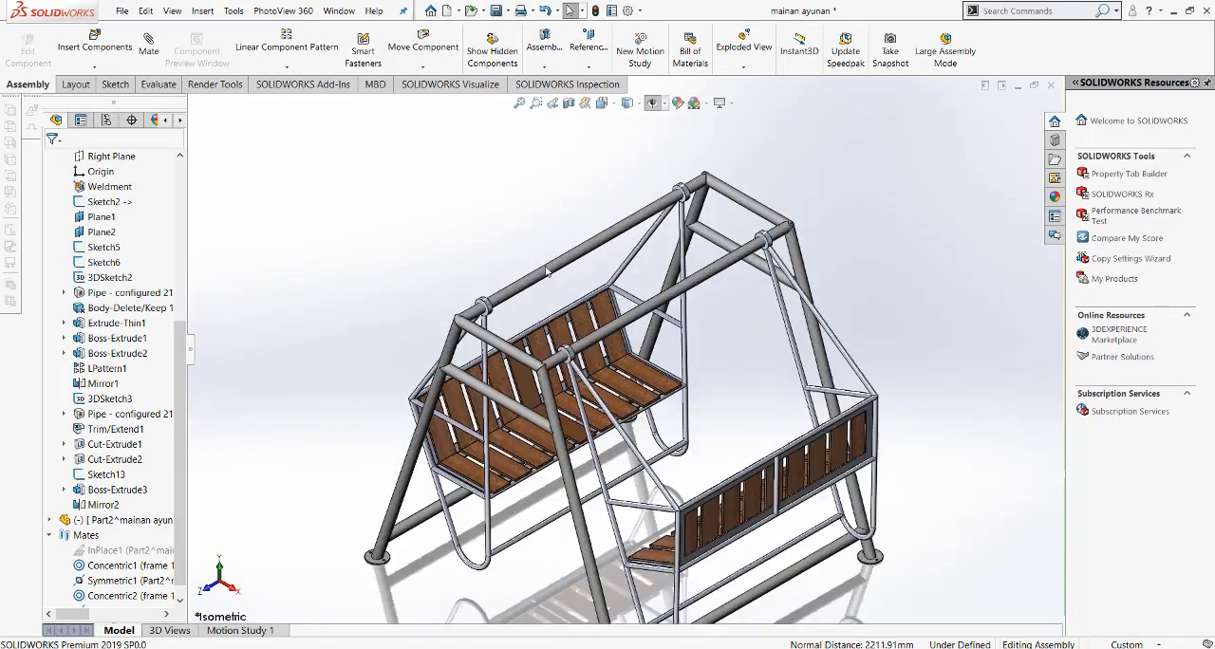
{"action": "scroll", "coordinate": [597, 306], "scroll_direction": "down", "scroll_amount": 3}
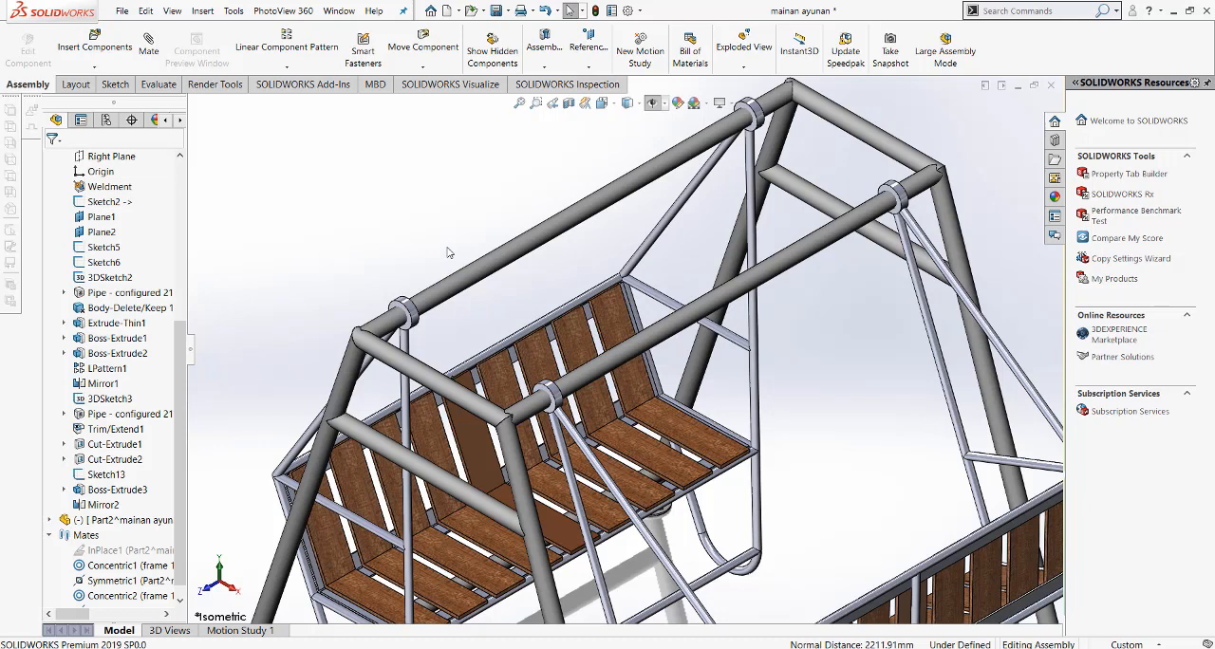
{"action": "scroll", "coordinate": [424, 317], "scroll_direction": "down", "scroll_amount": 2}
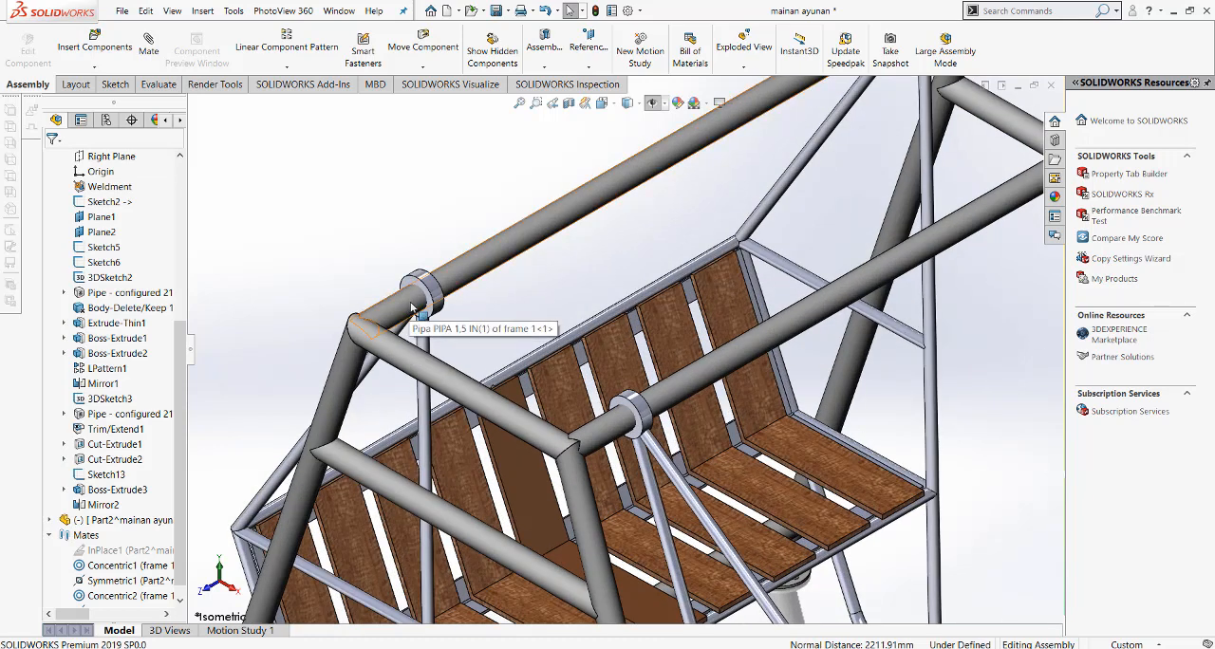
{"action": "scroll", "coordinate": [413, 307], "scroll_direction": "up", "scroll_amount": 3}
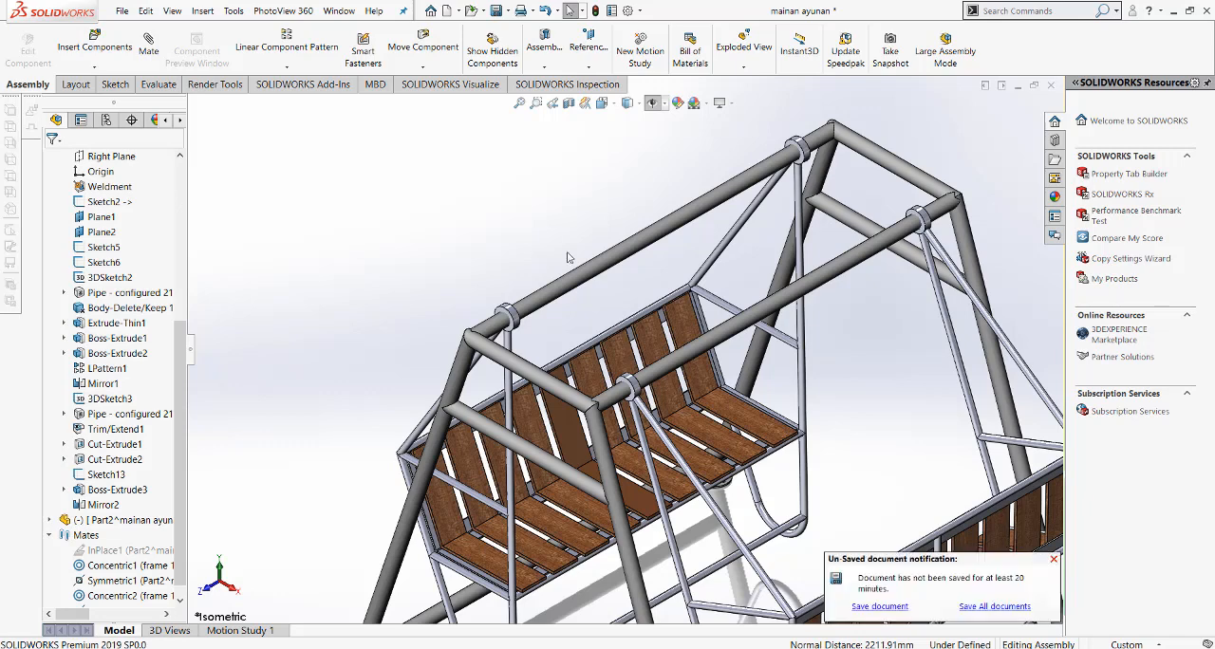
Step: Add a Parallel mate between the top faces of a seat slat on each of the two benches
{"action": "left_click", "coordinate": [601, 103]}
{"action": "left_click", "coordinate": [625, 156]}
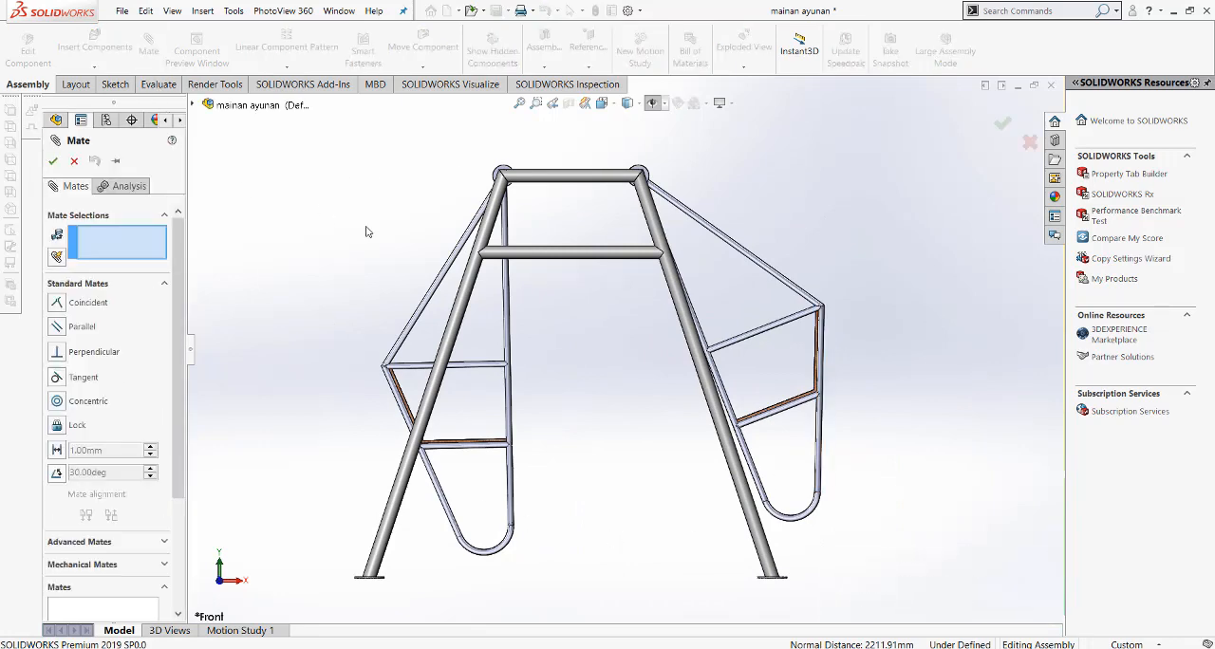
{"action": "middle_click_drag", "start_coordinate": [366, 230], "coordinate": [441, 458]}
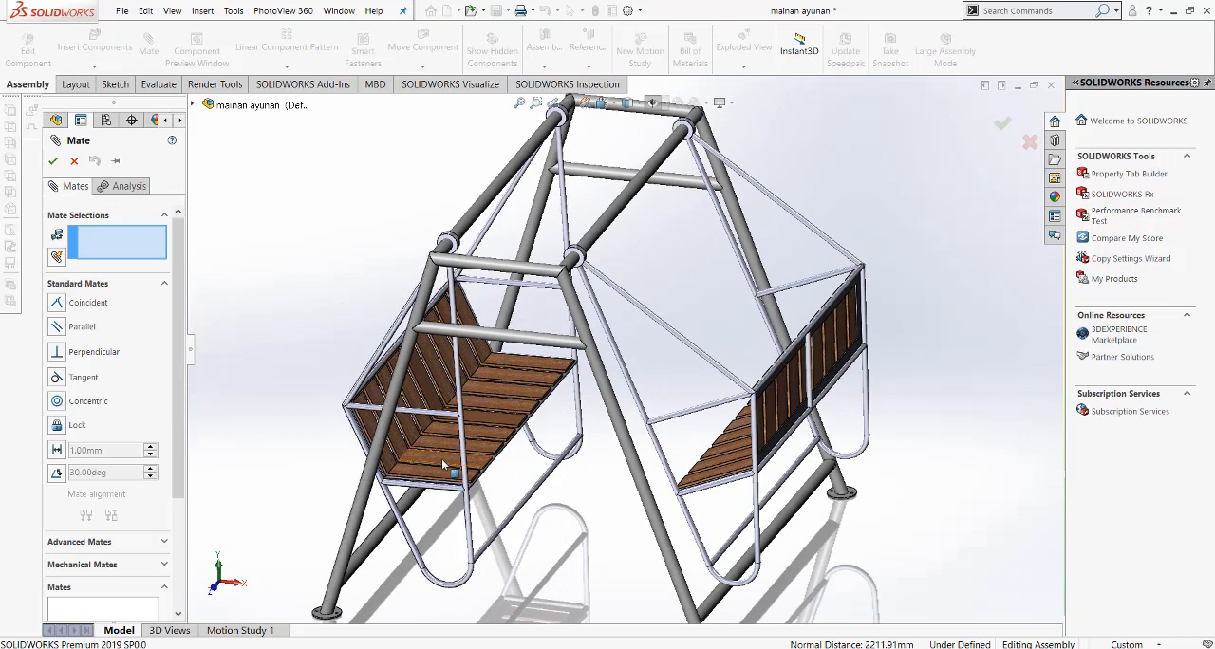
{"action": "left_click", "coordinate": [441, 458]}
{"action": "left_click", "coordinate": [705, 488]}
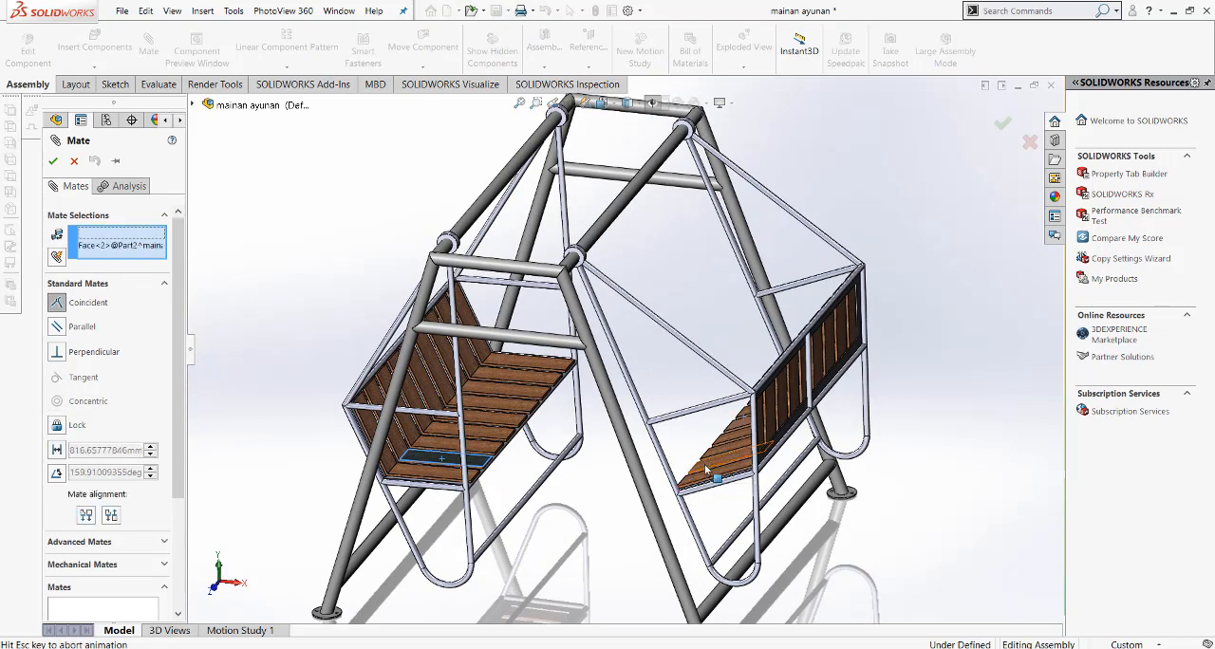
{"action": "left_click", "coordinate": [707, 467]}
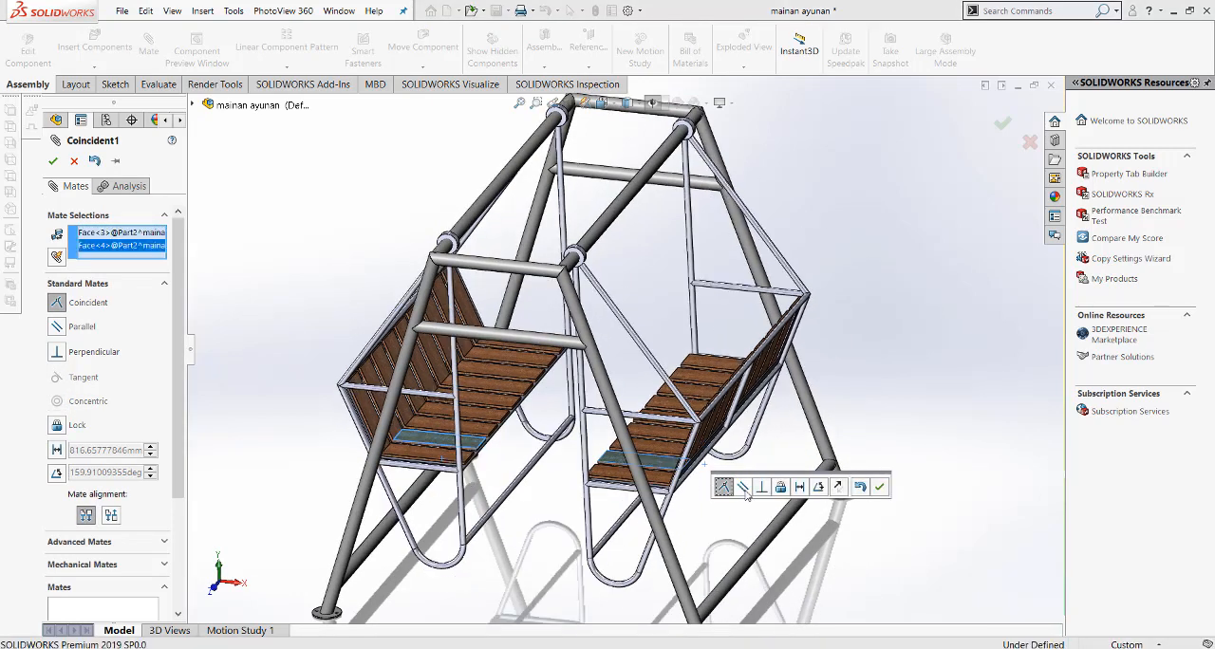
{"action": "left_click", "coordinate": [744, 489]}
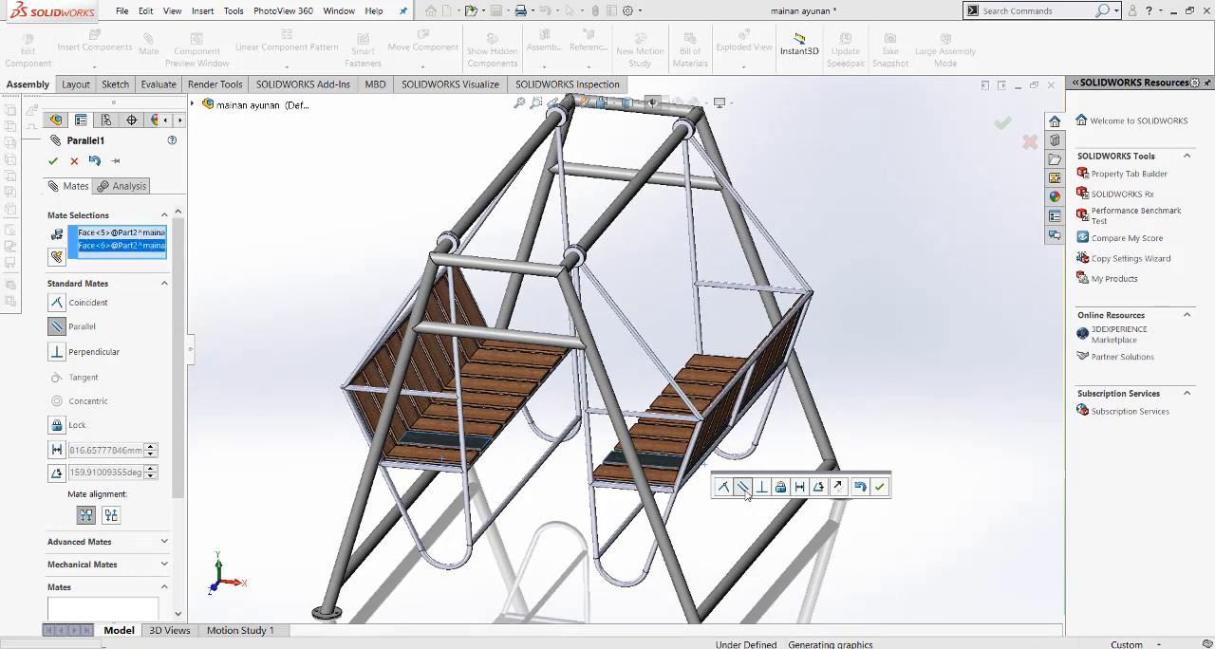
{"action": "left_click", "coordinate": [879, 488]}
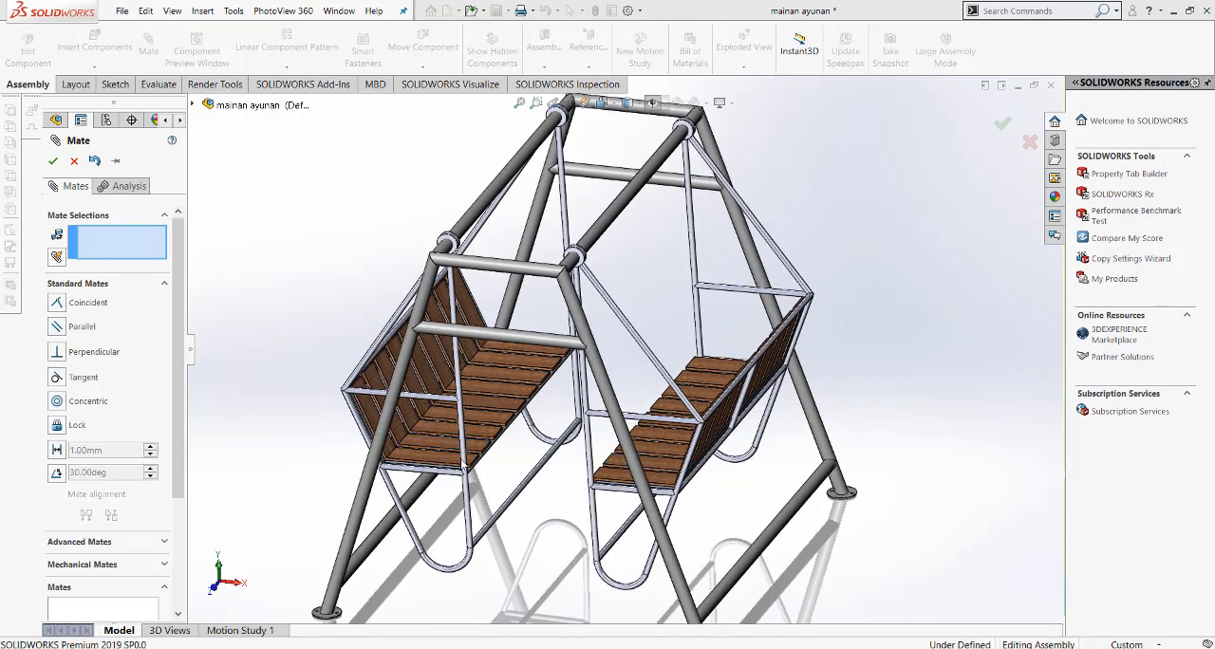
{"action": "key", "text": "Return"}
Step: Swing one bench back and forth in the Front view to check that both benches move together
{"action": "scroll", "coordinate": [615, 193], "scroll_direction": "down", "scroll_amount": 3}
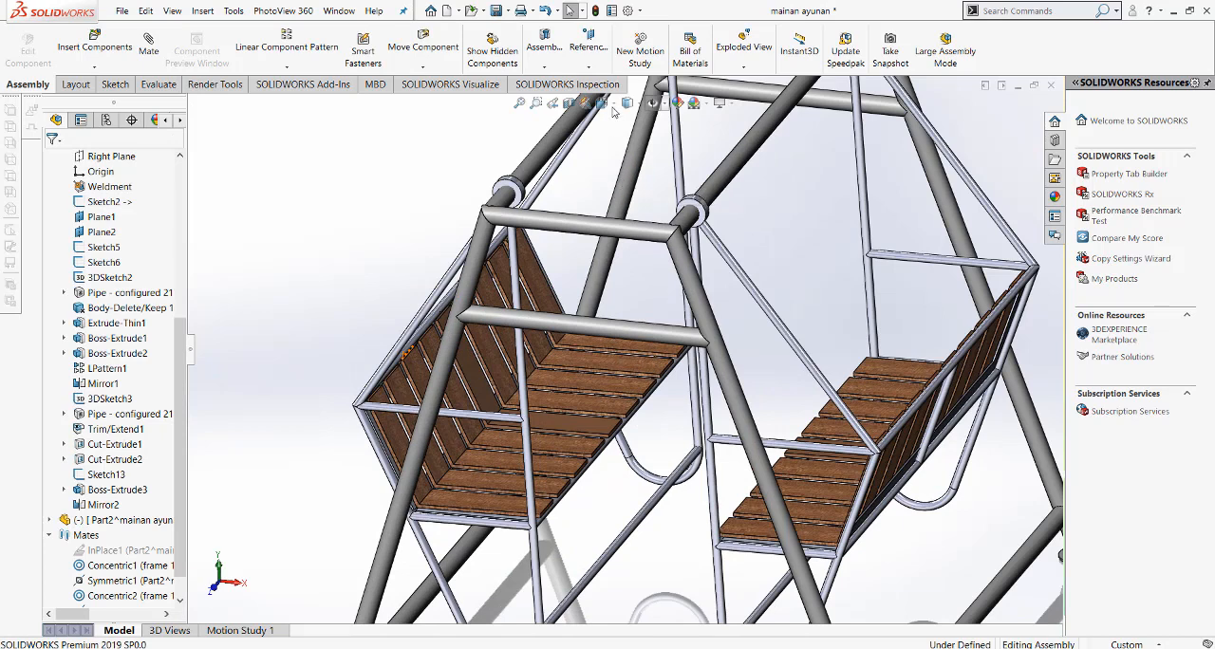
{"action": "left_click", "coordinate": [604, 103]}
{"action": "left_click", "coordinate": [620, 156]}
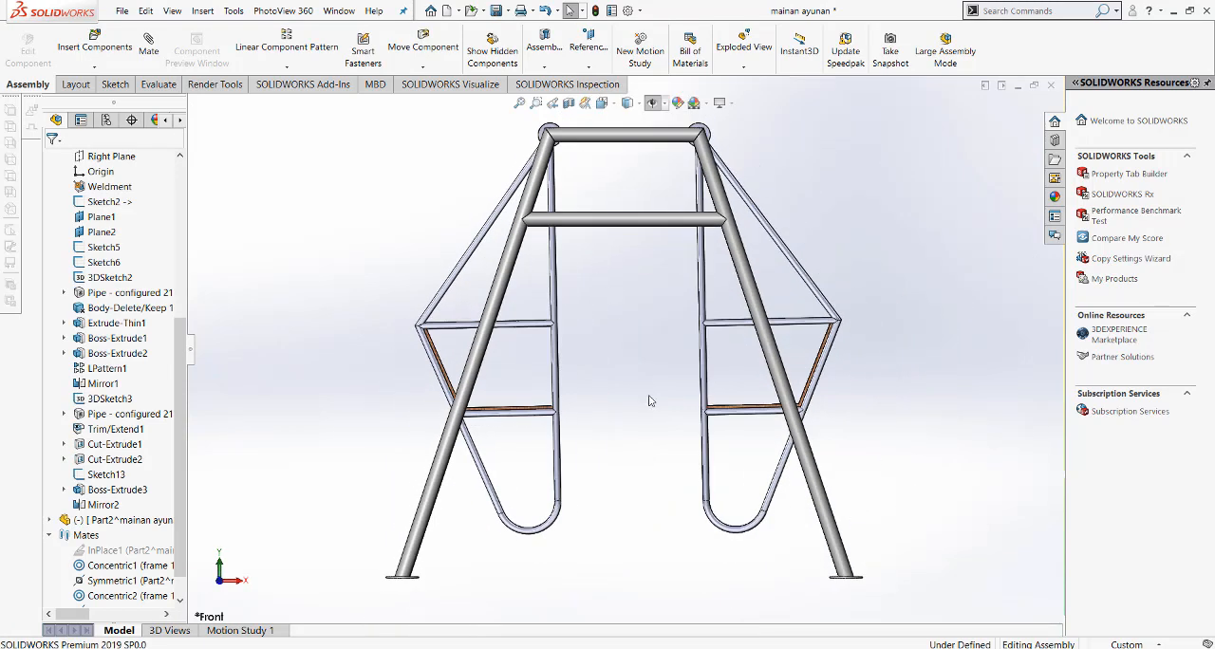
{"action": "left_click_drag", "start_coordinate": [712, 478], "coordinate": [934, 432]}
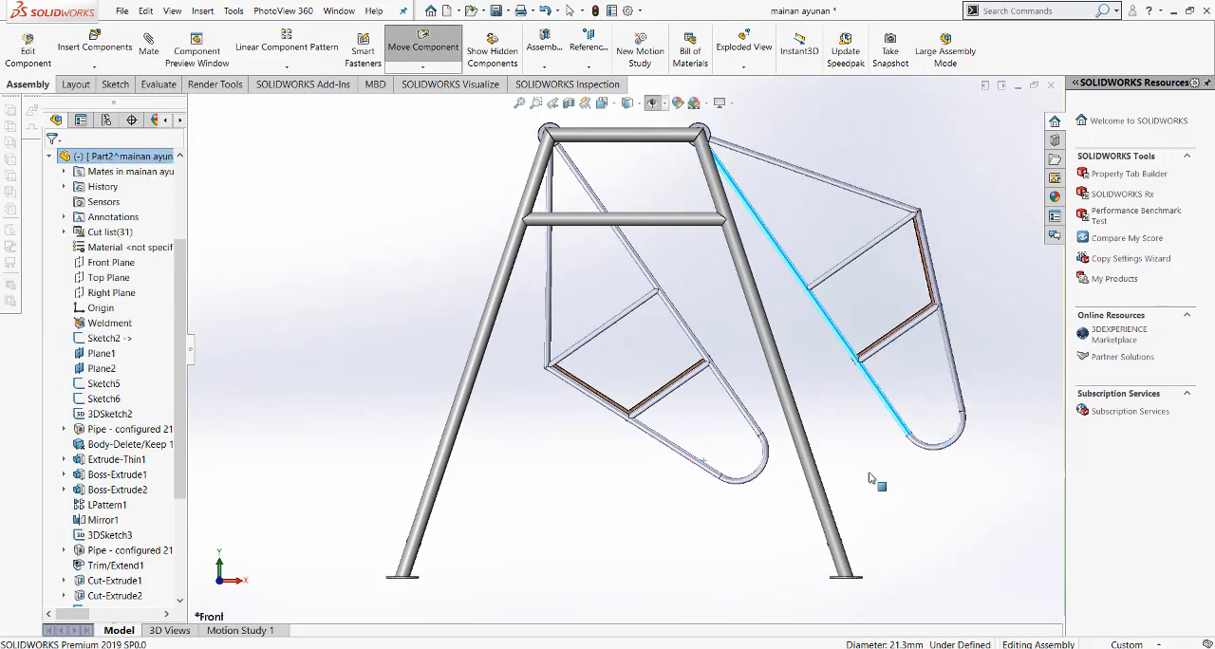
{"action": "left_click_drag", "start_coordinate": [869, 474], "coordinate": [652, 522]}
{"action": "left_click", "coordinate": [234, 301]}
{"action": "left_click", "coordinate": [149, 47]}
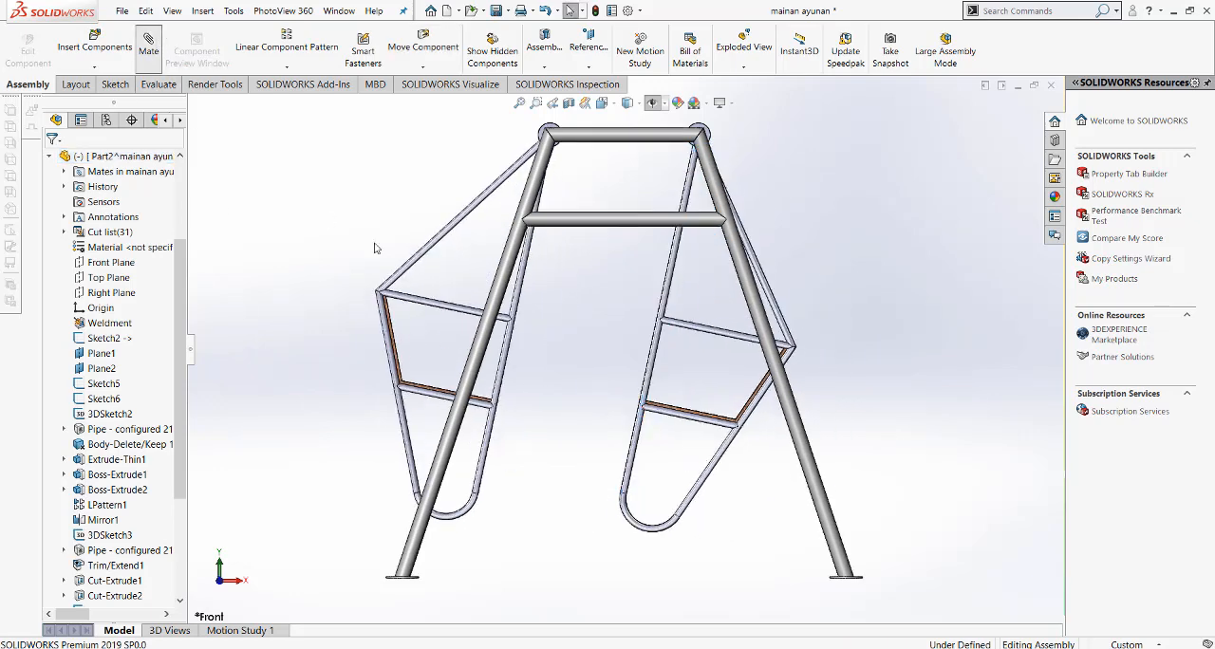
{"action": "middle_click_drag", "start_coordinate": [556, 347], "coordinate": [547, 380]}
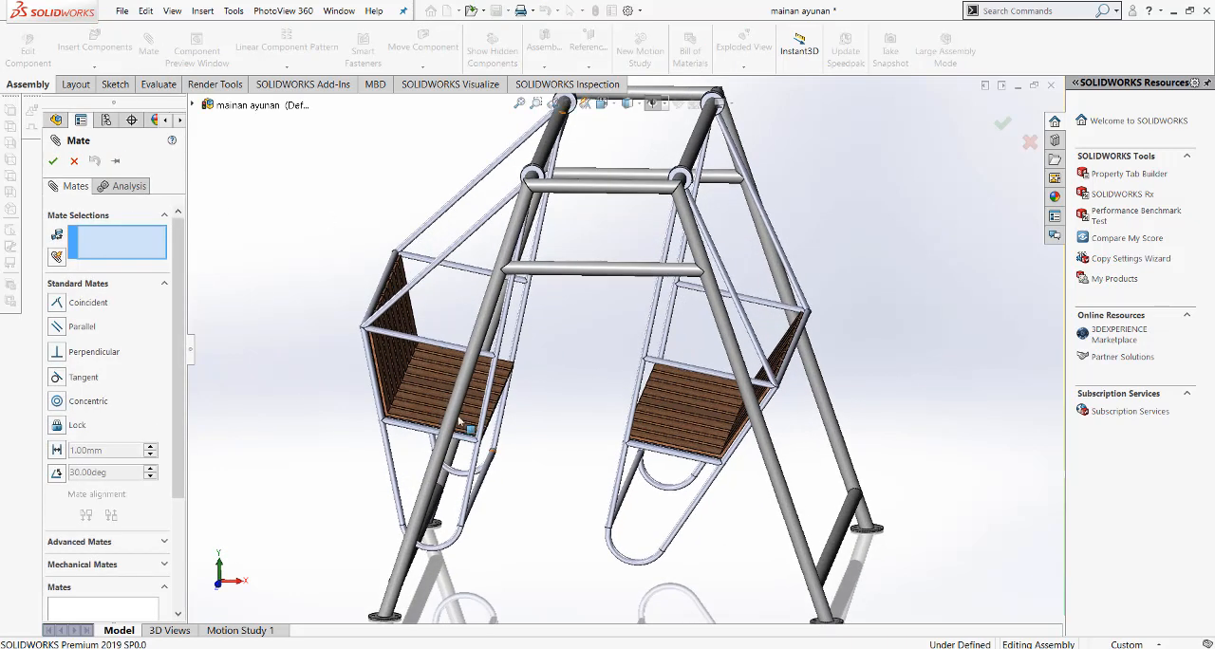
{"action": "left_click", "coordinate": [432, 388]}
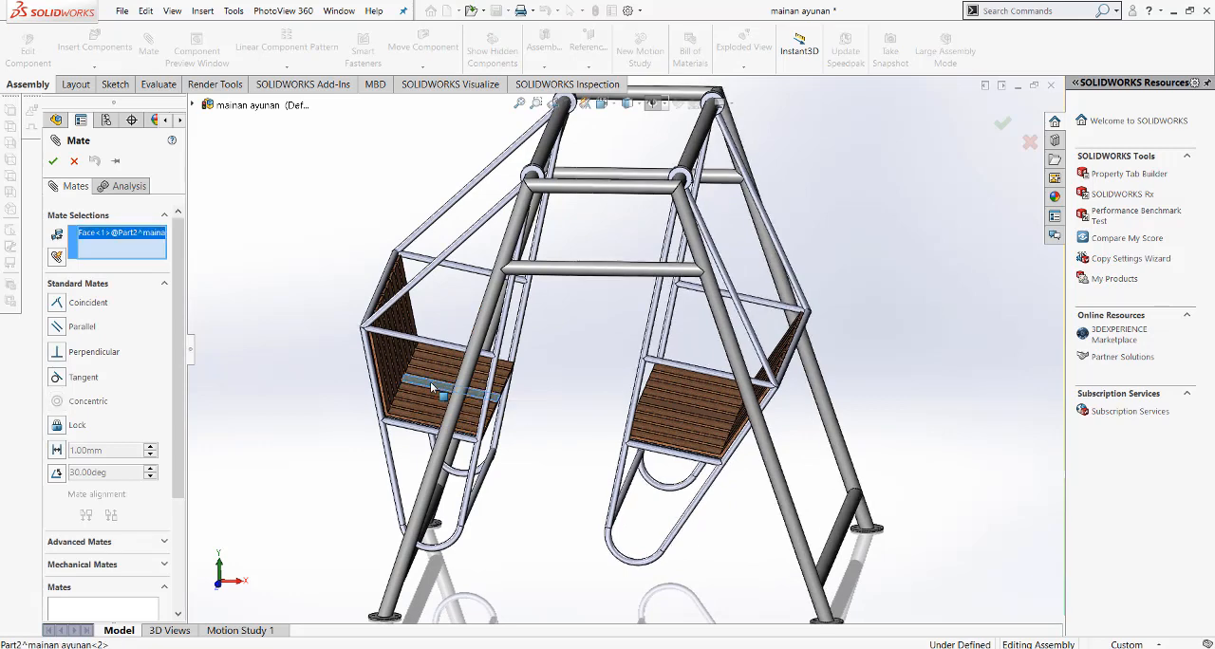
{"action": "left_click", "coordinate": [193, 106]}
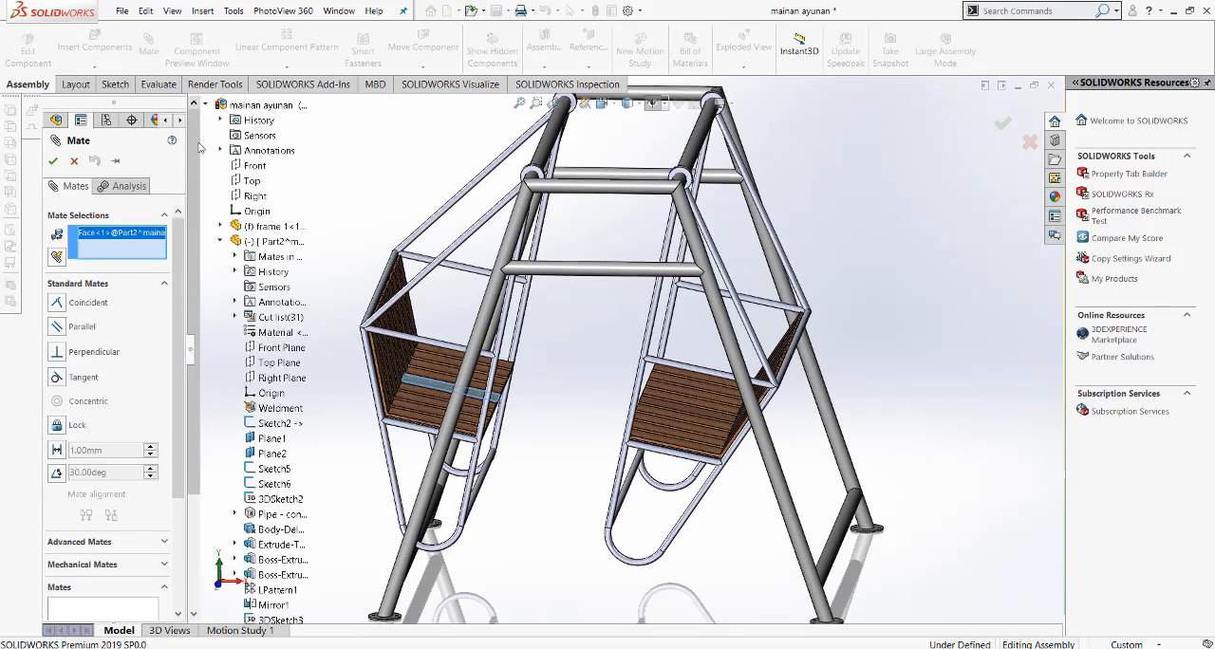
{"action": "left_click", "coordinate": [251, 183]}
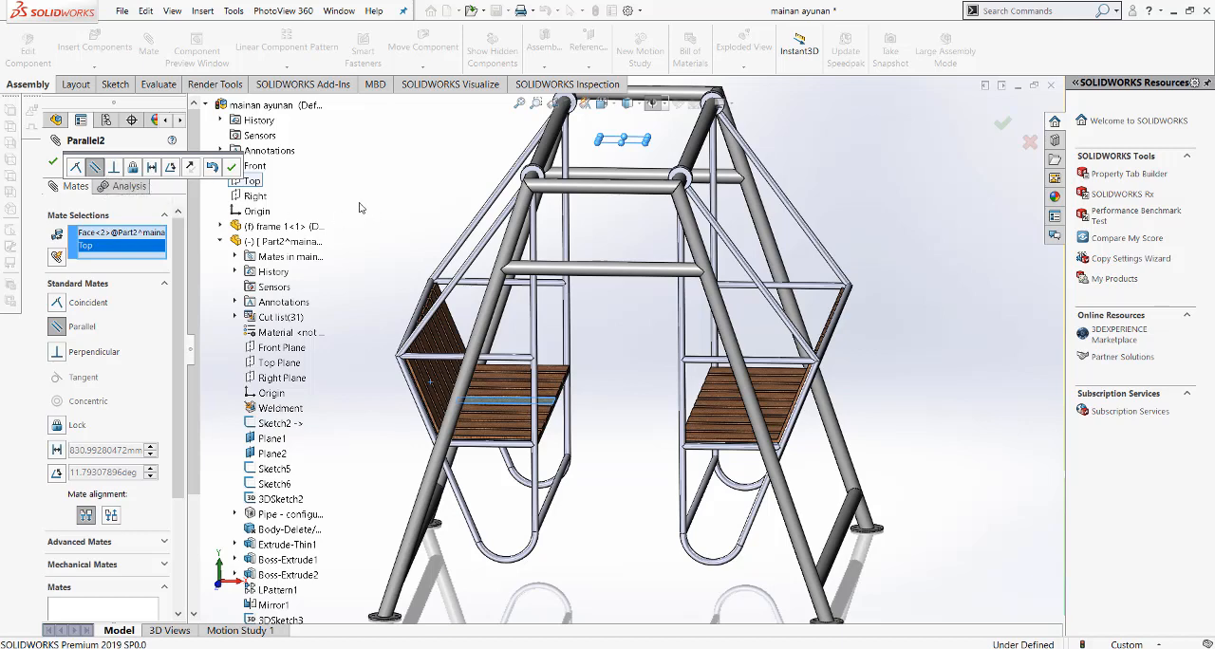
{"action": "key", "text": "Escape"}
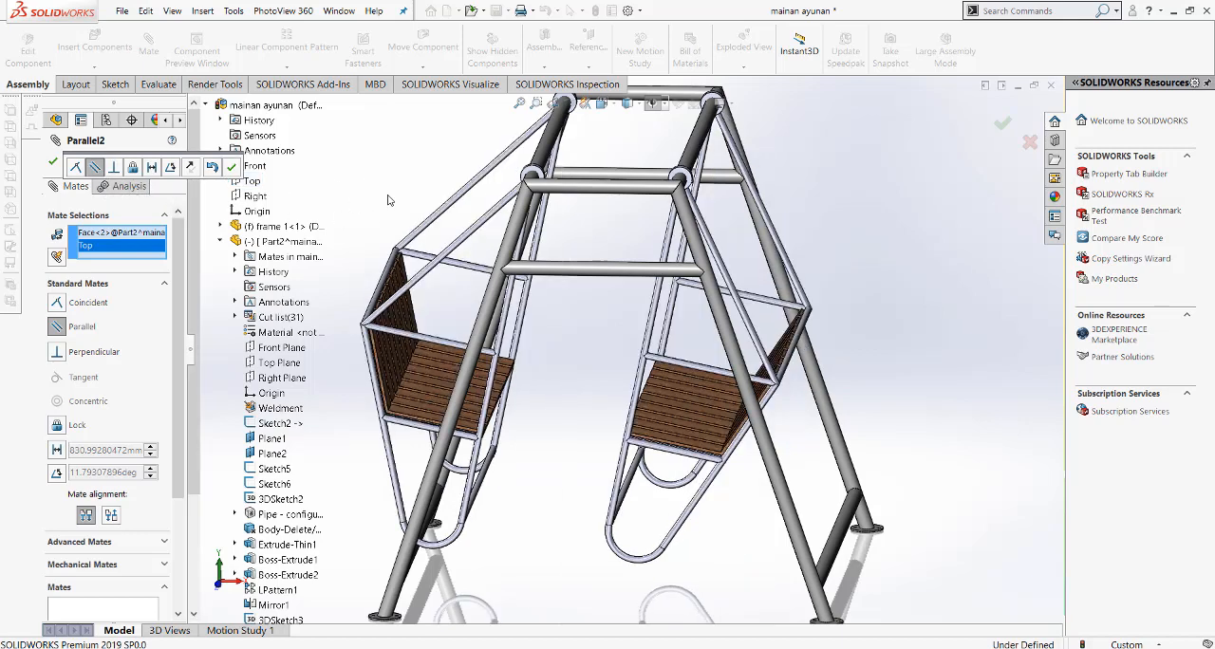
{"action": "key", "text": "Escape"}
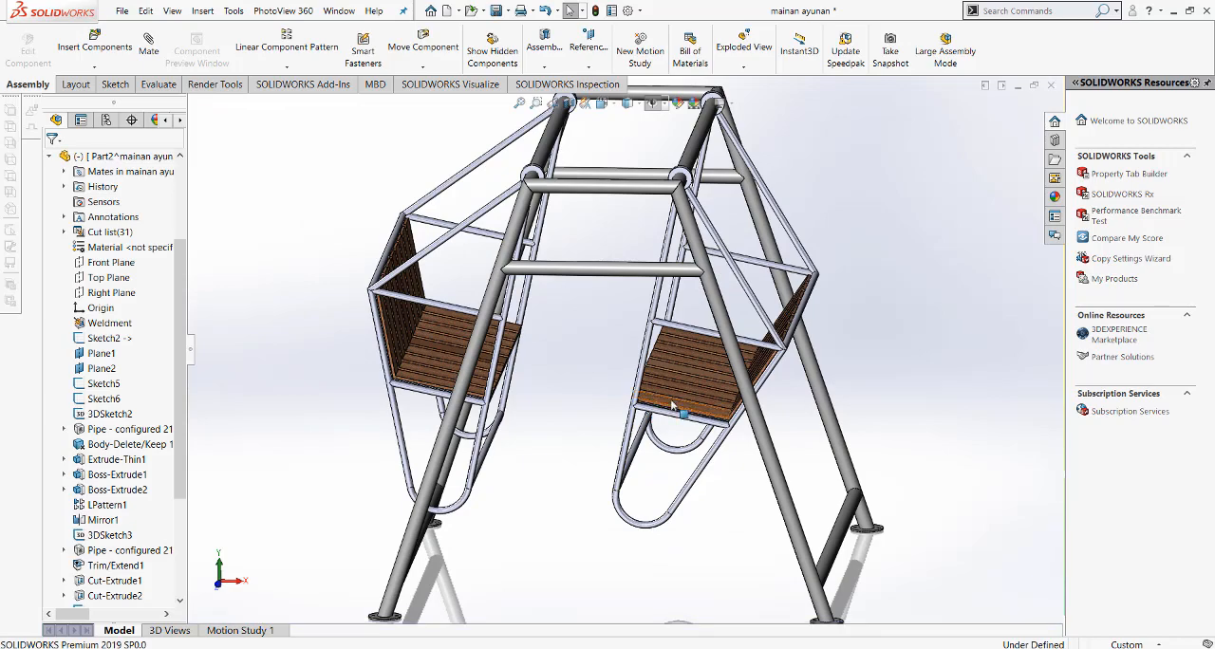
Step: Swing the two benches by hand until their seats look roughly level and review the whole assembly in the Isometric view
{"action": "left_click_drag", "start_coordinate": [674, 410], "coordinate": [763, 465]}
{"action": "left_click", "coordinate": [880, 338]}
{"action": "scroll", "coordinate": [565, 442], "scroll_direction": "down", "scroll_amount": 2}
{"action": "scroll", "coordinate": [566, 442], "scroll_direction": "up", "scroll_amount": 3}
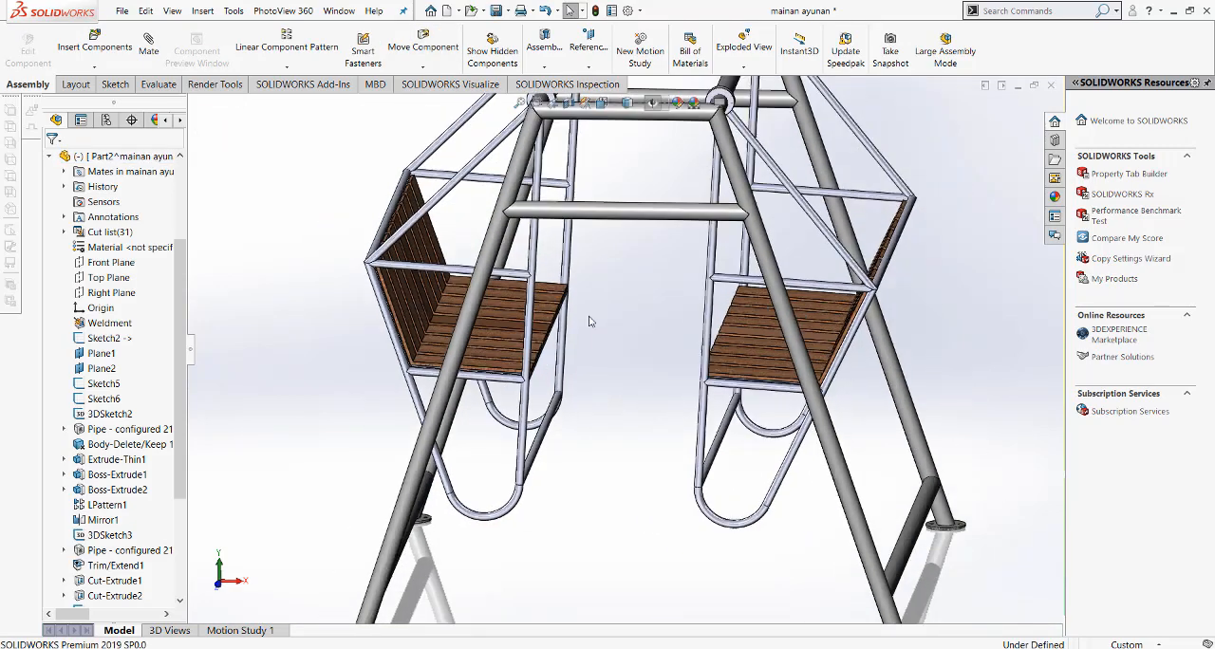
{"action": "left_click", "coordinate": [604, 105]}
{"action": "left_click", "coordinate": [673, 139]}
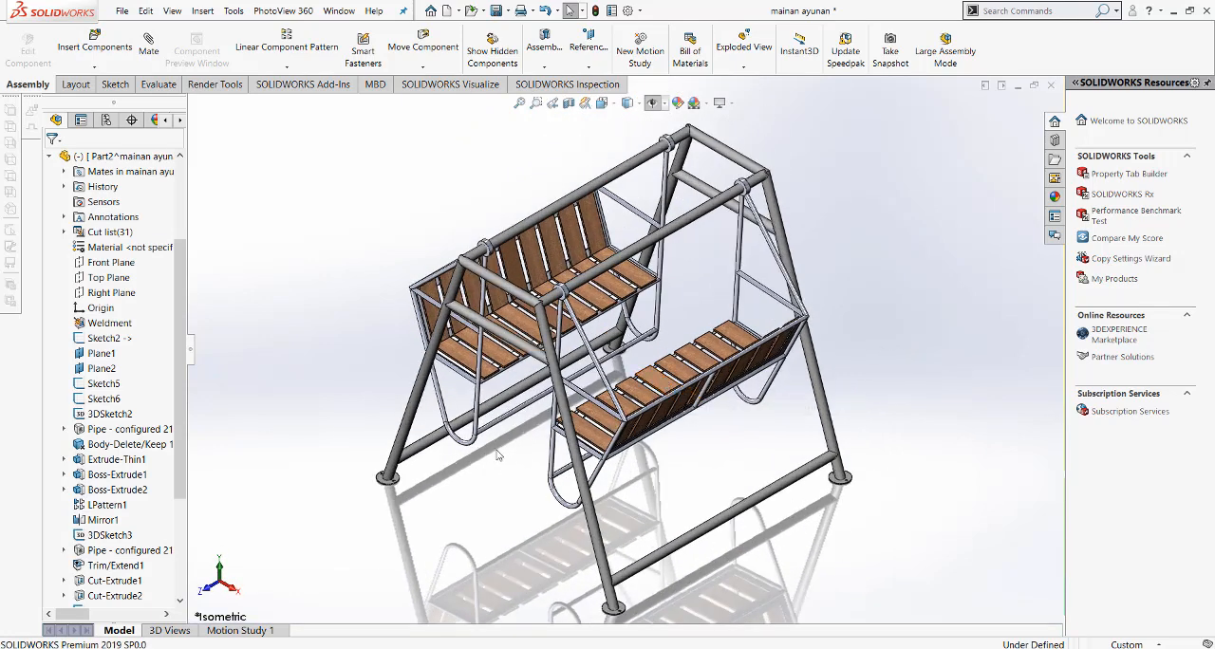
{"action": "scroll", "coordinate": [509, 430], "scroll_direction": "down", "scroll_amount": 1}
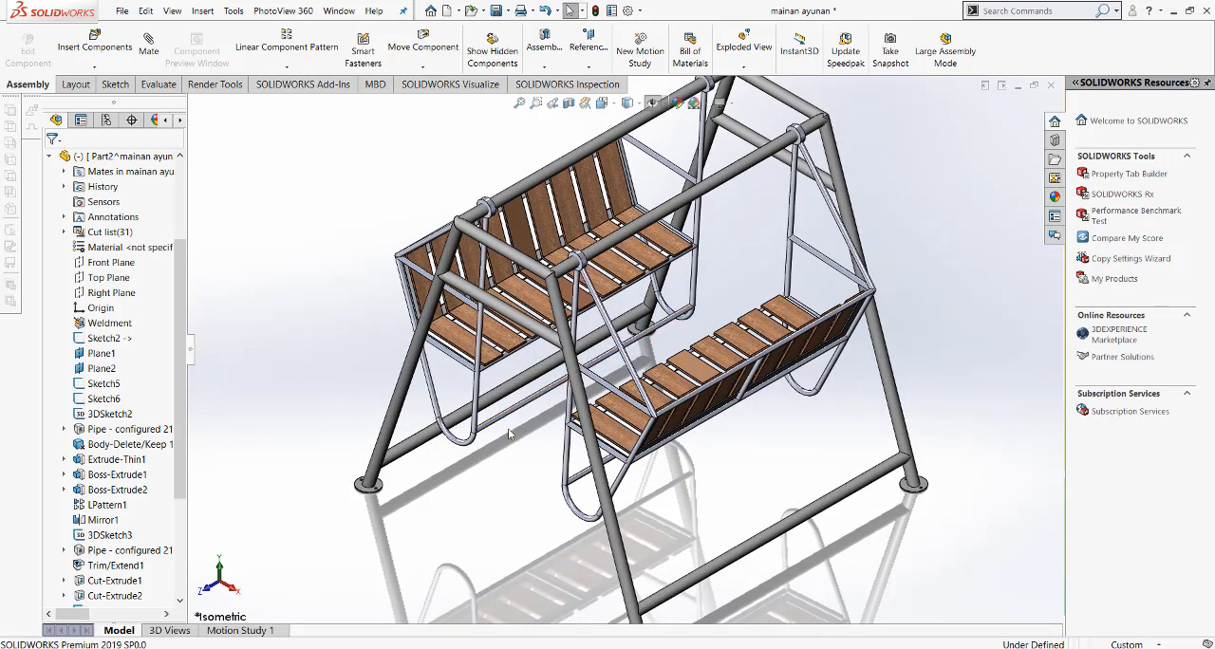
{"action": "scroll", "coordinate": [508, 428], "scroll_direction": "down", "scroll_amount": 1}
{"action": "key", "text": "z"}
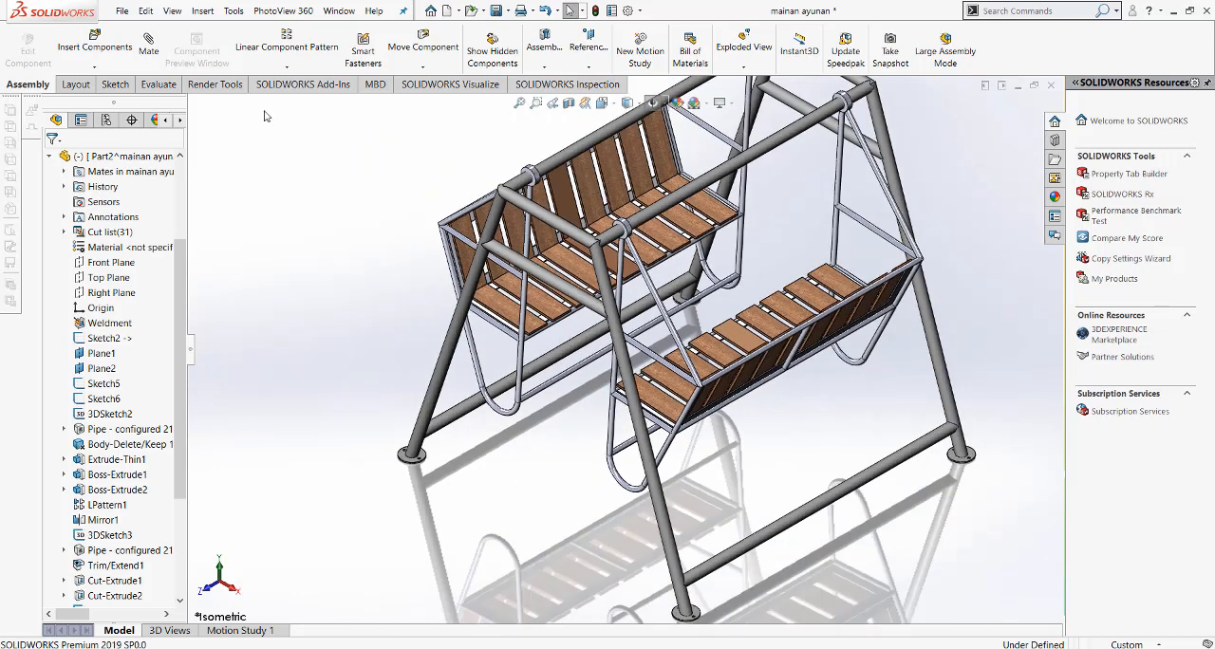
Step: Create a new part and start a sketch on its Top plane
{"action": "left_click", "coordinate": [444, 11]}
{"action": "left_click", "coordinate": [512, 498]}
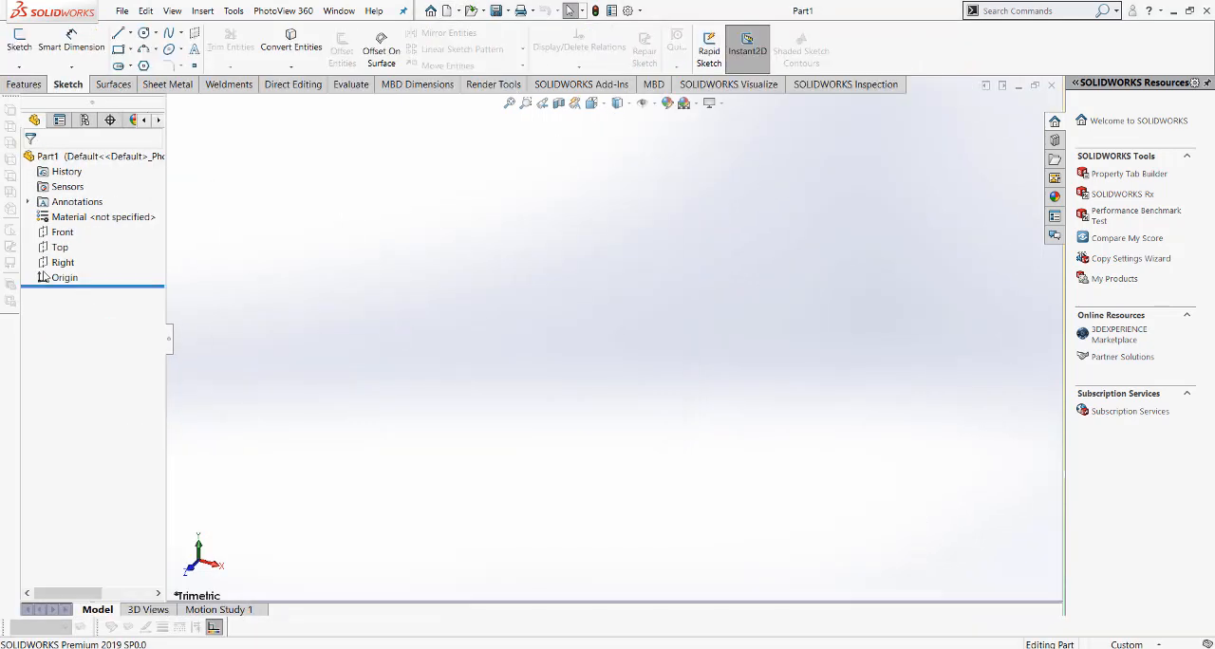
{"action": "left_click", "coordinate": [60, 247]}
{"action": "left_click", "coordinate": [72, 229]}
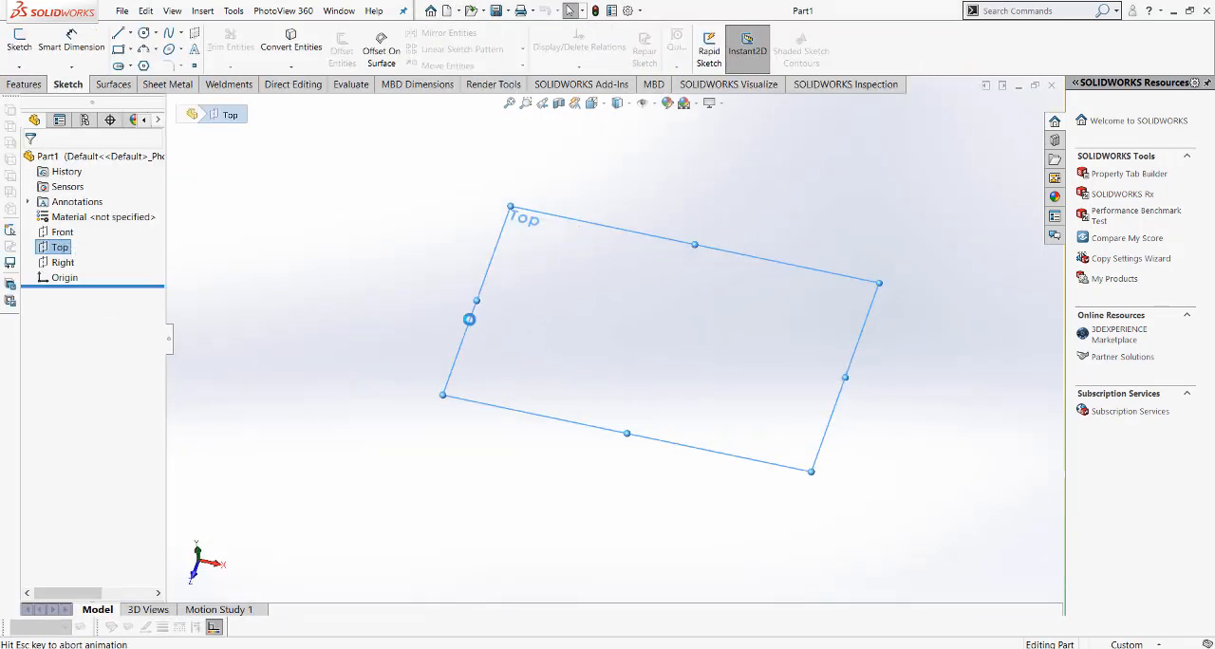
{"action": "left_click", "coordinate": [130, 34]}
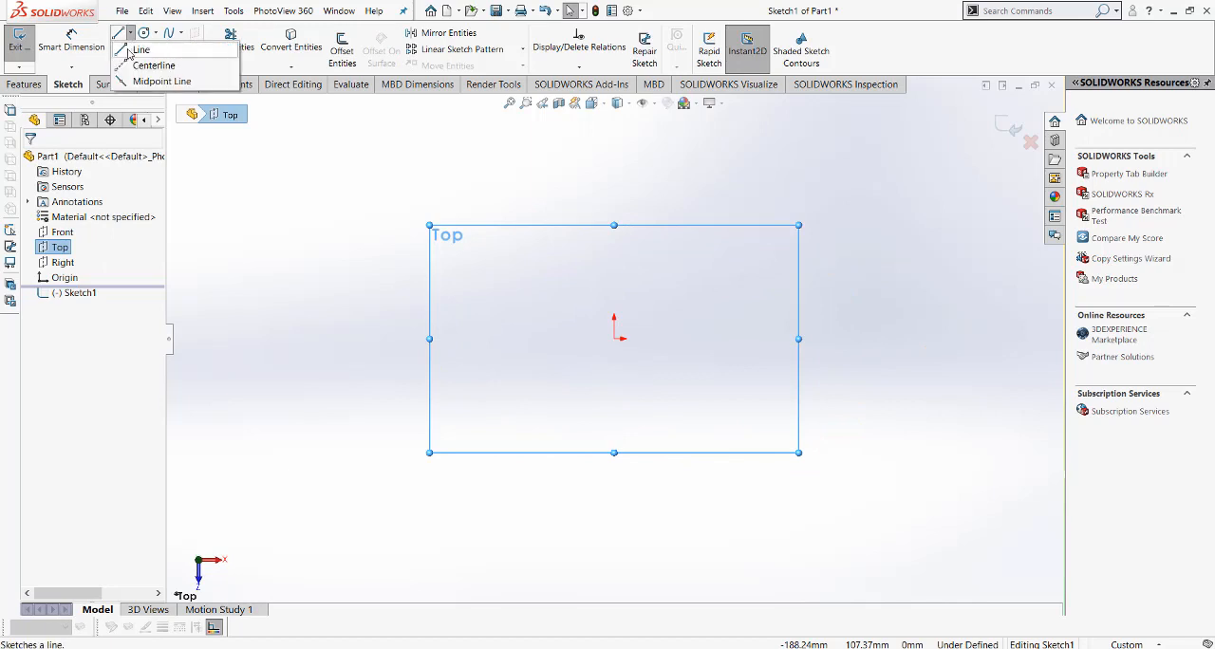
{"action": "left_click", "coordinate": [271, 172]}
Step: Sketch a center rectangle about 125 mm wide, centred on the origin, with its longer sides running along Z
{"action": "left_click", "coordinate": [130, 50]}
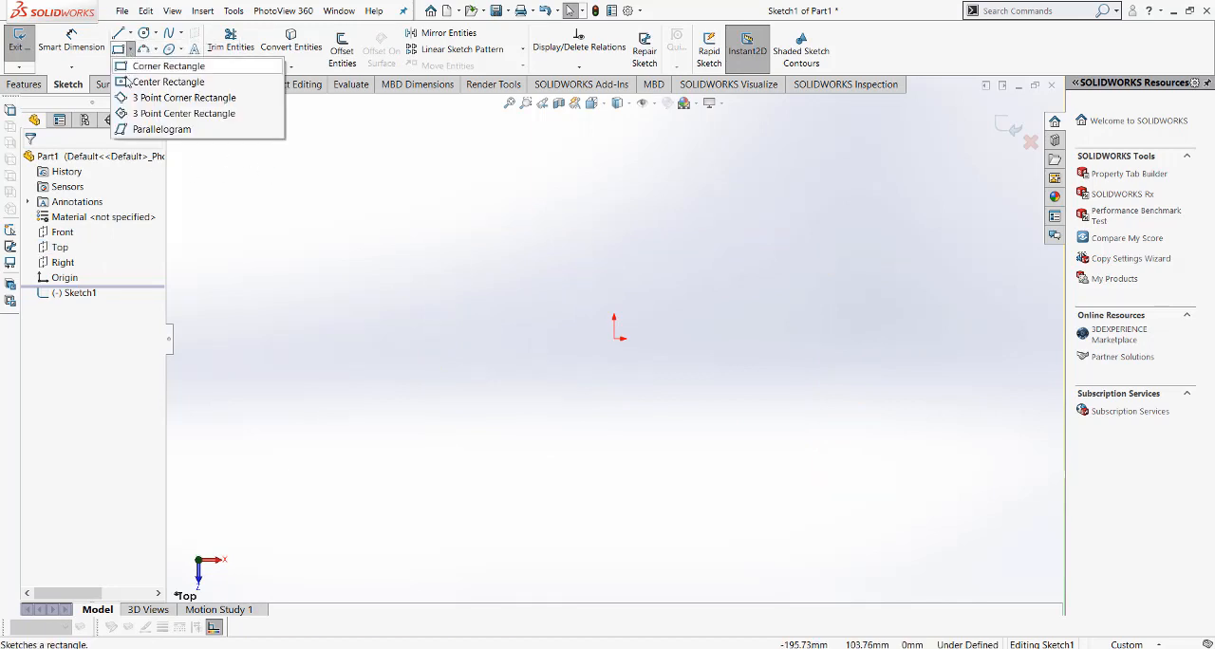
{"action": "left_click", "coordinate": [152, 81]}
{"action": "left_click", "coordinate": [614, 339]}
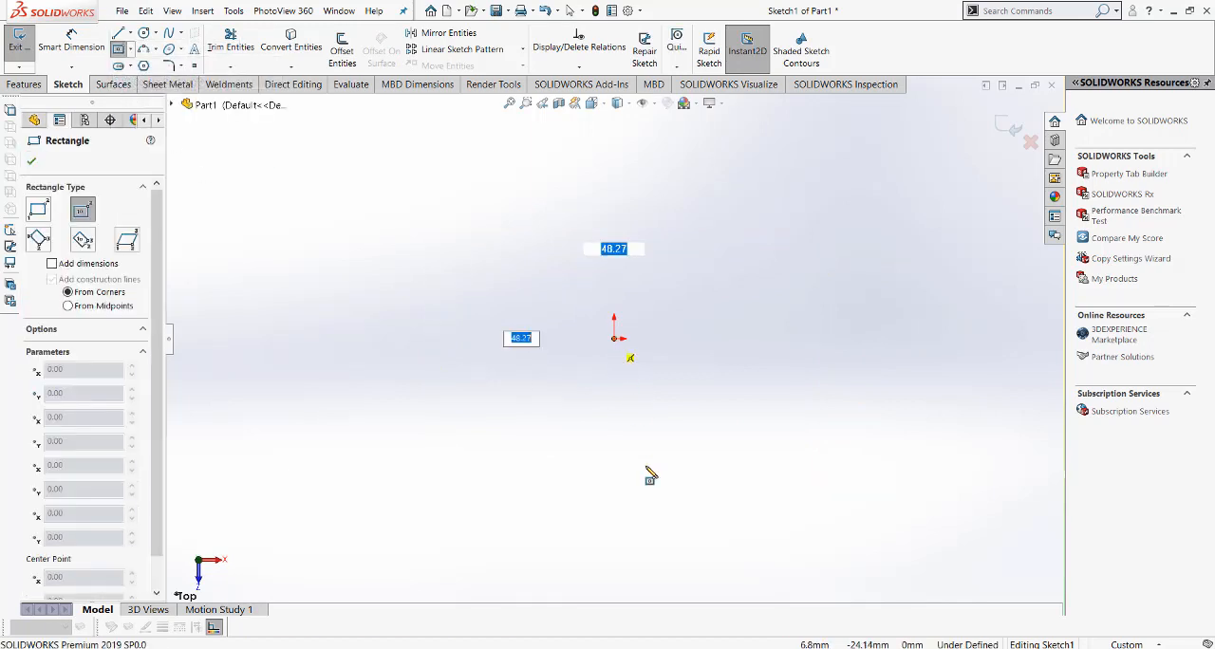
{"action": "left_click", "coordinate": [756, 555]}
Step: Dimension the rectangle with Smart Dimension, setting its width to 450 mm and its length to 1200 mm
{"action": "right_click", "coordinate": [843, 367]}
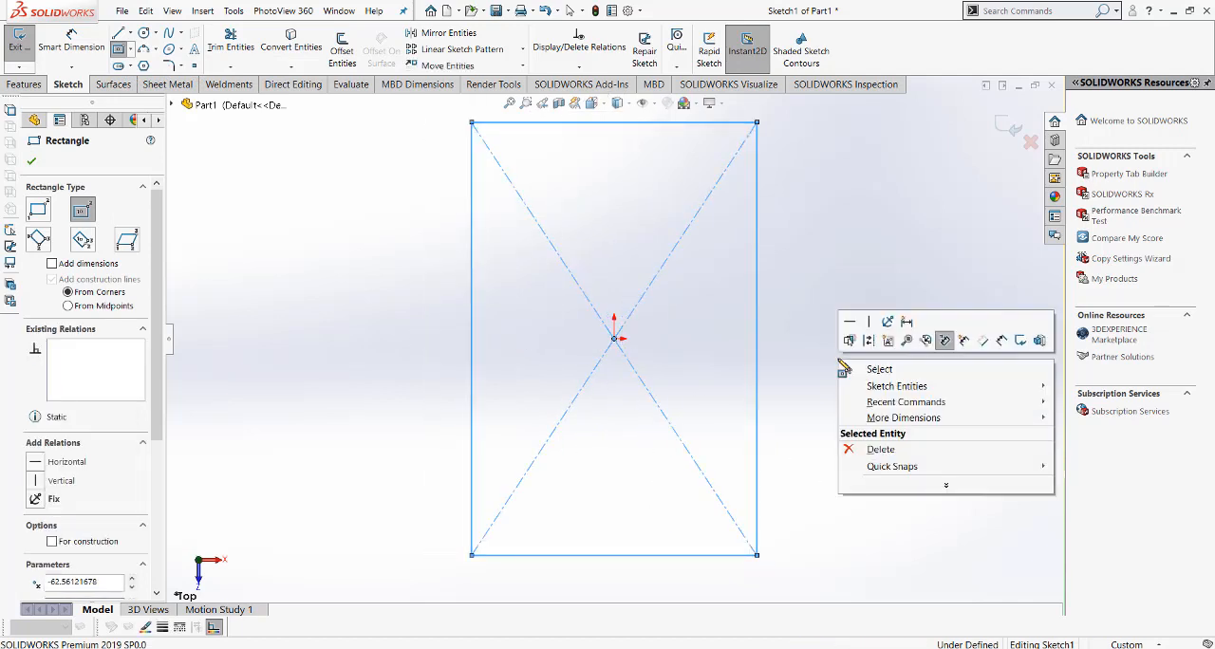
{"action": "left_click", "coordinate": [963, 340]}
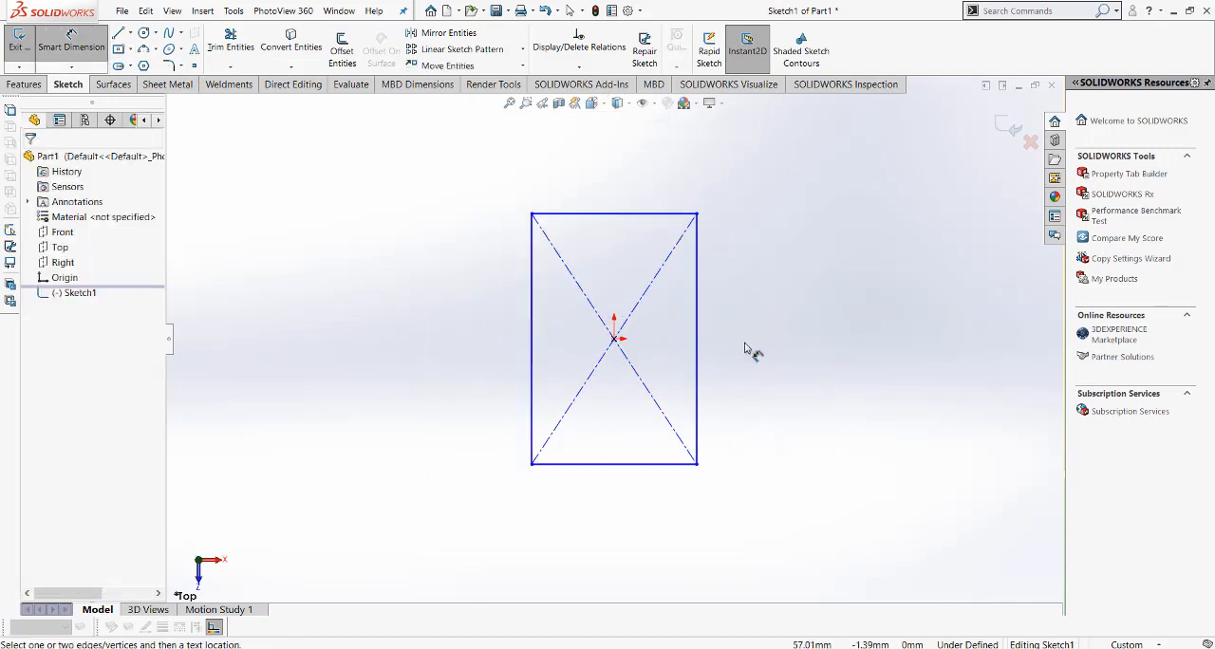
{"action": "left_click", "coordinate": [664, 214]}
{"action": "left_click", "coordinate": [666, 195]}
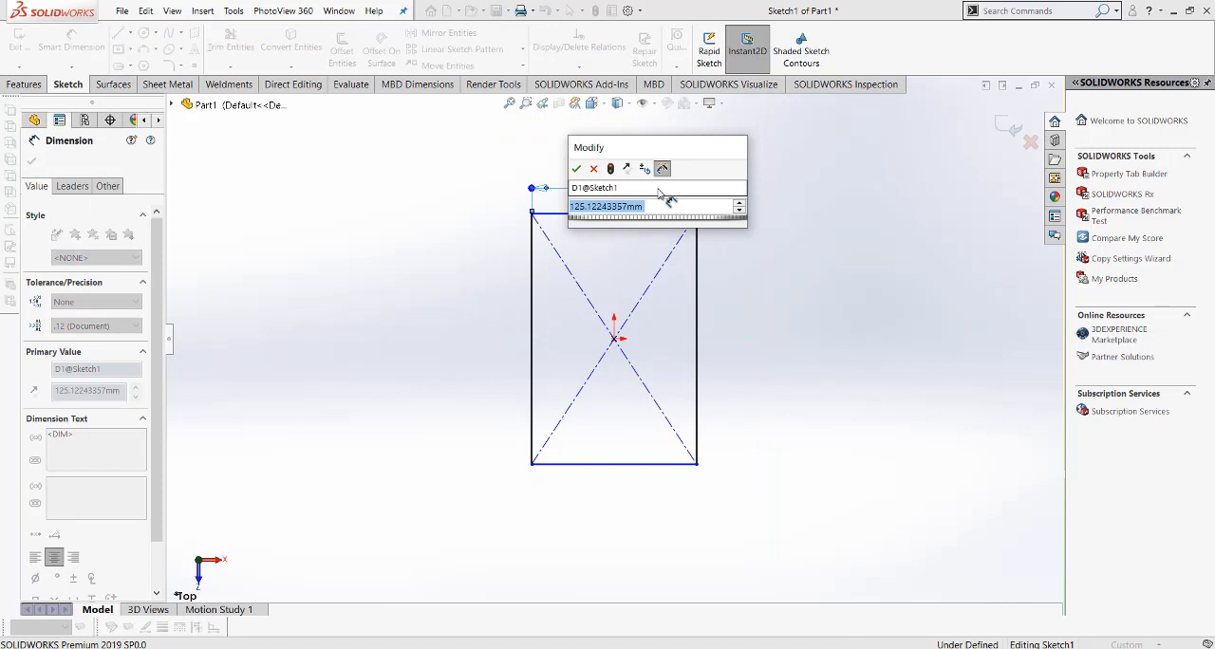
{"action": "type", "text": "450"}
{"action": "key", "text": "Return"}
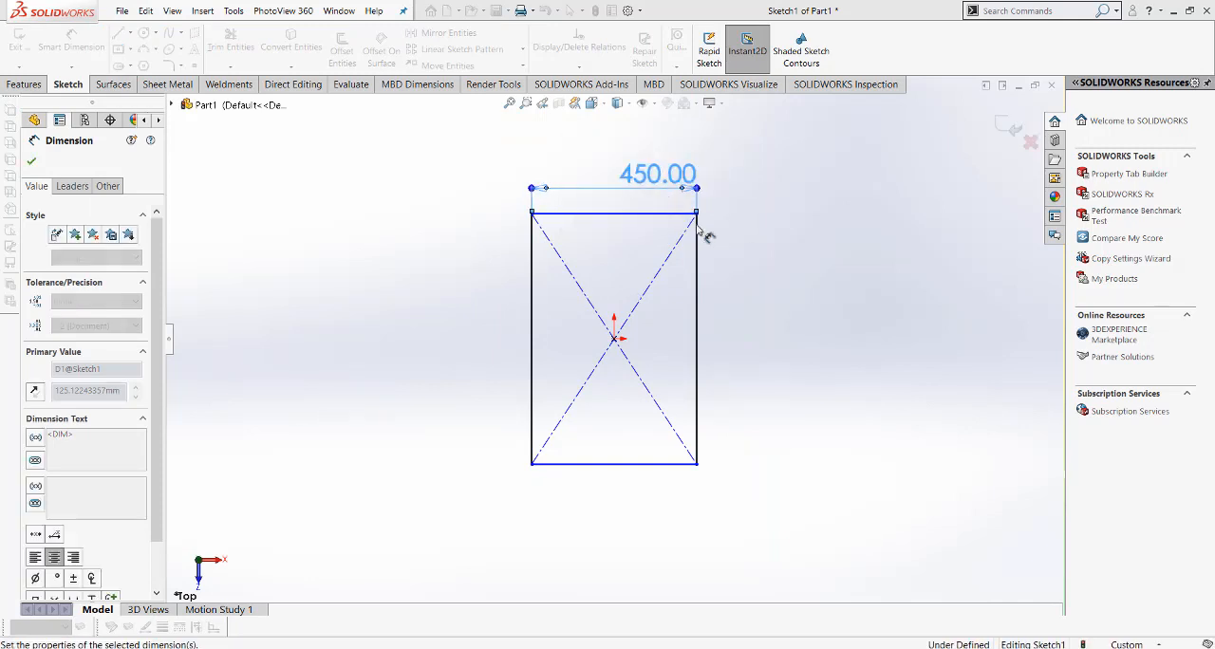
{"action": "left_click", "coordinate": [699, 347]}
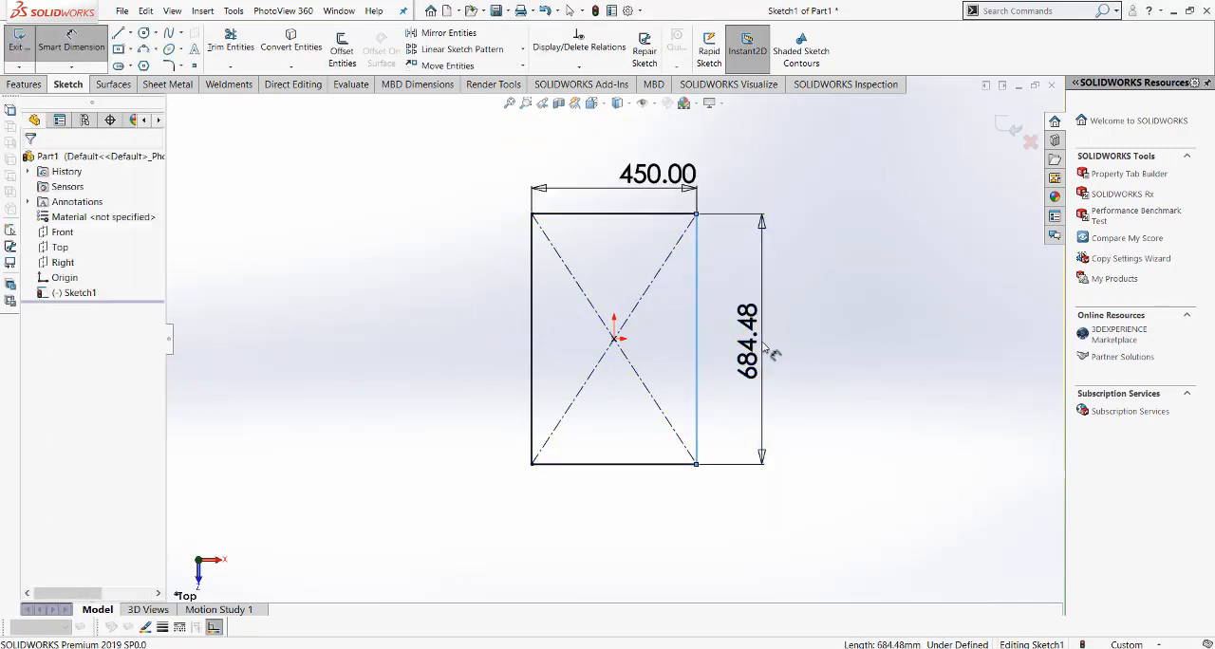
{"action": "left_click", "coordinate": [771, 353]}
{"action": "type", "text": "1300"}
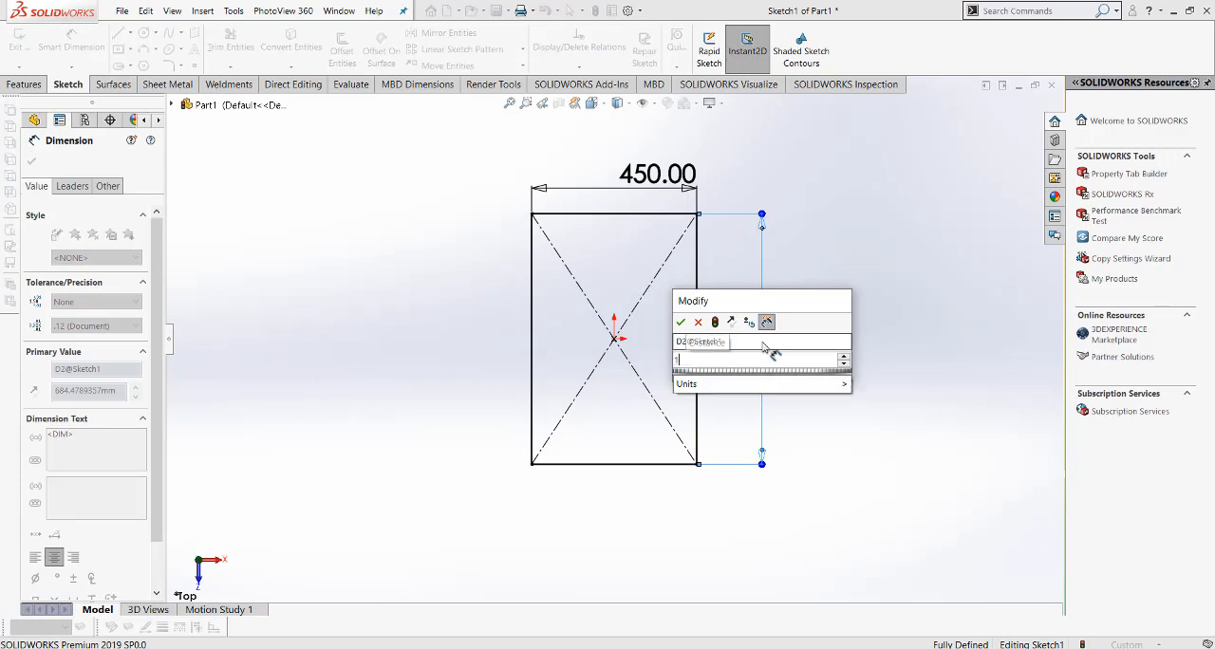
{"action": "key", "text": "Return"}
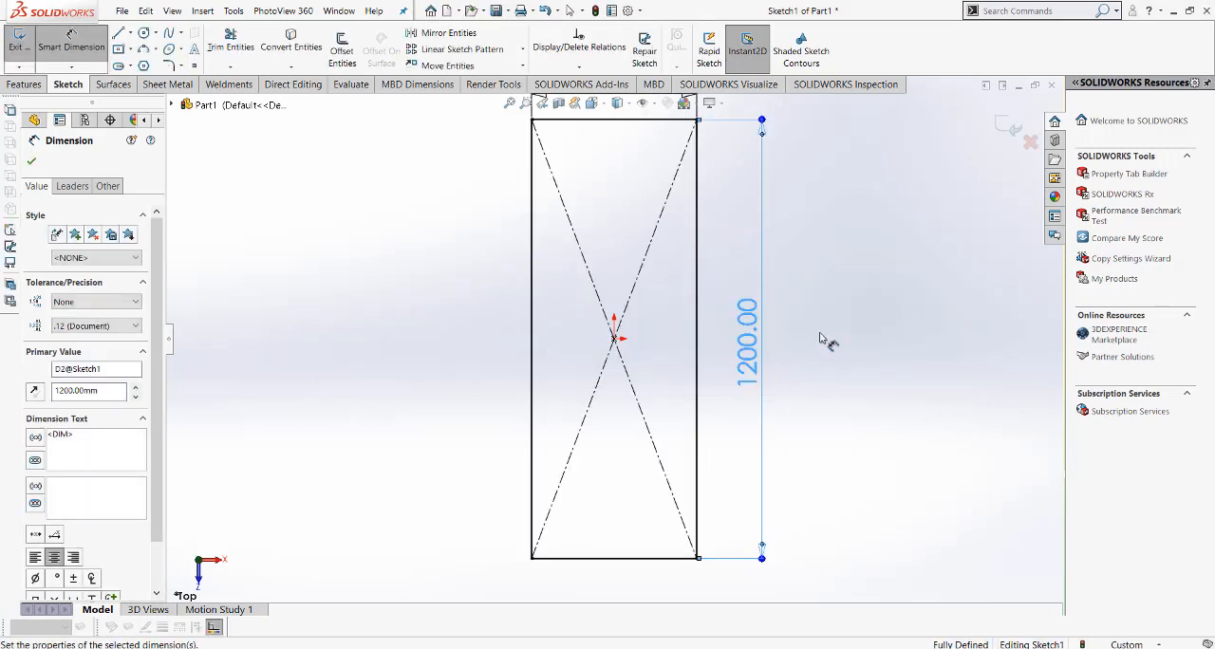
{"action": "right_click", "coordinate": [859, 327]}
{"action": "left_click", "coordinate": [896, 372]}
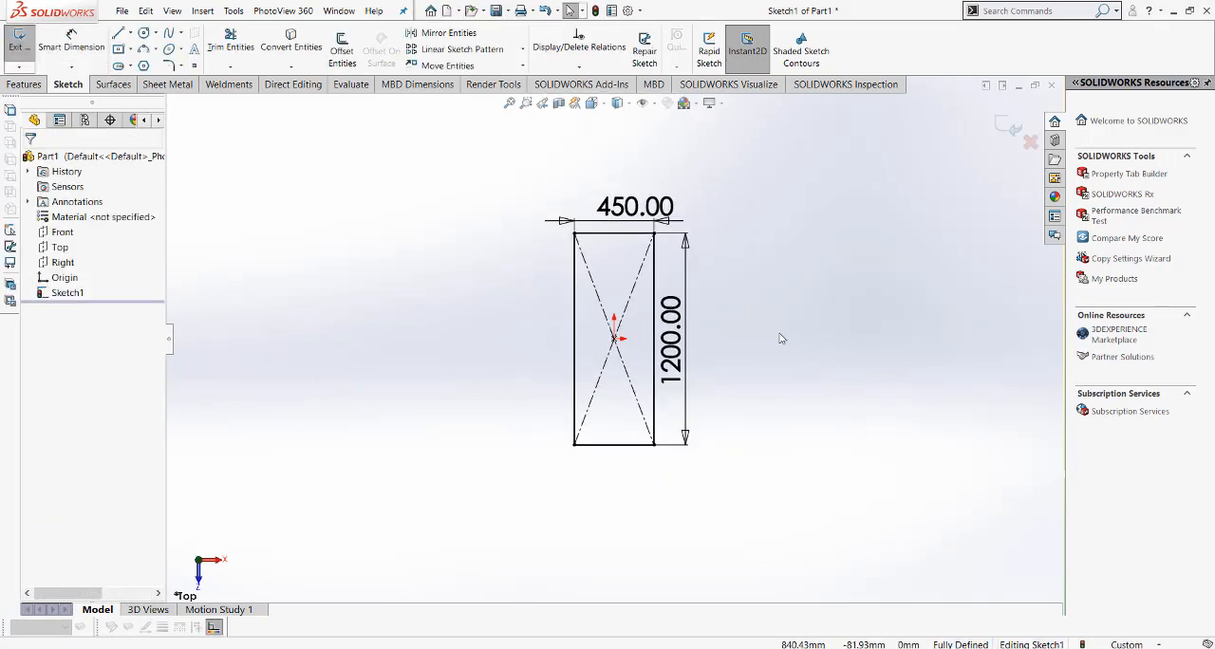
Step: Draw a line across the rectangle between its long sides, dimension it 50 mm from the lower short side, and exit the sketch
{"action": "left_click", "coordinate": [118, 33]}
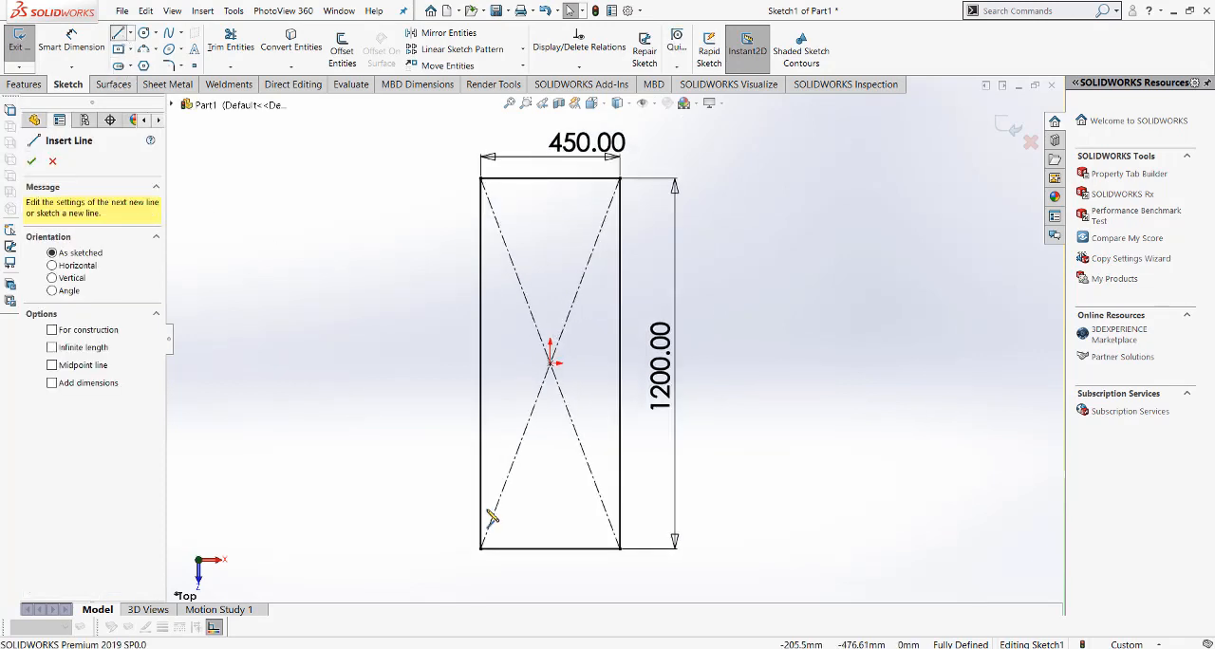
{"action": "left_click", "coordinate": [621, 499]}
{"action": "right_click", "coordinate": [621, 500]}
{"action": "left_click", "coordinate": [664, 509]}
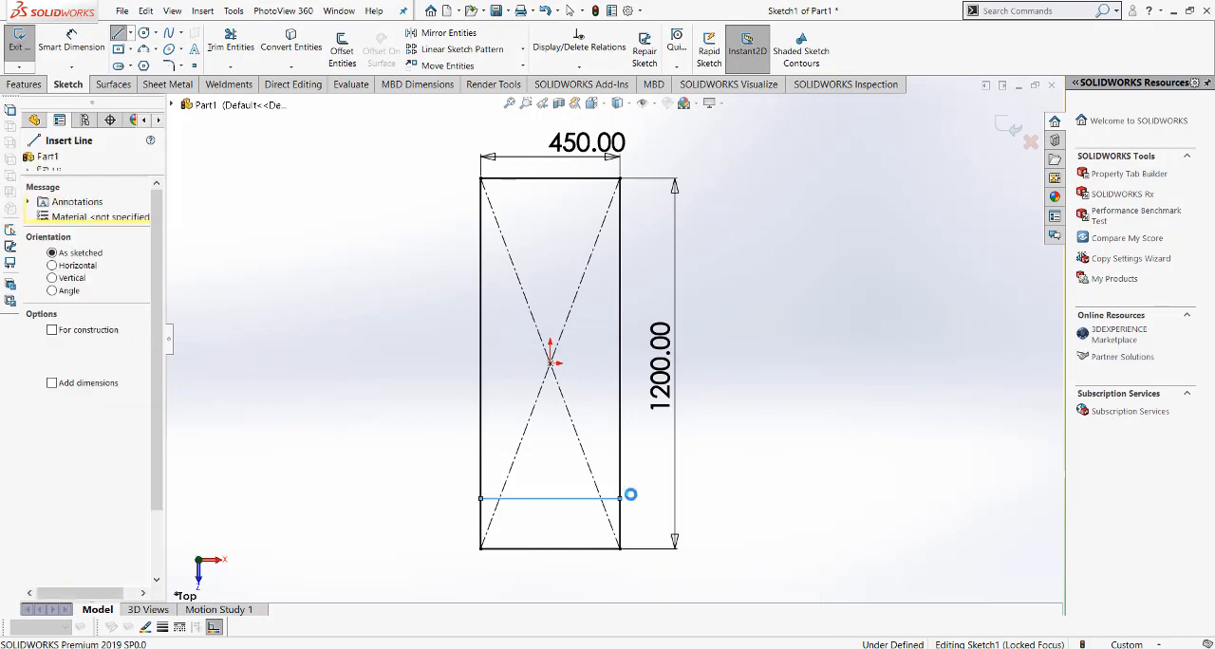
{"action": "left_click", "coordinate": [562, 497]}
{"action": "left_click", "coordinate": [565, 549]}
{"action": "left_click", "coordinate": [431, 527]}
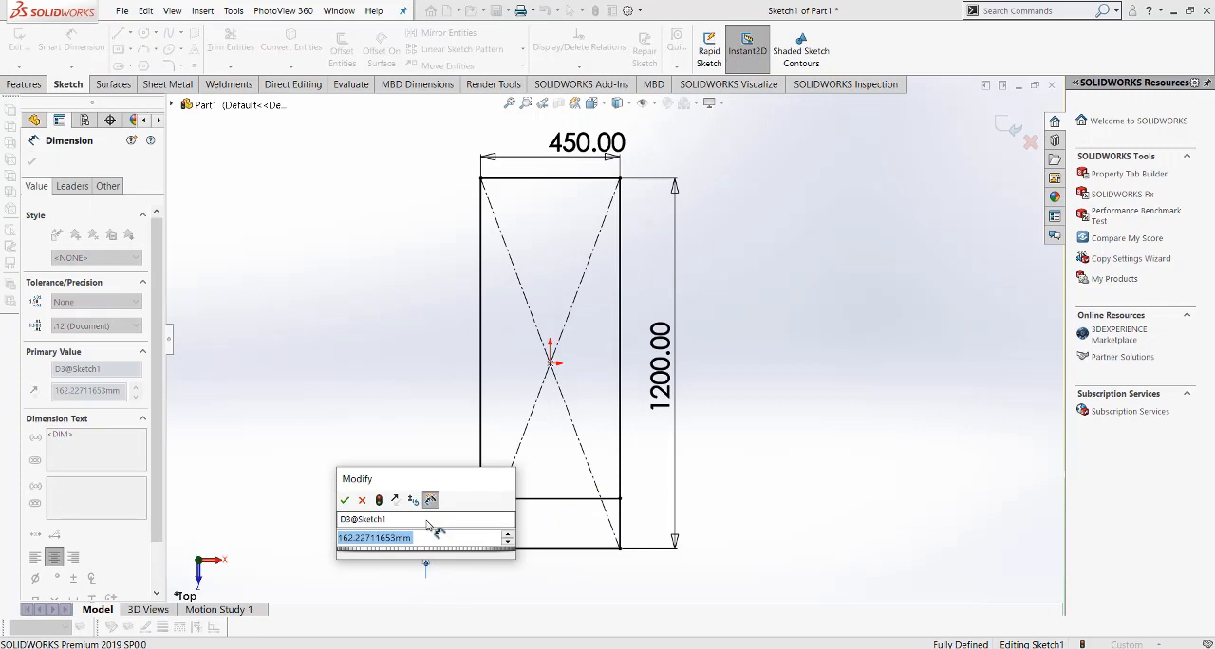
{"action": "type", "text": "50"}
{"action": "key", "text": "Return"}
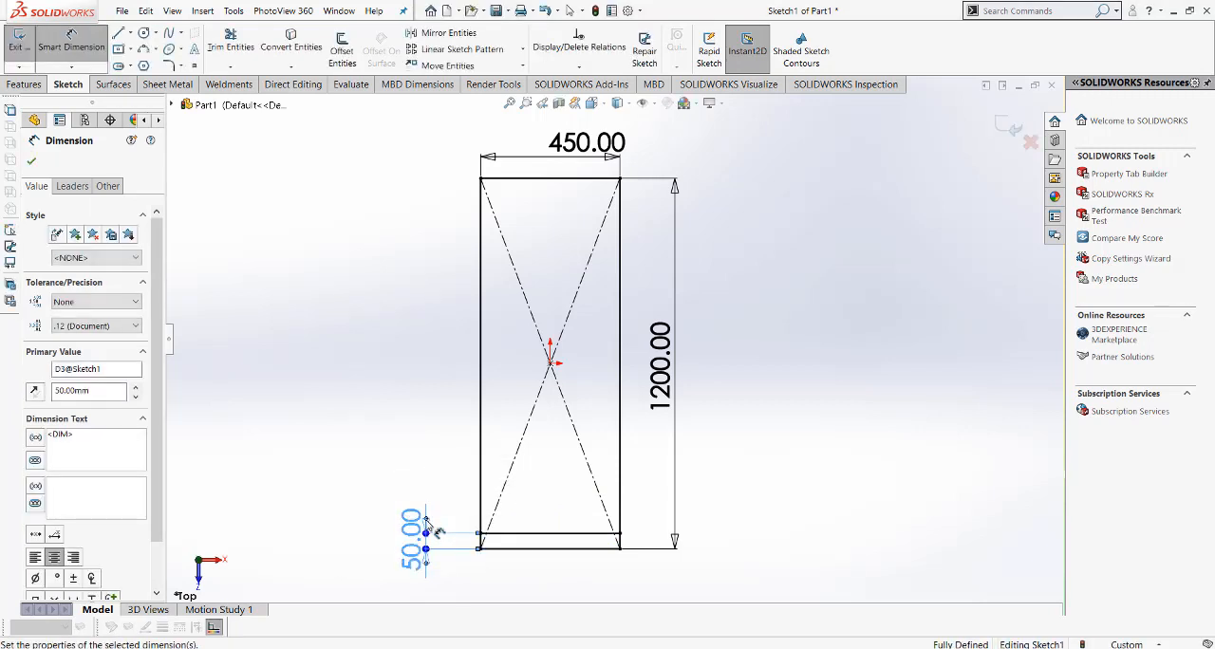
{"action": "left_click", "coordinate": [425, 431]}
{"action": "right_click", "coordinate": [424, 431]}
{"action": "left_click", "coordinate": [463, 471]}
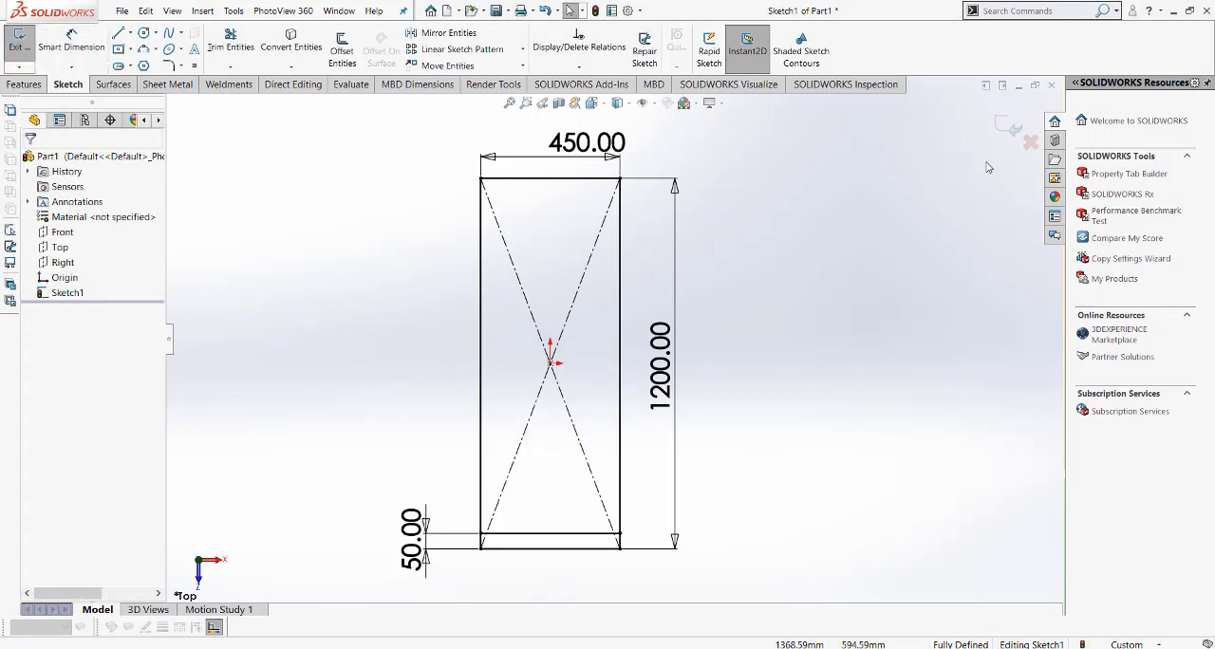
{"action": "left_click", "coordinate": [1010, 125]}
Step: Start an iso structural member with the configured pipe profile, size 21.3 x 2.3, along all four sides of the rectangle
{"action": "left_click", "coordinate": [591, 103]}
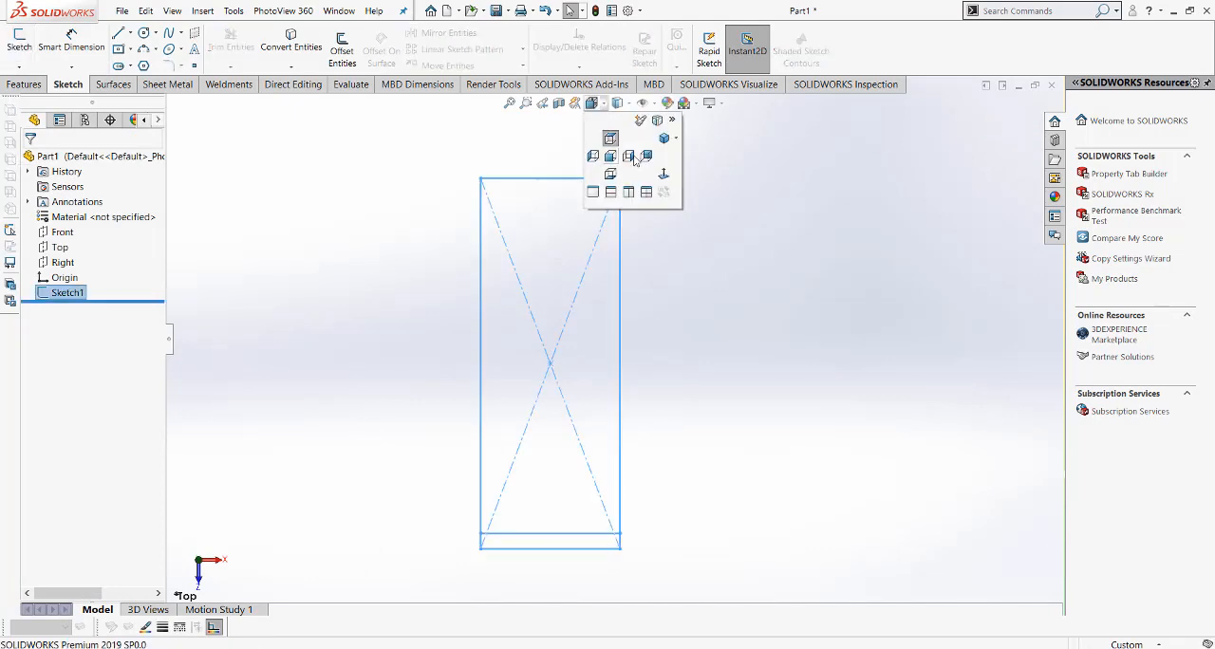
{"action": "left_click", "coordinate": [665, 140]}
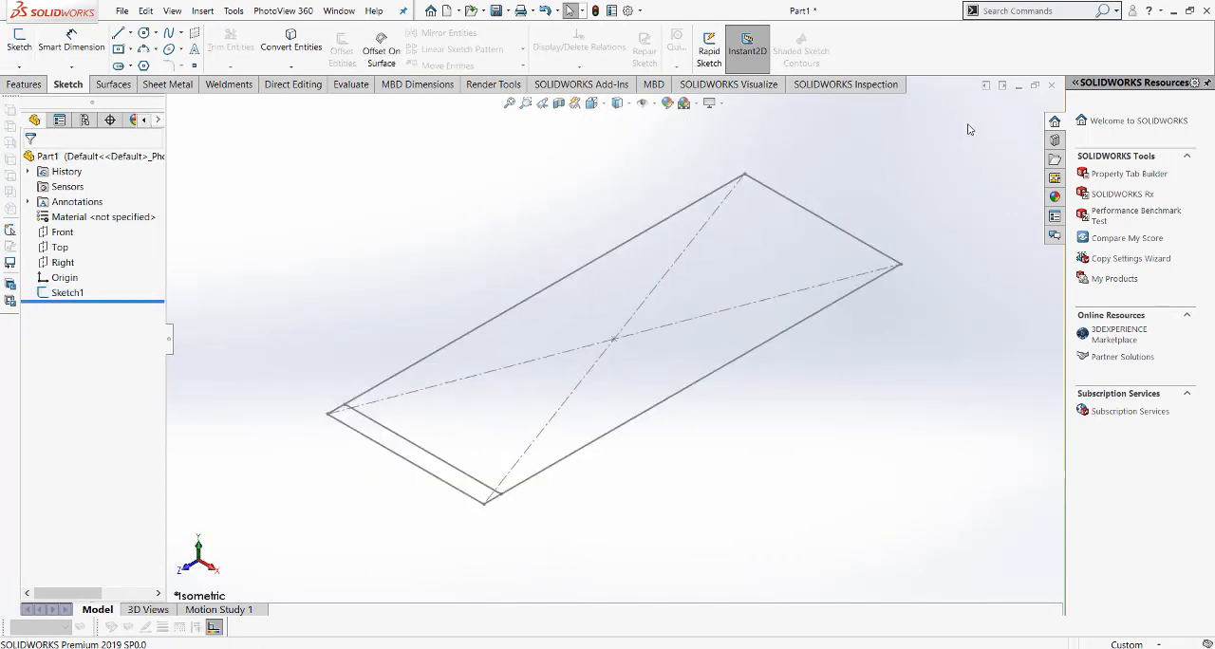
{"action": "left_click", "coordinate": [251, 87]}
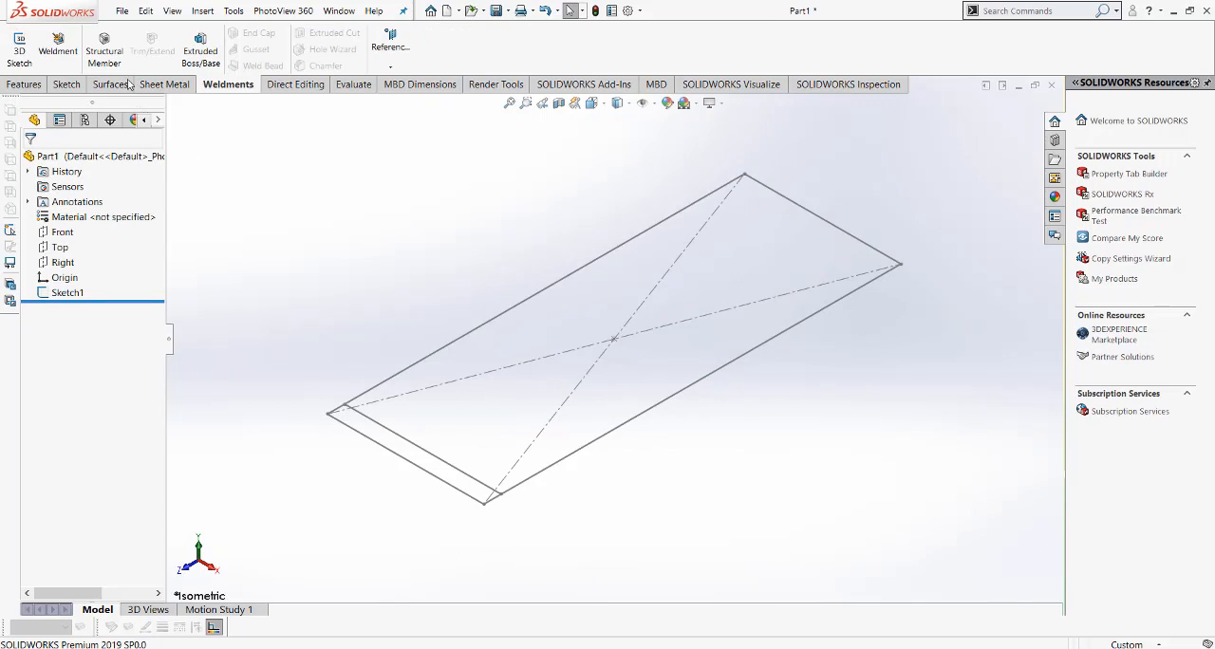
{"action": "left_click", "coordinate": [104, 50]}
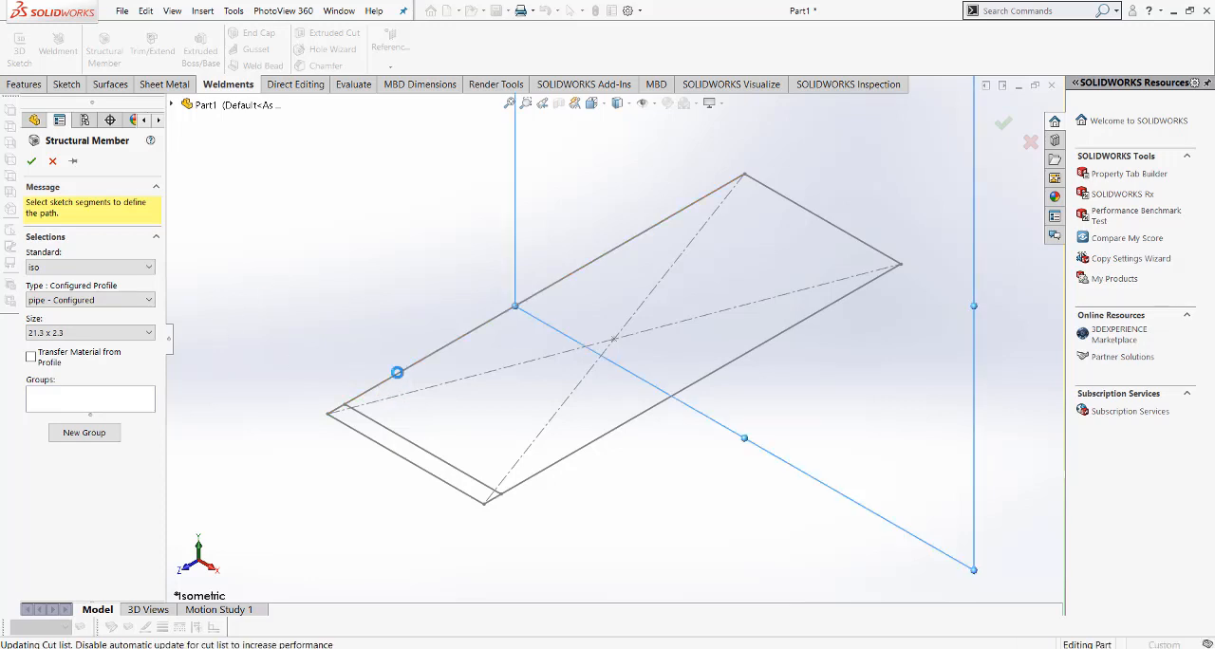
{"action": "left_click", "coordinate": [400, 379]}
{"action": "left_click", "coordinate": [380, 444]}
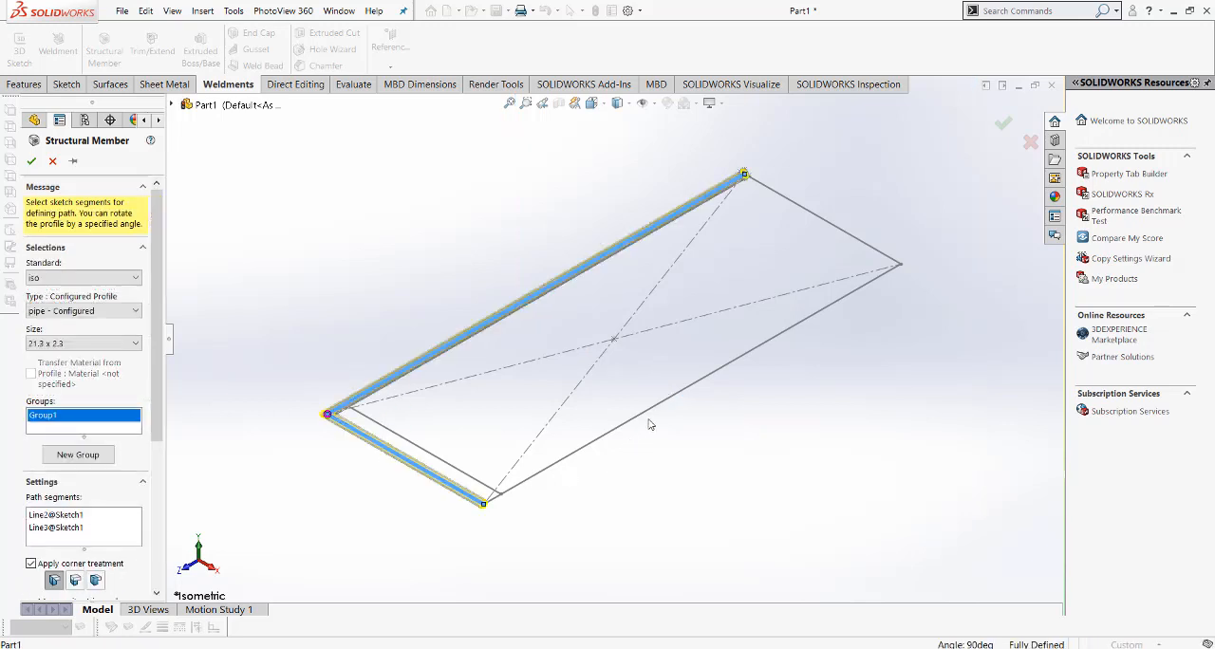
{"action": "left_click", "coordinate": [660, 410]}
{"action": "left_click", "coordinate": [822, 223]}
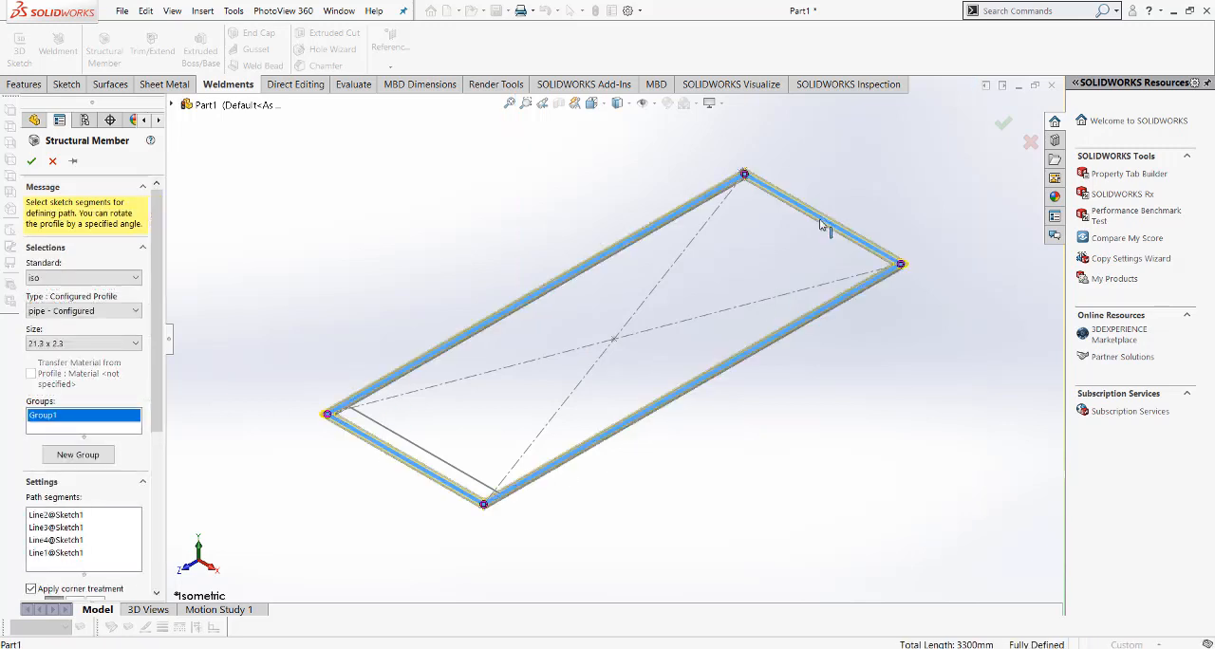
Step: Add the inner cross line as a second group of the structural member and finish the pipe frame
{"action": "left_click", "coordinate": [82, 454]}
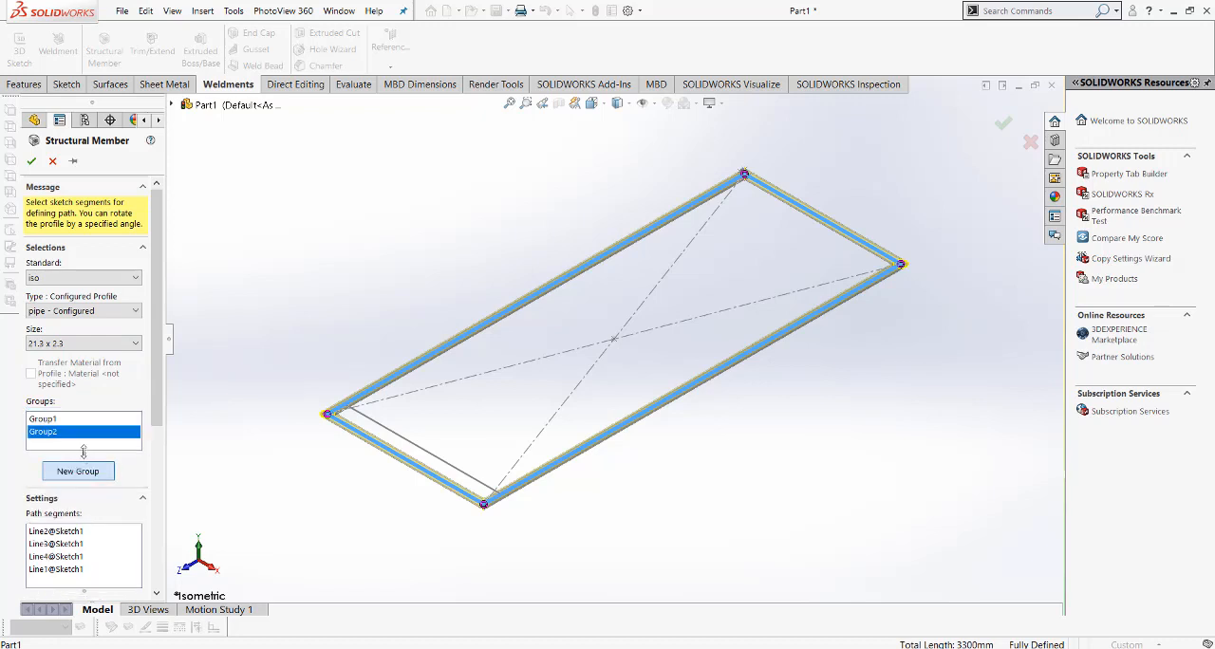
{"action": "left_click", "coordinate": [375, 427]}
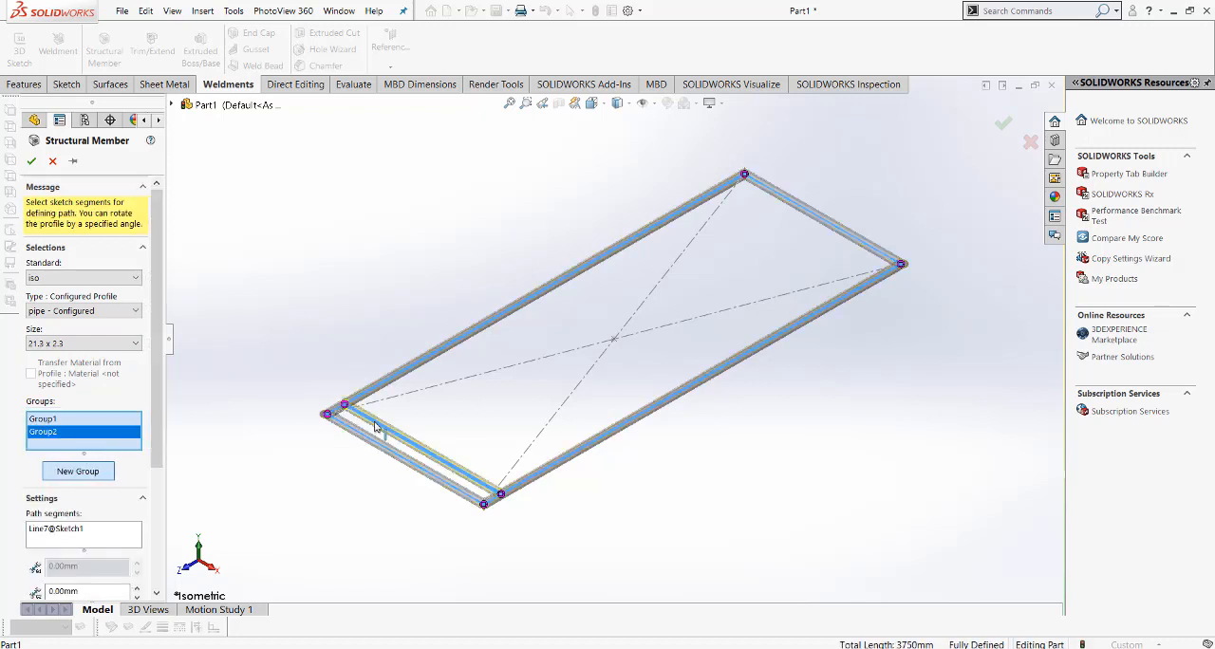
{"action": "left_click", "coordinate": [31, 162]}
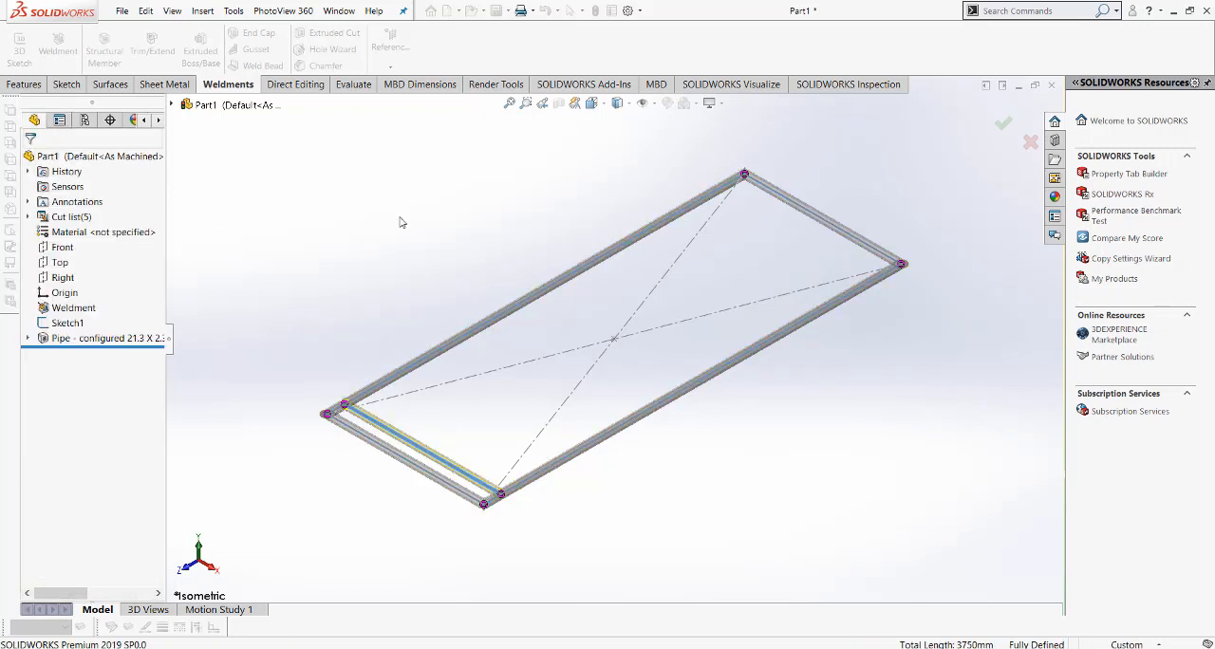
Step: Set up a linear pattern of the cross pipe body, using the rectangle's long side as Direction 1
{"action": "left_click", "coordinate": [24, 83]}
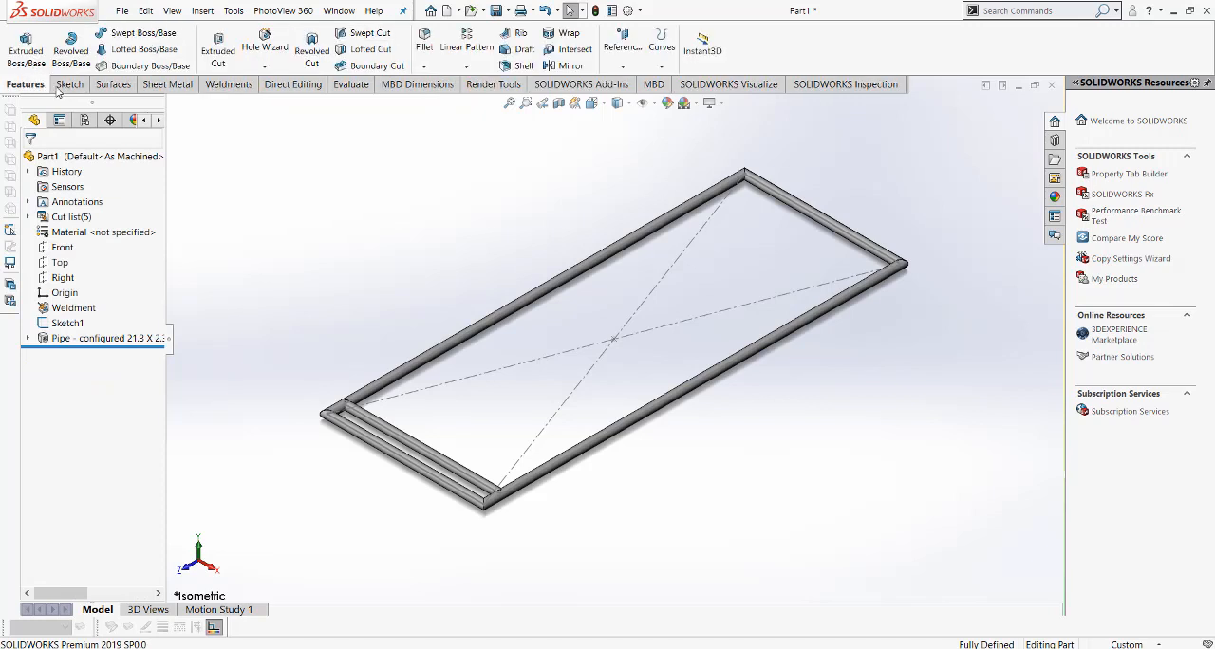
{"action": "left_click", "coordinate": [466, 66]}
{"action": "left_click", "coordinate": [480, 83]}
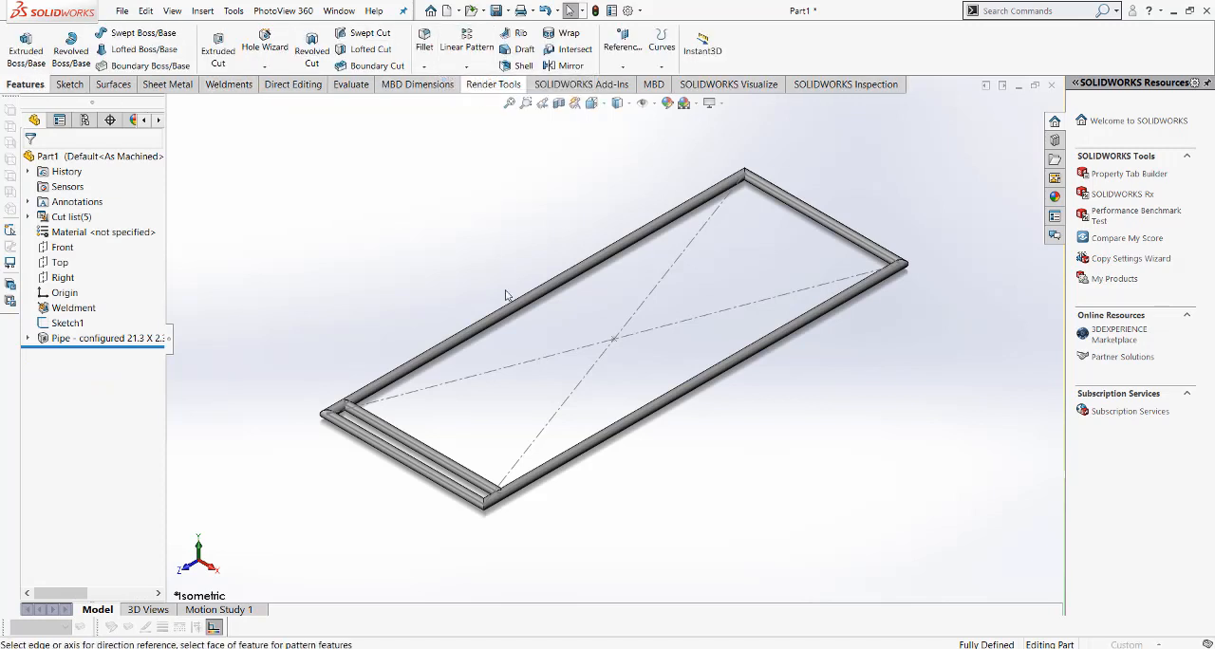
{"action": "left_click", "coordinate": [511, 316]}
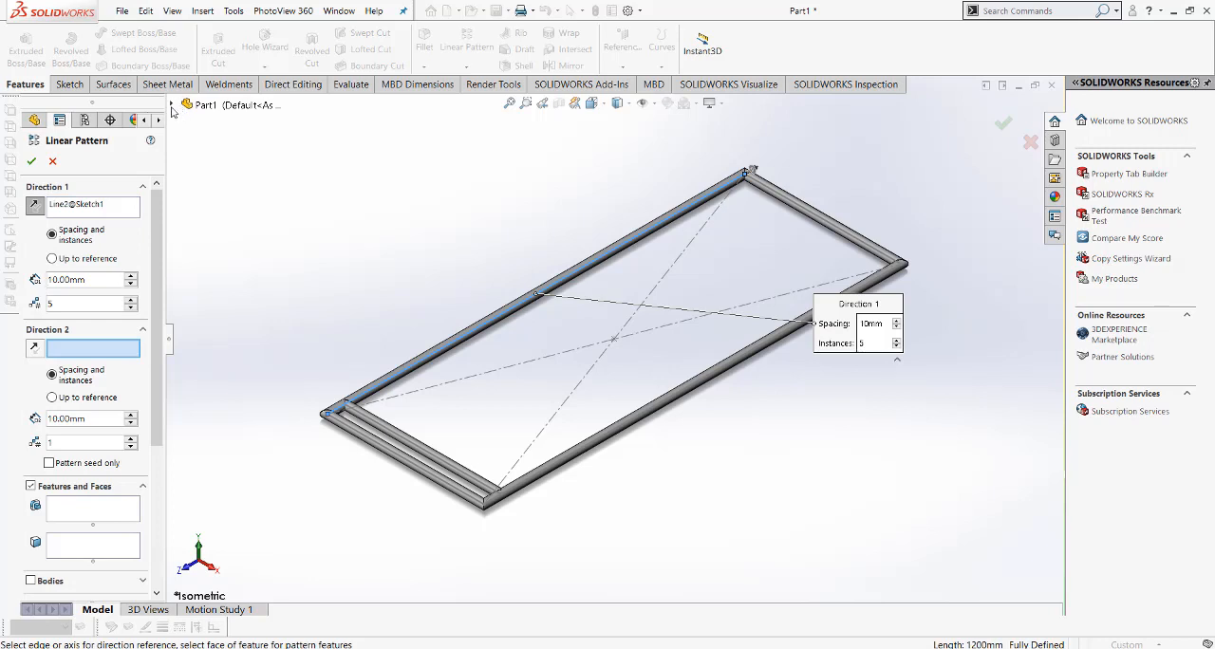
{"action": "left_click", "coordinate": [31, 581]}
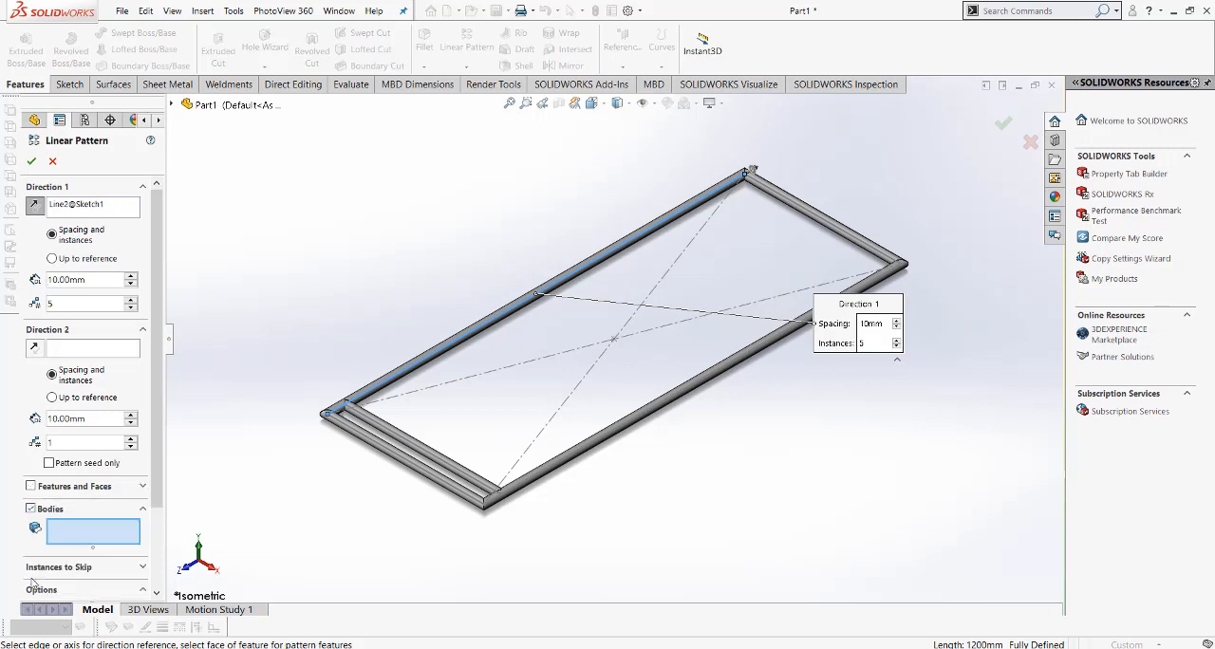
{"action": "left_click", "coordinate": [402, 433]}
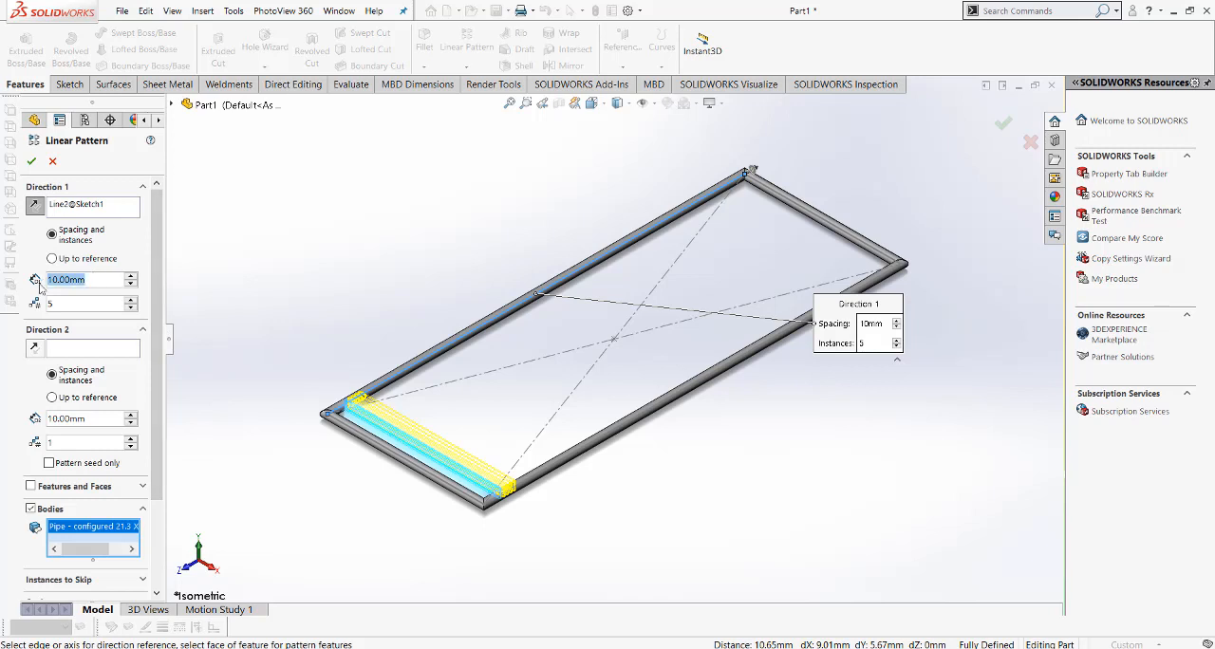
Step: Set the cross pipe pattern to 50 mm spacing and 23 instances, and complete it
{"action": "type", "text": "50"}
{"action": "key", "text": "Return"}
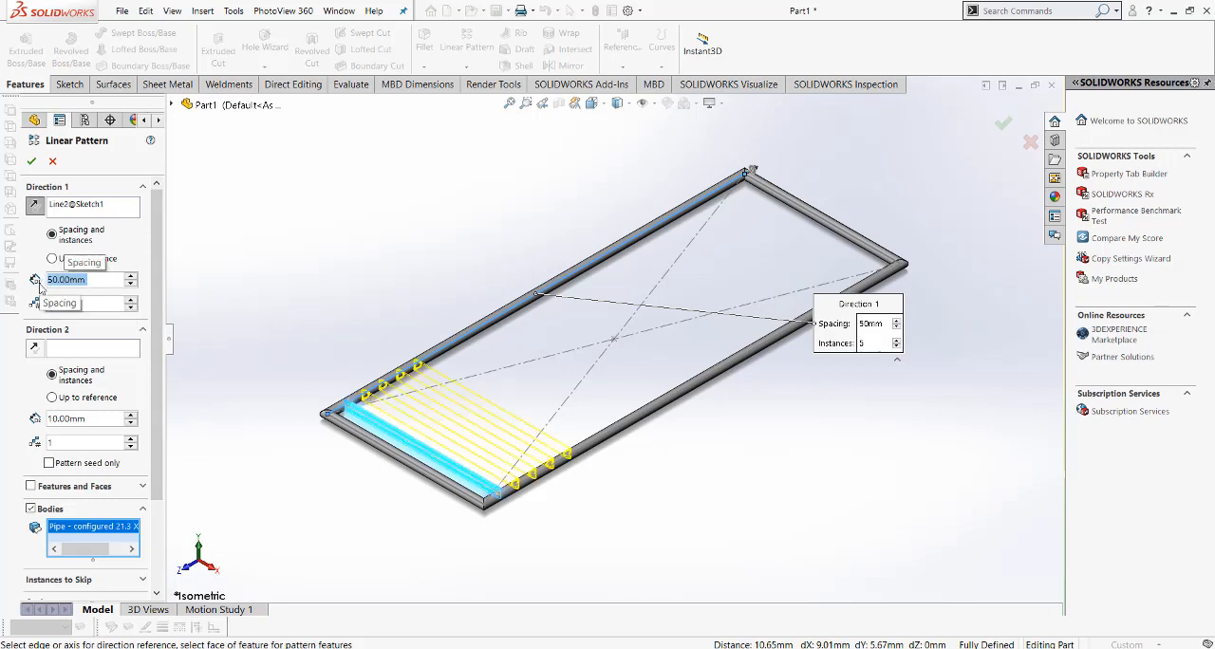
{"action": "left_click", "coordinate": [131, 301]}
{"action": "left_click", "coordinate": [131, 302]}
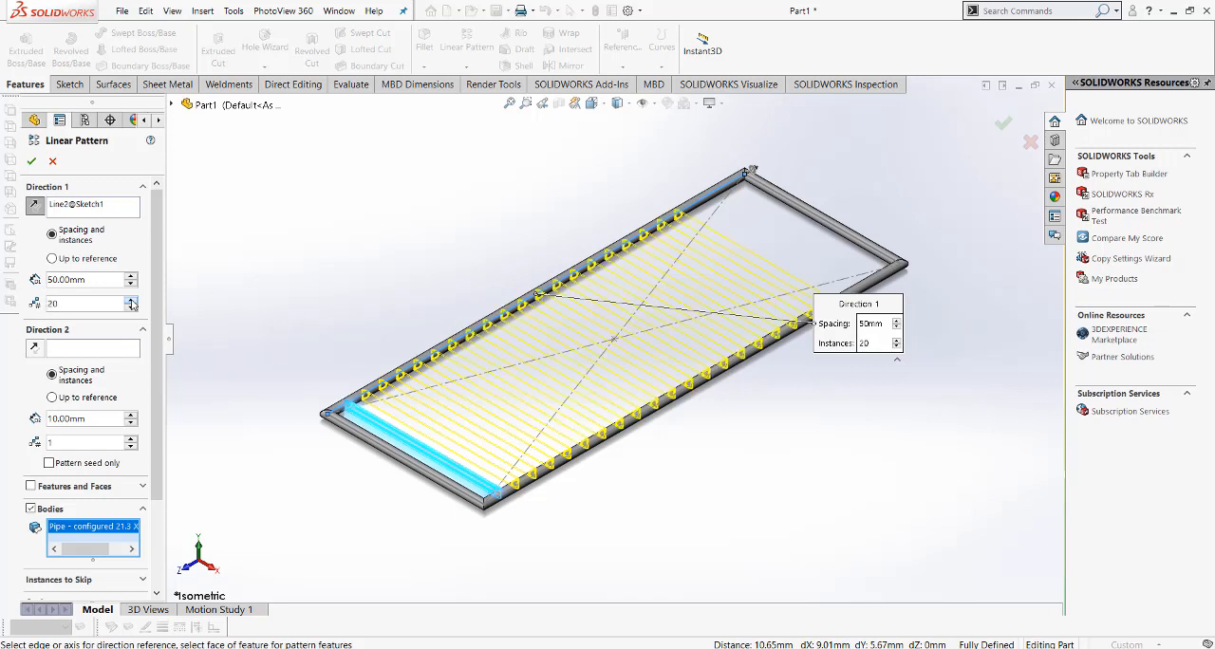
{"action": "left_click", "coordinate": [131, 307]}
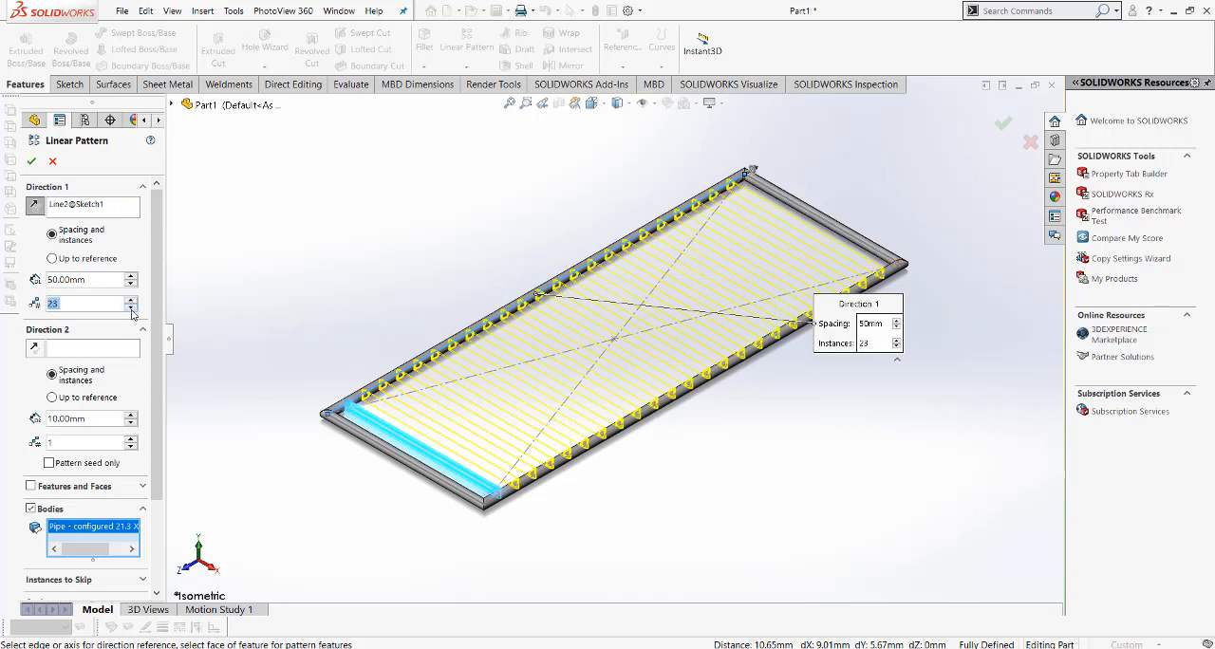
{"action": "left_click", "coordinate": [31, 161]}
Step: Create a reference plane offset 500 mm from the Front plane, towards the end with the original cross pipe
{"action": "middle_click_drag", "start_coordinate": [429, 286], "coordinate": [443, 323]}
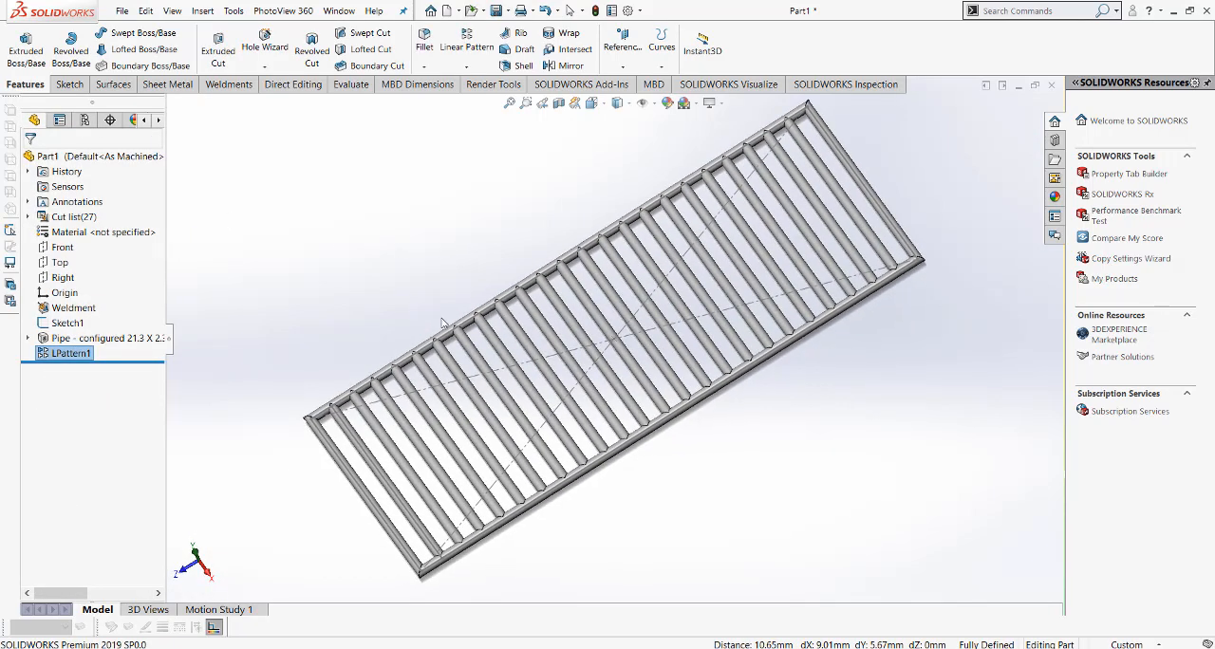
{"action": "left_click", "coordinate": [591, 103]}
{"action": "left_click", "coordinate": [666, 143]}
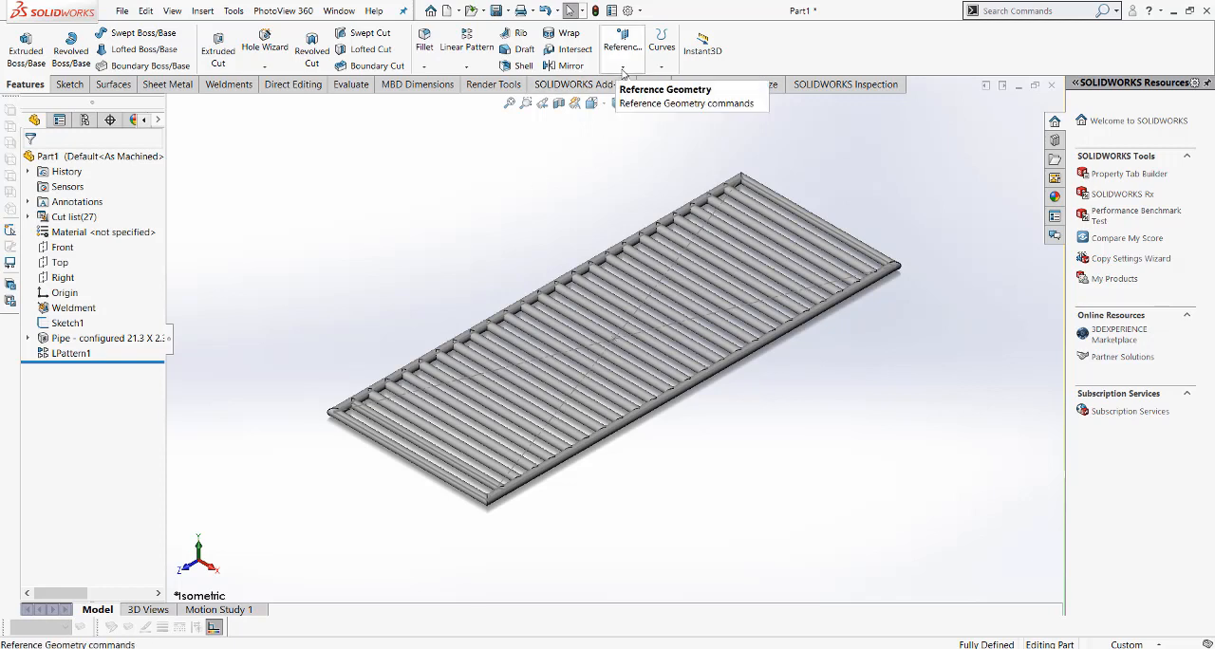
{"action": "left_click", "coordinate": [623, 68]}
{"action": "left_click", "coordinate": [628, 85]}
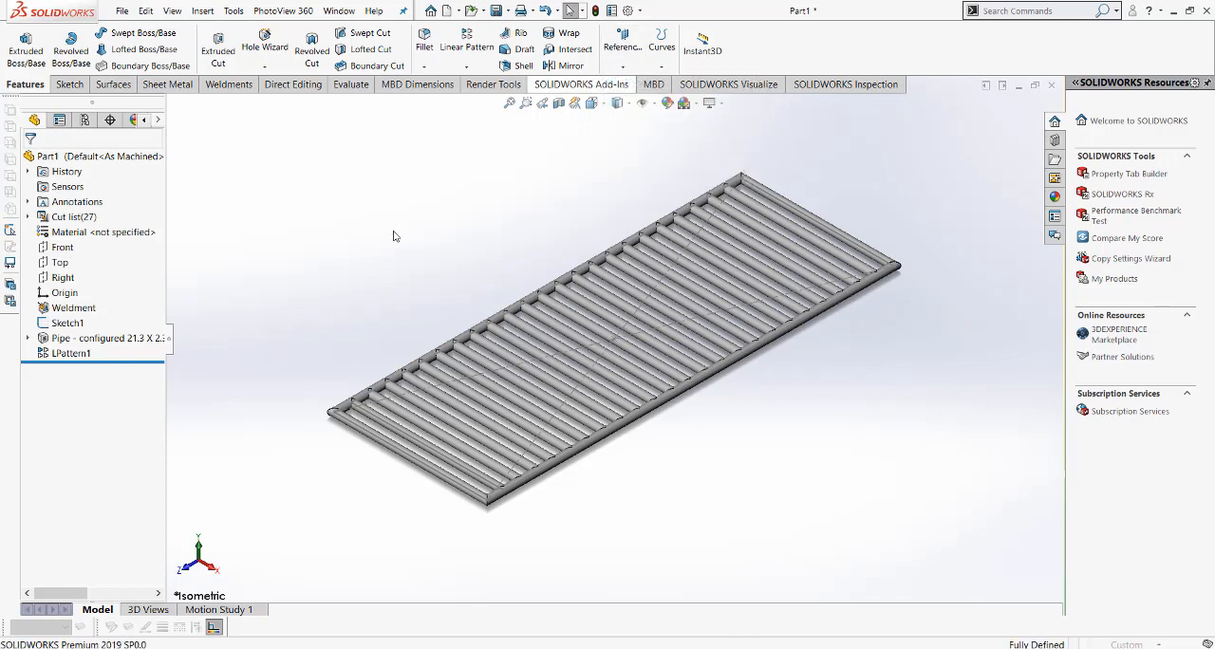
{"action": "left_click", "coordinate": [173, 105]}
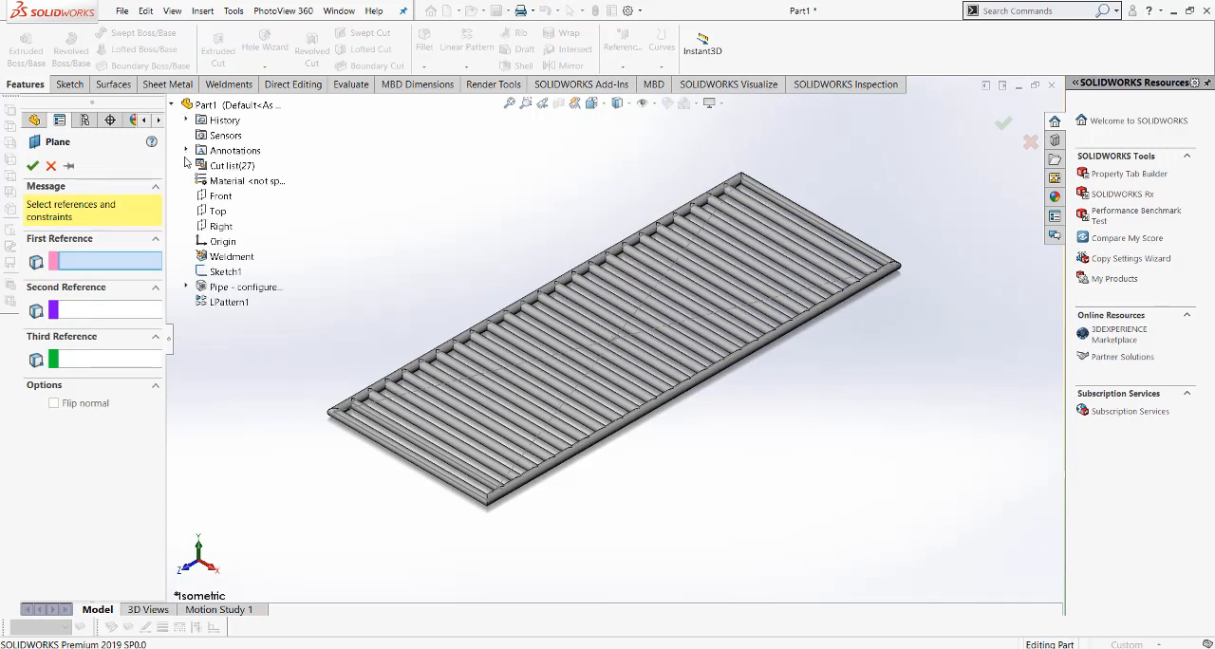
{"action": "left_click", "coordinate": [218, 195]}
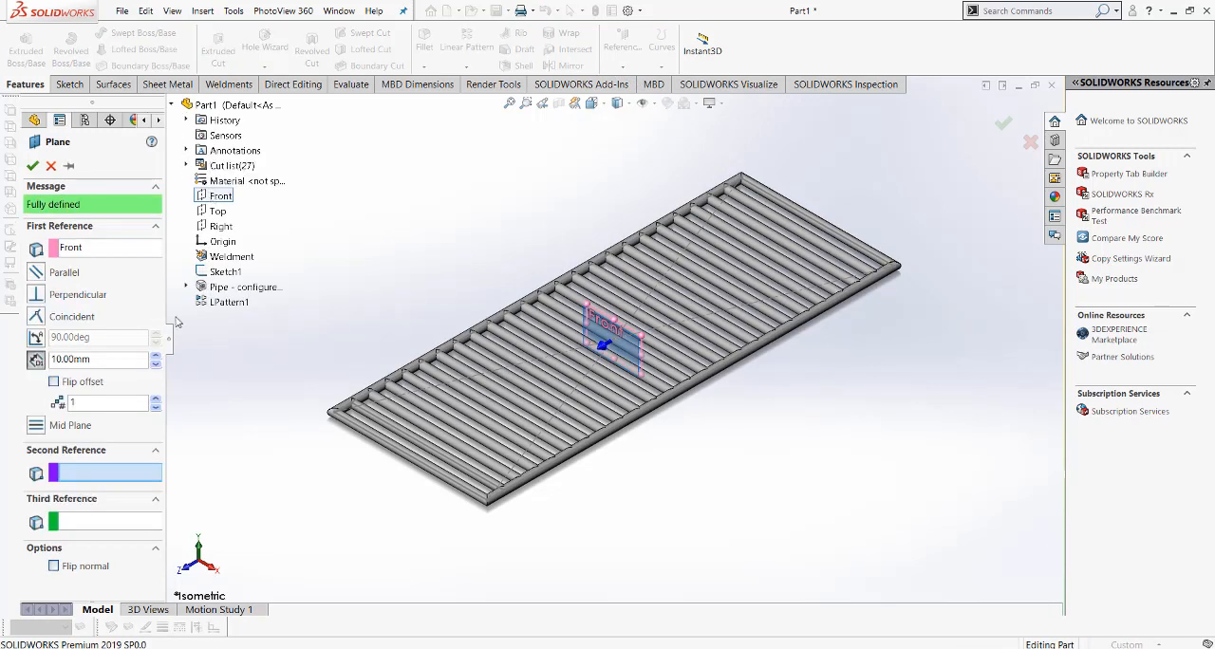
{"action": "left_click", "coordinate": [99, 361]}
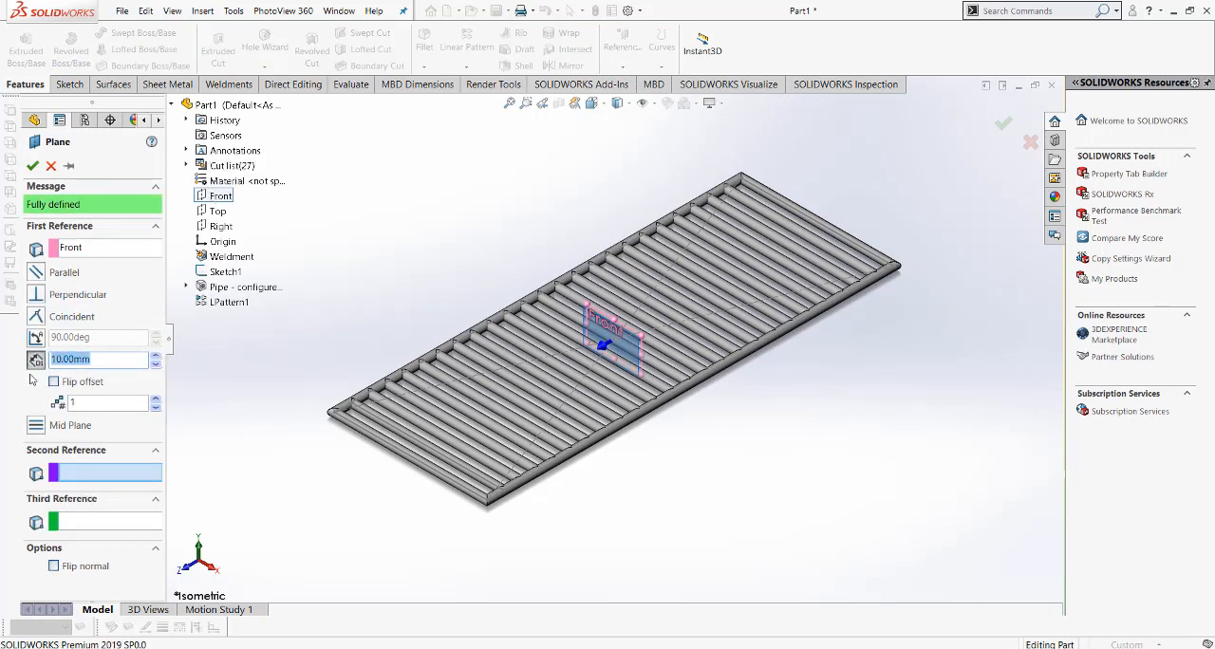
{"action": "type", "text": "500"}
{"action": "key", "text": "Return"}
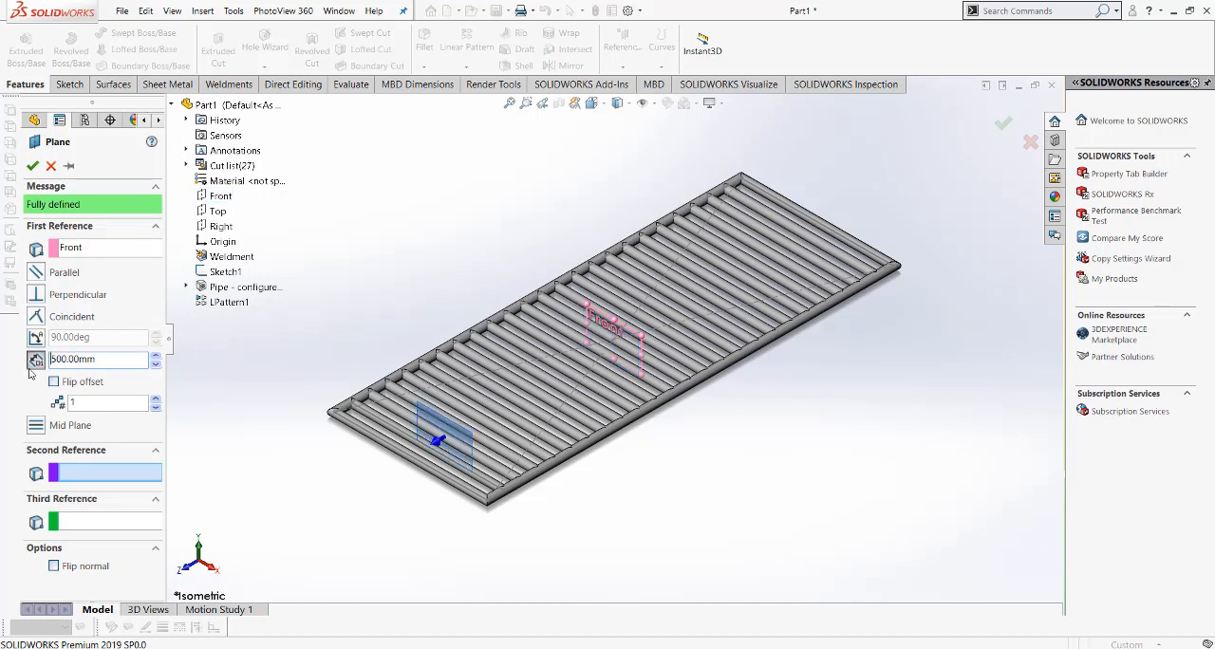
{"action": "left_click", "coordinate": [32, 166]}
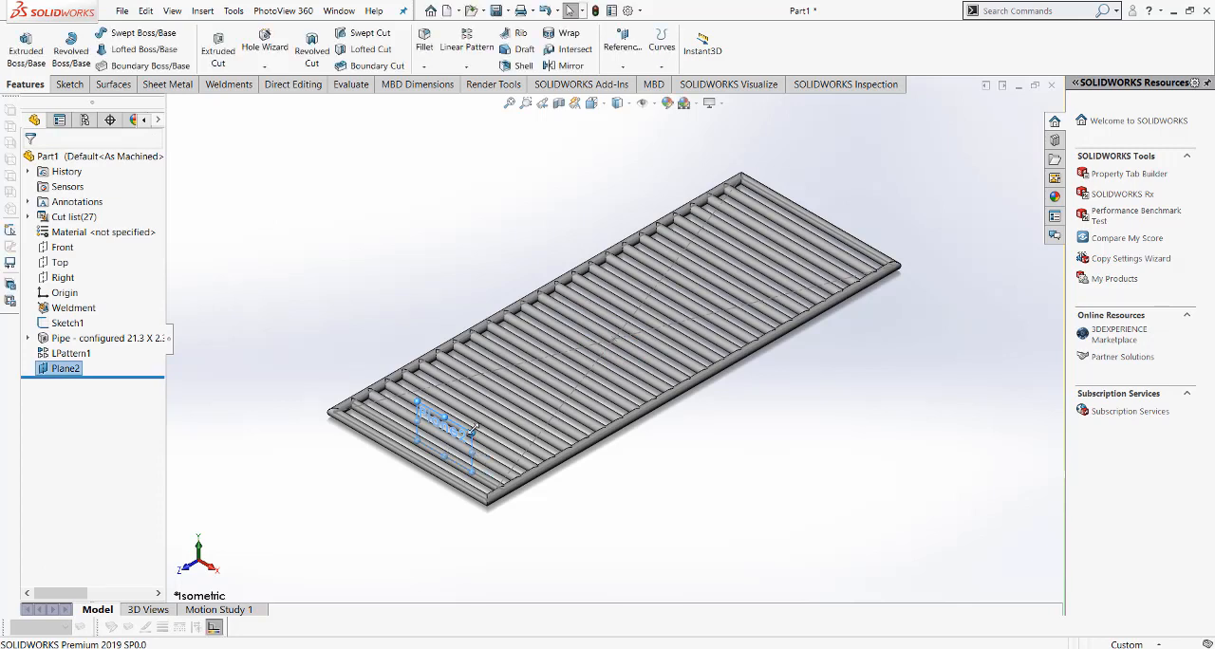
Step: Enlarge the offset plane's outline past both long sides of the frame and start a sketch on it, viewed normal to the plane
{"action": "left_click_drag", "start_coordinate": [554, 490], "coordinate": [709, 577]}
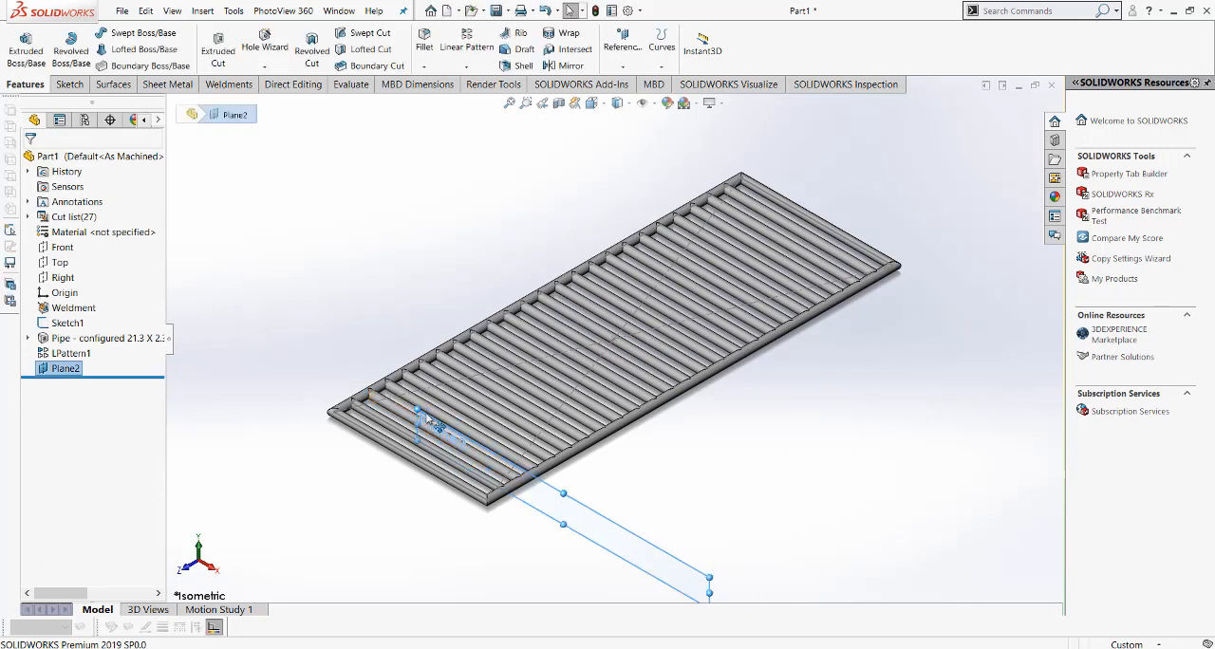
{"action": "left_click_drag", "start_coordinate": [418, 410], "coordinate": [313, 332]}
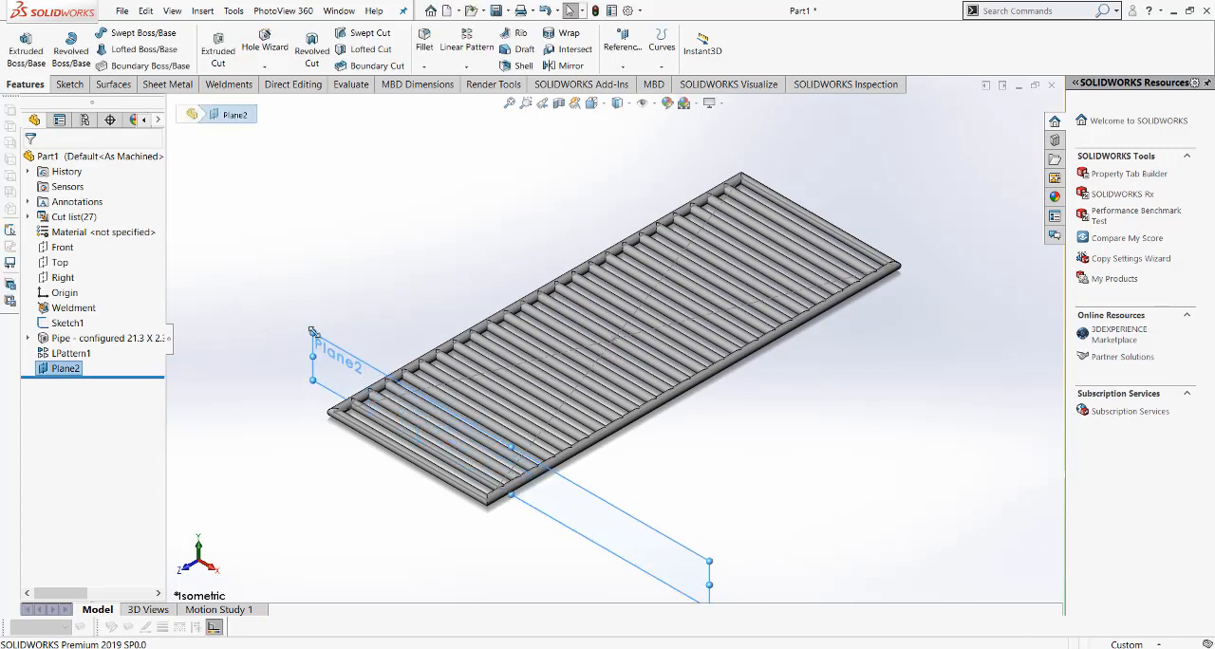
{"action": "left_click", "coordinate": [415, 247]}
{"action": "left_click", "coordinate": [612, 518]}
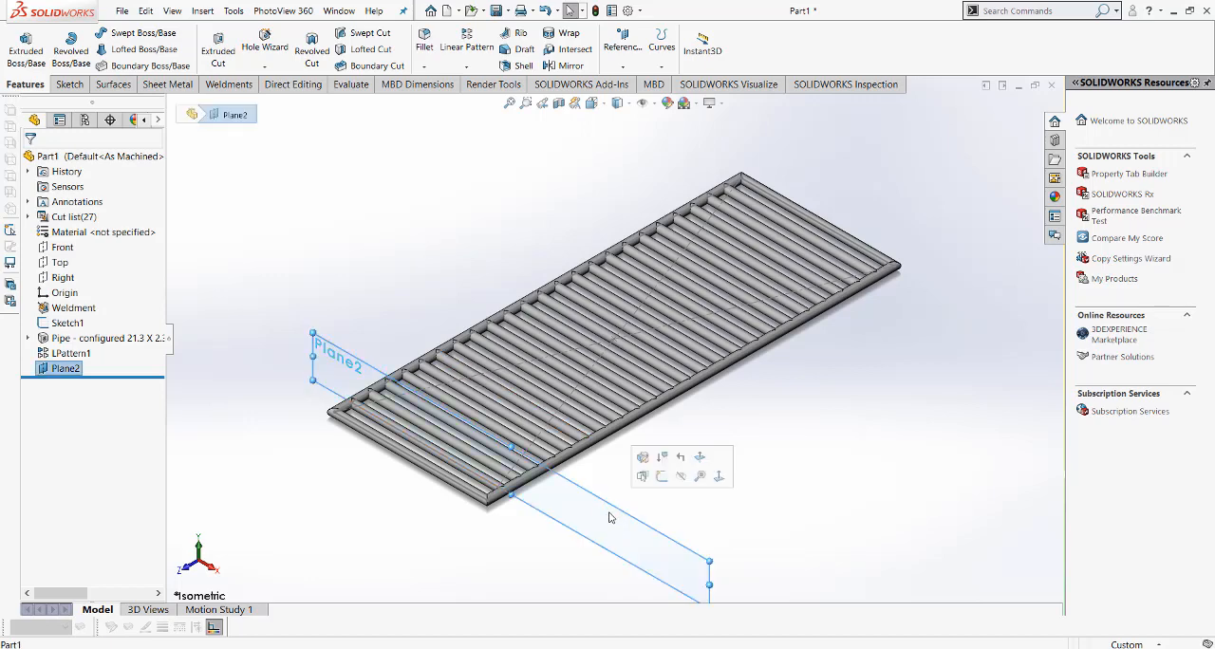
{"action": "left_click", "coordinate": [661, 478]}
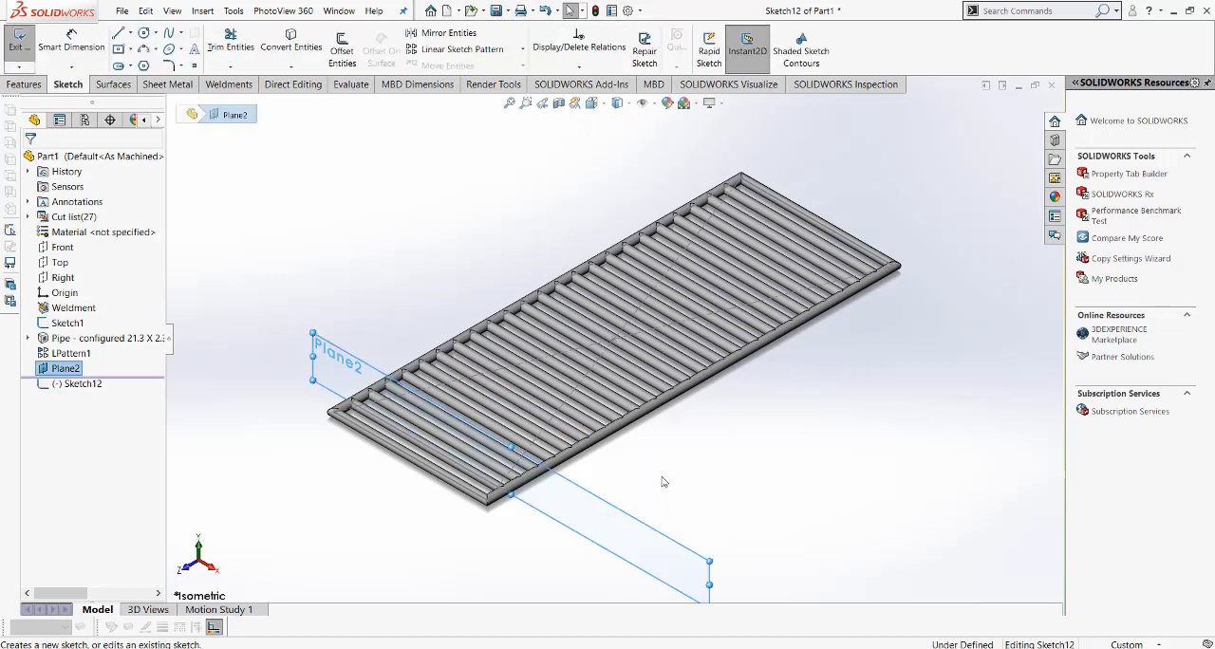
{"action": "left_click", "coordinate": [592, 102]}
{"action": "left_click", "coordinate": [663, 174]}
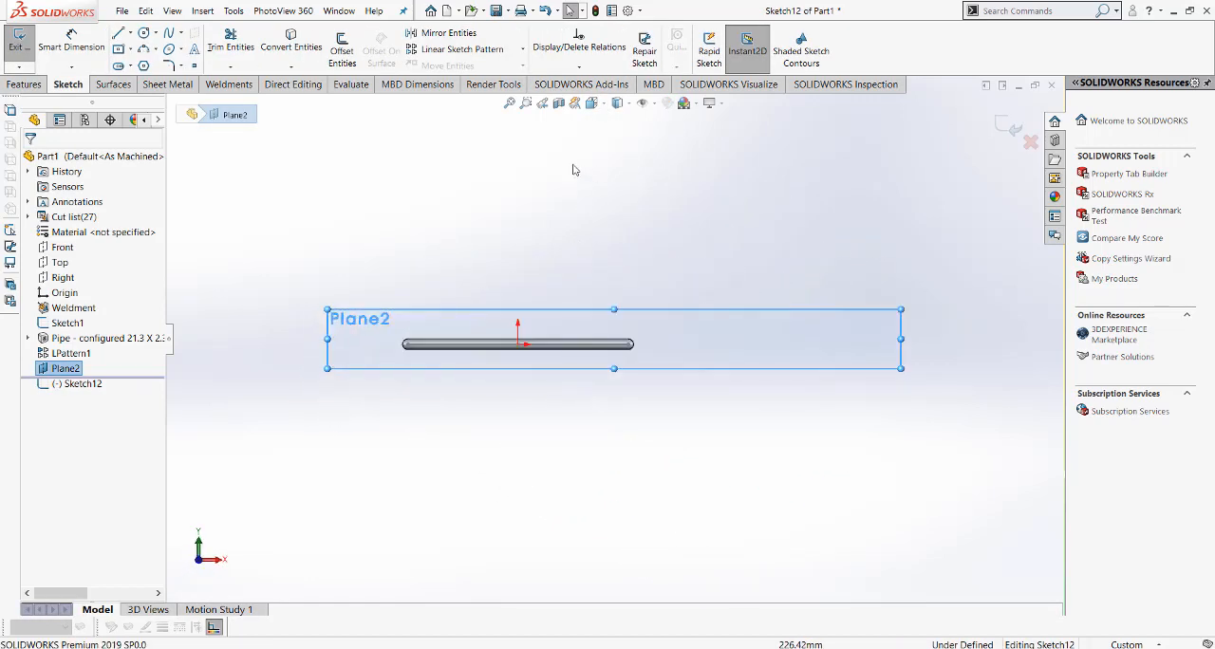
Step: Sketch a circle about 35 mm in diameter beyond the frame's +X side, level with the origin and about 299 mm from it
{"action": "left_click", "coordinate": [143, 32]}
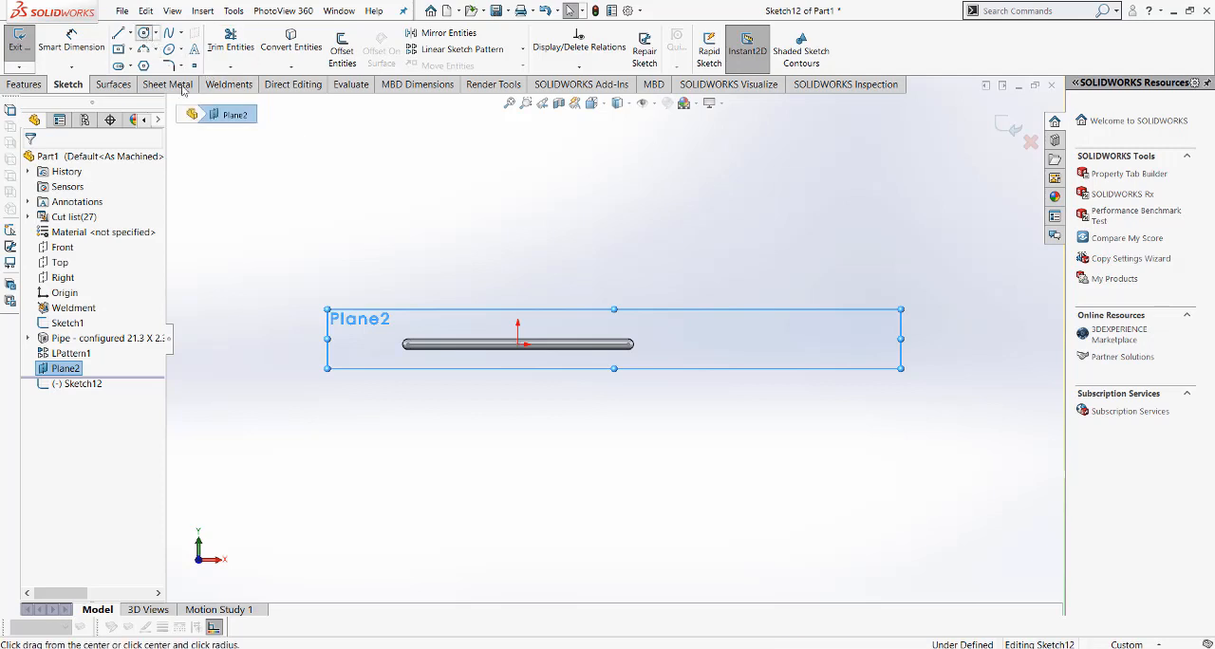
{"action": "scroll", "coordinate": [659, 355], "scroll_direction": "down", "scroll_amount": 5}
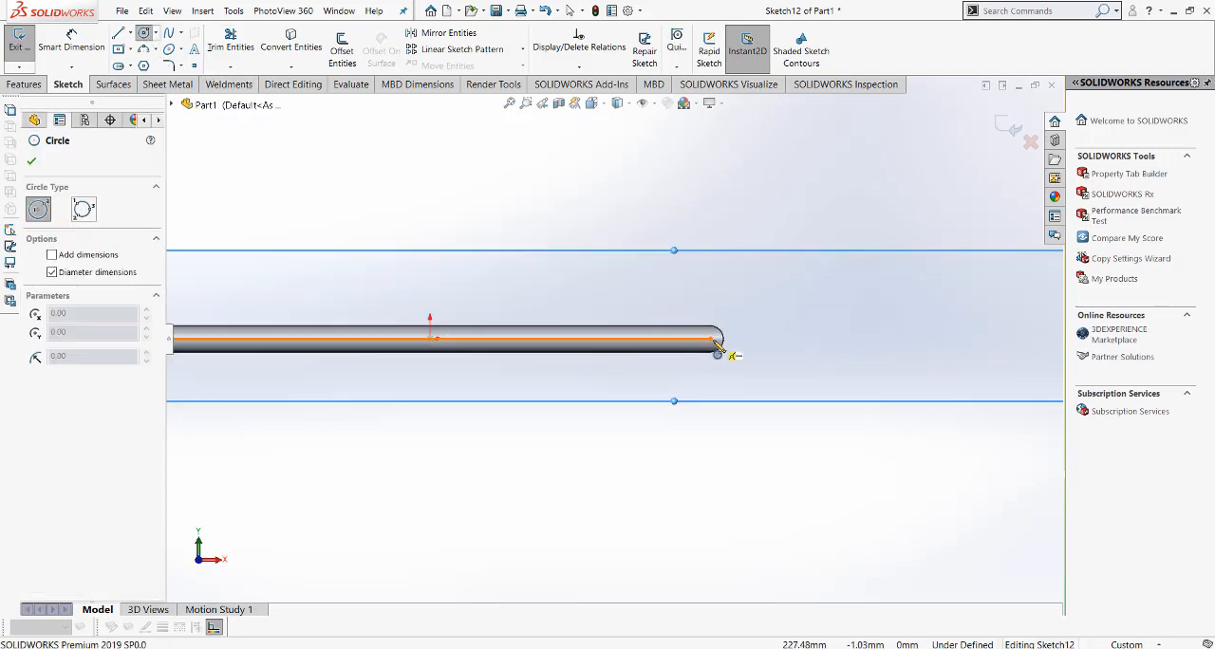
{"action": "left_click", "coordinate": [802, 339]}
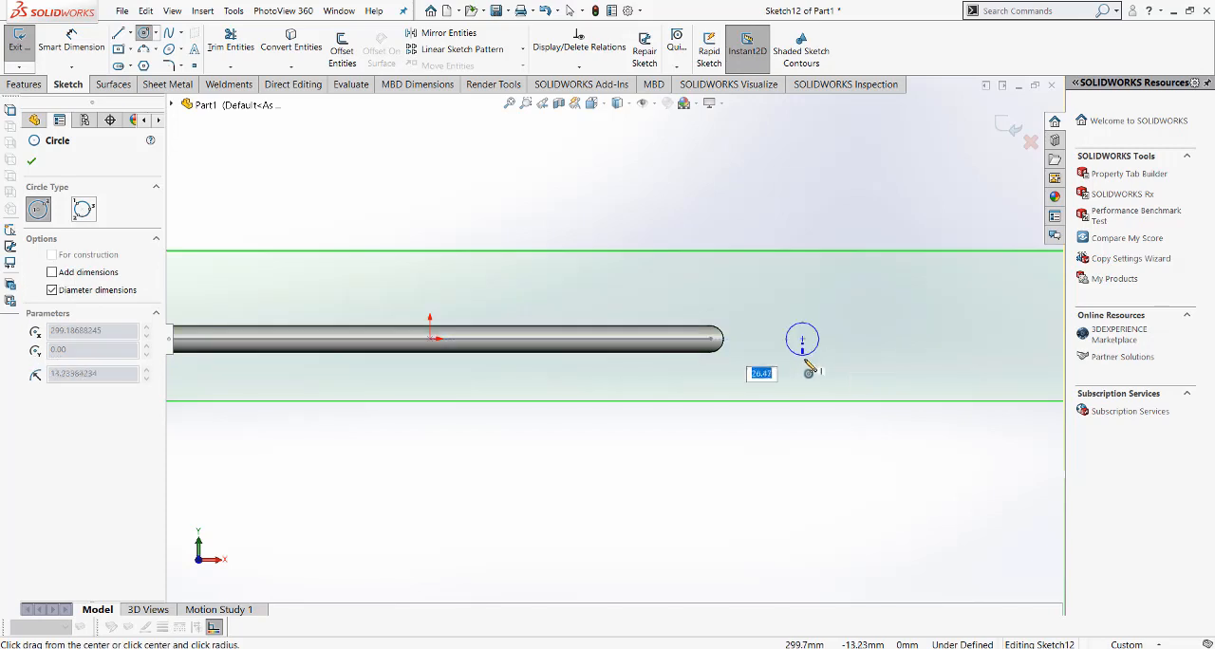
{"action": "left_click", "coordinate": [804, 361]}
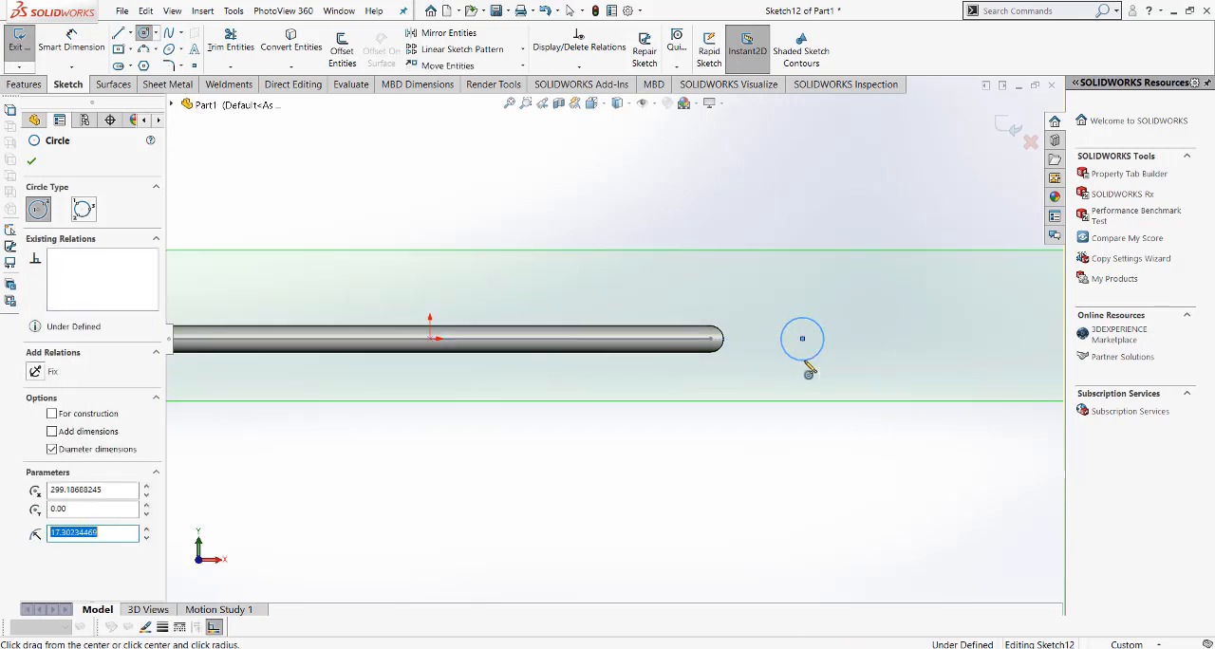
Step: Dimension the circle's centre 250 mm from the origin
{"action": "right_click", "coordinate": [757, 292]}
{"action": "left_click", "coordinate": [917, 269]}
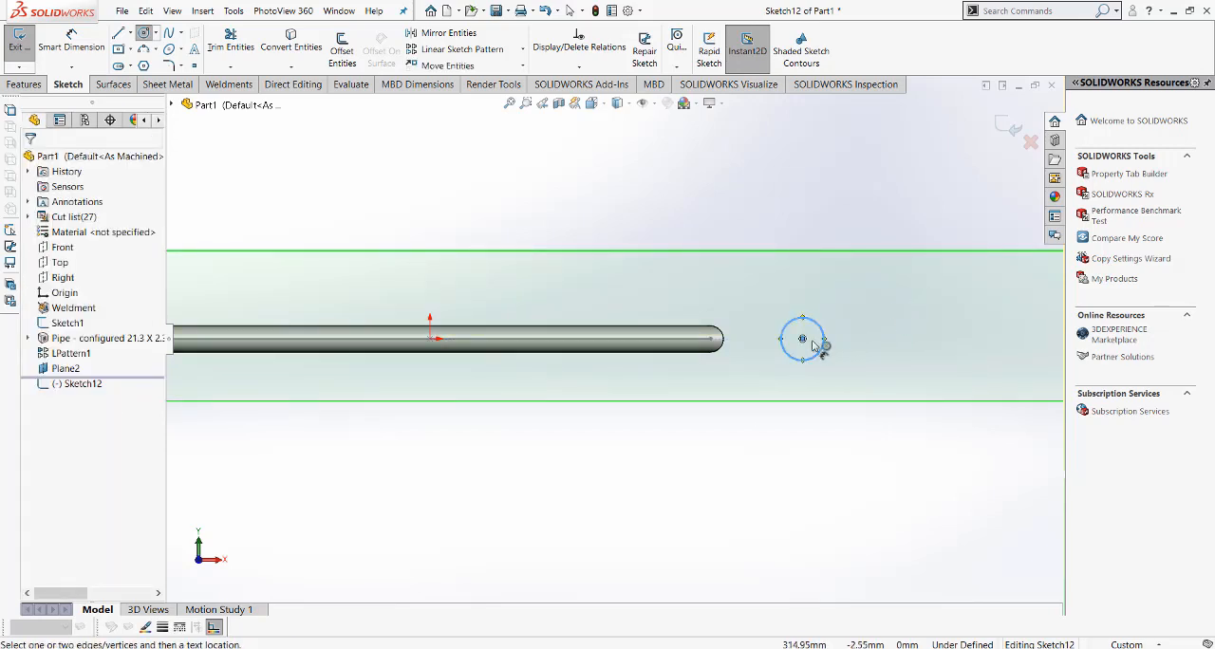
{"action": "left_click", "coordinate": [802, 339]}
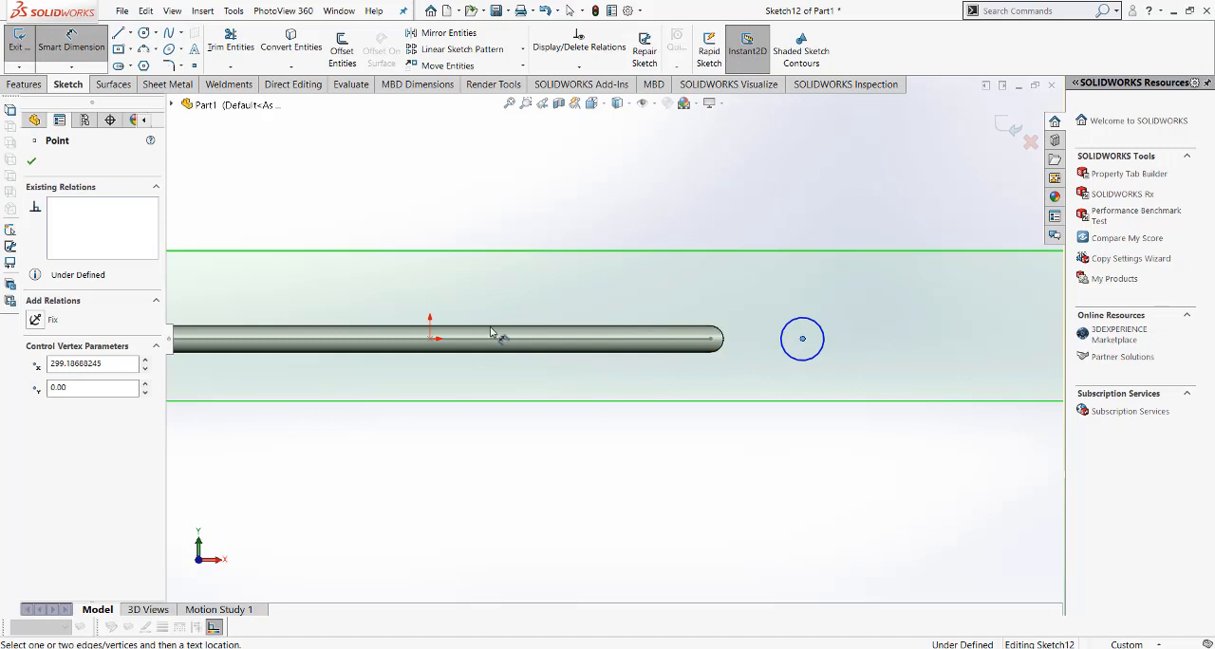
{"action": "left_click", "coordinate": [432, 340]}
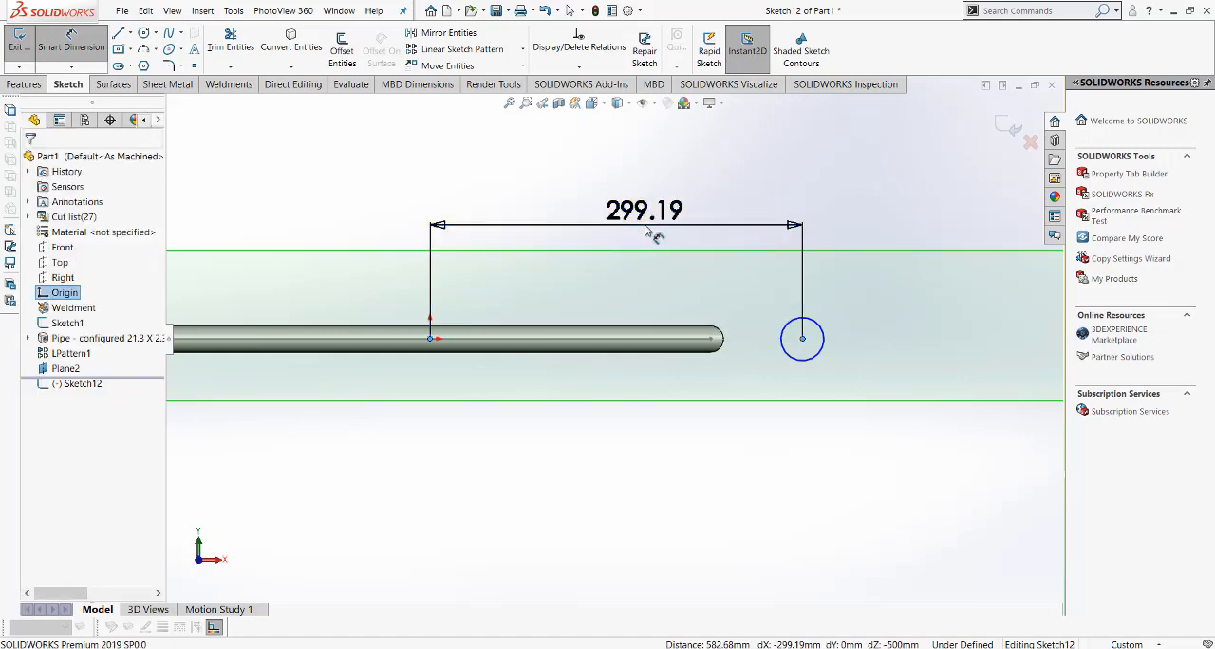
{"action": "left_click", "coordinate": [647, 232]}
{"action": "type", "text": "250"}
{"action": "key", "text": "Return"}
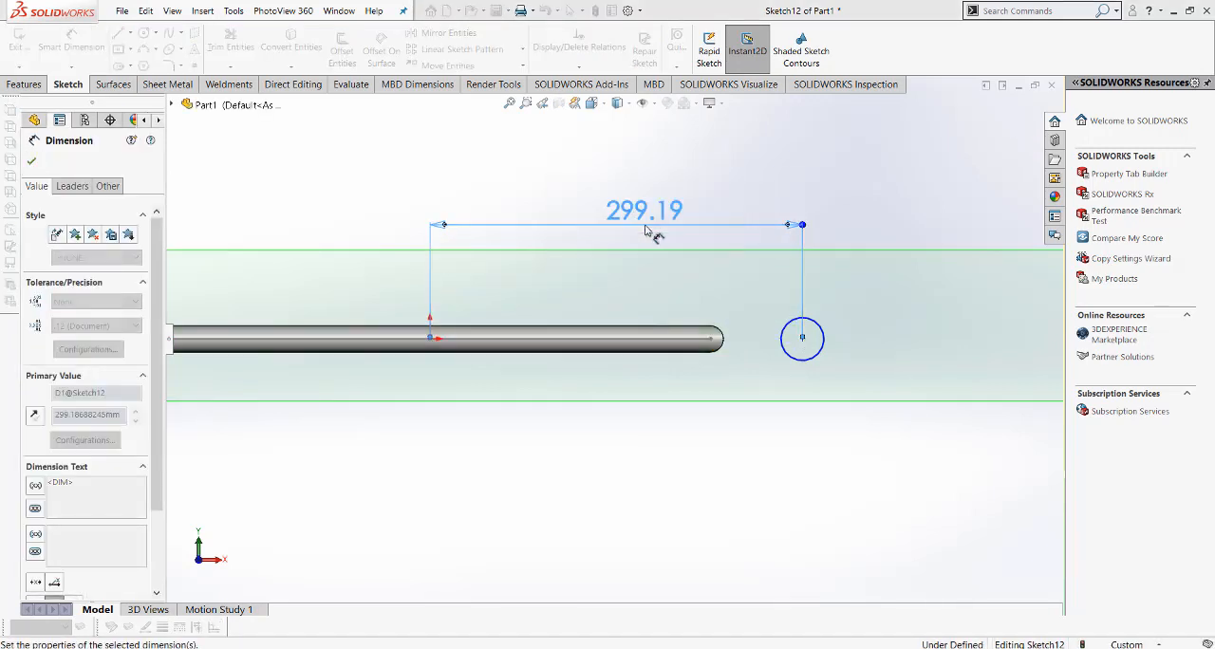
{"action": "left_click", "coordinate": [751, 478]}
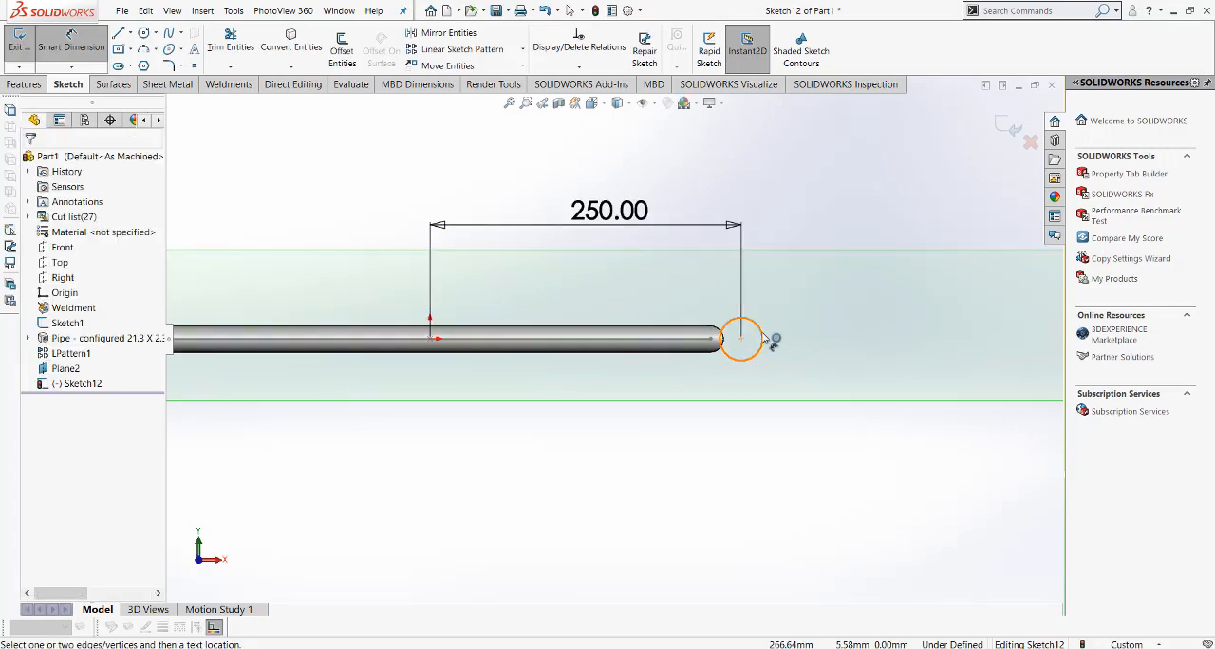
{"action": "right_click", "coordinate": [746, 483]}
{"action": "left_click", "coordinate": [777, 520]}
Step: Add an equal relation between the circle and the round edge at the frame pipe's end
{"action": "scroll", "coordinate": [699, 309], "scroll_direction": "down", "scroll_amount": 2}
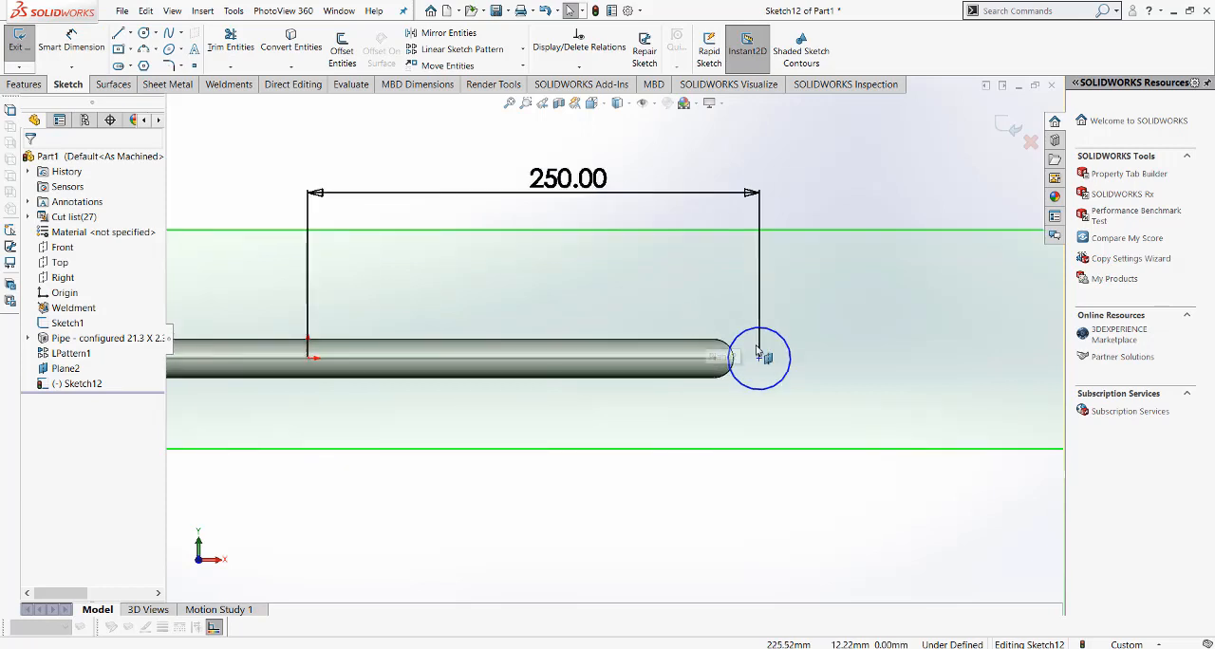
{"action": "left_click", "coordinate": [791, 355]}
{"action": "scroll", "coordinate": [716, 346], "scroll_direction": "down", "scroll_amount": 1}
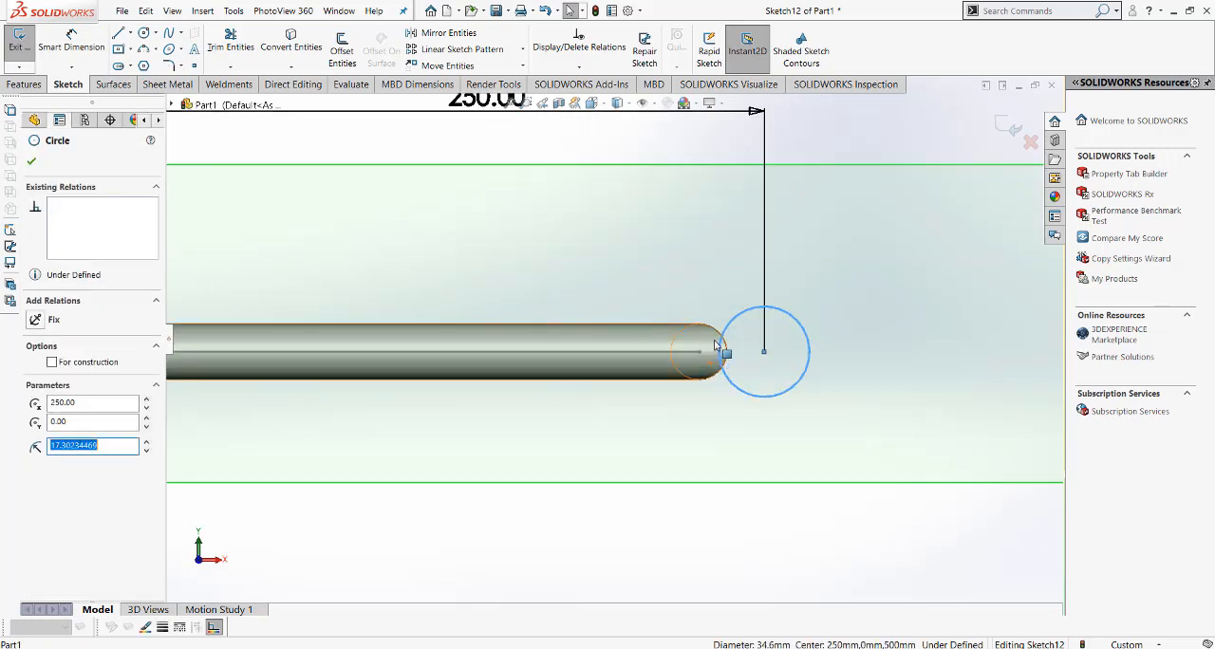
{"action": "left_click", "coordinate": [710, 333], "text": "ctrl"}
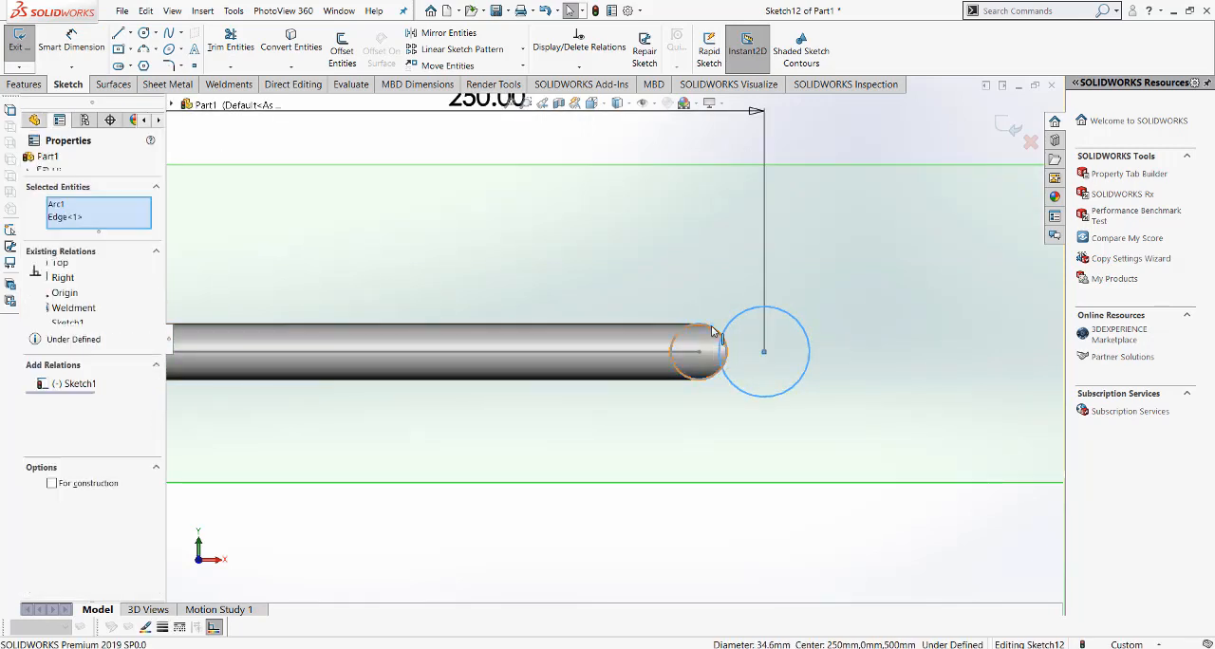
{"action": "left_click", "coordinate": [806, 274]}
{"action": "left_click", "coordinate": [789, 491]}
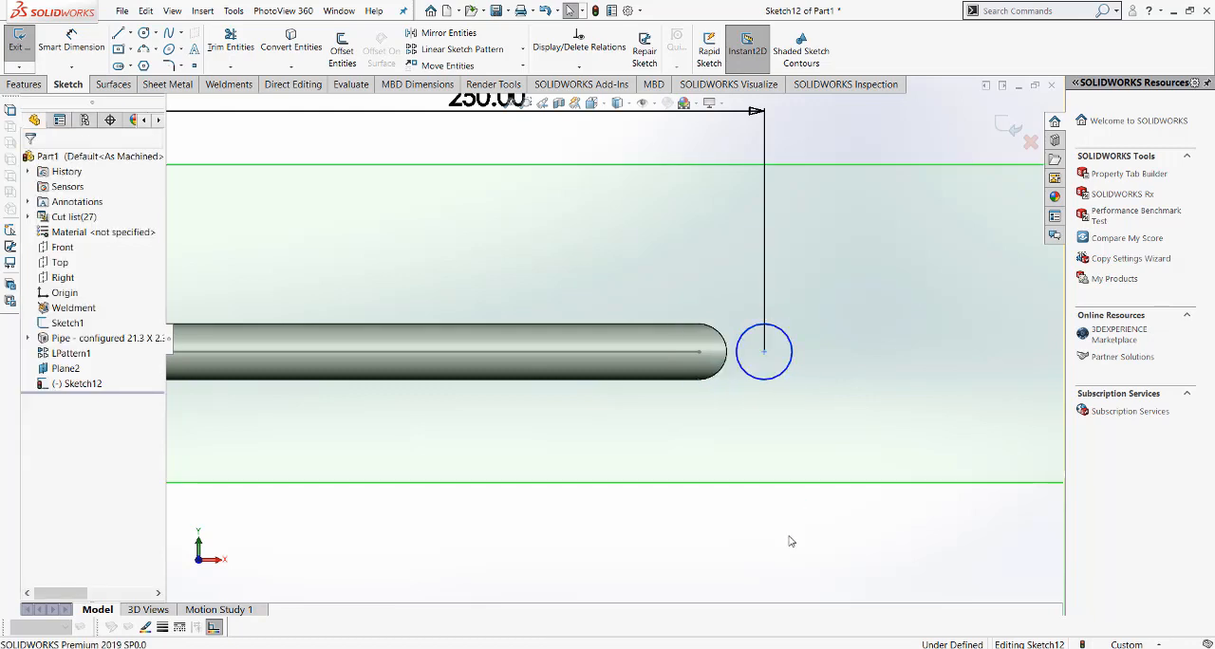
{"action": "left_click", "coordinate": [119, 33]}
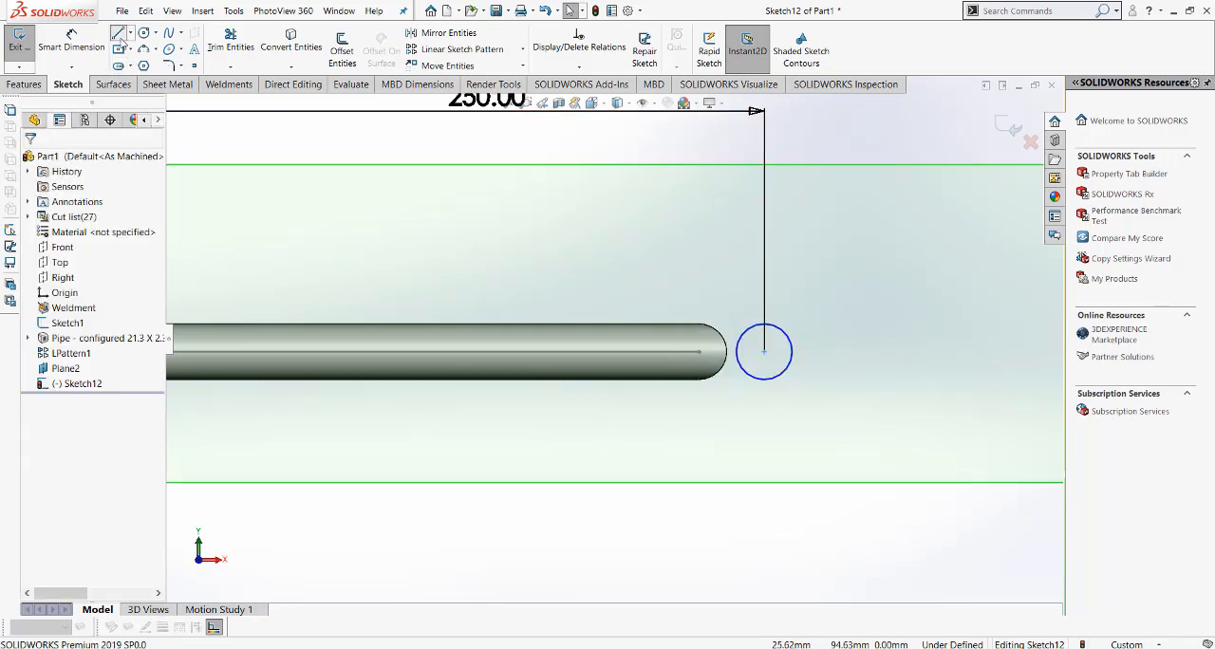
{"action": "left_click", "coordinate": [792, 355]}
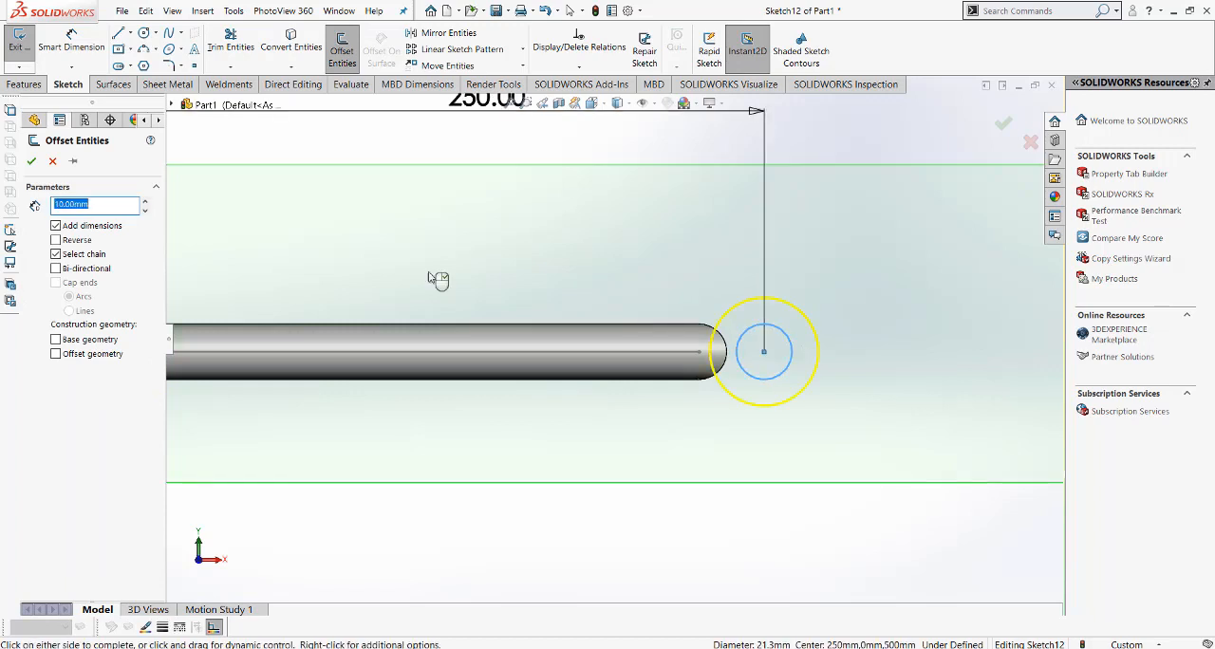
{"action": "left_click", "coordinate": [52, 160]}
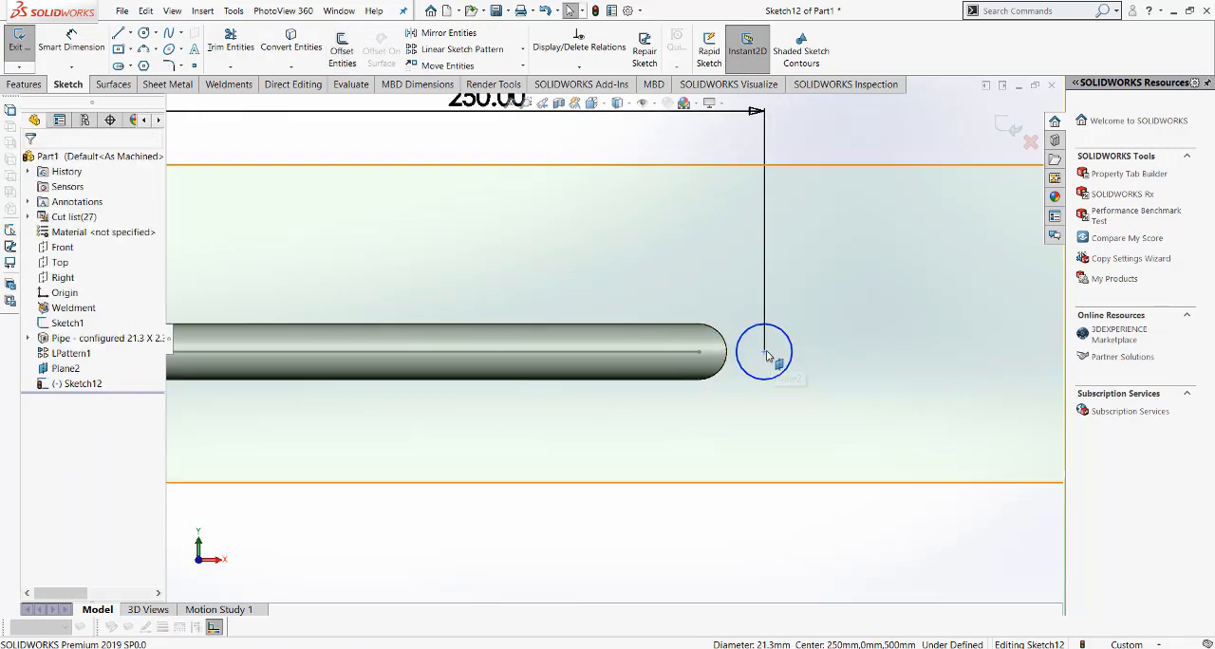
{"action": "left_click", "coordinate": [697, 353]}
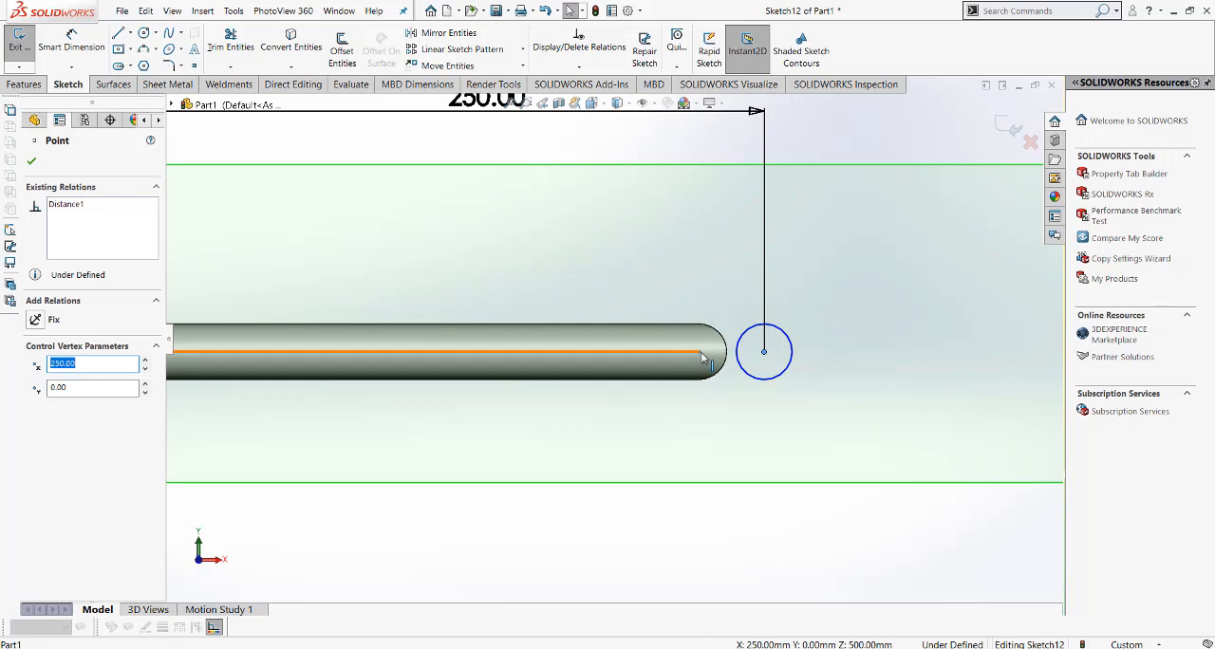
{"action": "left_click", "coordinate": [696, 352], "text": "ctrl"}
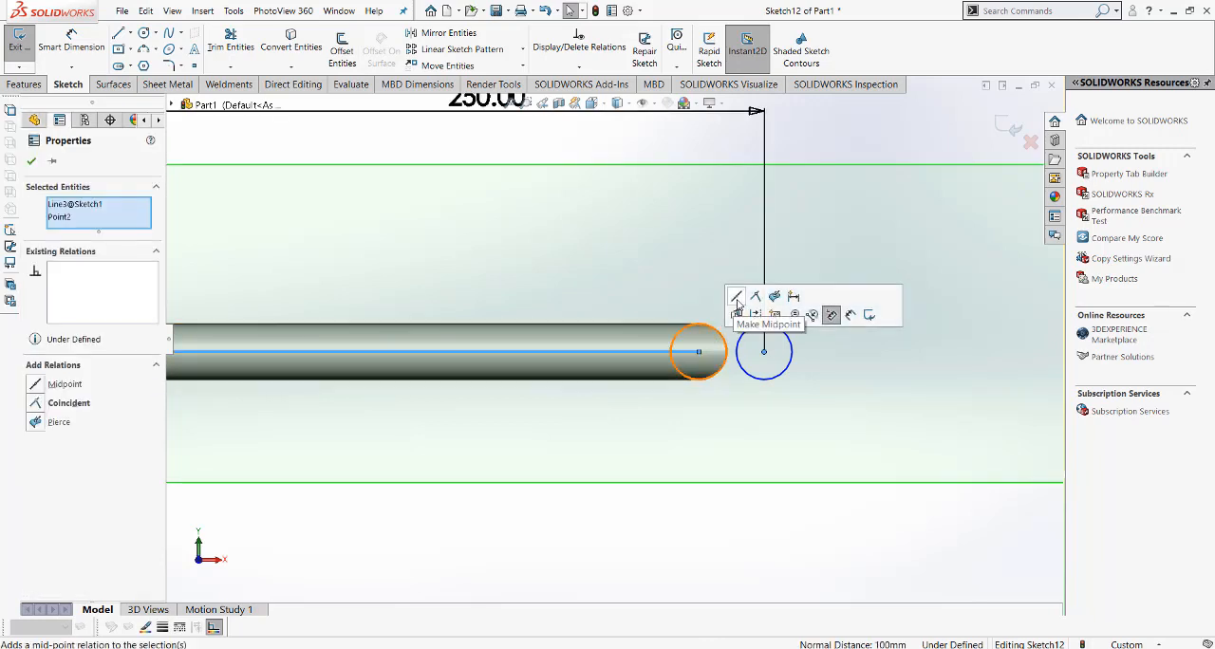
{"action": "key", "text": "Escape"}
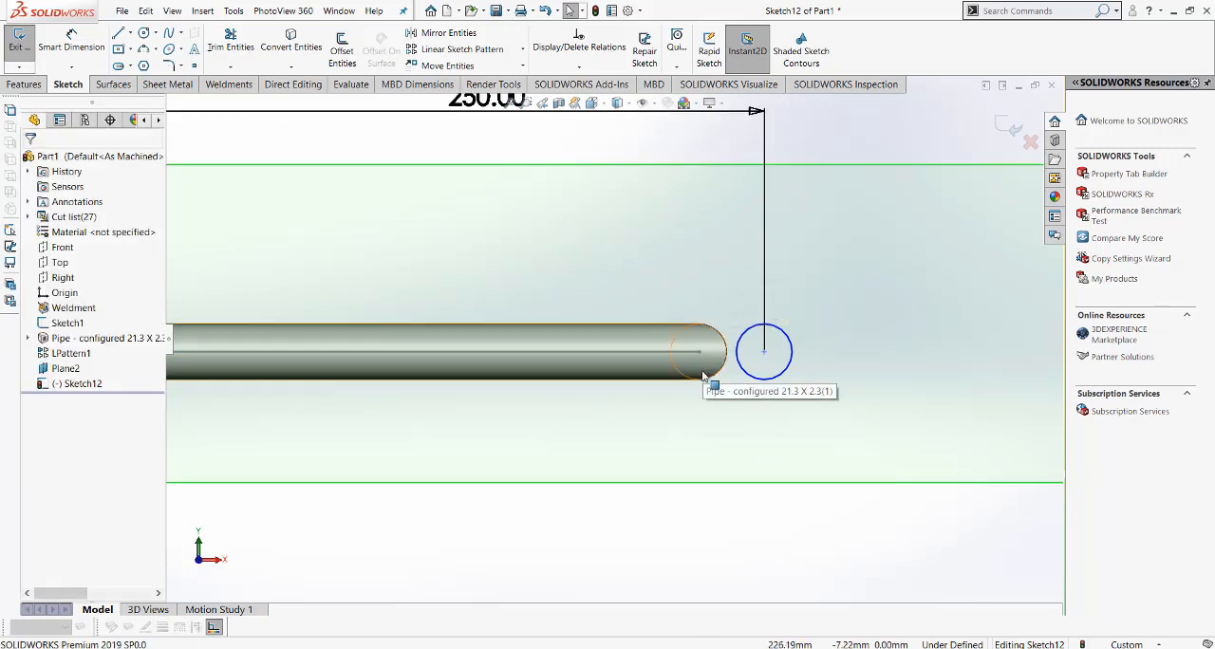
Step: Add a horizontal relation between the circle's centre and the origin
{"action": "scroll", "coordinate": [703, 377], "scroll_direction": "down", "scroll_amount": 3}
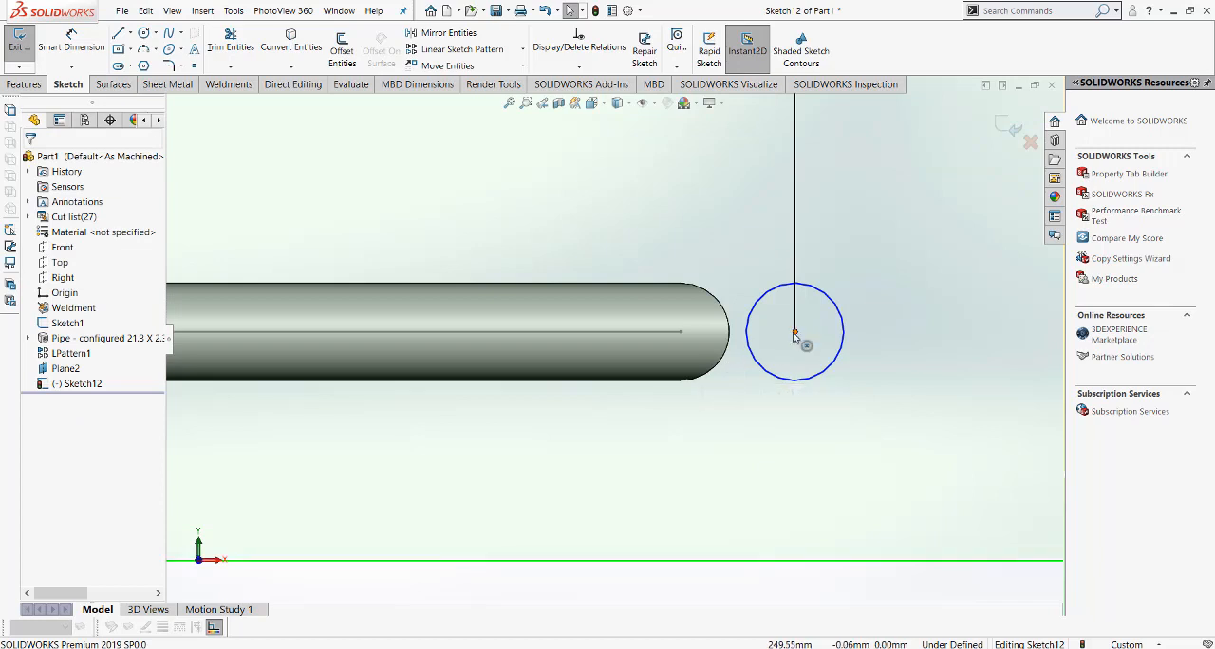
{"action": "left_click", "coordinate": [795, 332]}
{"action": "scroll", "coordinate": [793, 338], "scroll_direction": "up", "scroll_amount": 4}
{"action": "scroll", "coordinate": [613, 340], "scroll_direction": "up", "scroll_amount": 1}
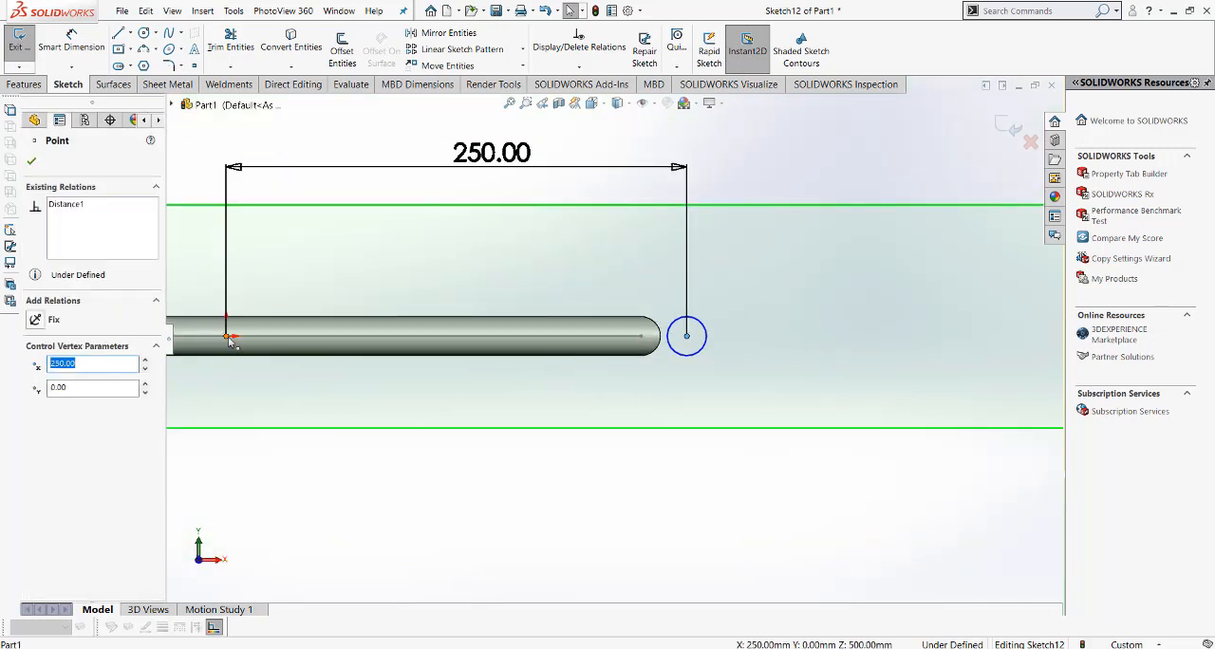
{"action": "left_click", "coordinate": [226, 335], "text": "ctrl"}
{"action": "left_click", "coordinate": [264, 298]}
{"action": "left_click", "coordinate": [672, 518]}
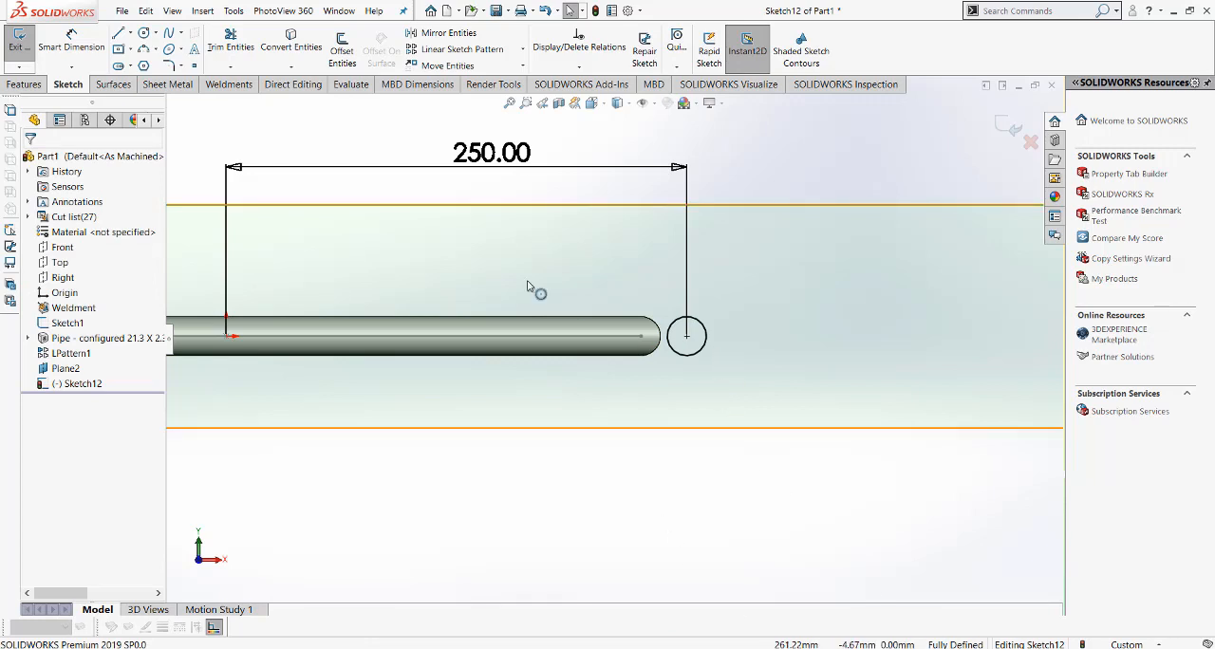
Step: Offset the circle outward by 10 mm to form a concentric outer circle
{"action": "left_click", "coordinate": [341, 48]}
{"action": "left_click", "coordinate": [705, 331]}
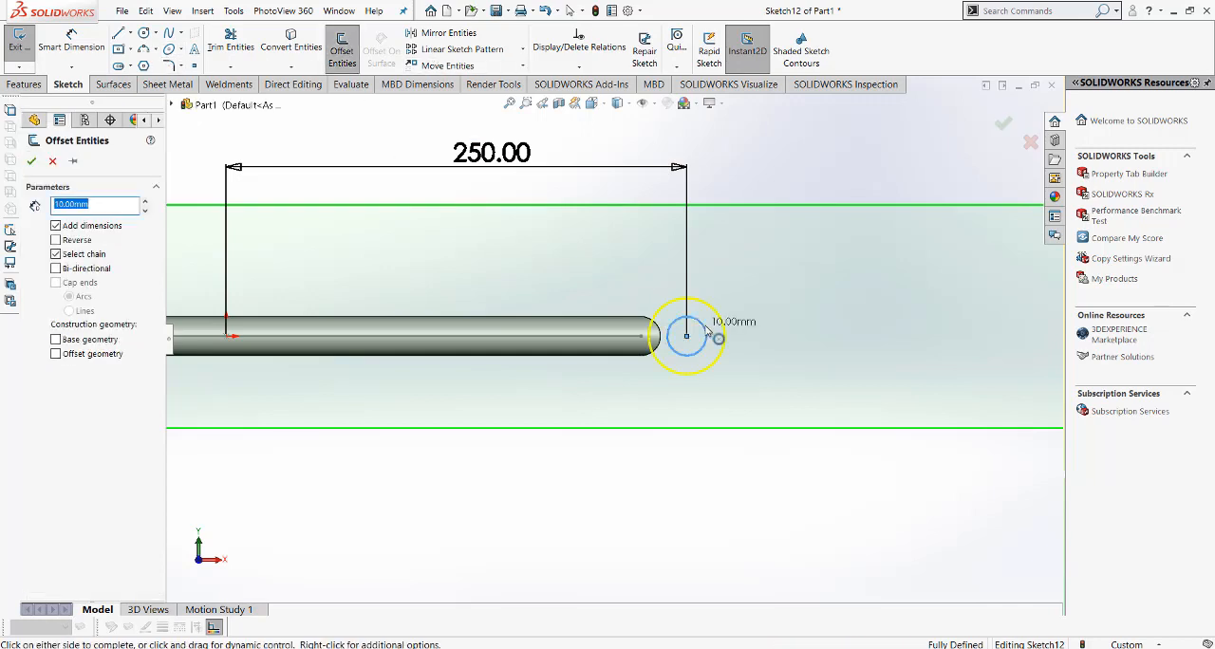
{"action": "left_click", "coordinate": [31, 162]}
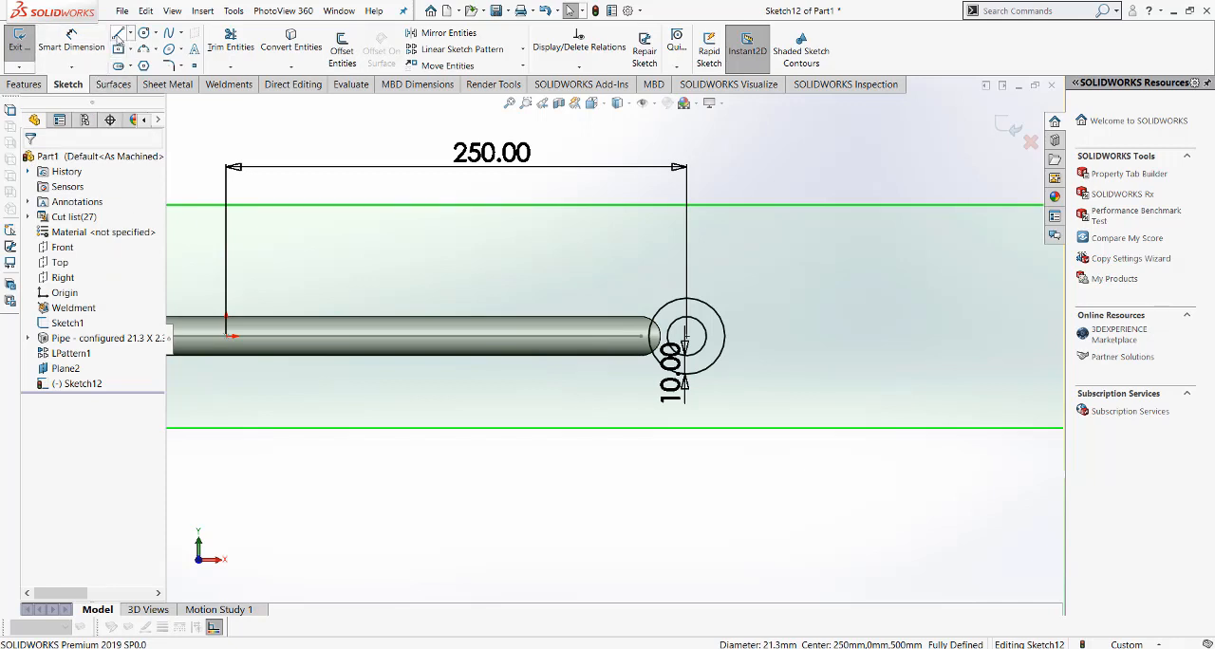
Step: Sketch a line from the upper point of the pipe's end edge to the outer circle, using Tangent Snap
{"action": "left_click", "coordinate": [117, 34]}
{"action": "scroll", "coordinate": [670, 313], "scroll_direction": "down", "scroll_amount": 2}
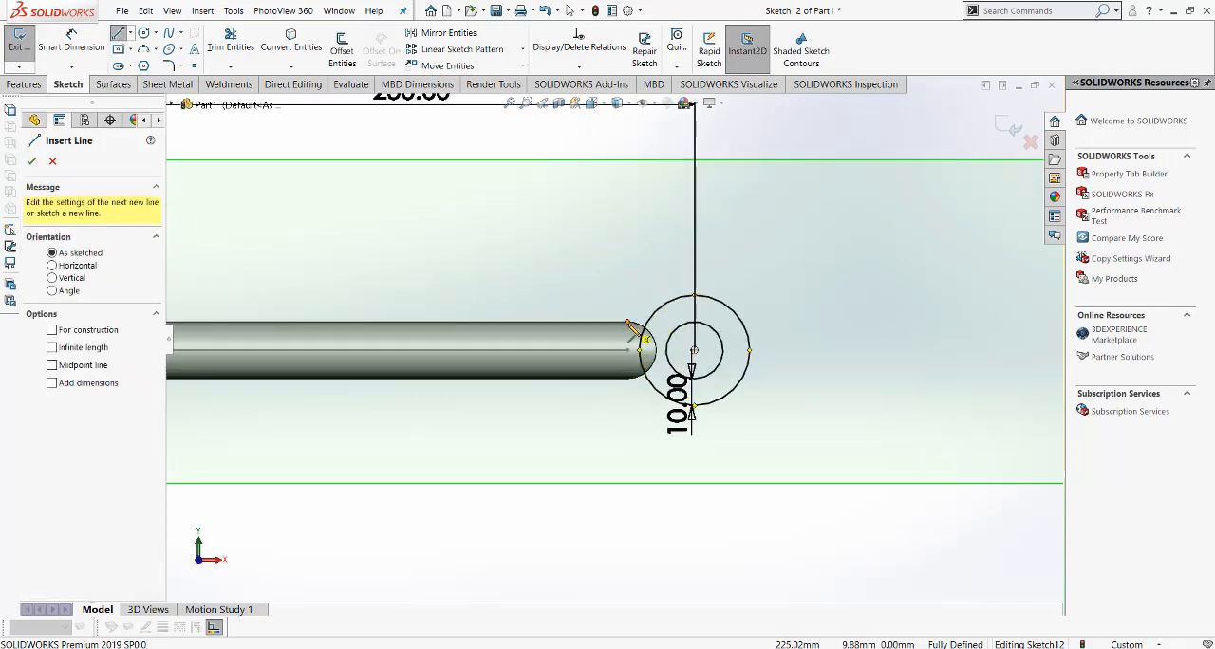
{"action": "left_click", "coordinate": [628, 325]}
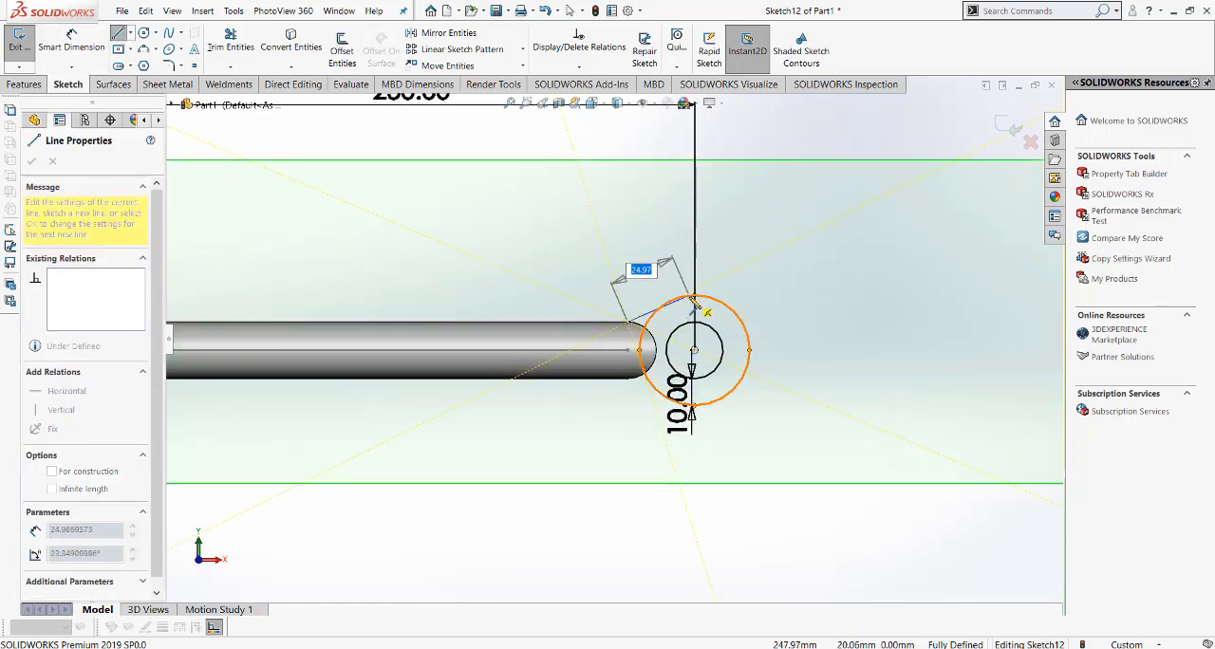
{"action": "left_click", "coordinate": [677, 66]}
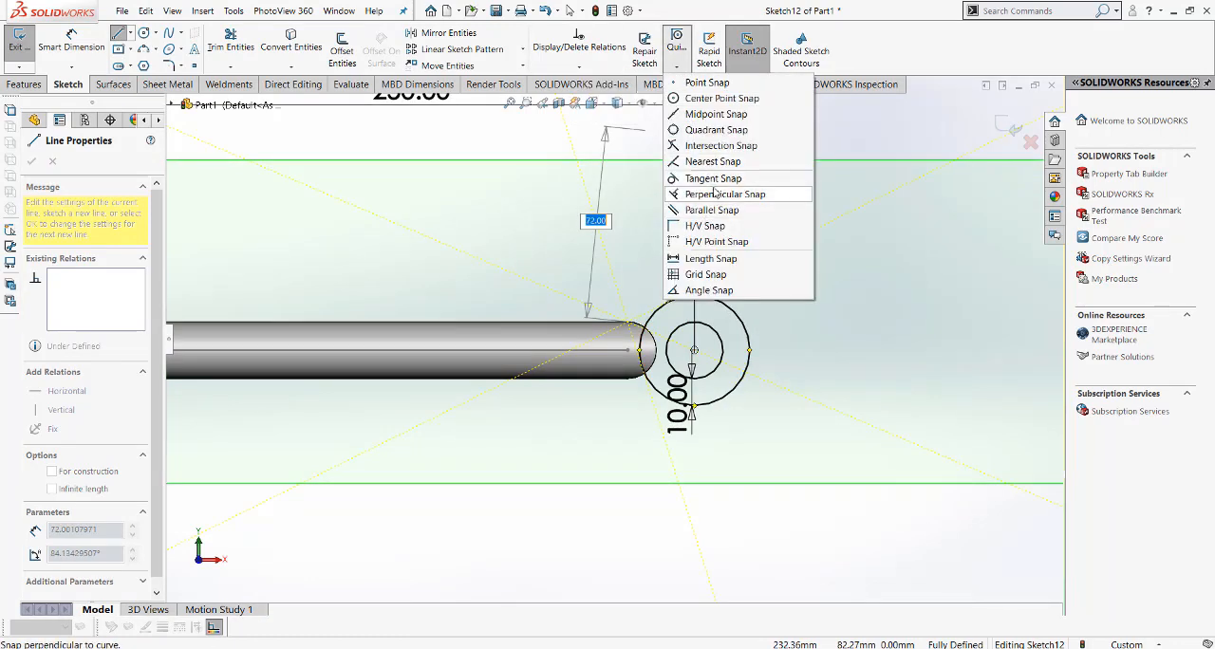
{"action": "left_click", "coordinate": [713, 178]}
{"action": "left_click", "coordinate": [676, 317]}
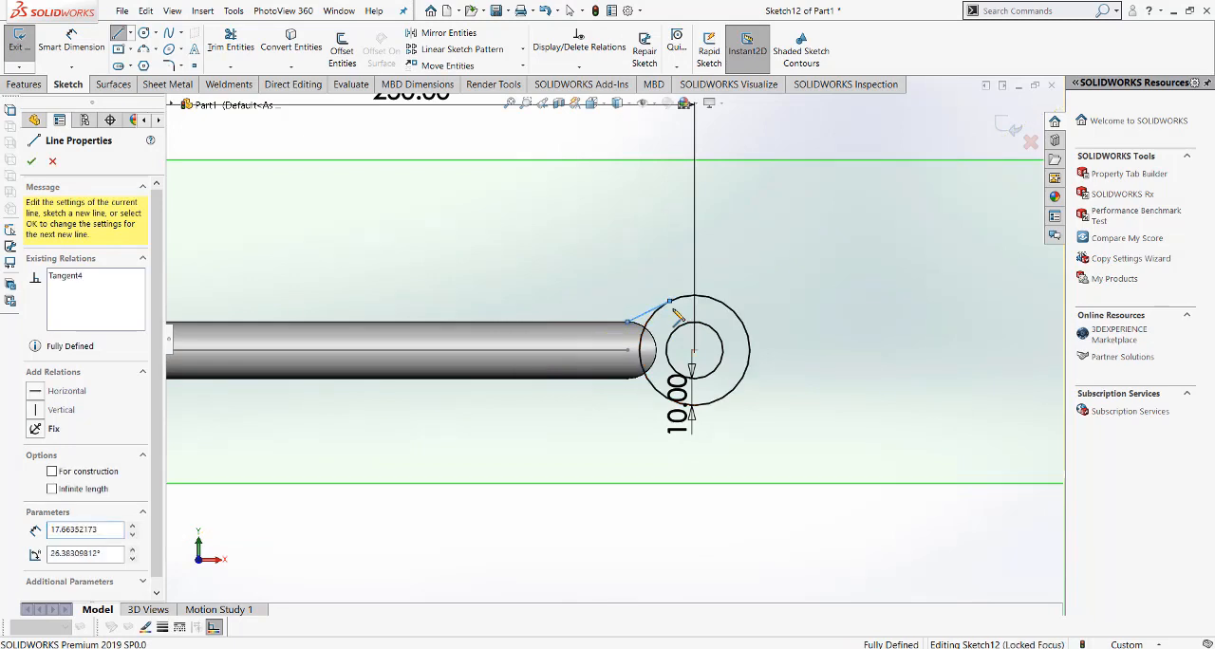
{"action": "right_click", "coordinate": [673, 311]}
{"action": "left_click", "coordinate": [700, 317]}
Step: Sketch a horizontal centerline from the circles' centre to the end point of the pipe's axis
{"action": "scroll", "coordinate": [644, 331], "scroll_direction": "down", "scroll_amount": 2}
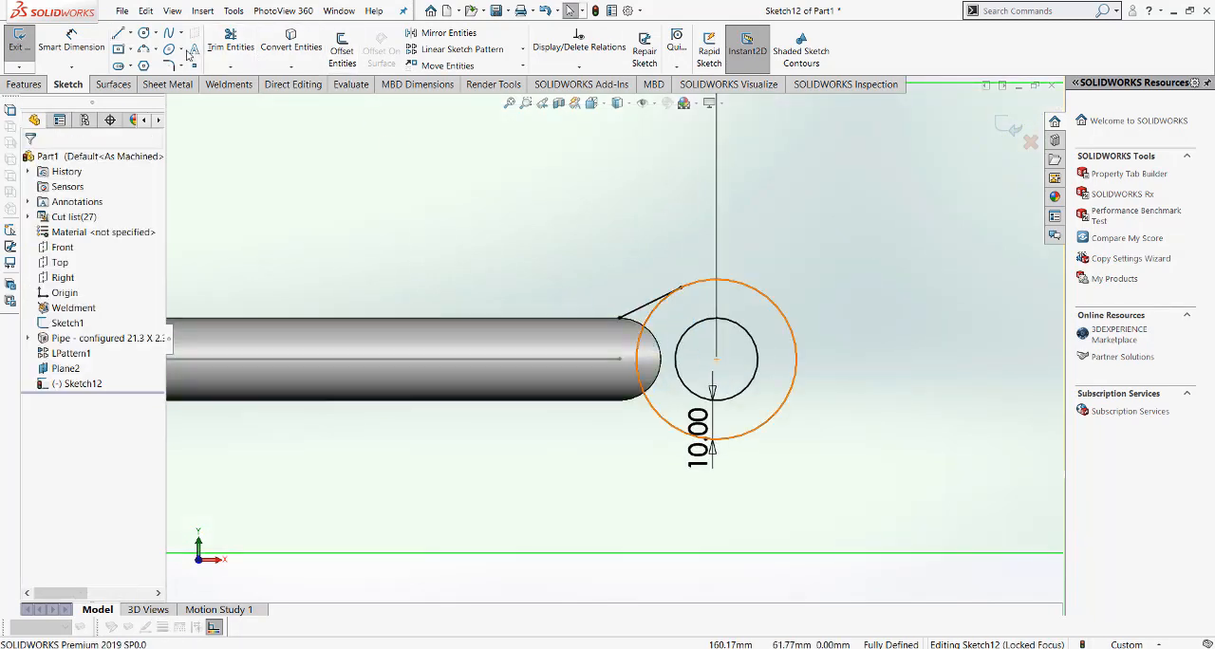
{"action": "left_click", "coordinate": [129, 35]}
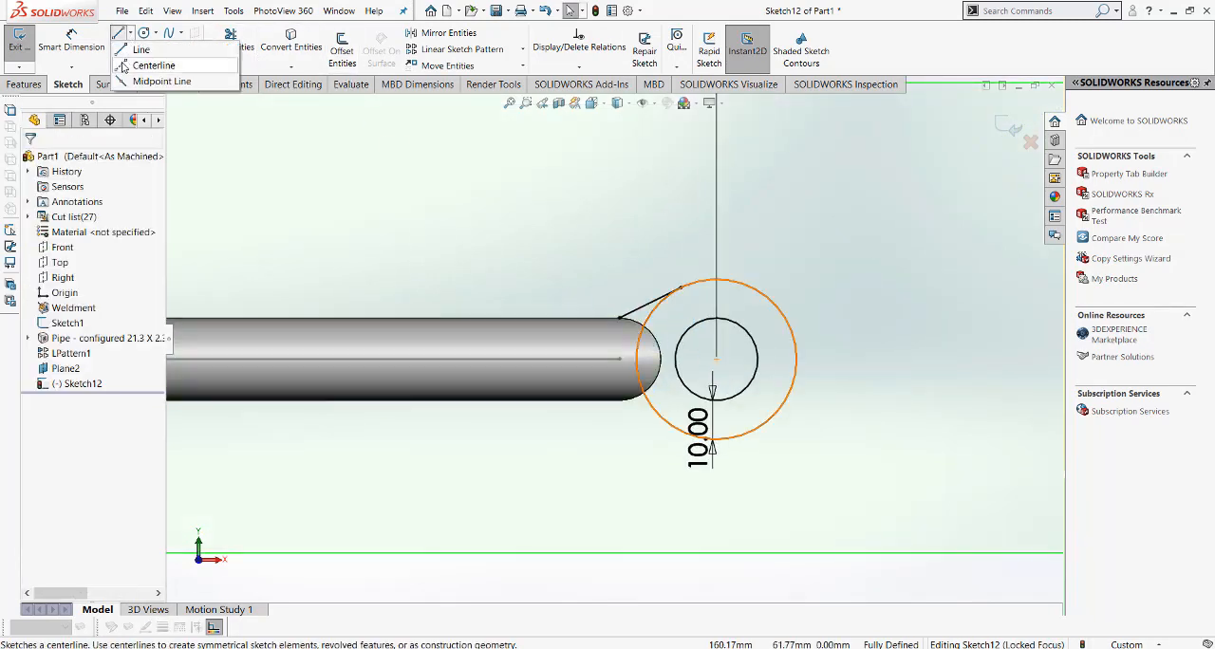
{"action": "left_click", "coordinate": [134, 62]}
{"action": "scroll", "coordinate": [546, 285], "scroll_direction": "down", "scroll_amount": 1}
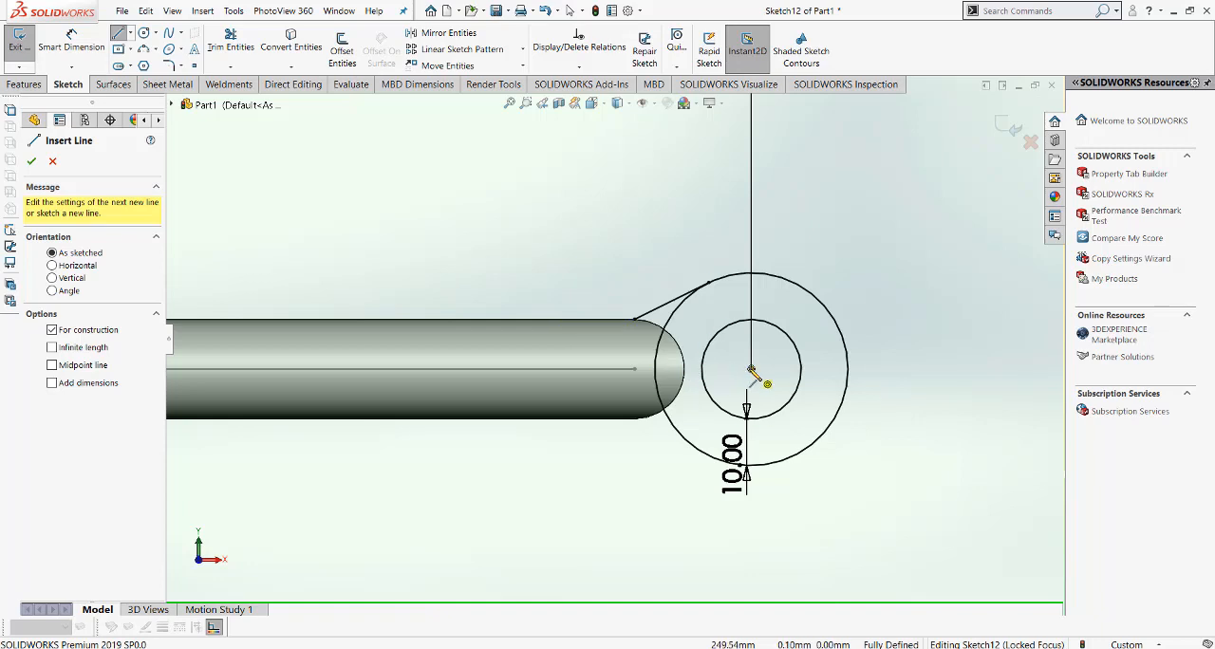
{"action": "left_click", "coordinate": [749, 370]}
{"action": "left_click", "coordinate": [634, 369]}
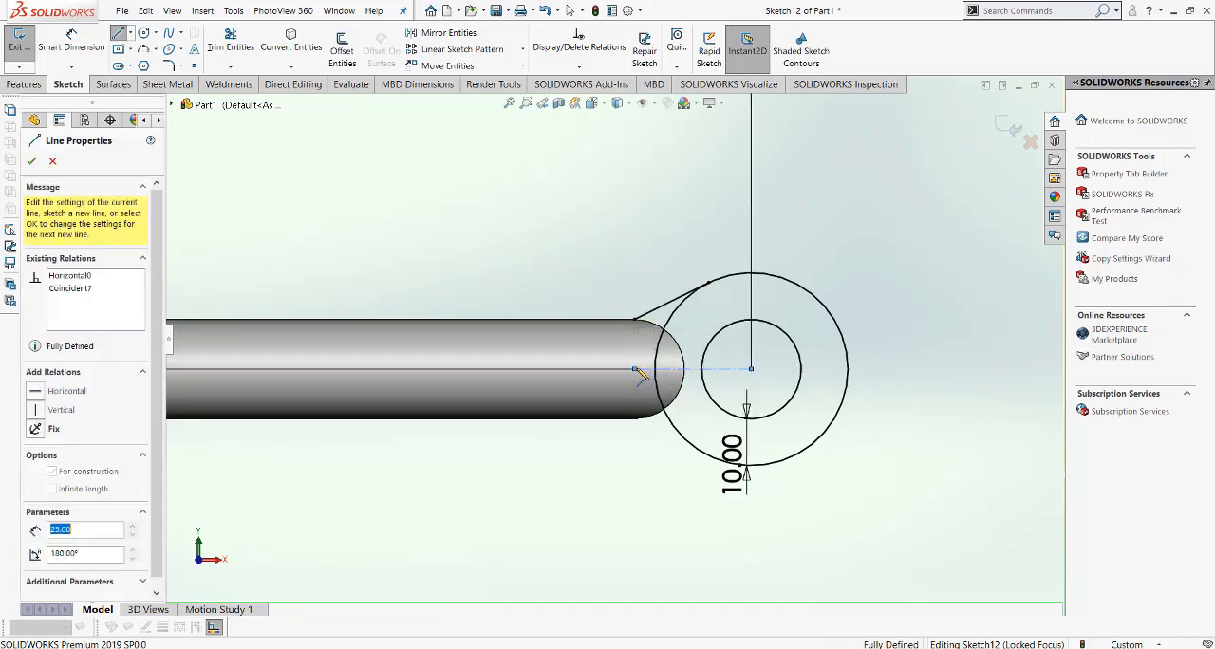
{"action": "right_click", "coordinate": [639, 373]}
{"action": "left_click", "coordinate": [678, 372]}
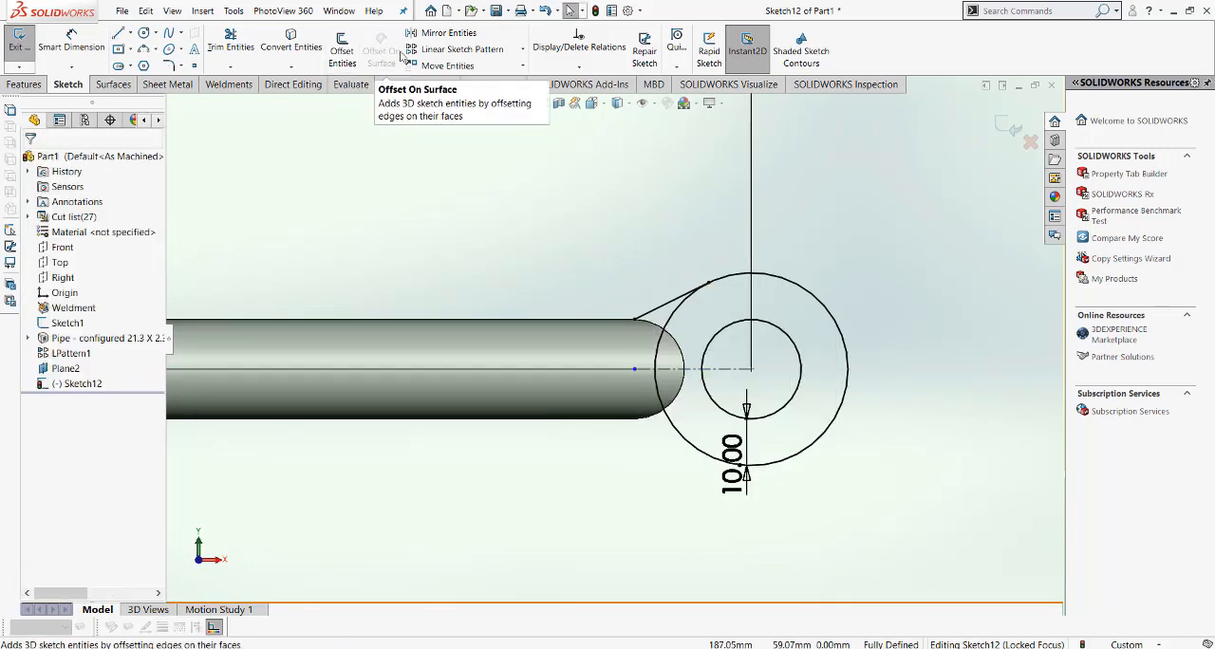
Step: Mirror the tangent line about the horizontal centerline
{"action": "left_click", "coordinate": [522, 67]}
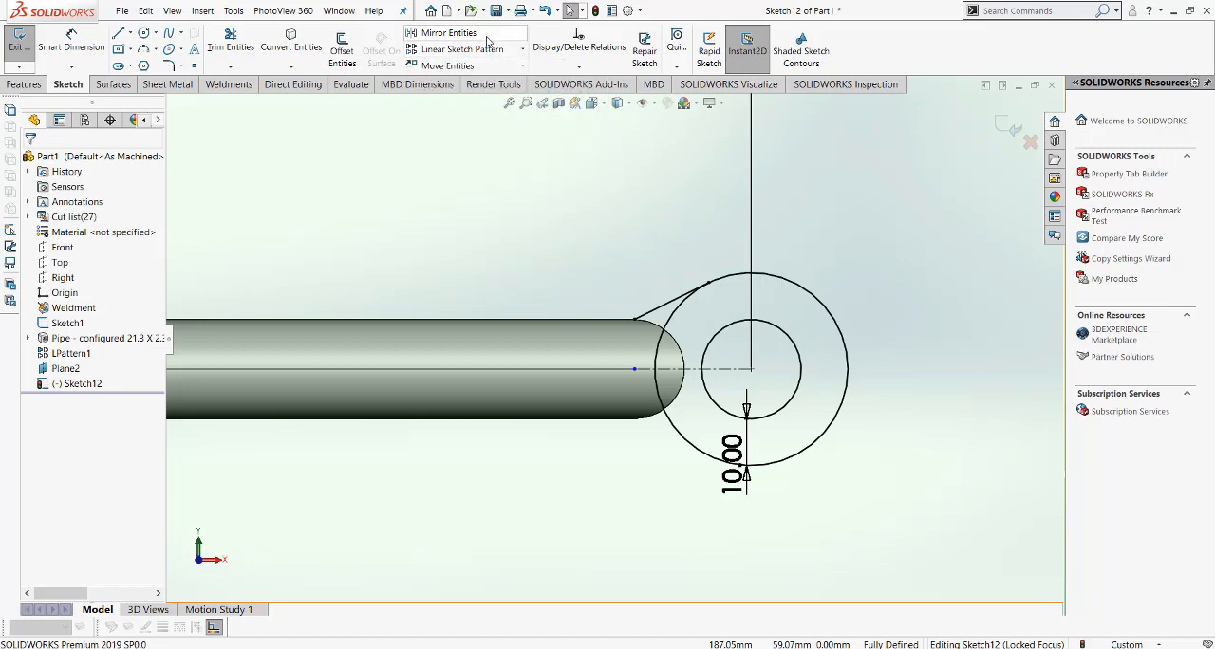
{"action": "left_click", "coordinate": [448, 32]}
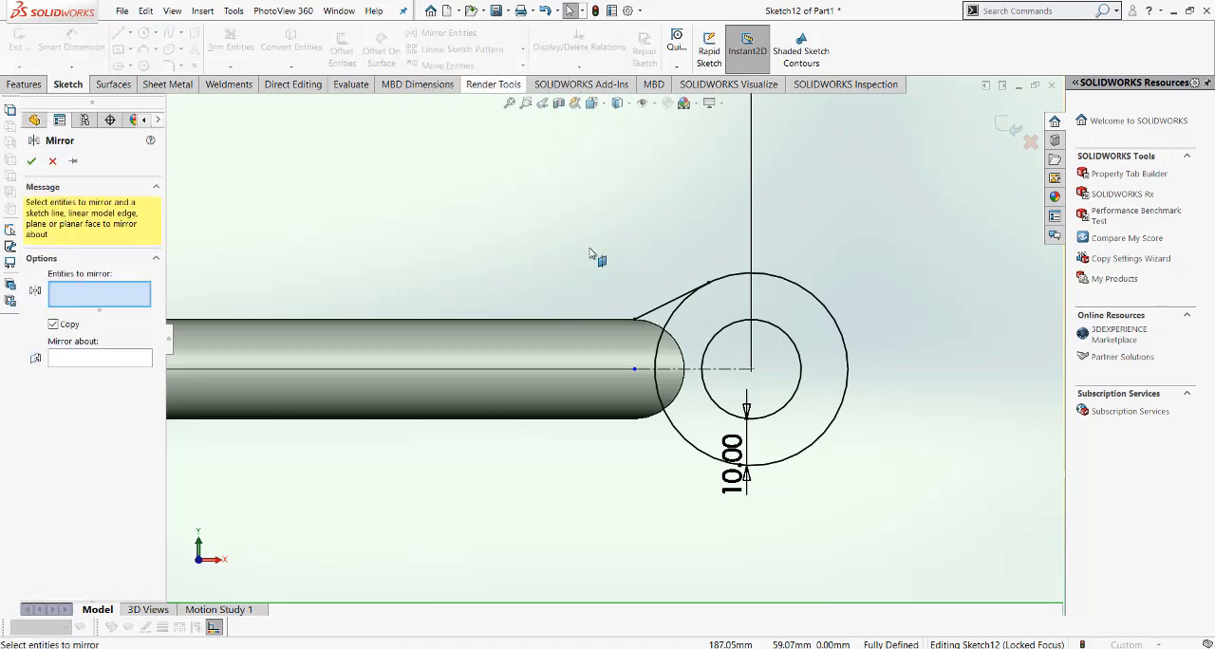
{"action": "left_click", "coordinate": [675, 302]}
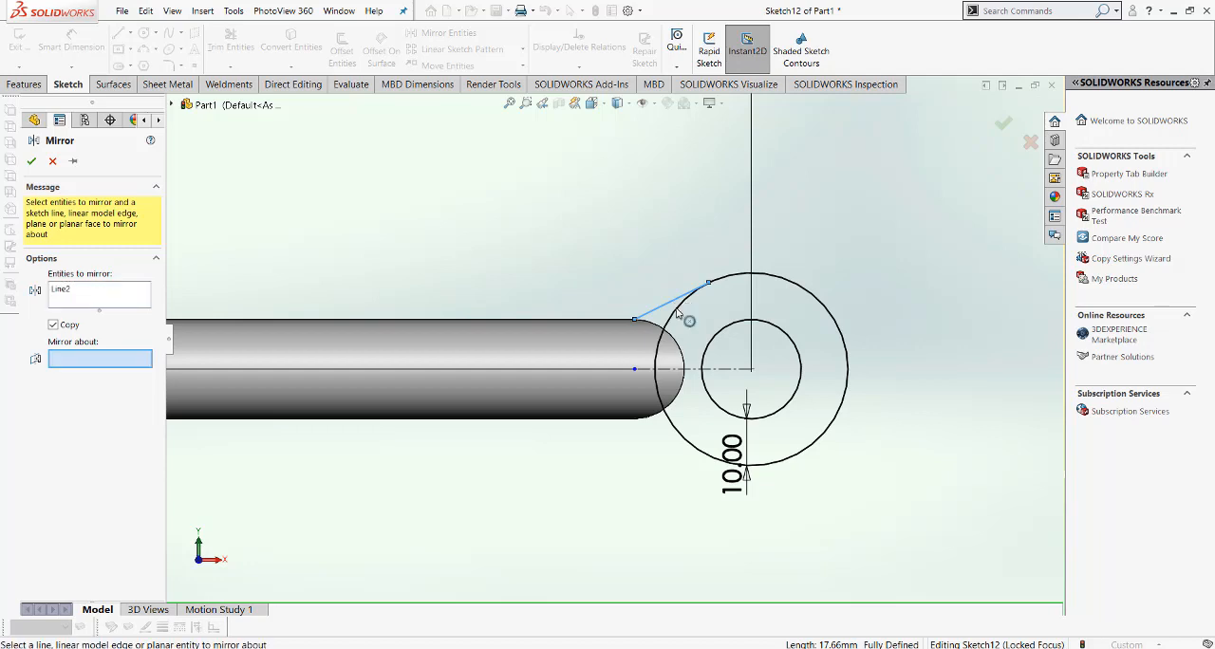
{"action": "left_click", "coordinate": [699, 370]}
{"action": "right_click", "coordinate": [707, 378]}
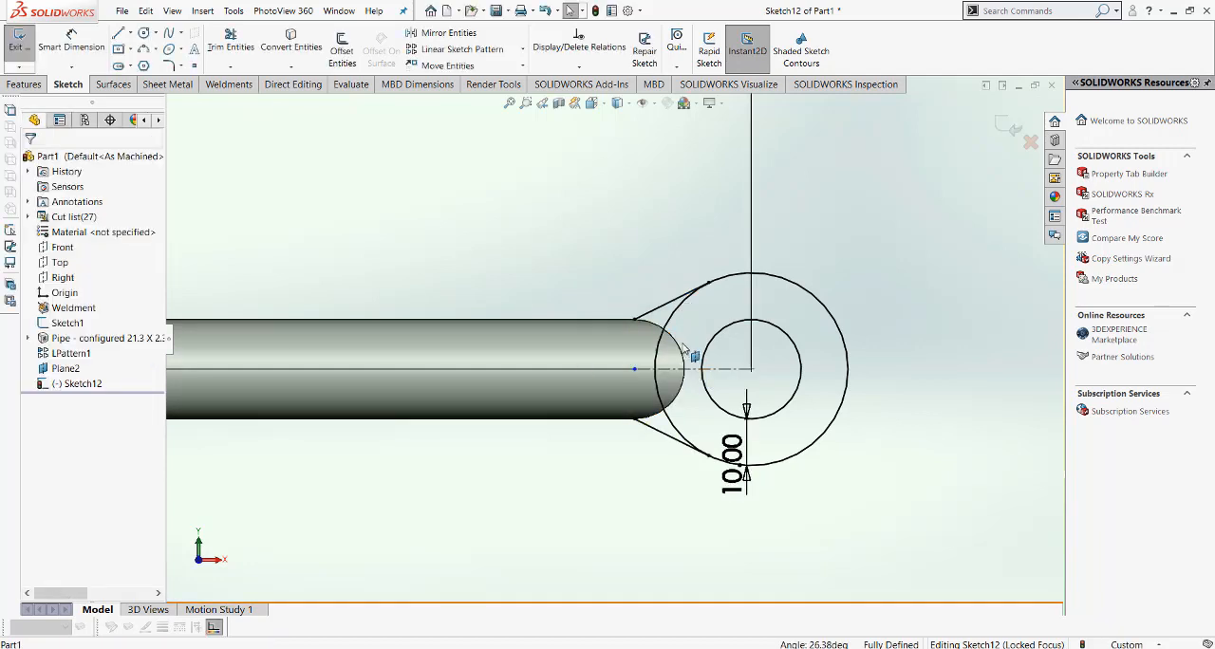
Step: Convert the round edge at the pipe's end into a sketch circle
{"action": "left_click", "coordinate": [680, 350]}
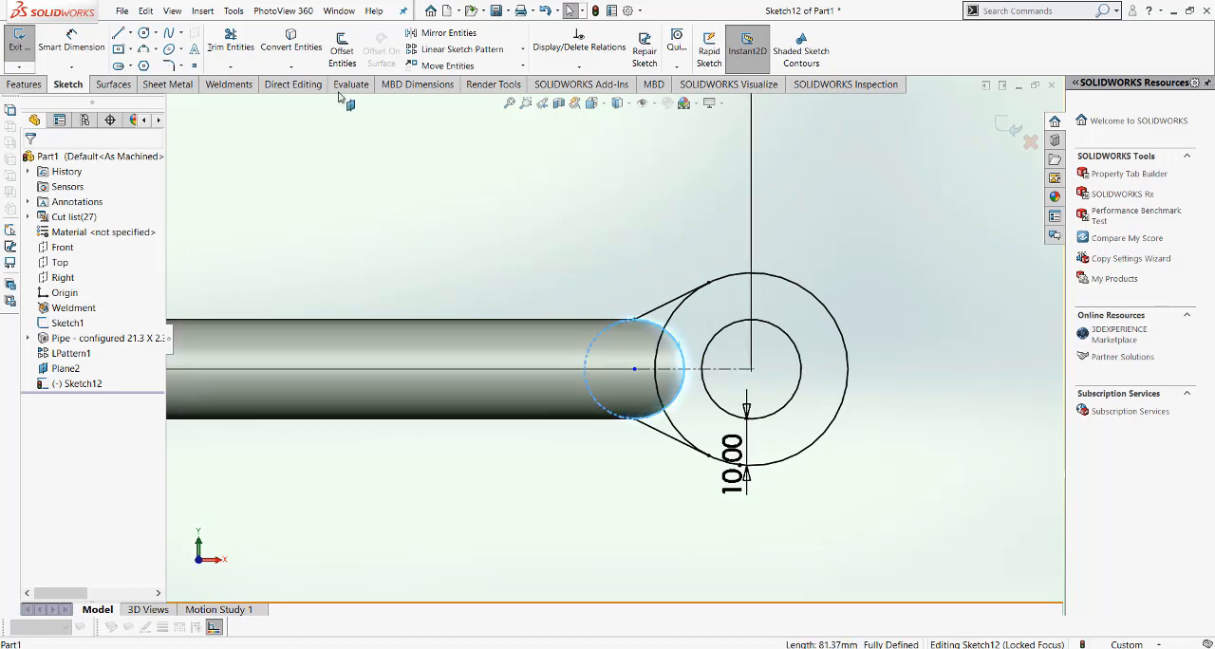
{"action": "left_click", "coordinate": [314, 195]}
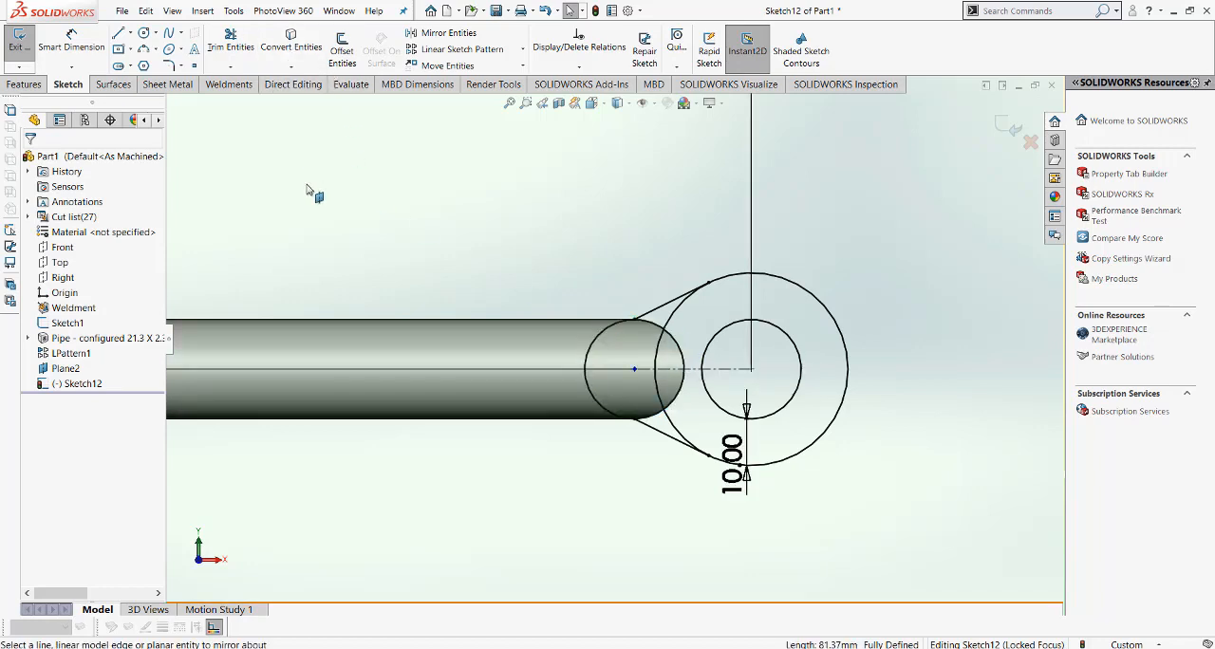
Step: Trim the outer circle's arc between the tangent lines and the pipe-end circle's arc inside the pipe with Power Trim
{"action": "left_click", "coordinate": [233, 46]}
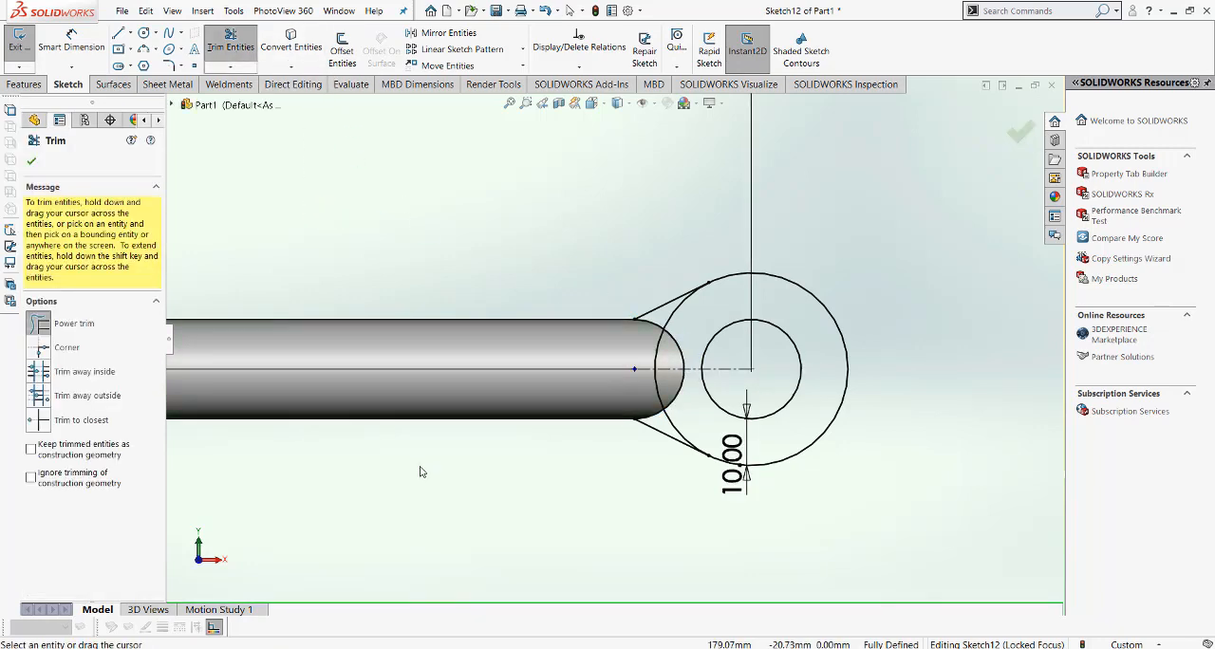
{"action": "mouse_move", "coordinate": [706, 310]}
{"action": "left_mouse_down"}
{"action": "mouse_move", "coordinate": [673, 323]}
{"action": "mouse_move", "coordinate": [653, 400]}
{"action": "mouse_move", "coordinate": [683, 434]}
{"action": "mouse_move", "coordinate": [568, 470]}
{"action": "left_mouse_up"}
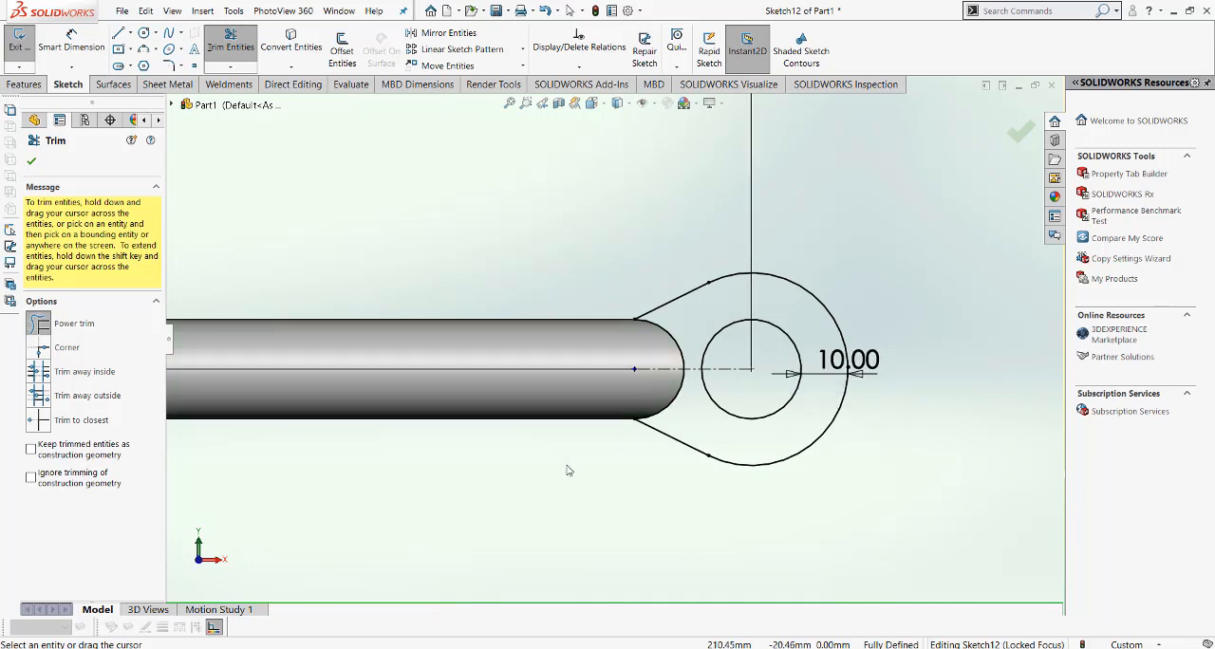
{"action": "left_click", "coordinate": [31, 160]}
Step: Extrude the closed lug profile 10 mm using the Mid Plane end condition
{"action": "left_click", "coordinate": [24, 83]}
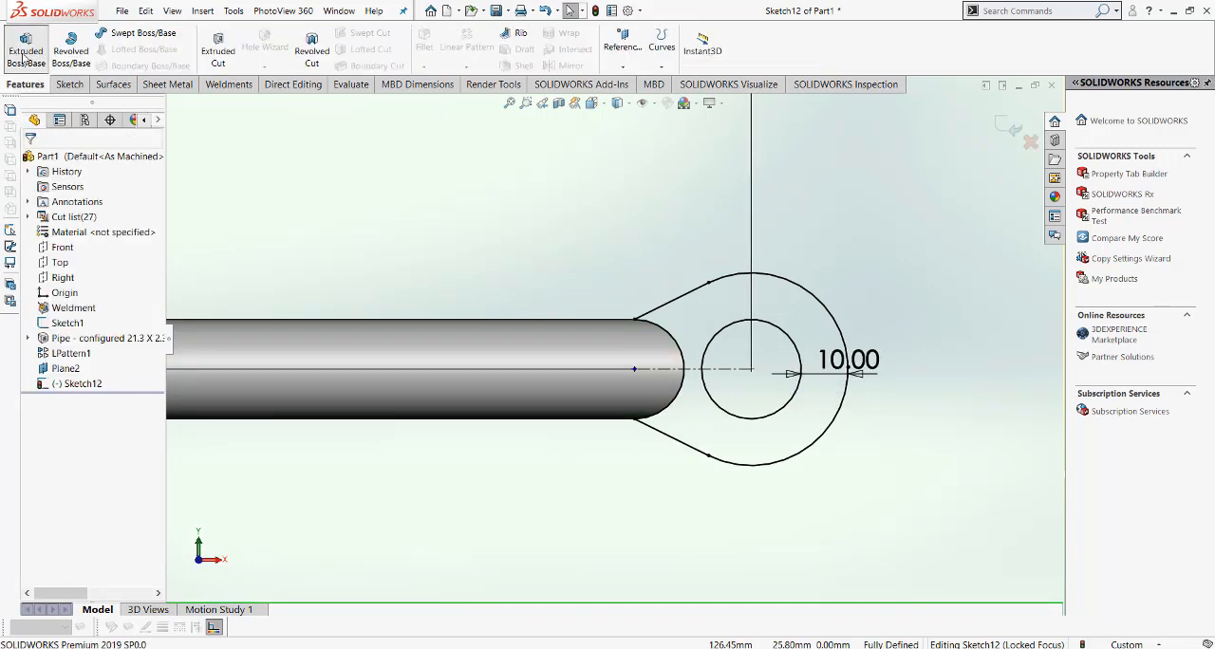
{"action": "left_click", "coordinate": [26, 47]}
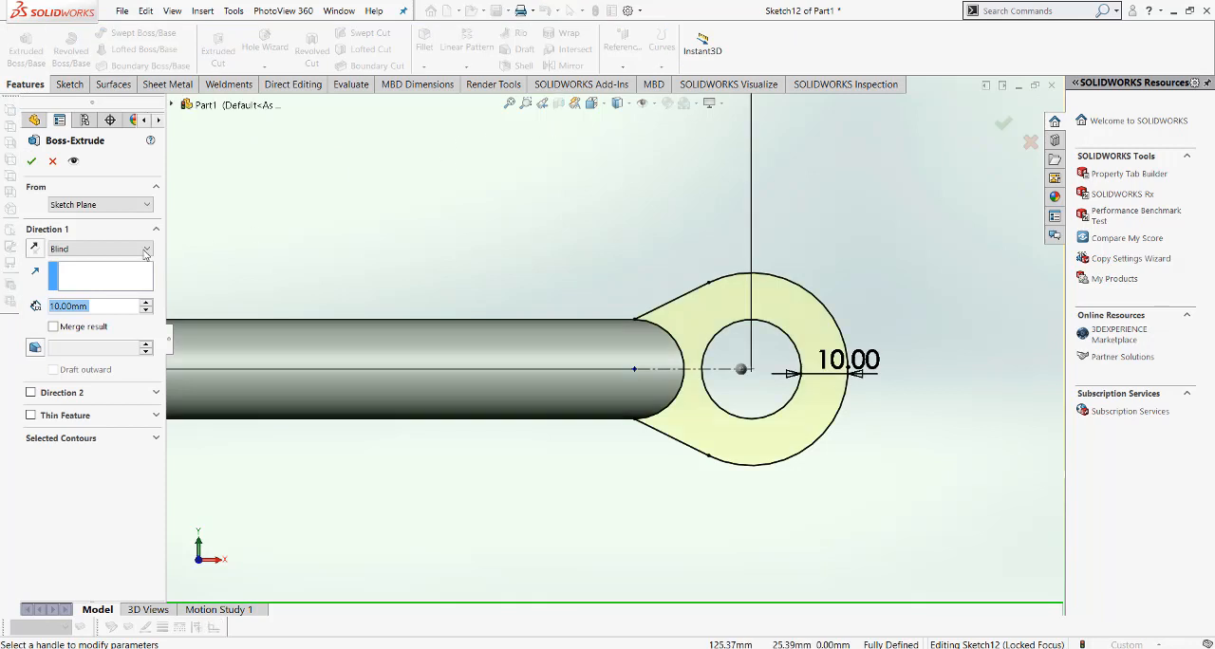
{"action": "left_click", "coordinate": [100, 248]}
{"action": "left_click", "coordinate": [91, 340]}
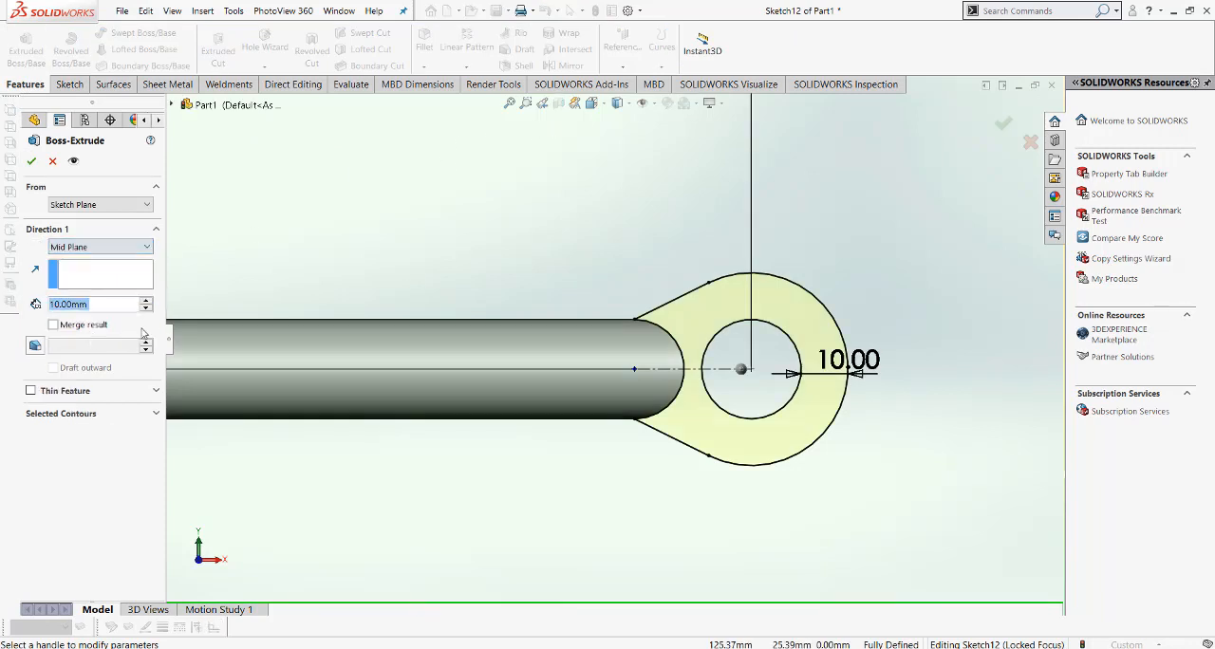
{"action": "left_click", "coordinate": [591, 102]}
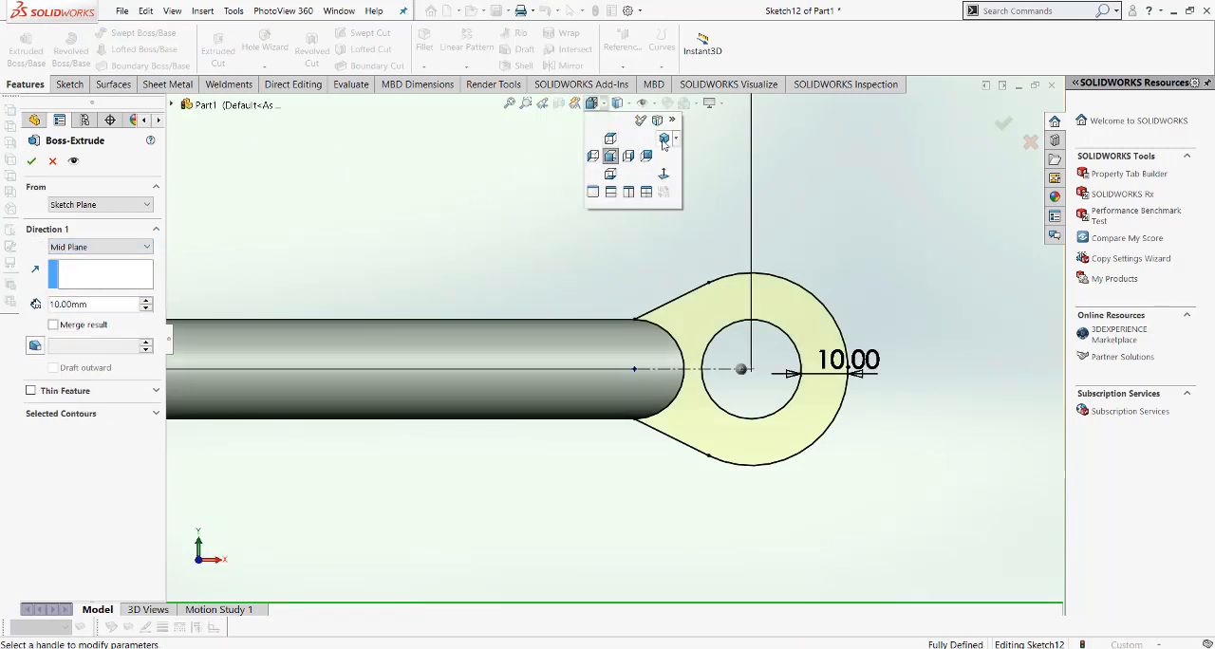
{"action": "left_click", "coordinate": [662, 140]}
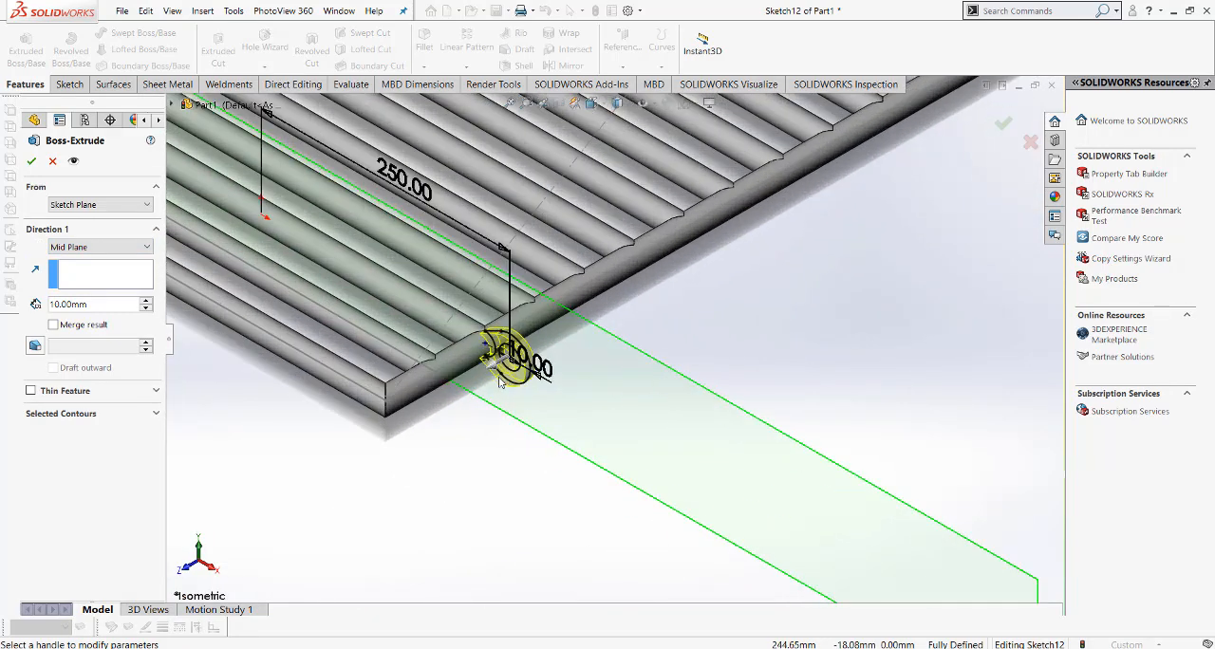
{"action": "left_click", "coordinate": [32, 162]}
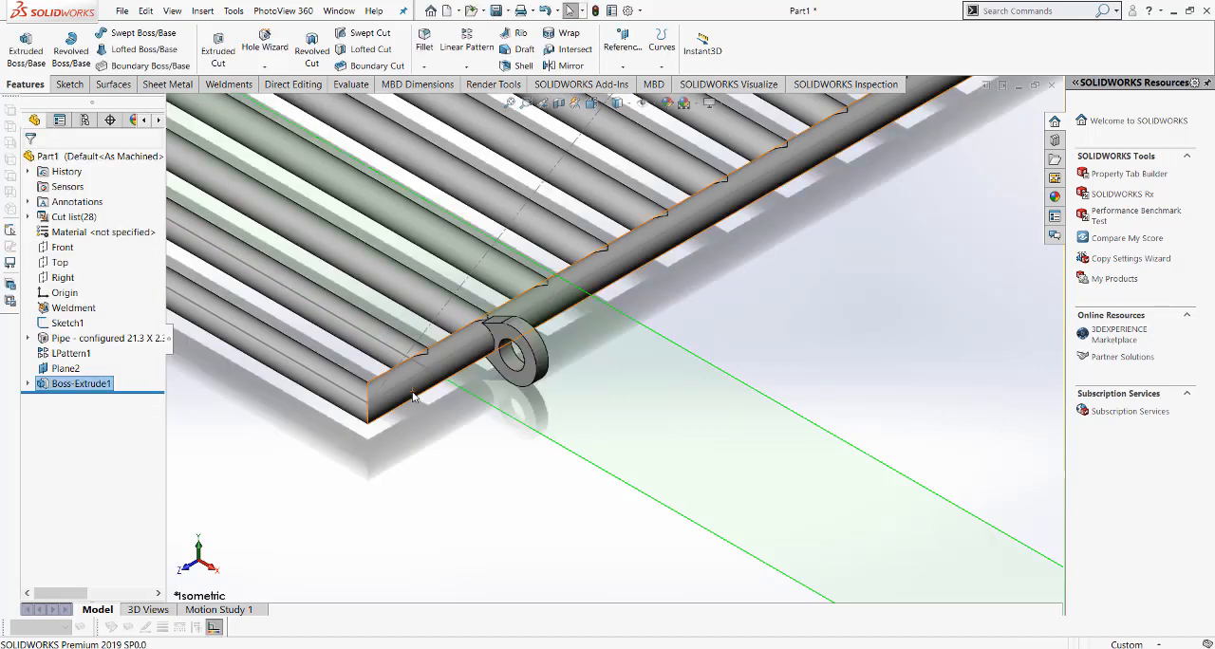
Step: Mirror the extruded lug body about the Right plane to the opposite long side of the frame
{"action": "scroll", "coordinate": [412, 398], "scroll_direction": "up", "scroll_amount": 1}
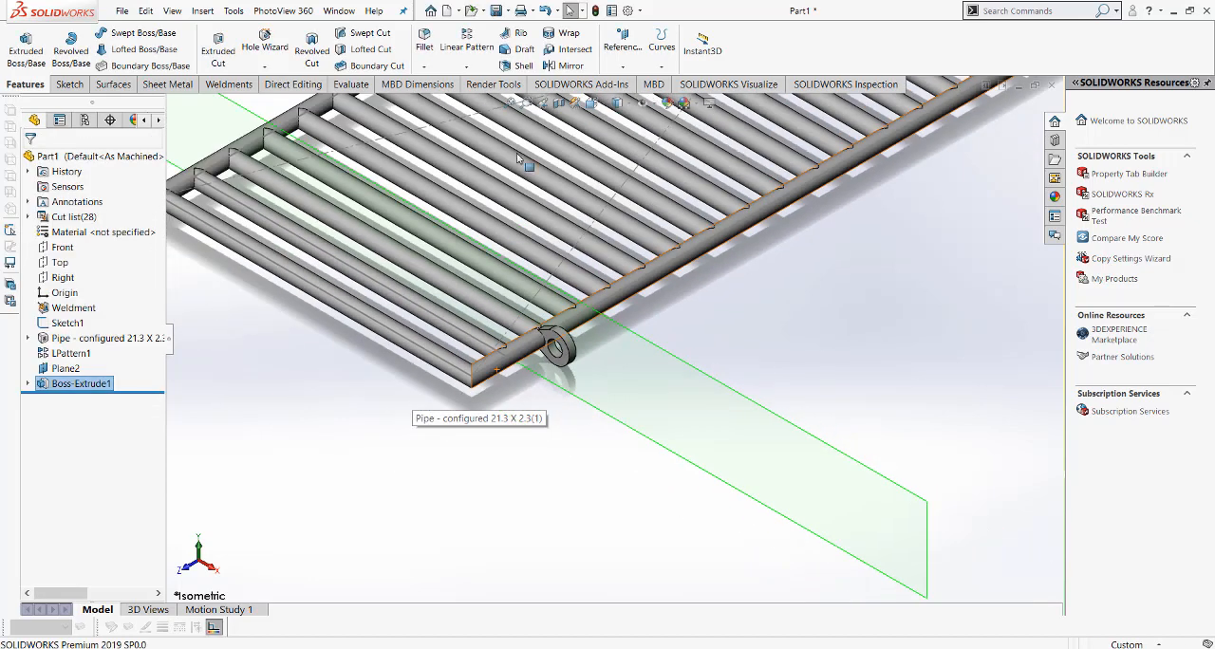
{"action": "left_click", "coordinate": [510, 105]}
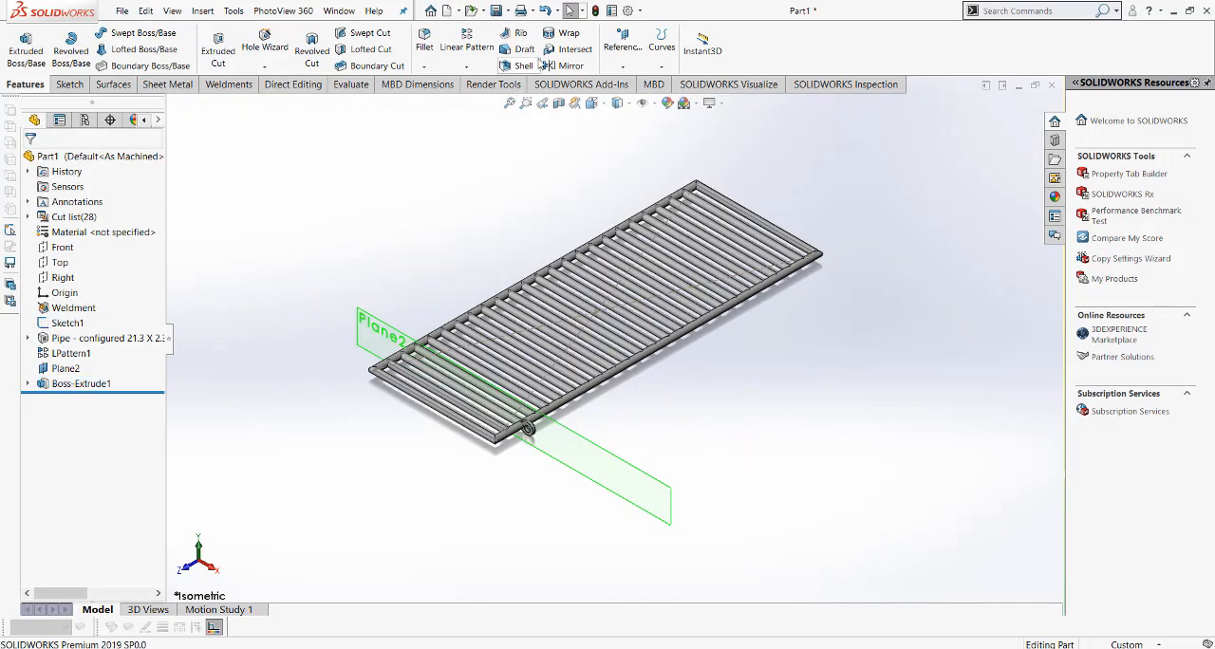
{"action": "left_click", "coordinate": [566, 65]}
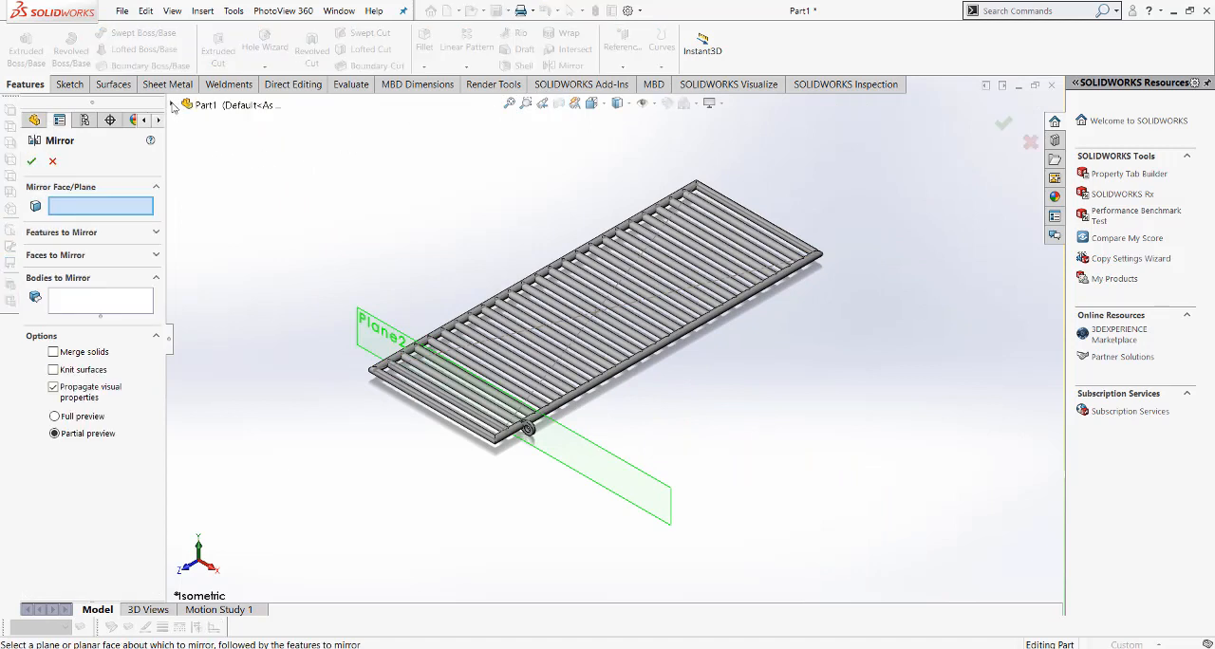
{"action": "left_click", "coordinate": [173, 106]}
{"action": "left_click", "coordinate": [218, 227]}
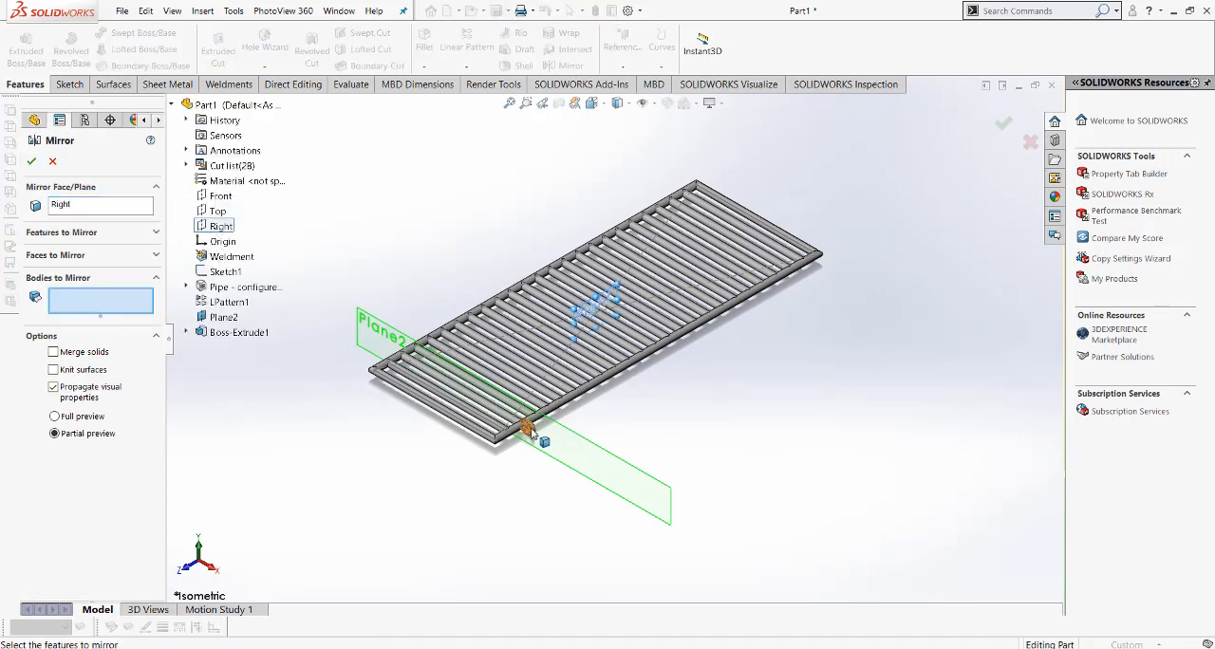
{"action": "left_click", "coordinate": [528, 428]}
{"action": "left_click", "coordinate": [31, 163]}
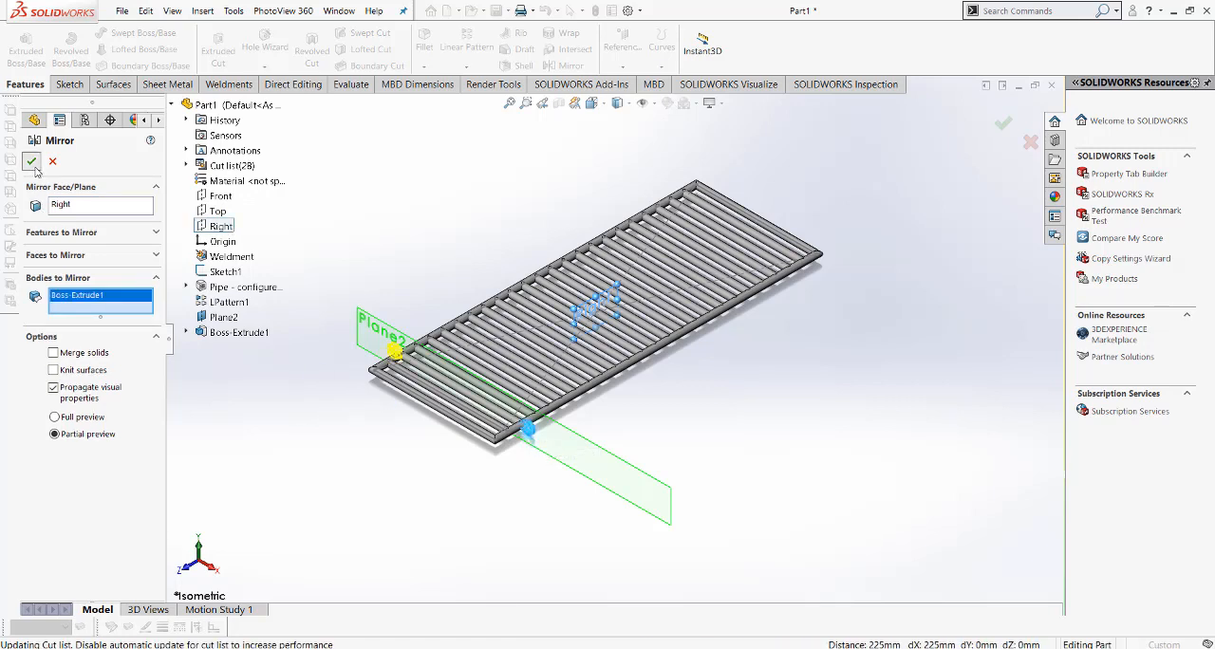
Step: Mirror both lug bodies about the Front plane to the other end of the frame
{"action": "left_click", "coordinate": [581, 68]}
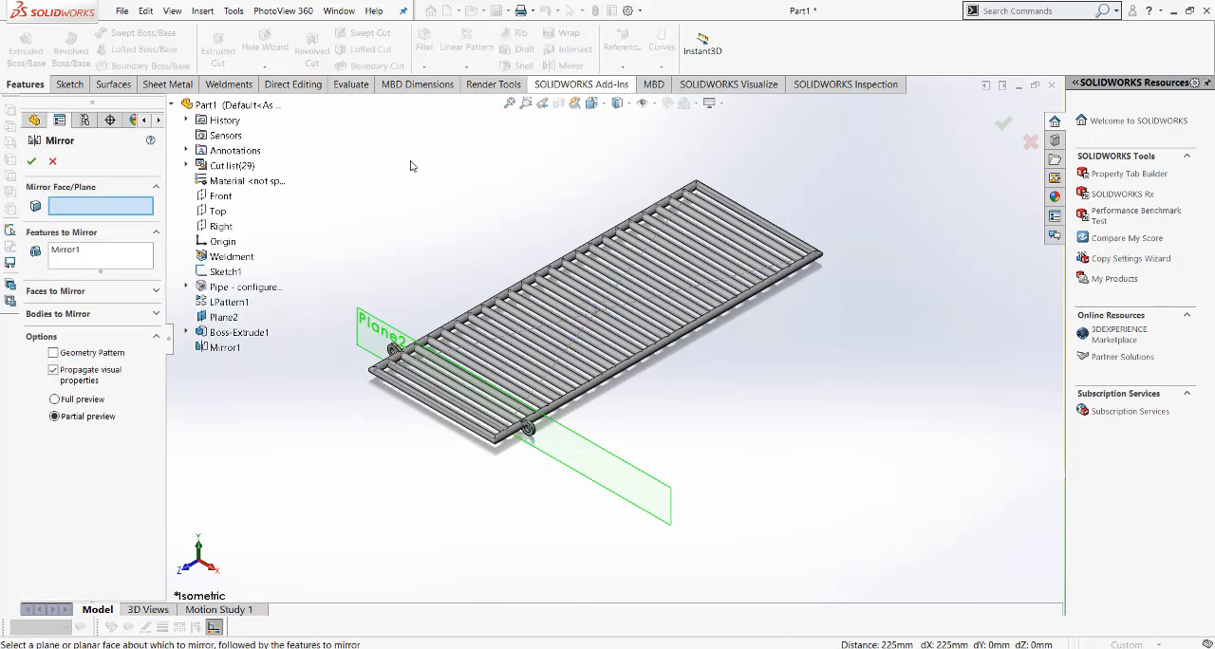
{"action": "left_click", "coordinate": [220, 196]}
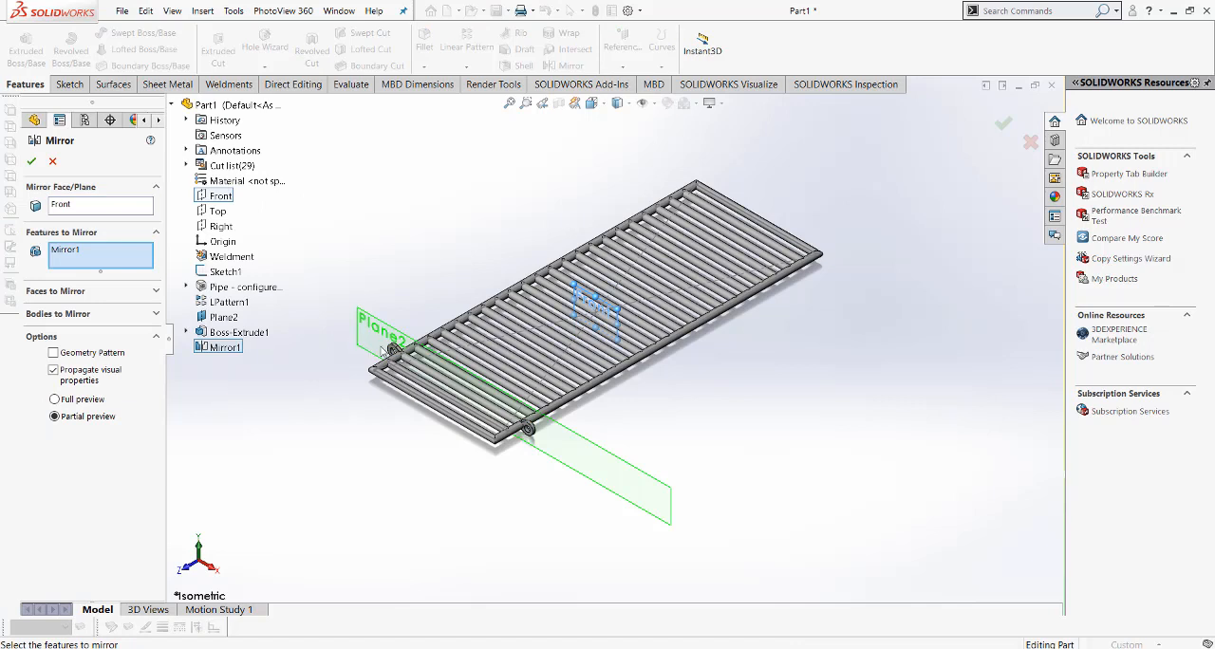
{"action": "left_click", "coordinate": [76, 314]}
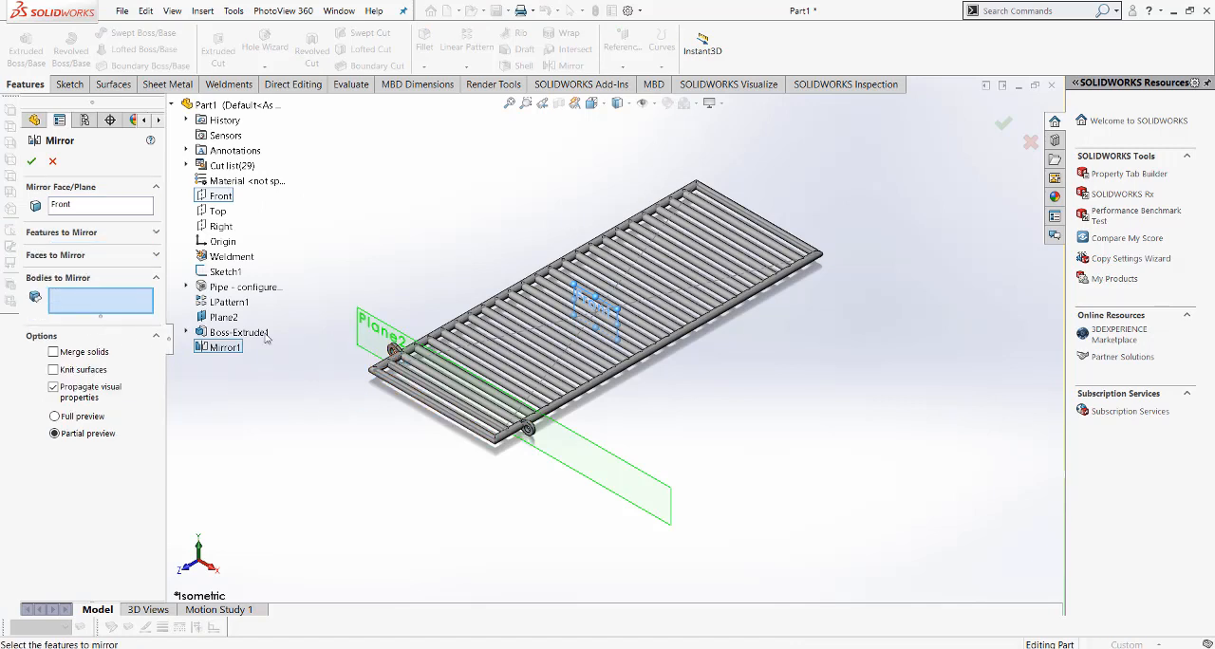
{"action": "left_click", "coordinate": [392, 350]}
{"action": "left_click", "coordinate": [531, 432]}
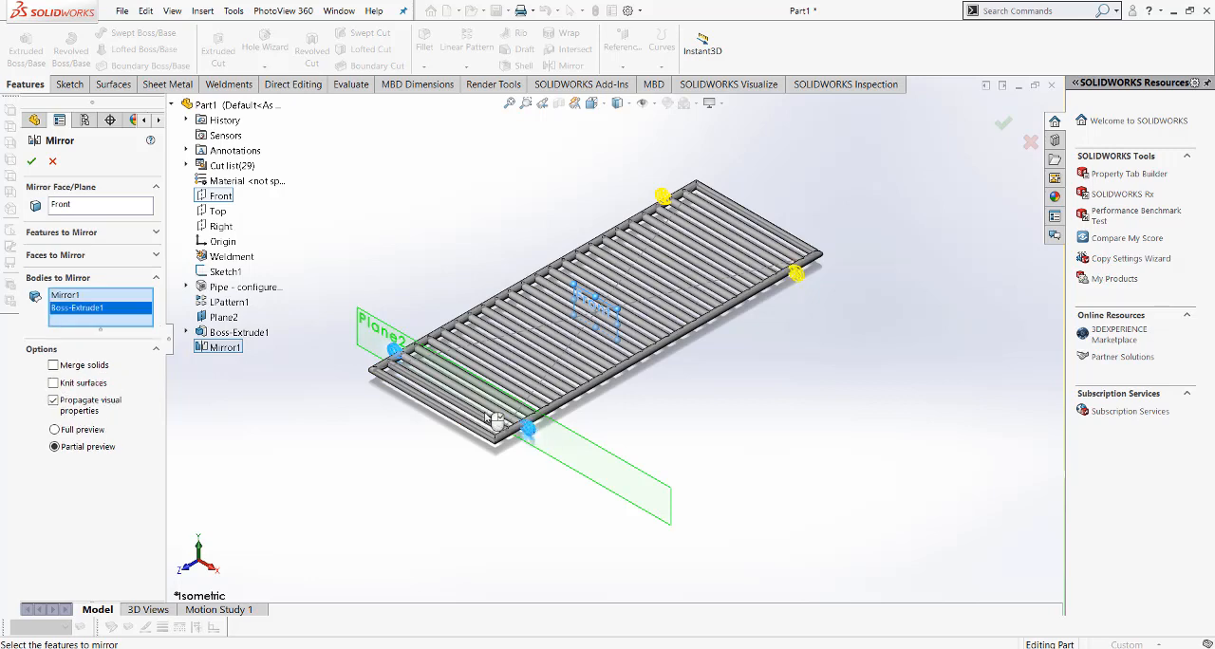
{"action": "left_click", "coordinate": [31, 161]}
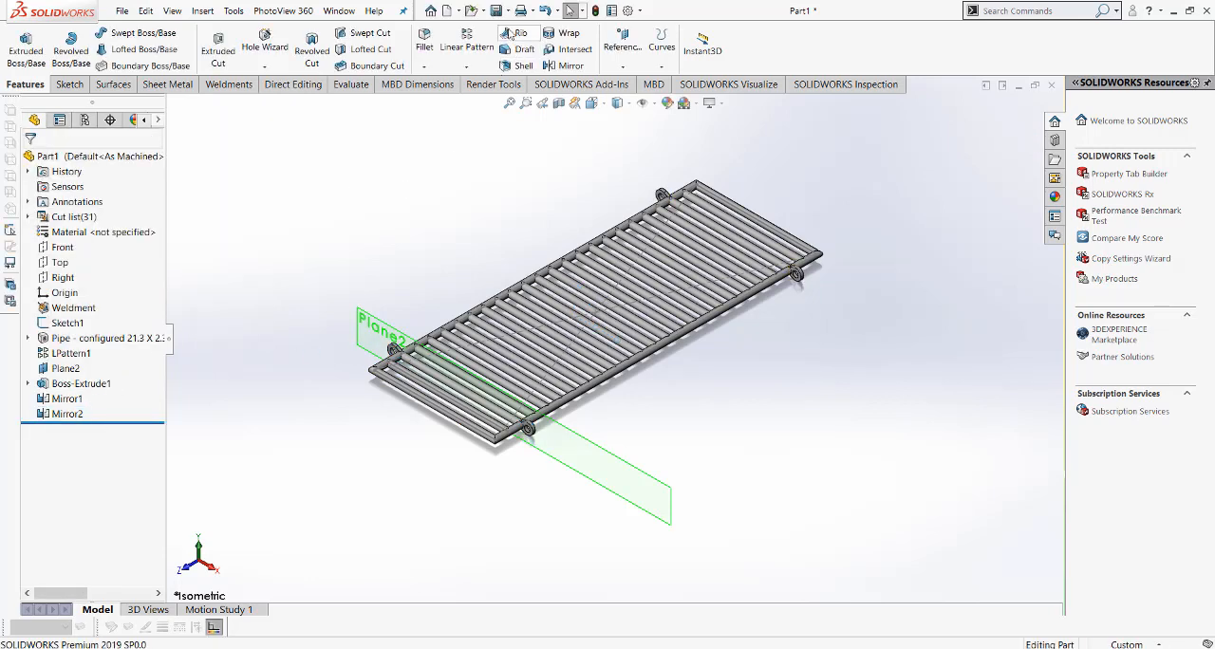
Step: Start saving the weldment part as a new file
{"action": "left_click", "coordinate": [497, 11]}
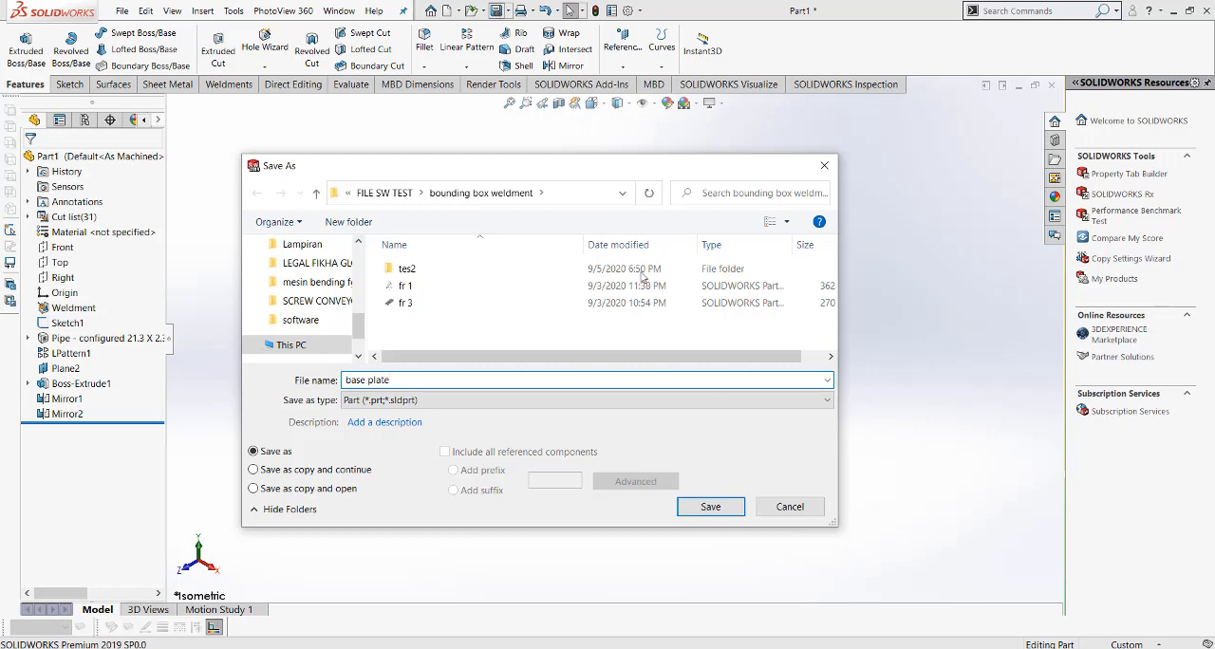
Step: Save the weldment part as base plate and switch to the mainan ayunan assembly
{"action": "left_click", "coordinate": [708, 505]}
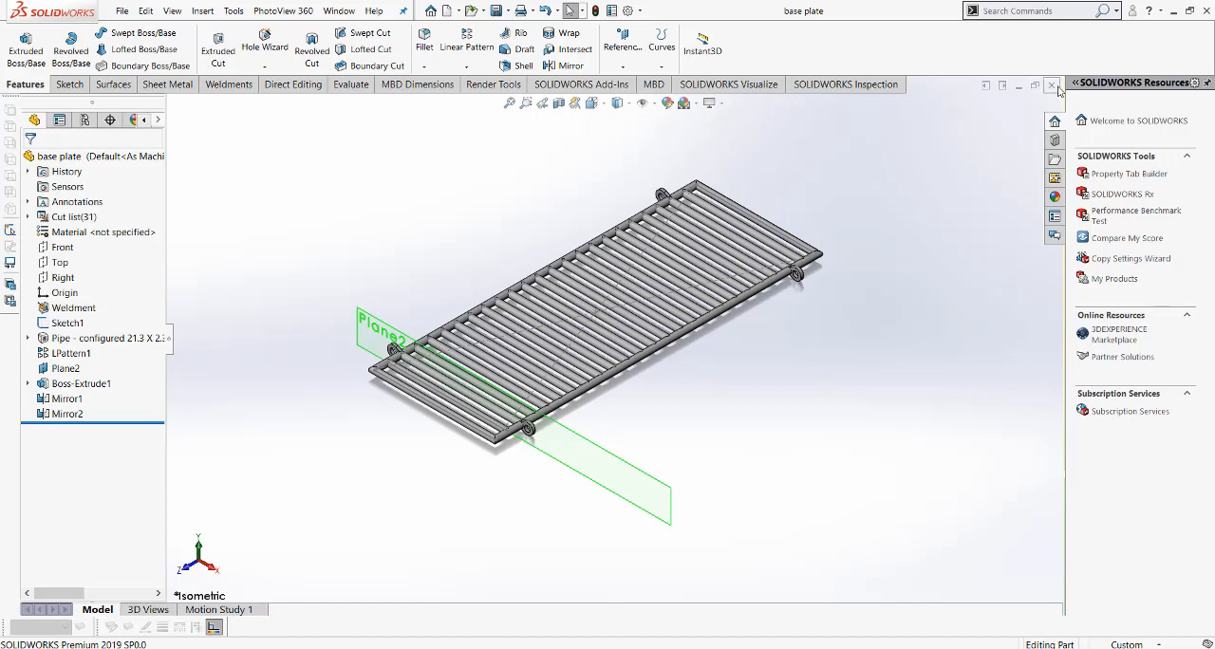
{"action": "left_click", "coordinate": [338, 10]}
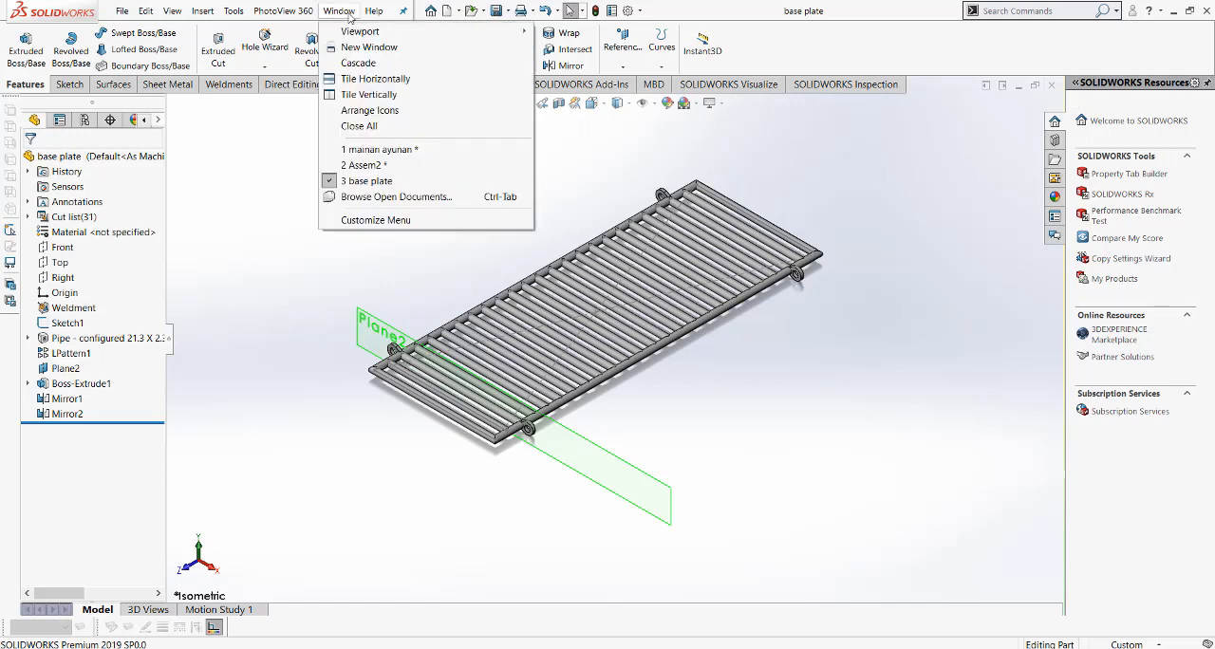
{"action": "left_click", "coordinate": [380, 149]}
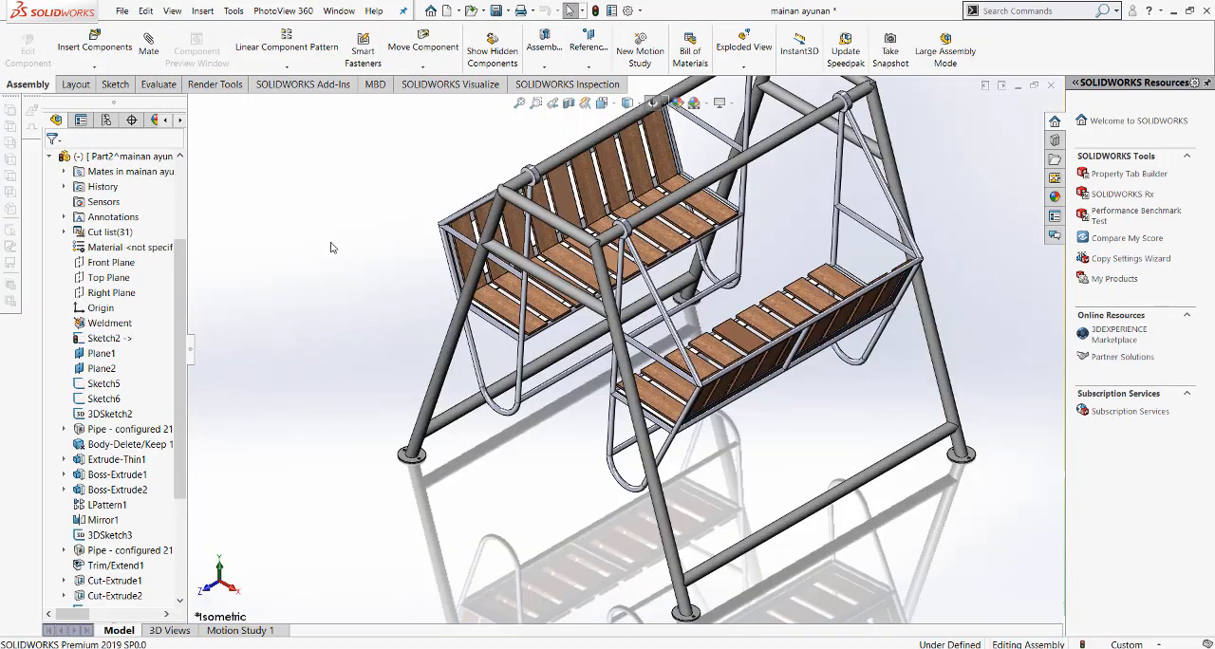
Step: Look at the finished swing in the Assem2 assembly for reference and return to the mainan ayunan assembly
{"action": "left_click", "coordinate": [338, 10]}
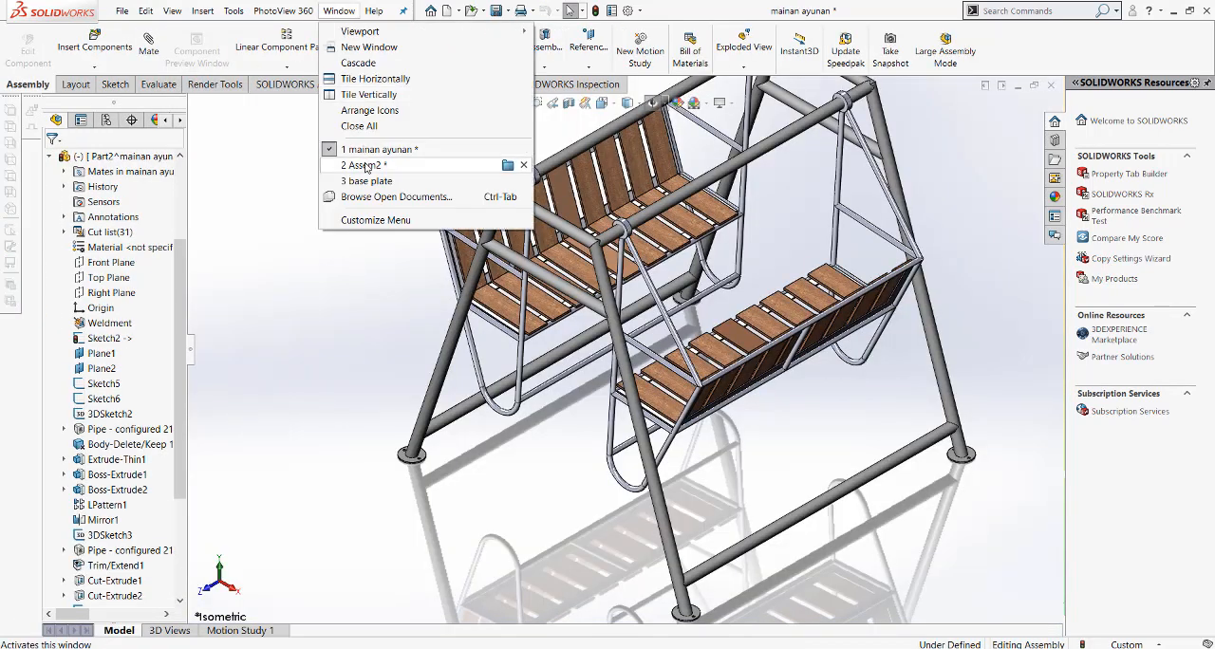
{"action": "left_click", "coordinate": [365, 166]}
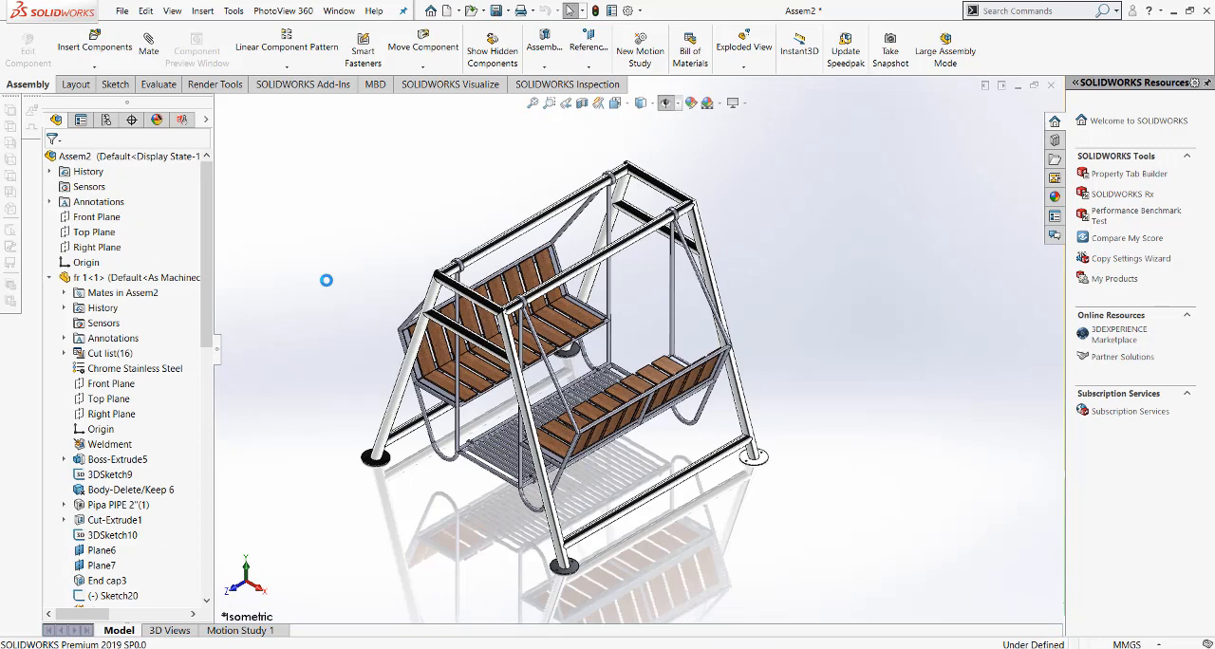
{"action": "left_click", "coordinate": [344, 11]}
{"action": "left_click", "coordinate": [404, 155]}
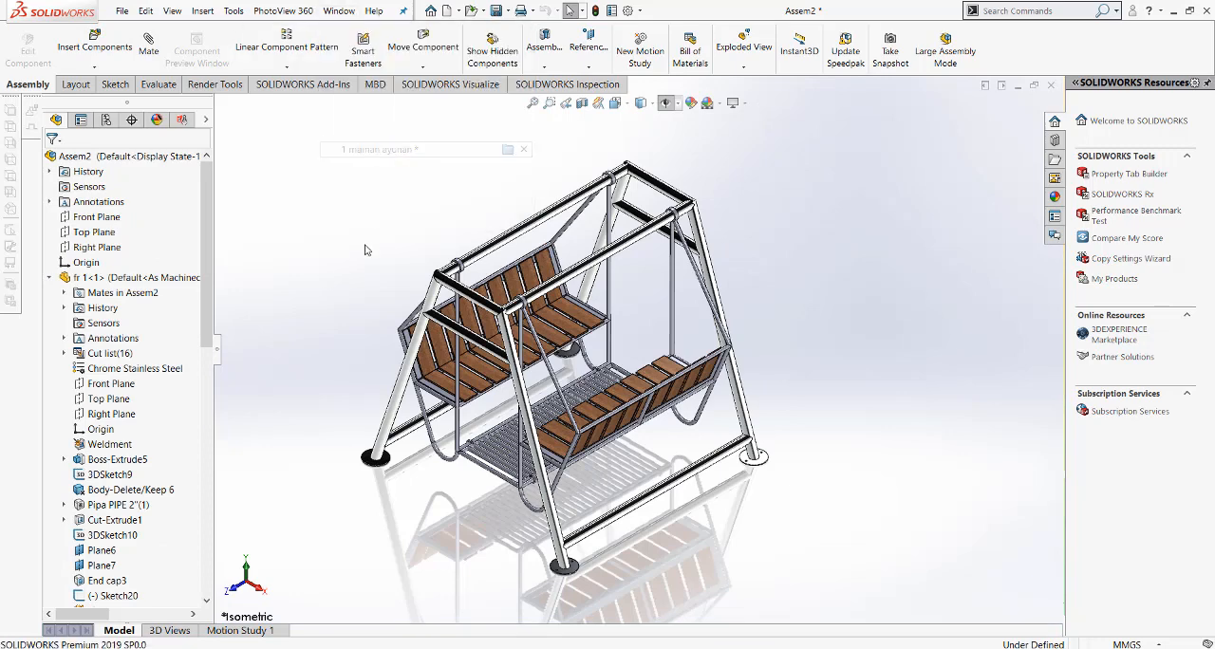
Step: Insert the base plate part into the swing assembly and move it clear of the frame's end leg
{"action": "left_click", "coordinate": [94, 45]}
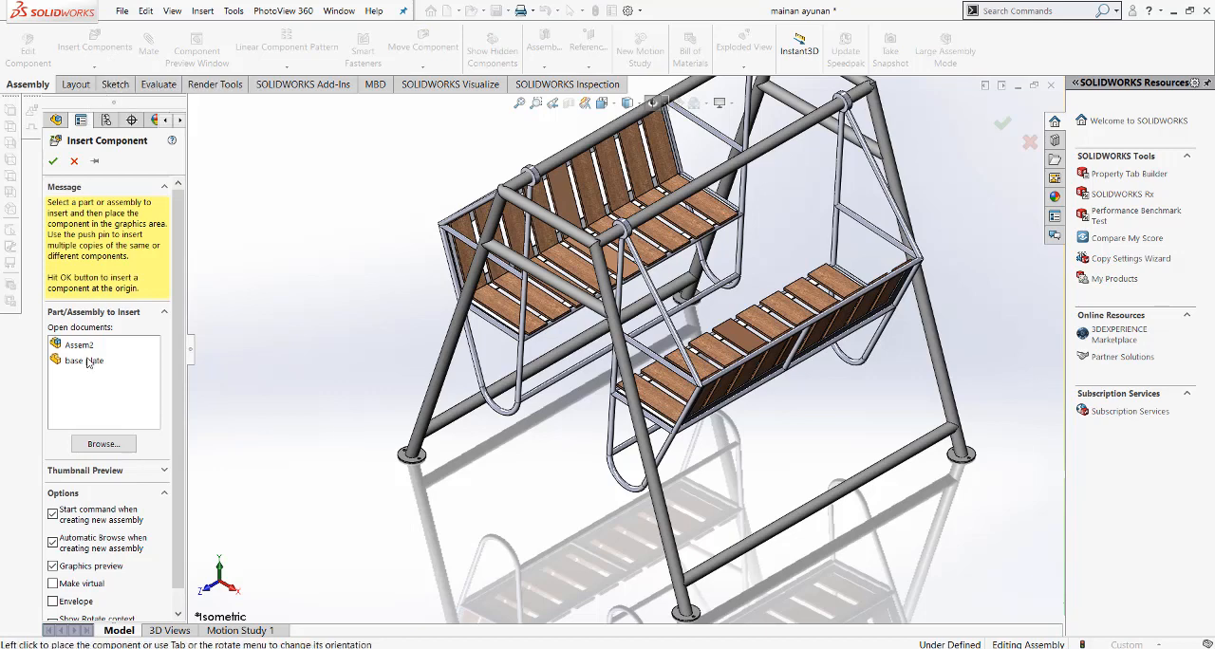
{"action": "left_click", "coordinate": [88, 362]}
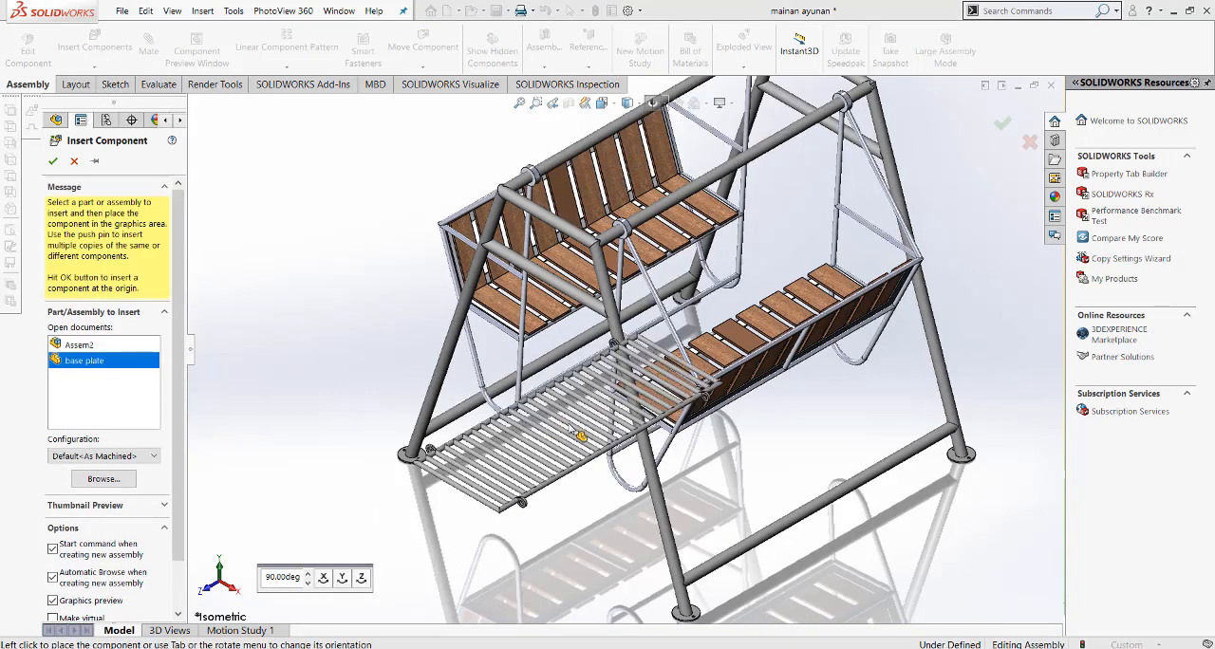
{"action": "left_click", "coordinate": [484, 486]}
{"action": "scroll", "coordinate": [483, 486], "scroll_direction": "down", "scroll_amount": 3}
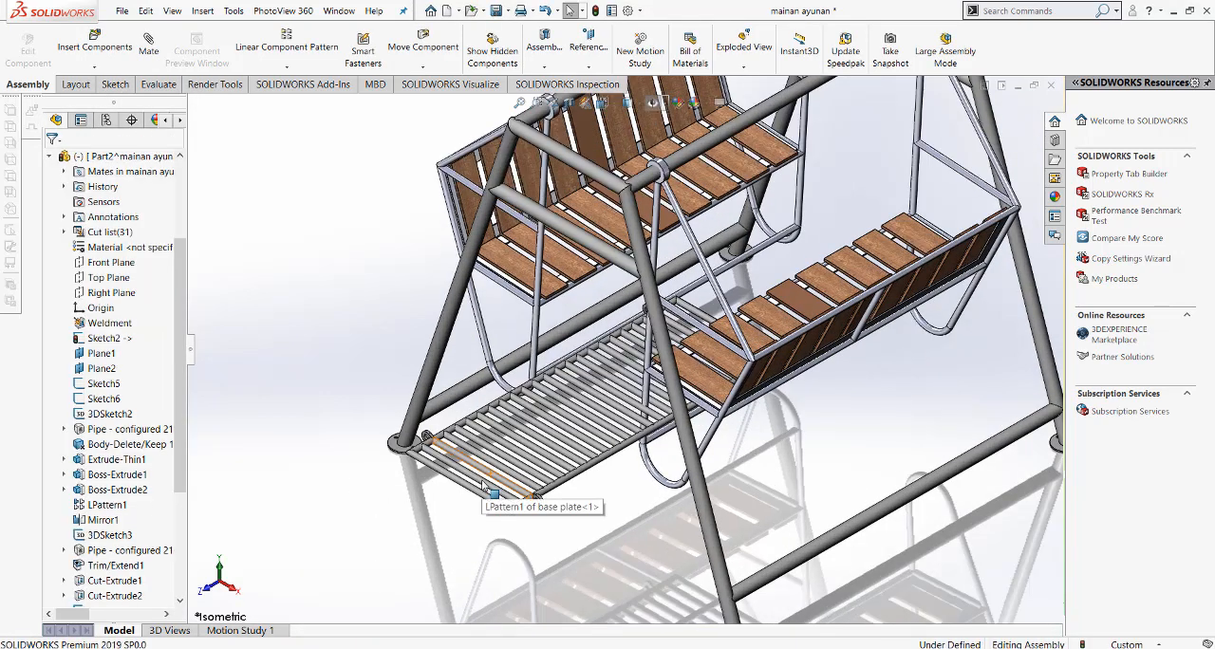
{"action": "left_click_drag", "start_coordinate": [470, 473], "coordinate": [646, 511]}
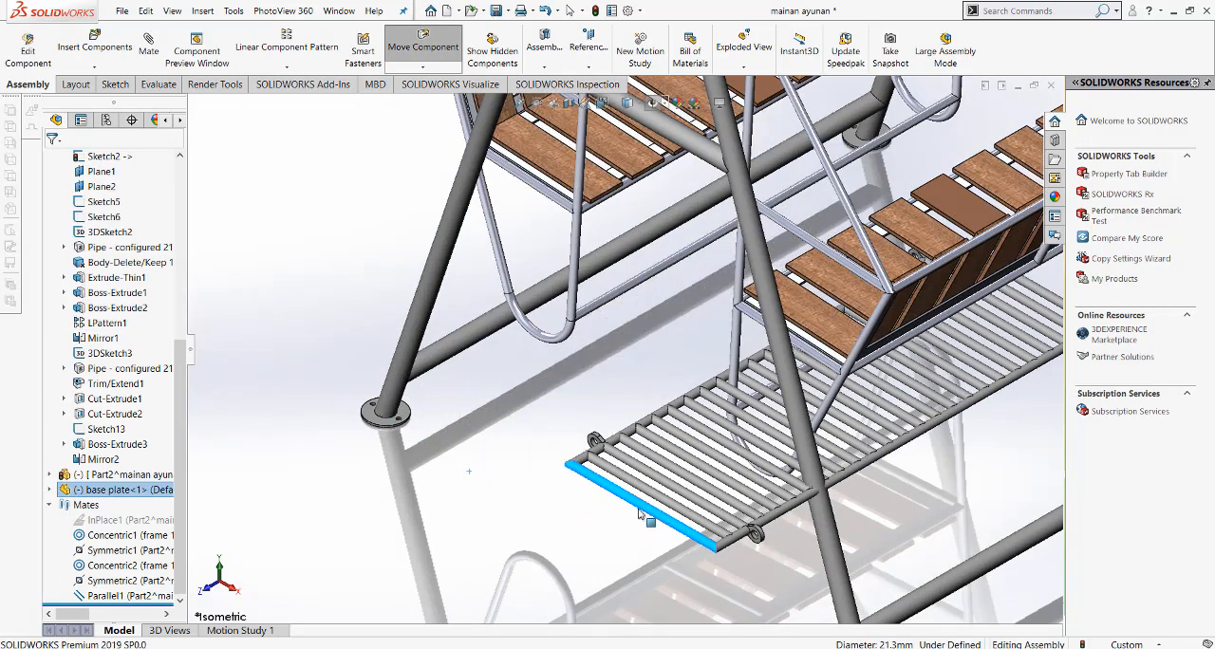
{"action": "left_click", "coordinate": [539, 444]}
Step: Add a concentric mate between the base plate's rear lug hole and the lower long pipe of the rear bench
{"action": "scroll", "coordinate": [553, 377], "scroll_direction": "down", "scroll_amount": 2}
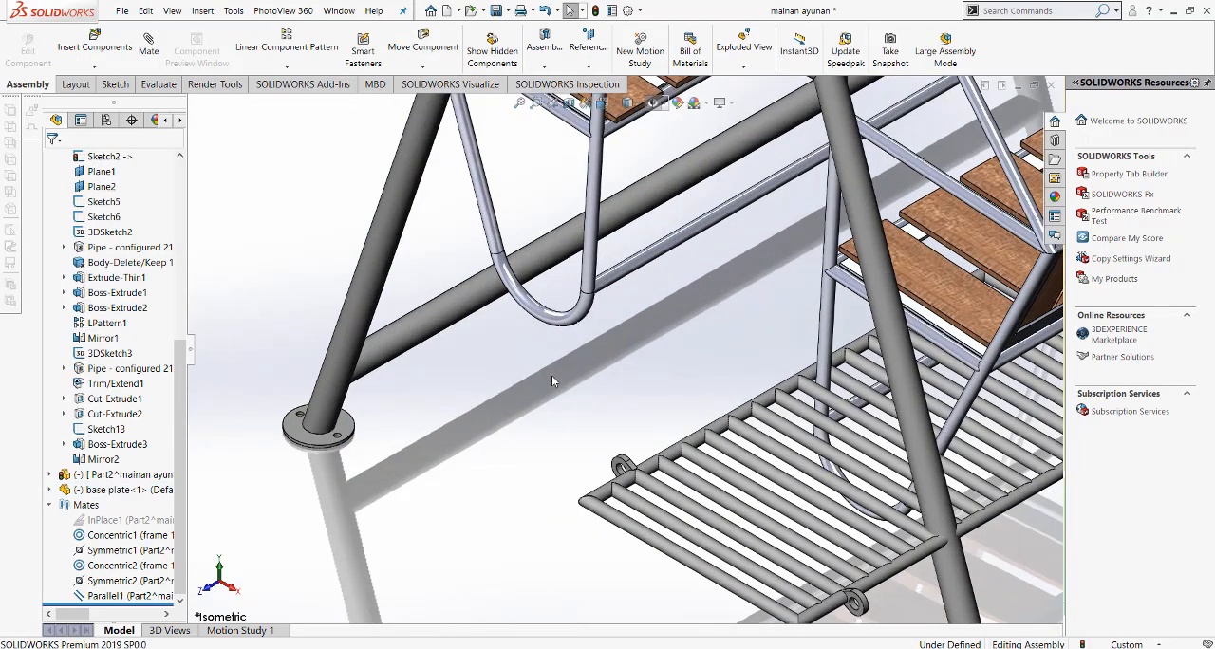
{"action": "scroll", "coordinate": [620, 470], "scroll_direction": "down", "scroll_amount": 2}
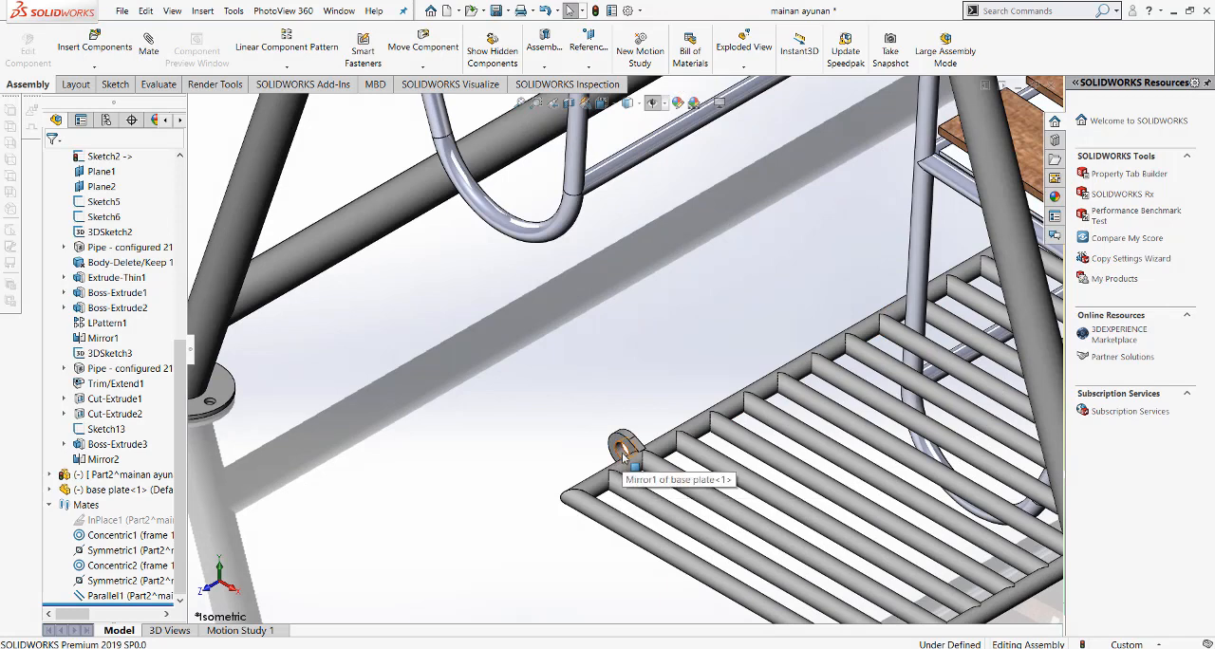
{"action": "left_click_drag", "start_coordinate": [621, 454], "coordinate": [628, 159]}
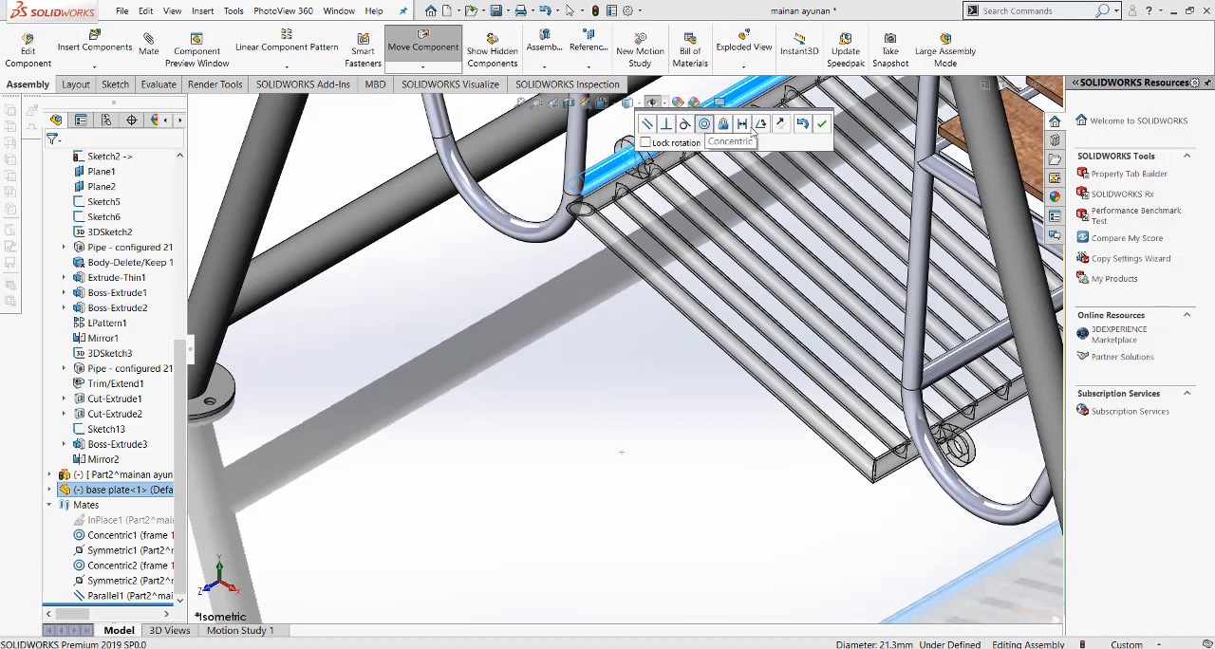
{"action": "left_click", "coordinate": [821, 123]}
Step: Add a concentric mate between the base plate's front lug hole and the lower long pipe of the front bench
{"action": "scroll", "coordinate": [558, 427], "scroll_direction": "up", "scroll_amount": 2}
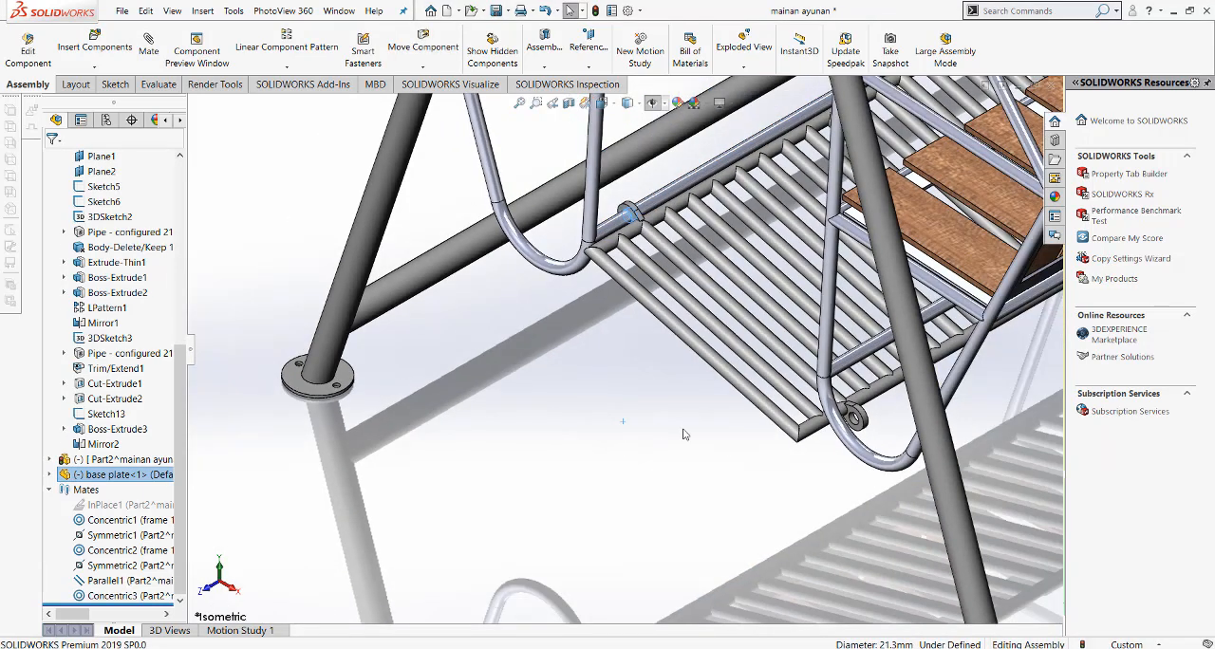
{"action": "left_click", "coordinate": [716, 512]}
{"action": "scroll", "coordinate": [802, 406], "scroll_direction": "down", "scroll_amount": 5}
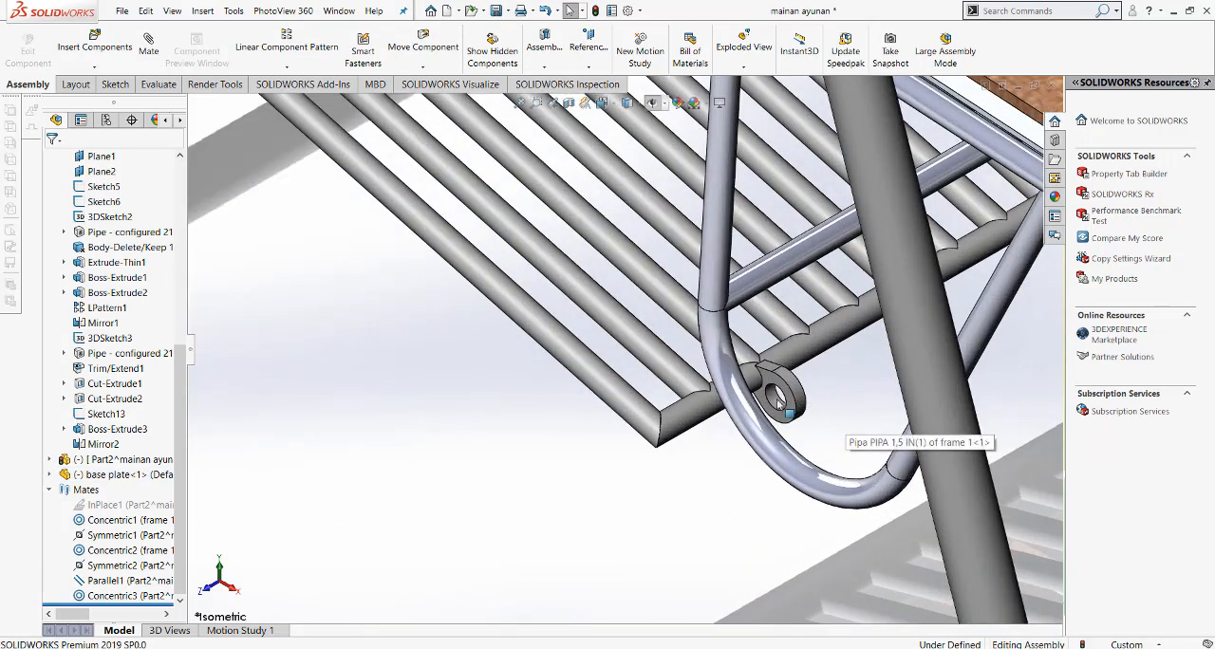
{"action": "left_click", "coordinate": [778, 403]}
{"action": "middle_click_drag", "start_coordinate": [779, 403], "coordinate": [762, 204]}
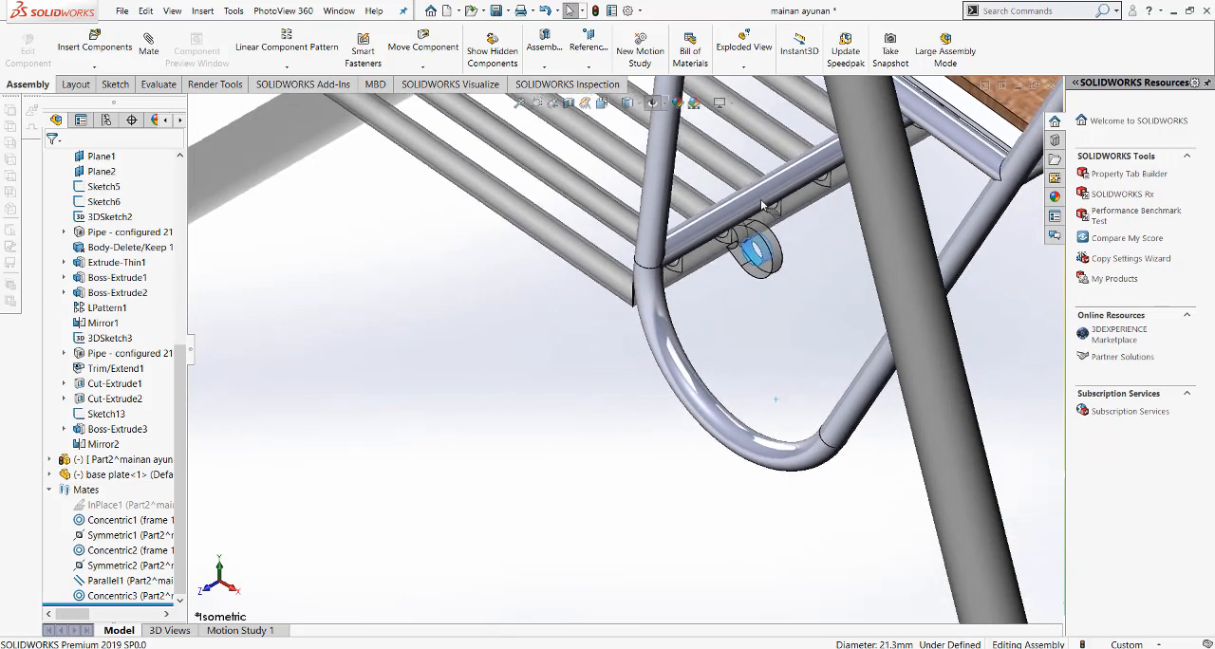
{"action": "left_click_drag", "start_coordinate": [762, 205], "coordinate": [761, 200], "text": "alt"}
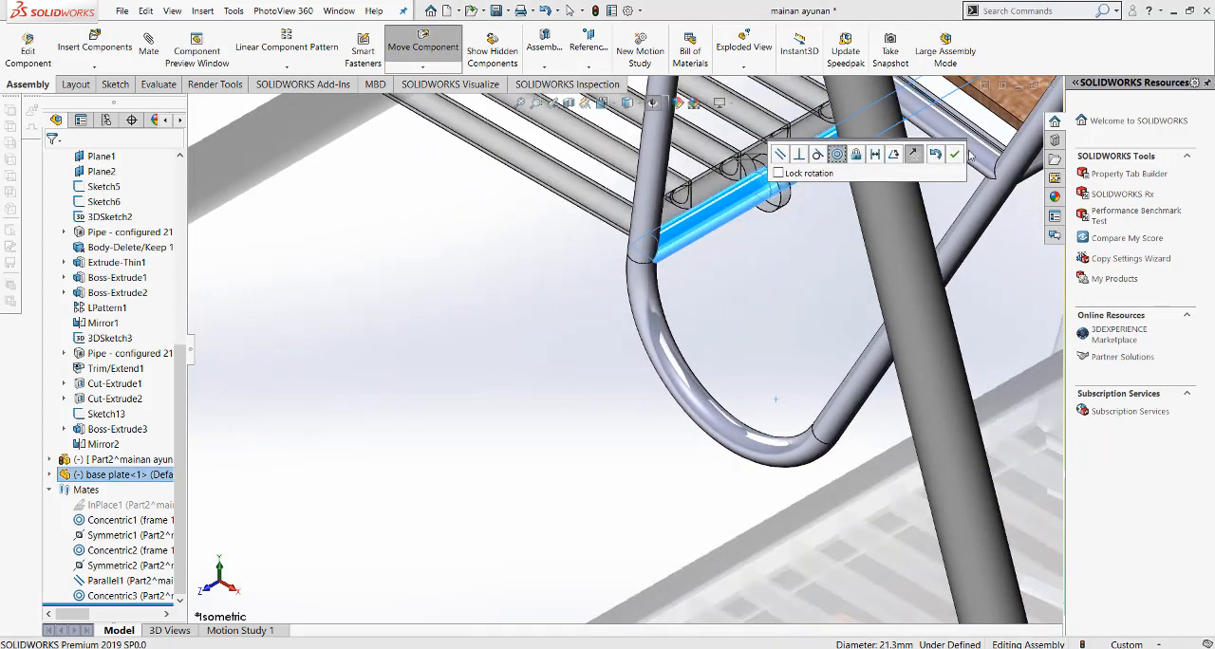
{"action": "left_click", "coordinate": [956, 154]}
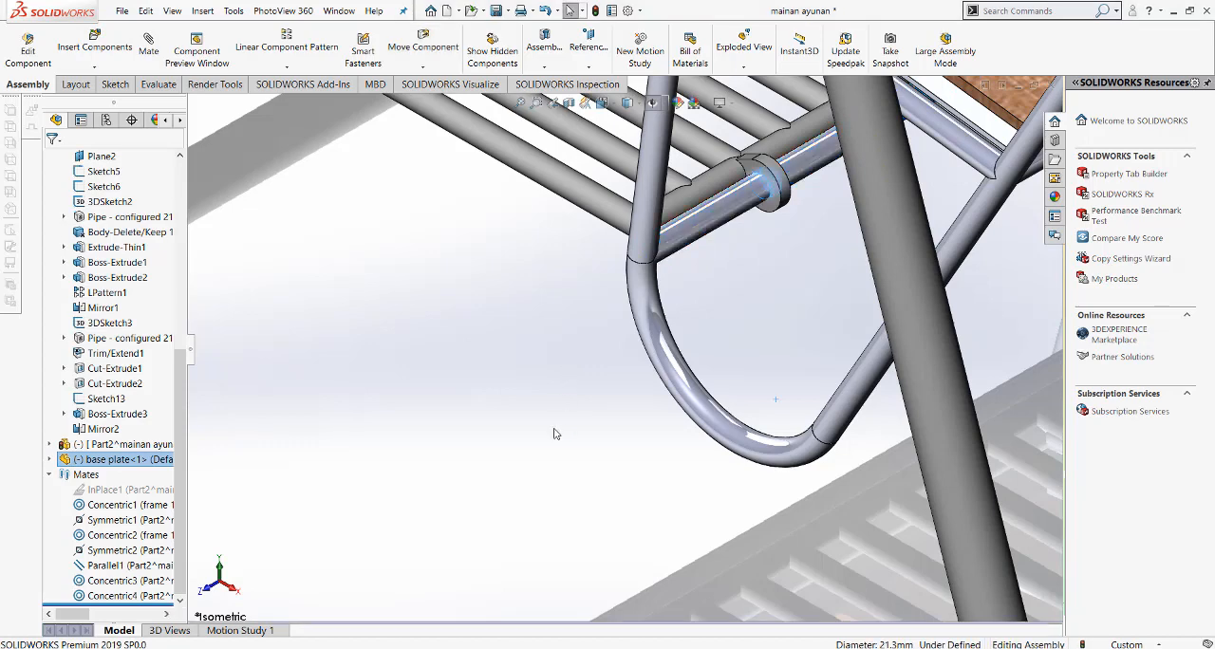
Step: Start a symmetric mate for the base plate using the assembly's Front plane as the symmetry plane
{"action": "scroll", "coordinate": [555, 431], "scroll_direction": "up", "scroll_amount": 3}
{"action": "scroll", "coordinate": [556, 434], "scroll_direction": "up", "scroll_amount": 2}
{"action": "scroll", "coordinate": [535, 365], "scroll_direction": "up", "scroll_amount": 3}
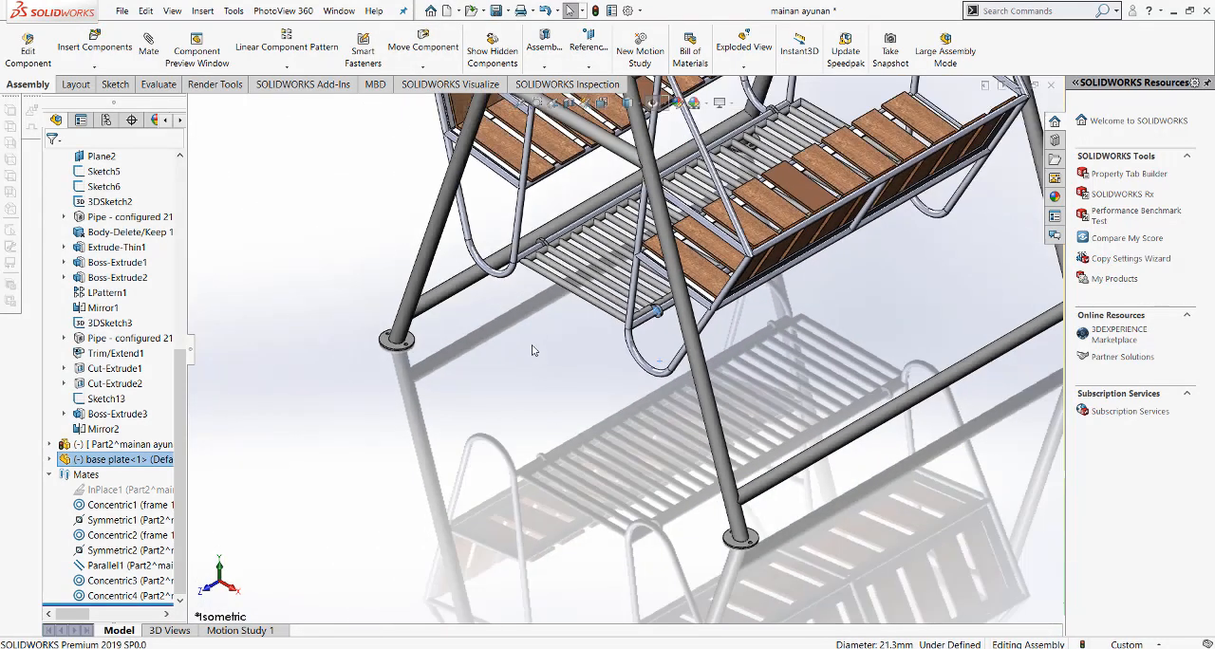
{"action": "scroll", "coordinate": [542, 229], "scroll_direction": "down", "scroll_amount": 3}
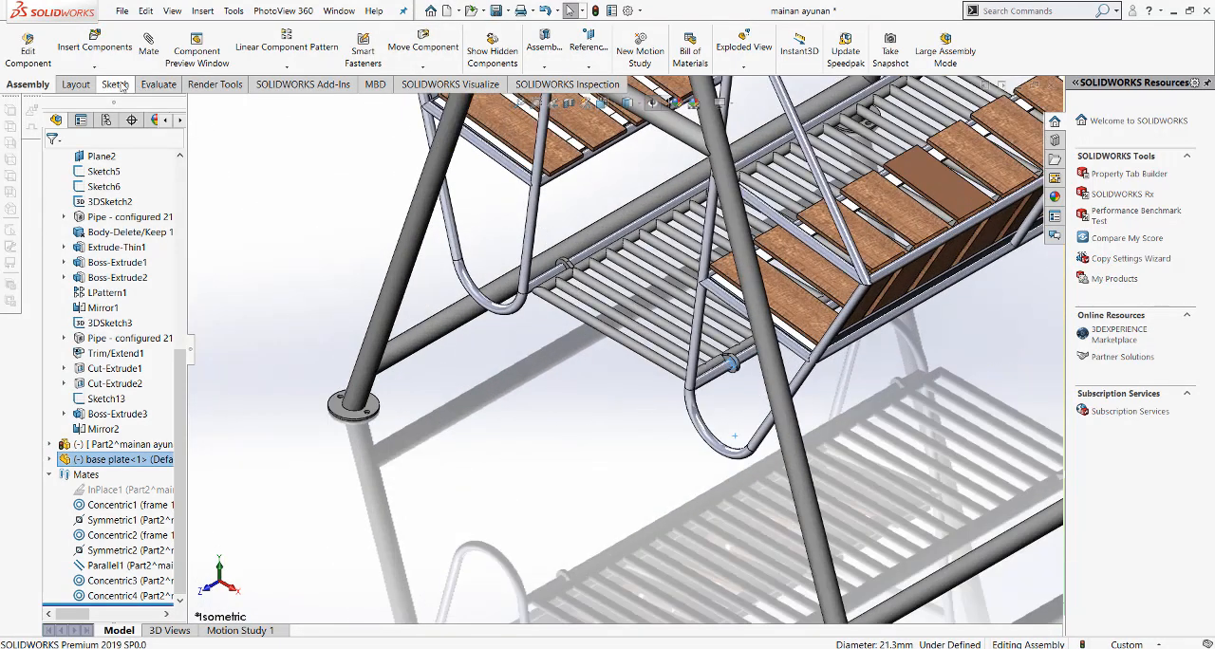
{"action": "left_click", "coordinate": [142, 49]}
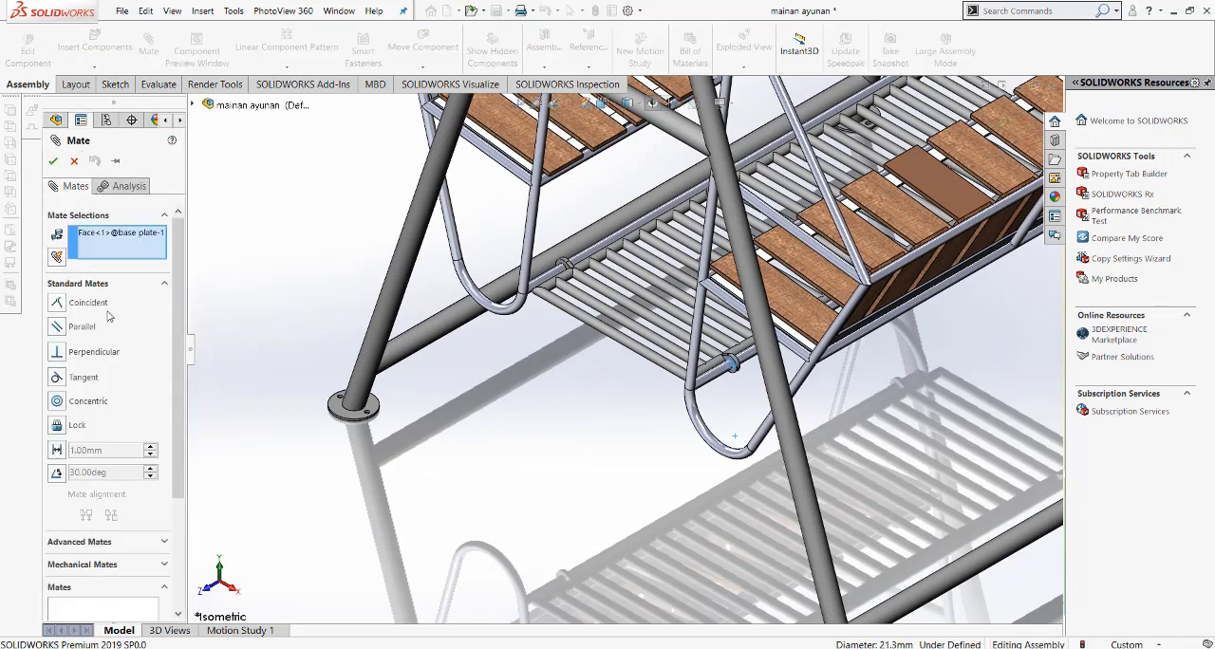
{"action": "left_click", "coordinate": [80, 542]}
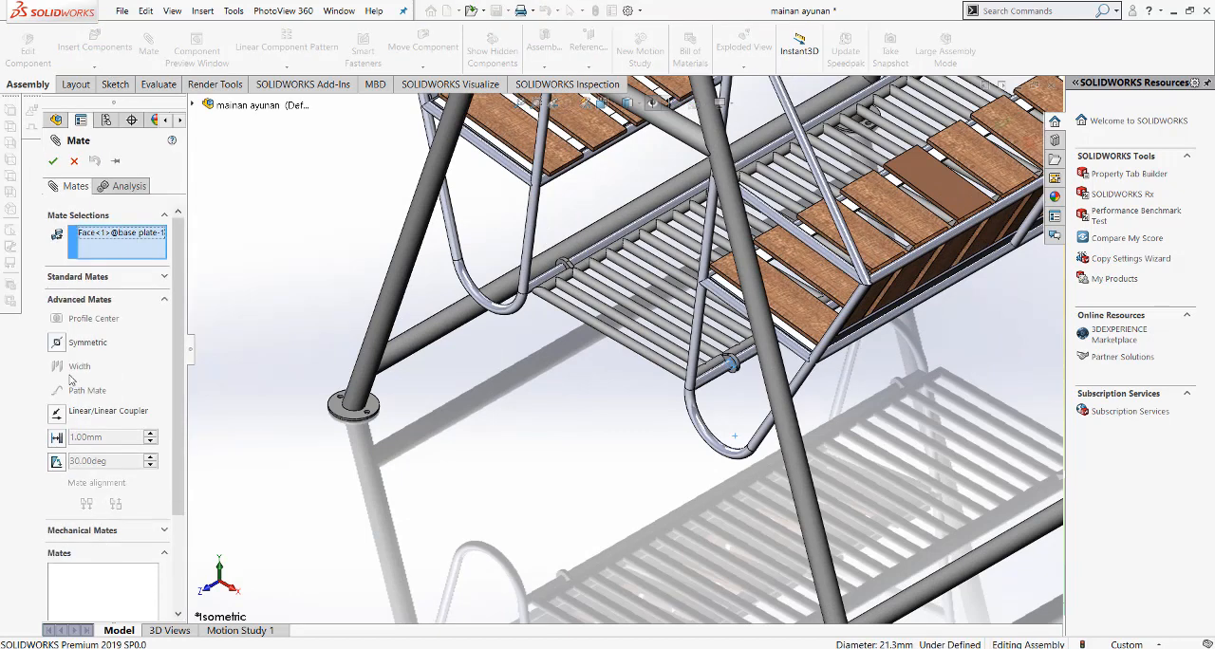
{"action": "left_click", "coordinate": [57, 343]}
{"action": "key", "text": "f"}
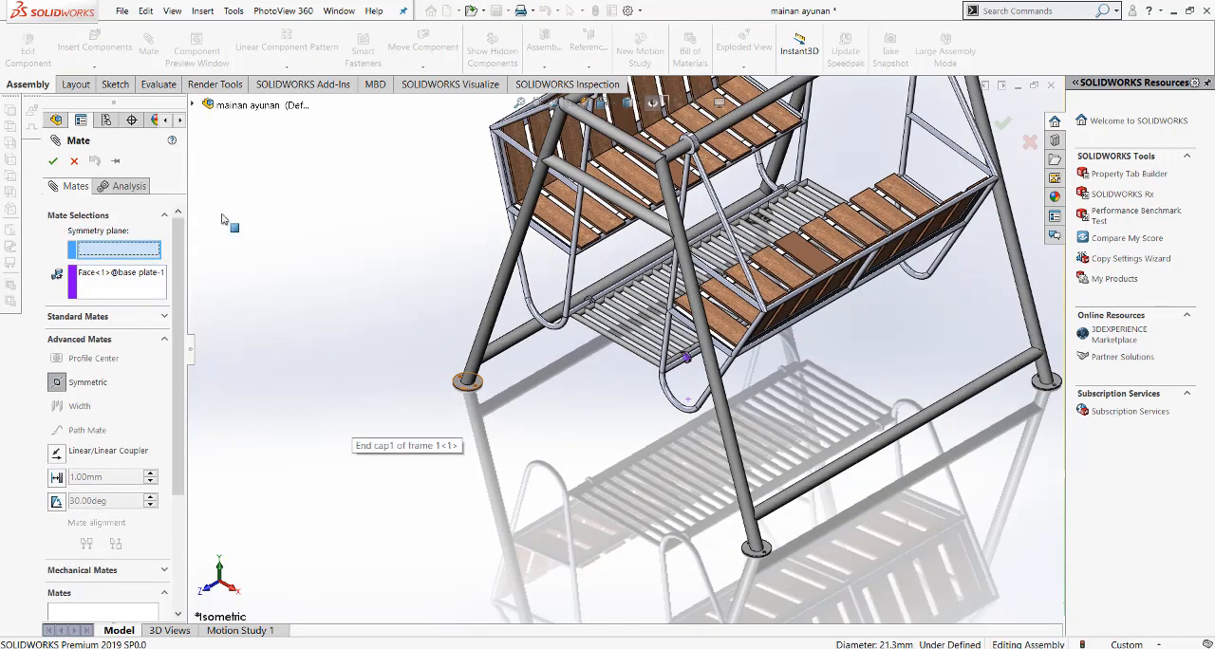
{"action": "left_click", "coordinate": [194, 104]}
{"action": "left_click", "coordinate": [254, 165]}
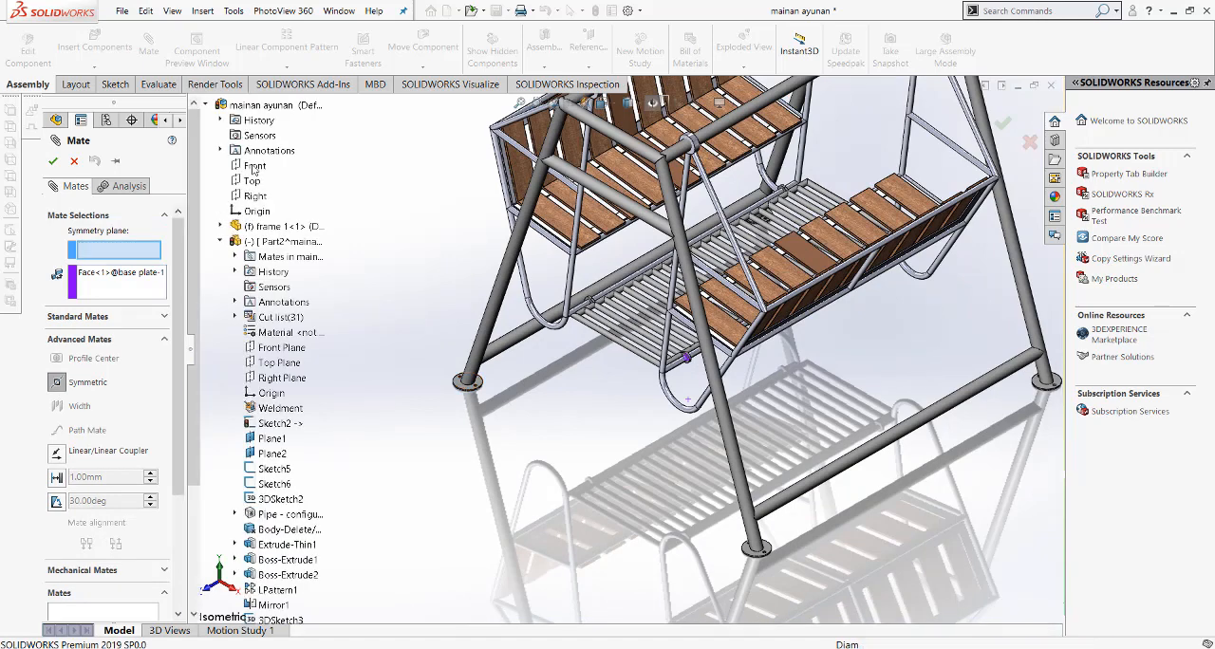
Step: Clear the preselected lug hole face, choose the side faces of the lugs at opposite ends of the base plate, and apply the symmetric mate
{"action": "scroll", "coordinate": [497, 312], "scroll_direction": "up", "scroll_amount": 3}
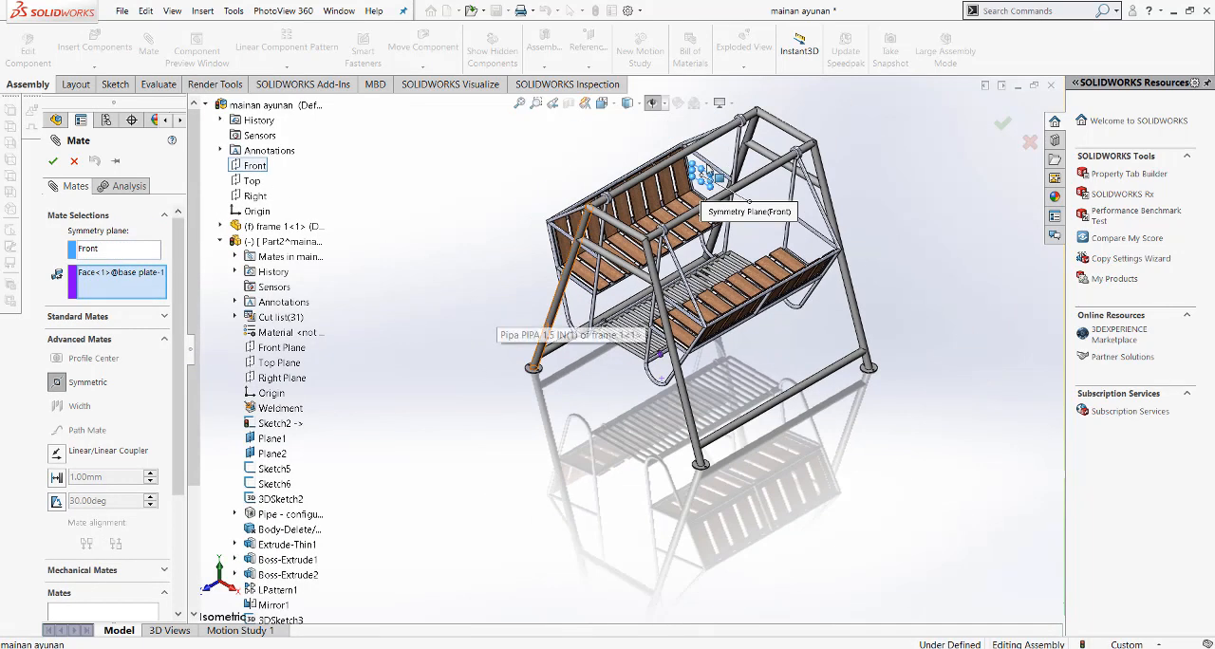
{"action": "scroll", "coordinate": [703, 202], "scroll_direction": "down", "scroll_amount": 2}
{"action": "scroll", "coordinate": [659, 462], "scroll_direction": "down", "scroll_amount": 3}
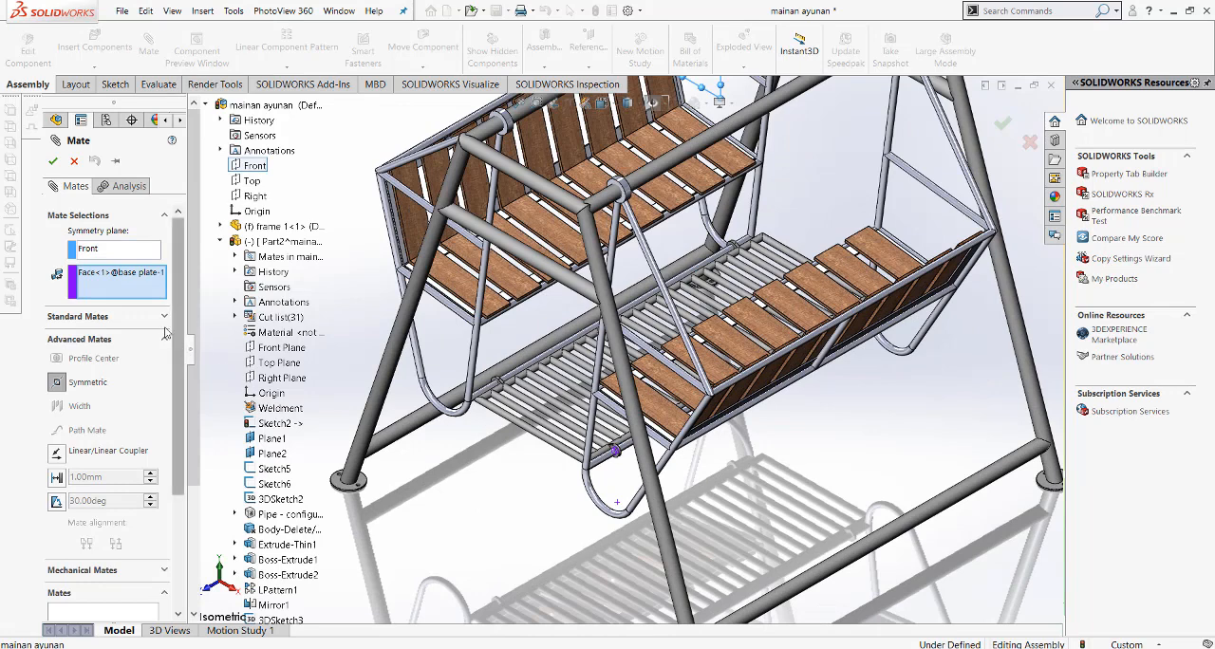
{"action": "scroll", "coordinate": [540, 446], "scroll_direction": "down", "scroll_amount": 1}
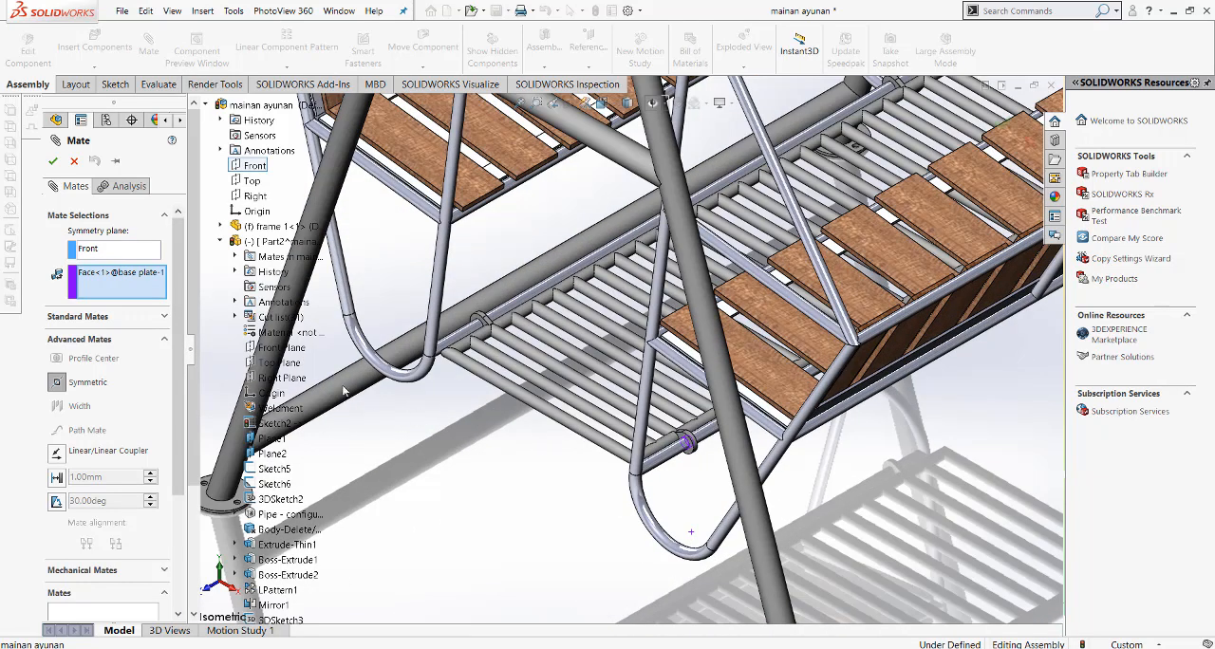
{"action": "right_click", "coordinate": [145, 278]}
{"action": "left_click", "coordinate": [182, 283]}
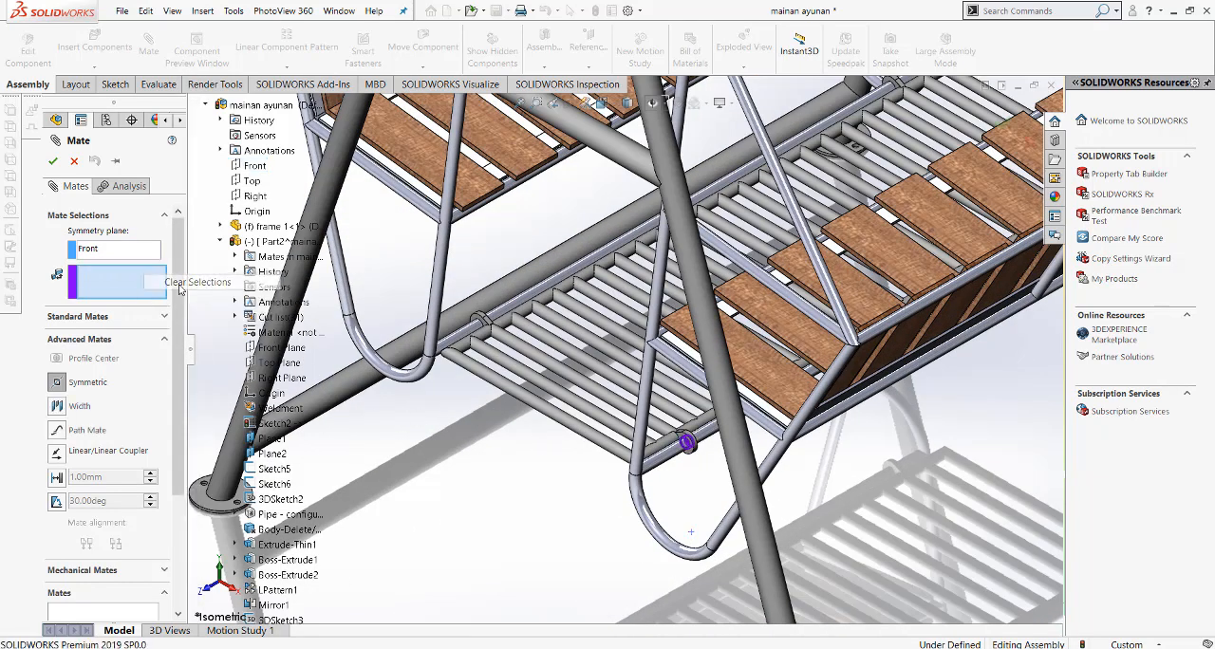
{"action": "scroll", "coordinate": [693, 448], "scroll_direction": "down", "scroll_amount": 2}
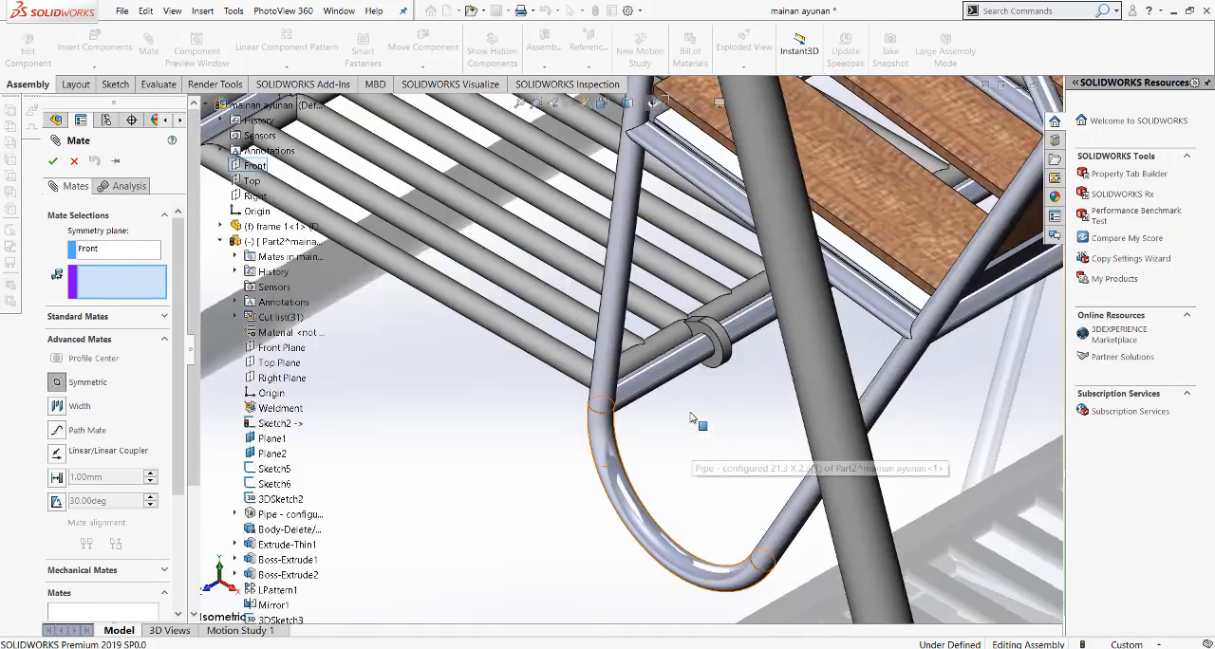
{"action": "left_click", "coordinate": [715, 342]}
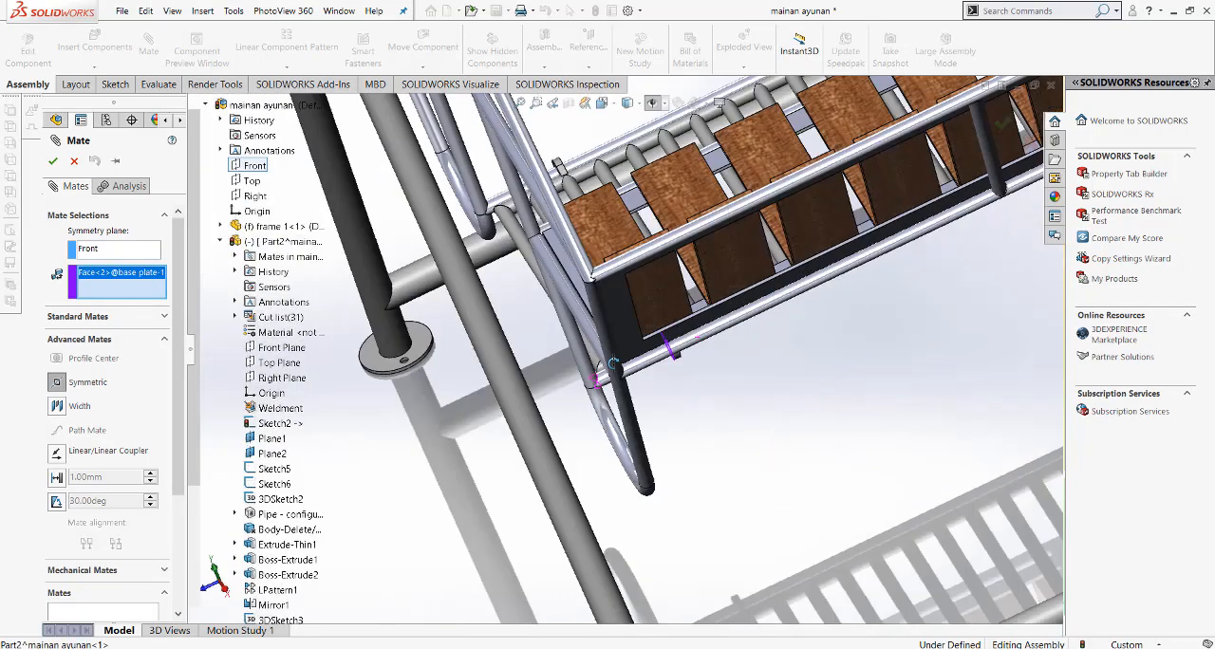
{"action": "middle_click_drag", "start_coordinate": [613, 365], "coordinate": [602, 391]}
{"action": "scroll", "coordinate": [714, 368], "scroll_direction": "up", "scroll_amount": 3}
{"action": "scroll", "coordinate": [859, 309], "scroll_direction": "down", "scroll_amount": 5}
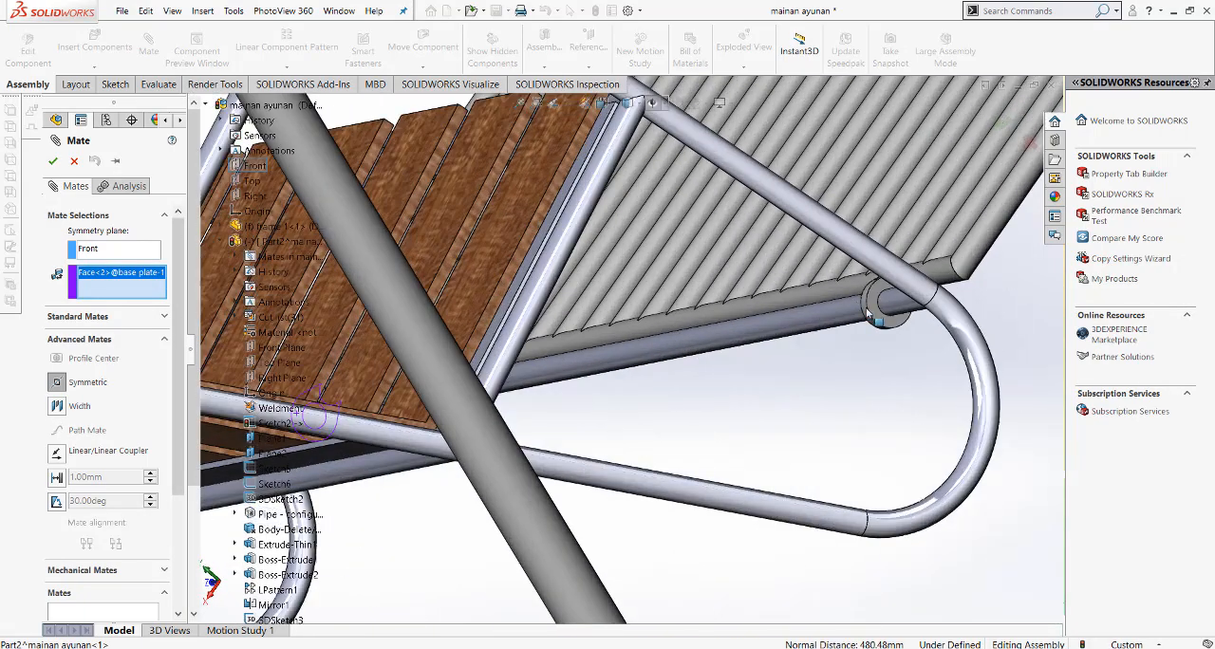
{"action": "left_click", "coordinate": [875, 319]}
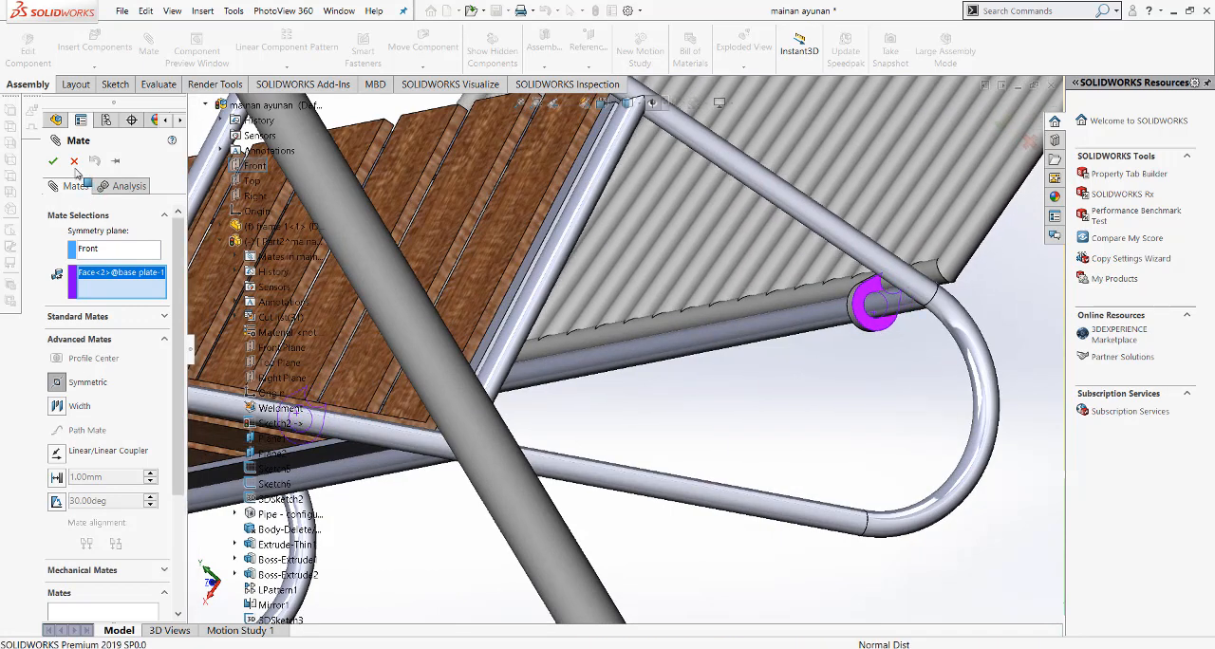
{"action": "left_click", "coordinate": [53, 161]}
{"action": "left_click", "coordinate": [53, 161]}
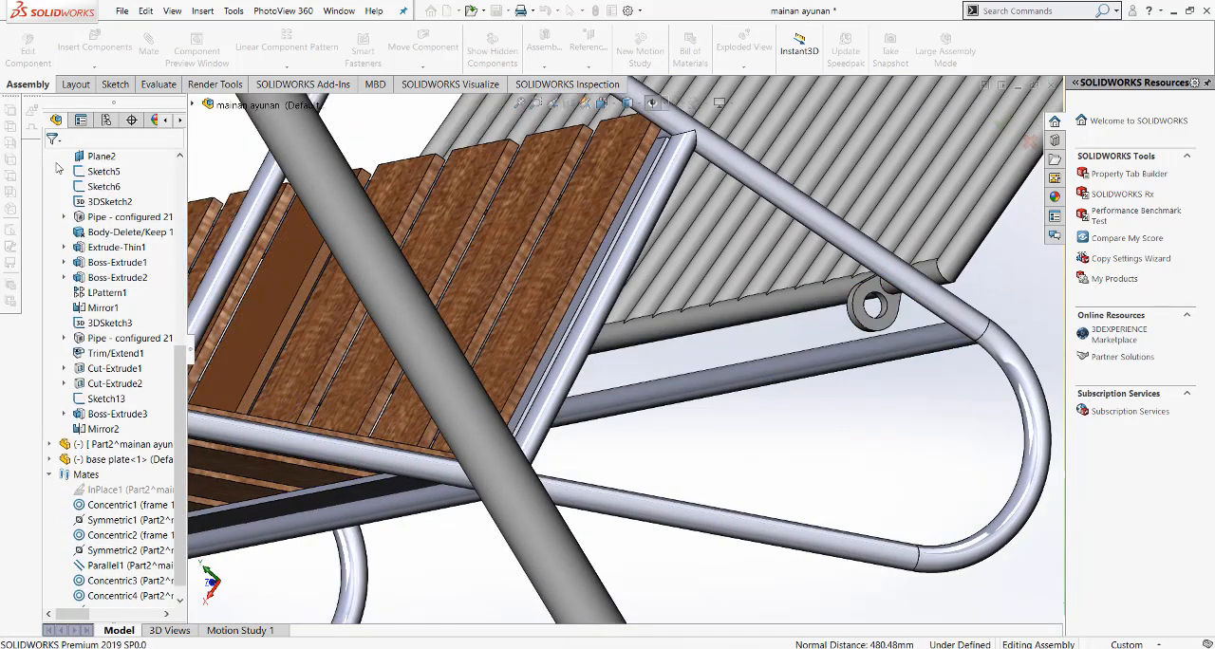
{"action": "scroll", "coordinate": [733, 378], "scroll_direction": "up", "scroll_amount": 3}
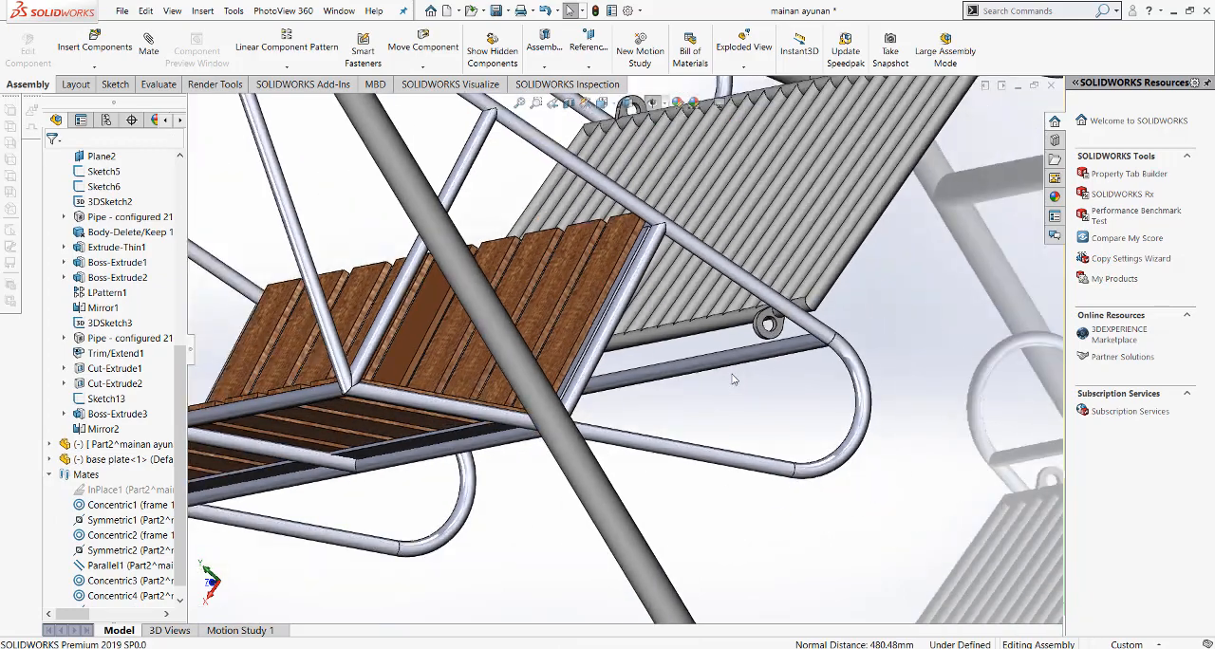
{"action": "middle_click_drag", "start_coordinate": [765, 353], "coordinate": [915, 275]}
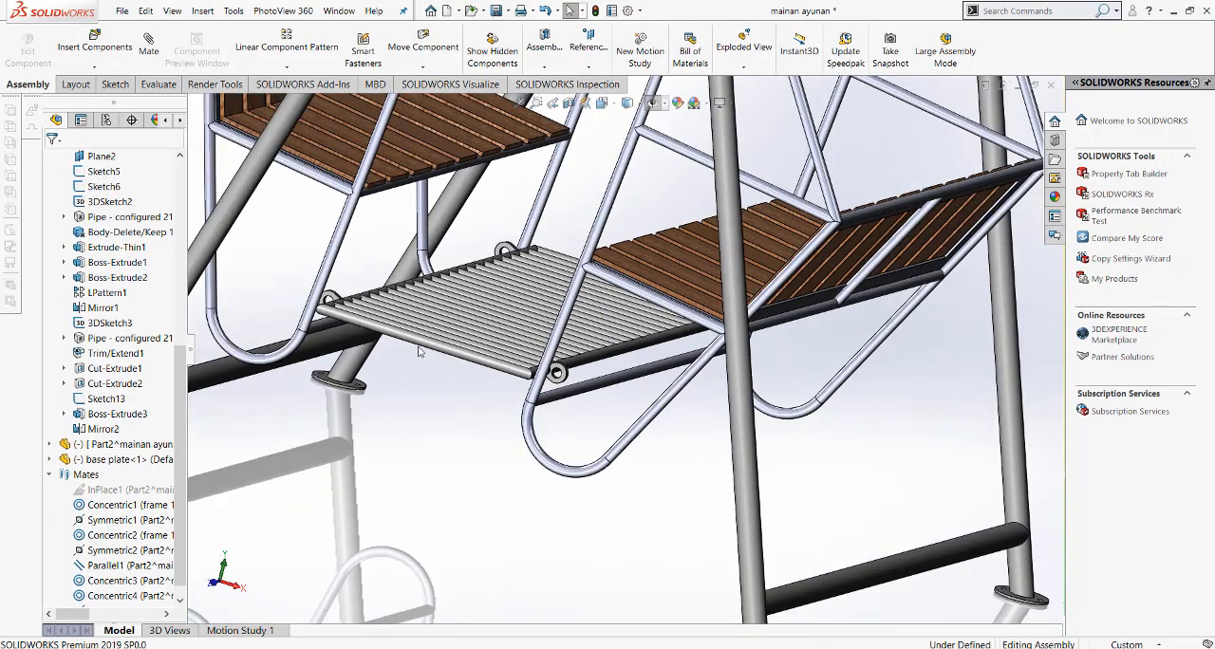
Step: Delete the Symmetric3 mate that ties the base plate's lug faces to the assembly's Front plane
{"action": "middle_click_drag", "start_coordinate": [420, 352], "coordinate": [473, 365], "text": "ctrl"}
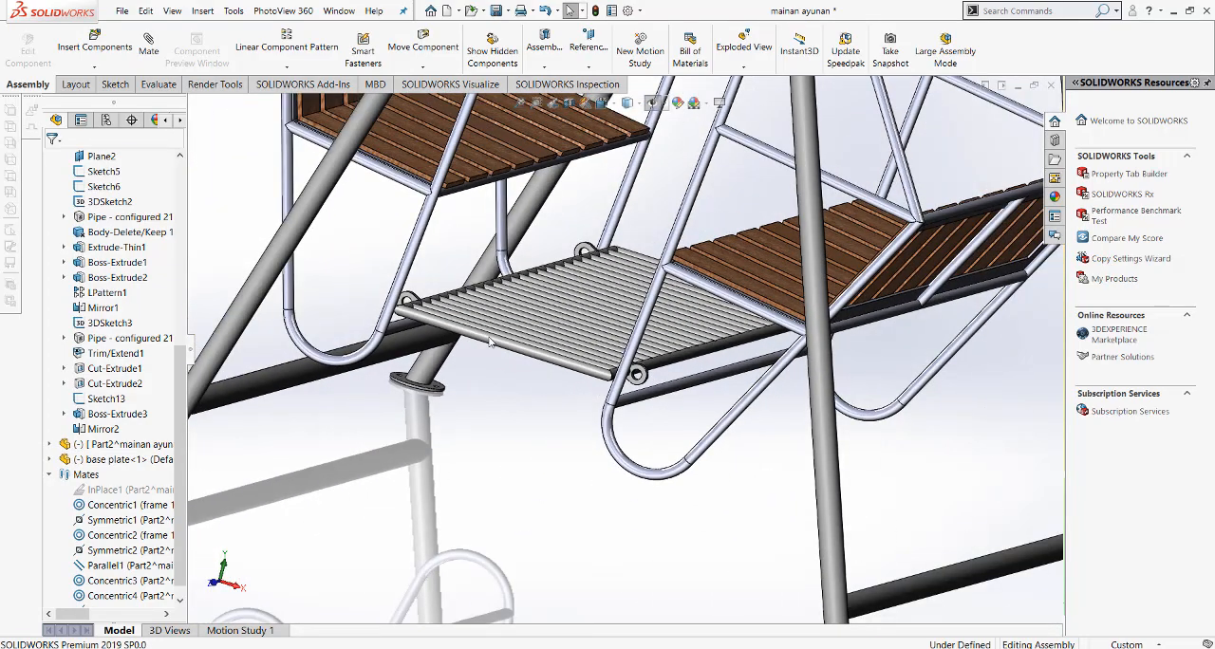
{"action": "scroll", "coordinate": [138, 499], "scroll_direction": "down", "scroll_amount": 1}
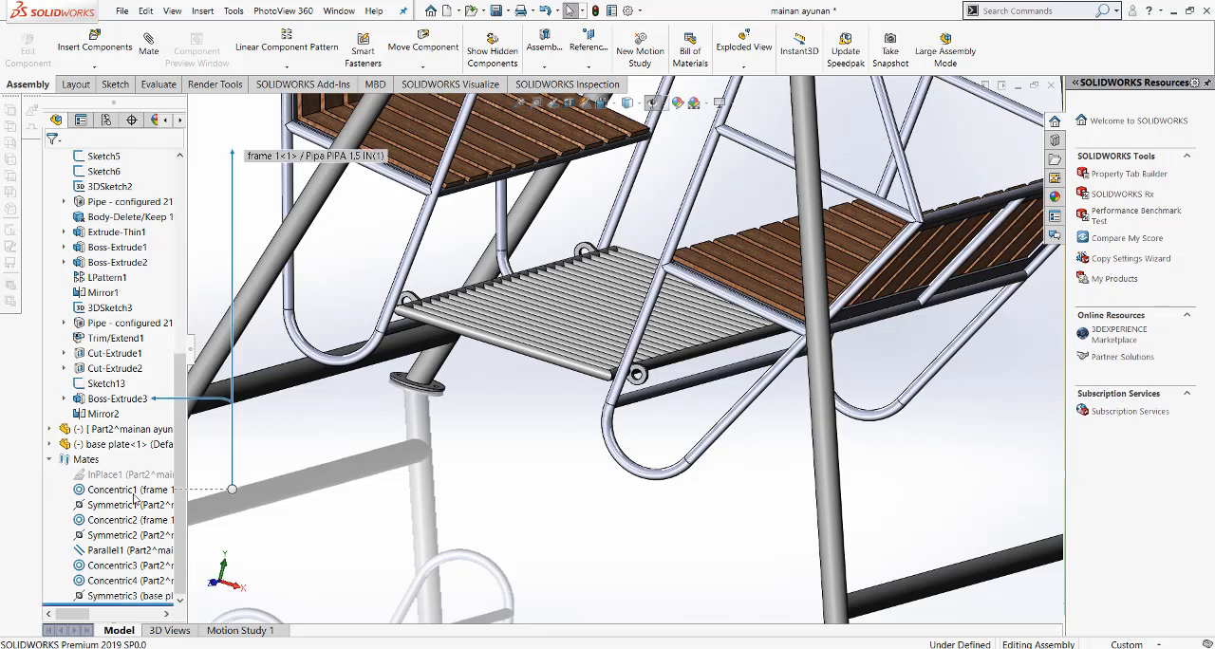
{"action": "left_click", "coordinate": [133, 596]}
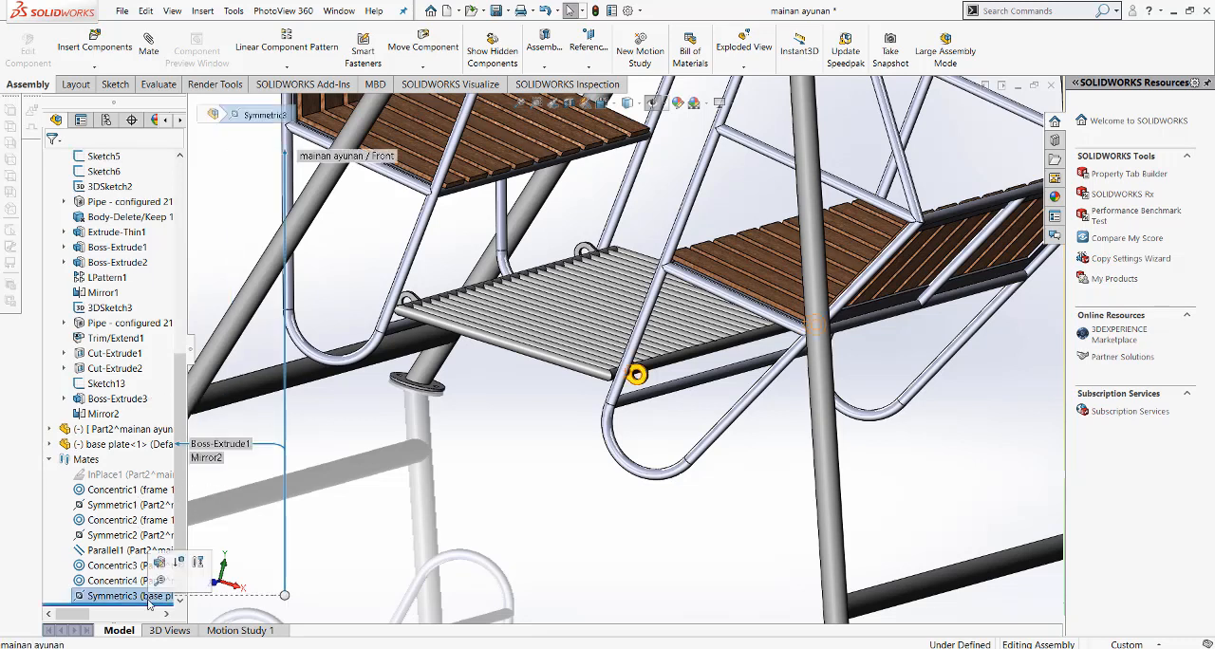
{"action": "left_click", "coordinate": [514, 377]}
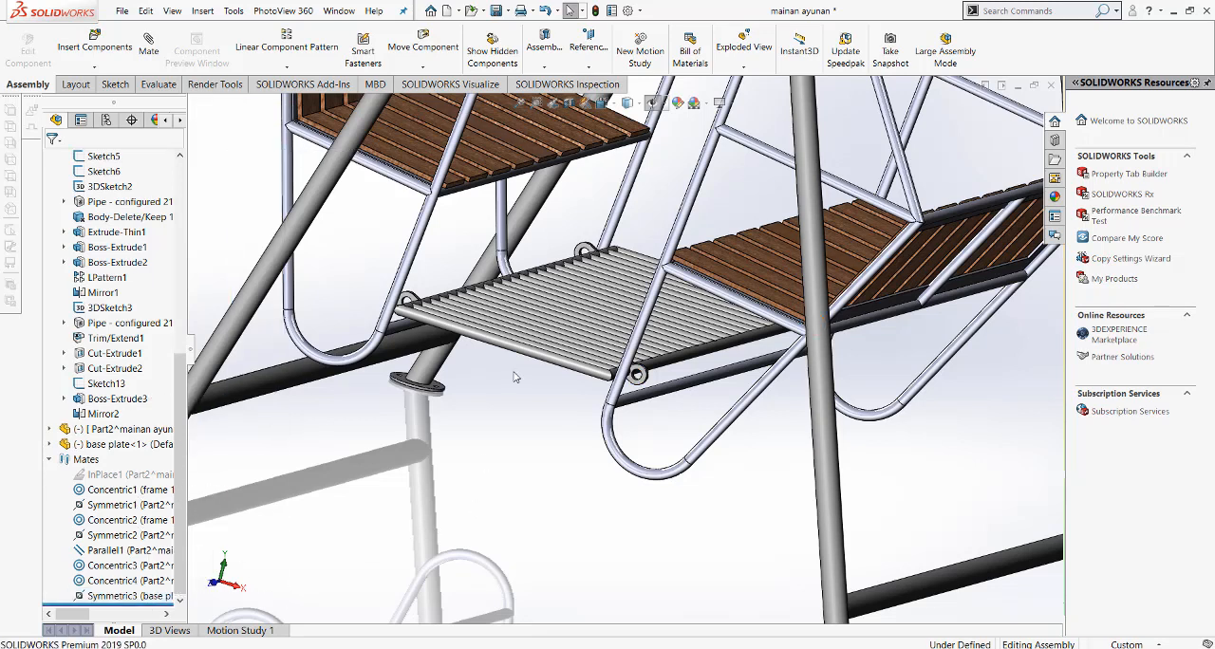
{"action": "scroll", "coordinate": [472, 337], "scroll_direction": "down", "scroll_amount": 2}
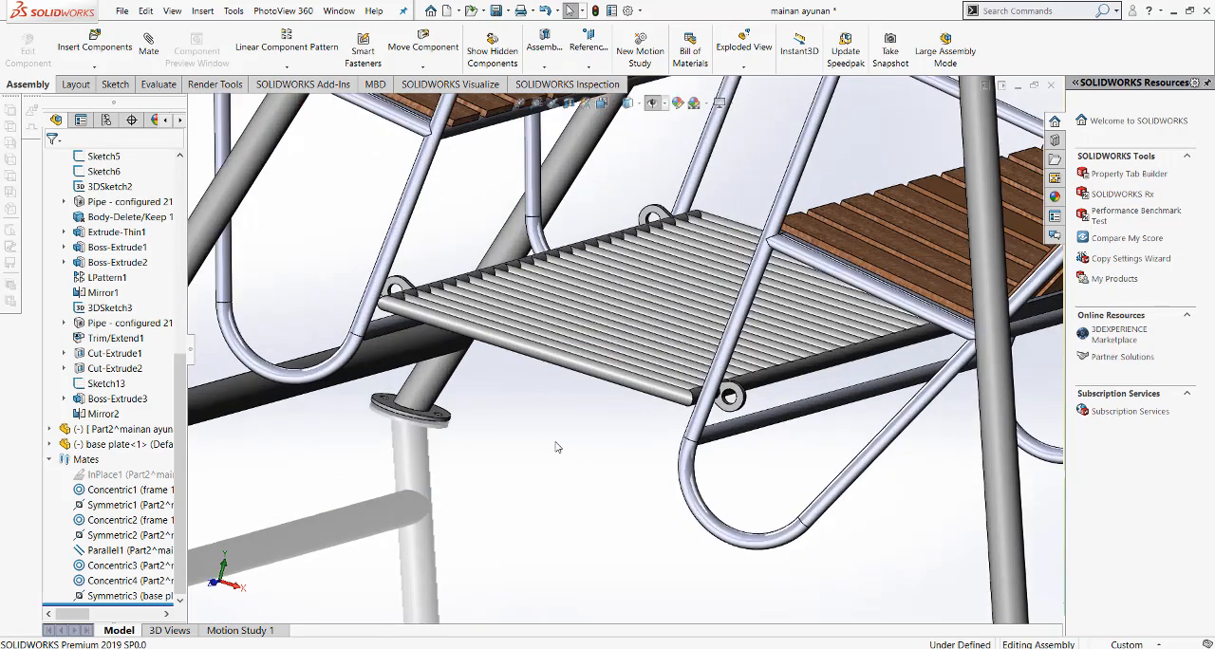
{"action": "left_click", "coordinate": [602, 103]}
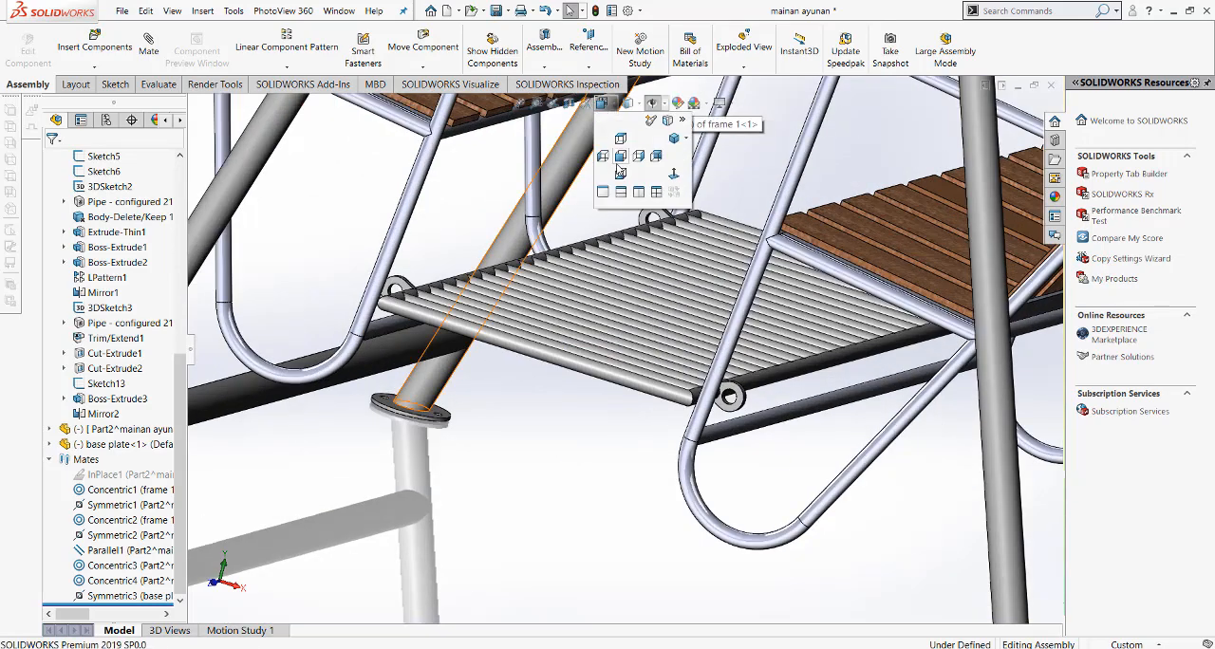
{"action": "left_click", "coordinate": [622, 161]}
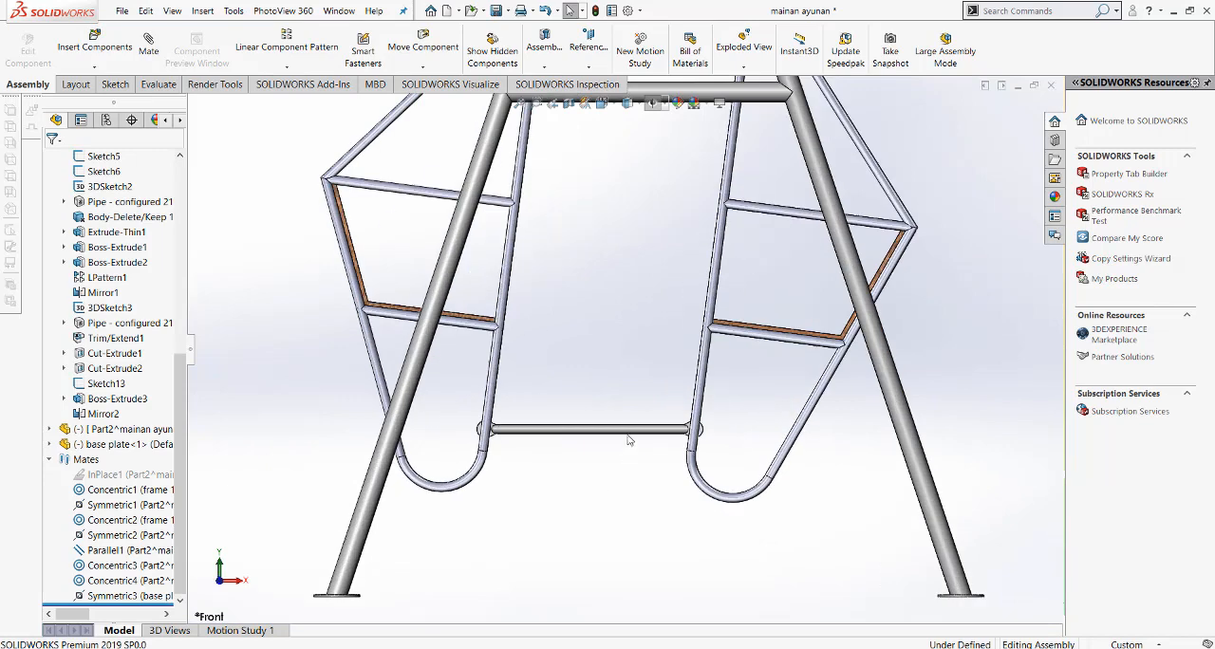
{"action": "right_click", "coordinate": [133, 595]}
{"action": "left_click", "coordinate": [181, 479]}
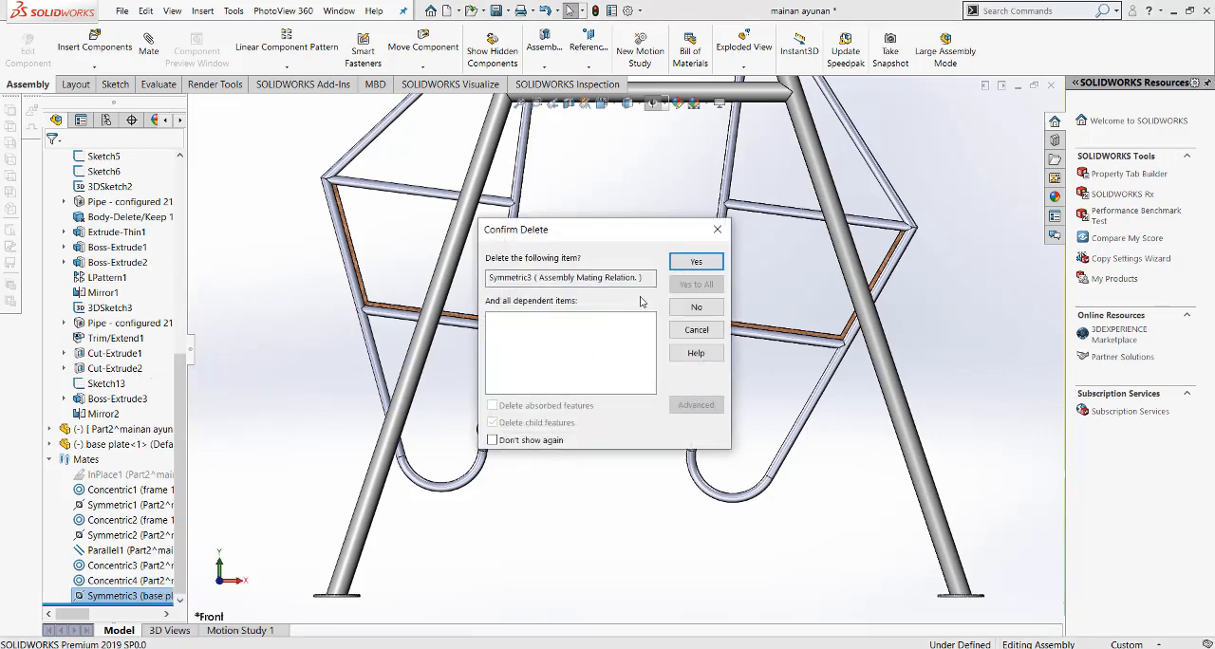
{"action": "left_click", "coordinate": [694, 262]}
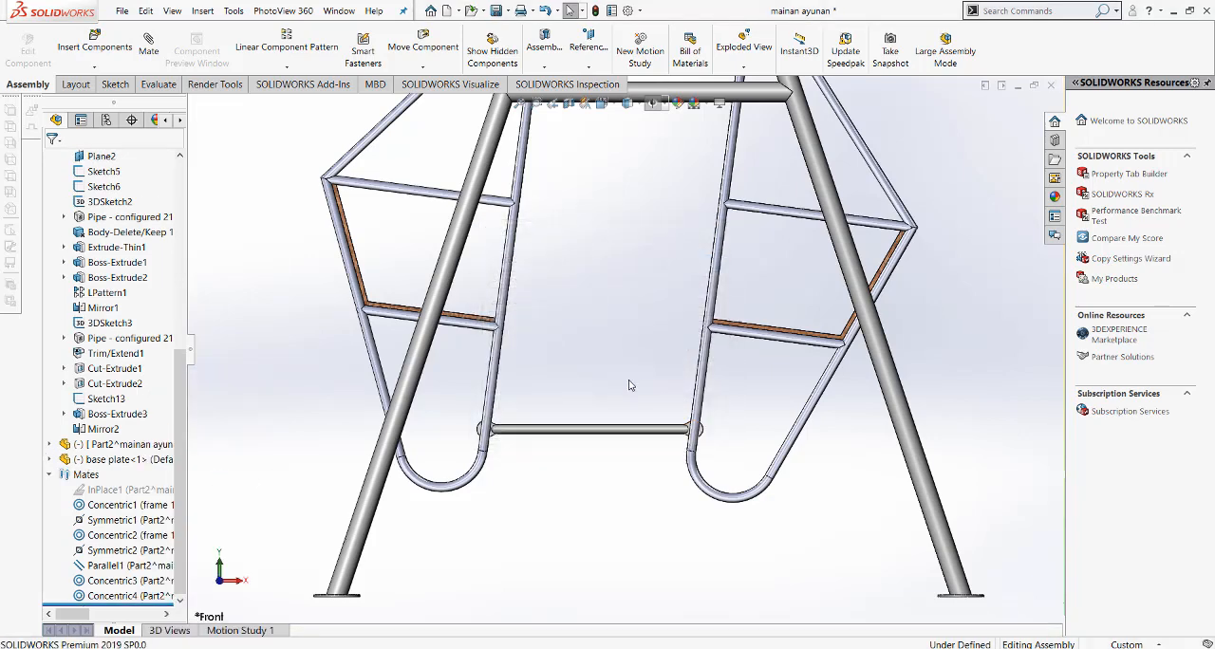
Step: Move the base plate by its end pipe to test how it swings together with both benches
{"action": "left_click", "coordinate": [615, 432]}
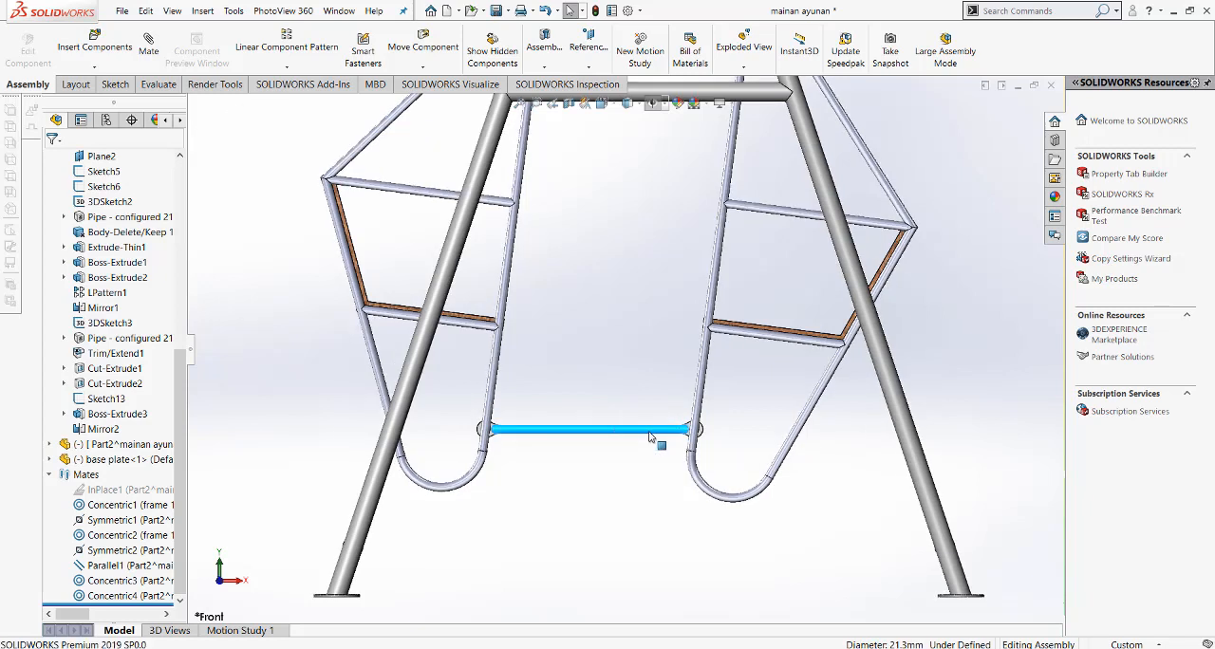
{"action": "left_click_drag", "start_coordinate": [631, 521], "coordinate": [633, 520]}
{"action": "left_click_drag", "start_coordinate": [695, 469], "coordinate": [742, 503]}
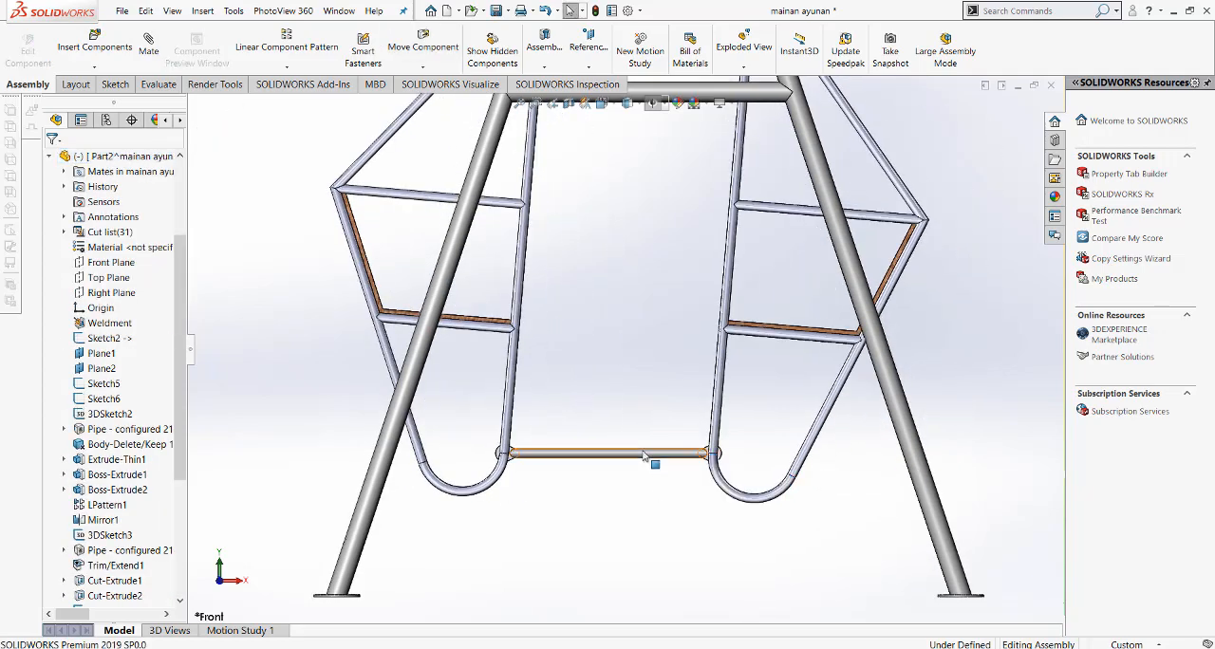
{"action": "scroll", "coordinate": [645, 452], "scroll_direction": "down", "scroll_amount": 2}
{"action": "middle_click_drag", "start_coordinate": [645, 451], "coordinate": [608, 489]}
{"action": "scroll", "coordinate": [608, 489], "scroll_direction": "up", "scroll_amount": 2}
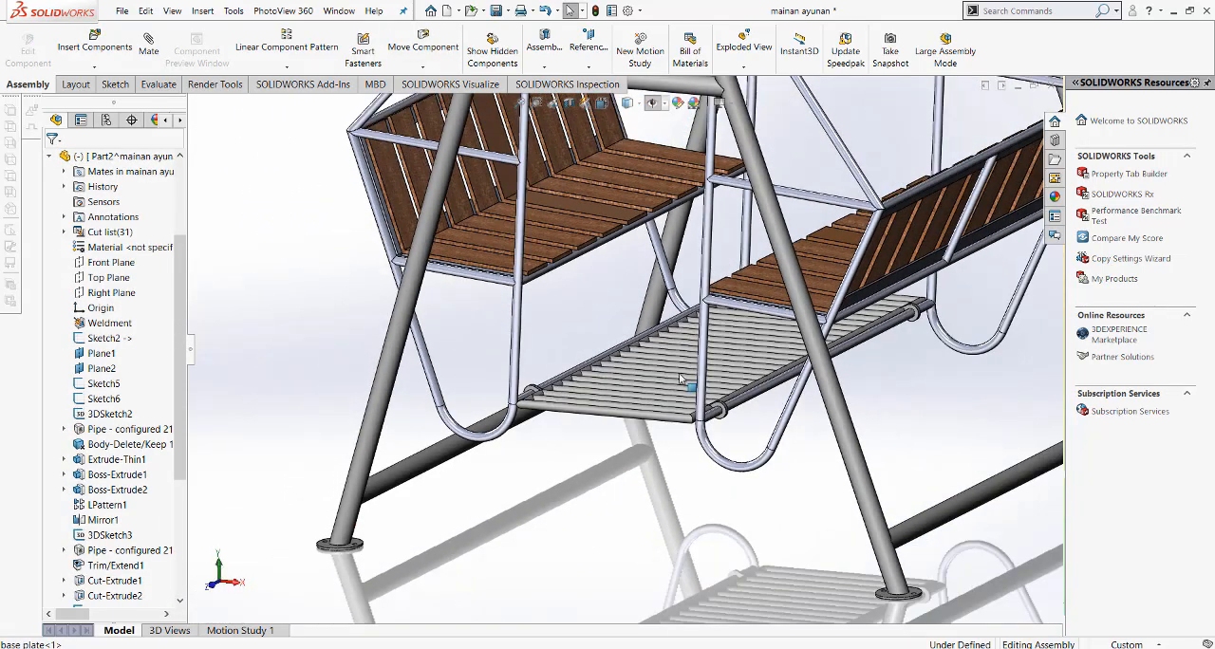
{"action": "scroll", "coordinate": [679, 376], "scroll_direction": "down", "scroll_amount": 2}
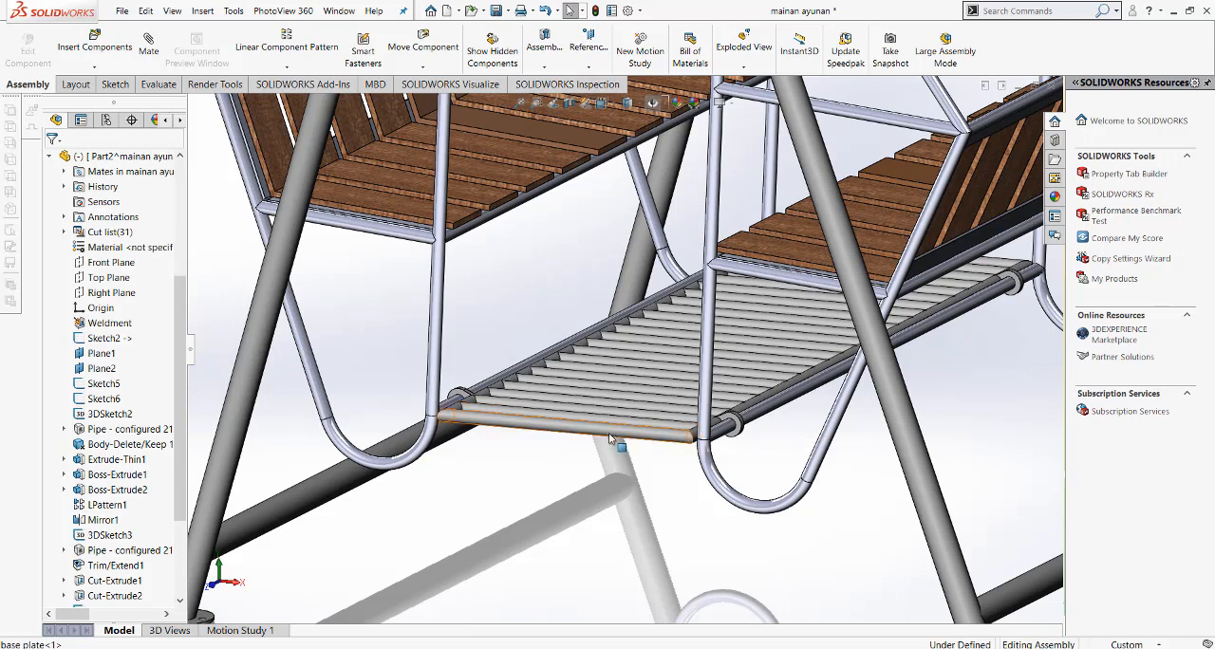
{"action": "left_click_drag", "start_coordinate": [608, 433], "coordinate": [633, 474]}
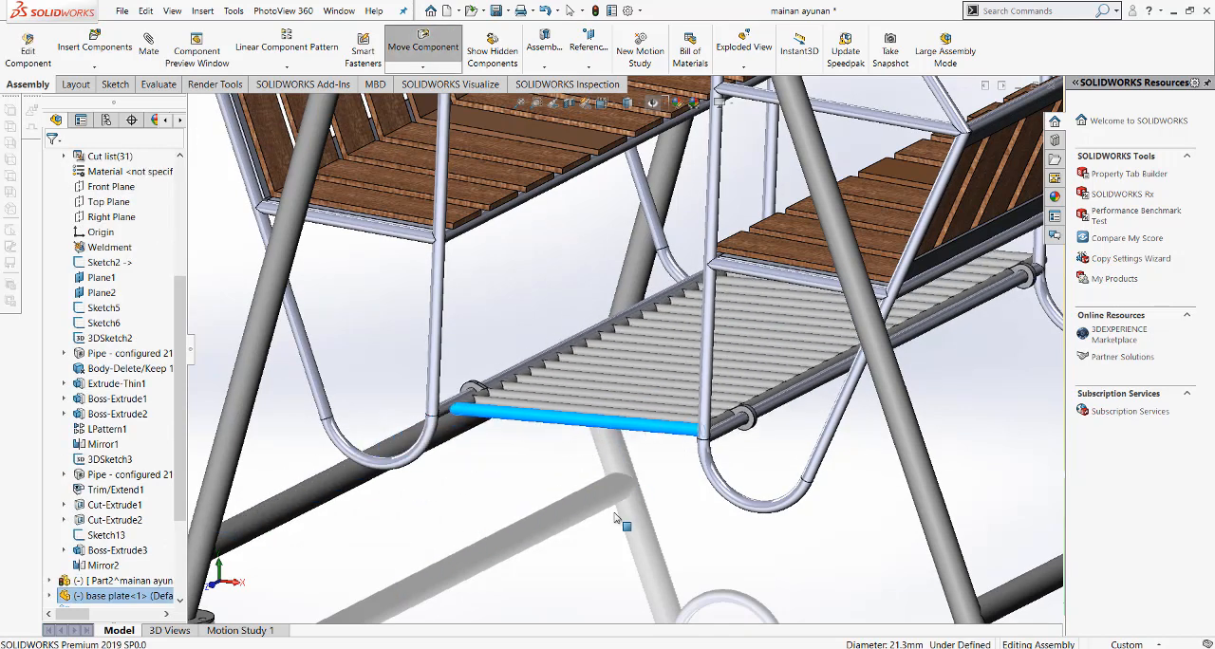
{"action": "key", "text": "Escape"}
Step: Measure the distance between the lower long pipes of the two swing benches
{"action": "scroll", "coordinate": [555, 514], "scroll_direction": "down", "scroll_amount": 2}
{"action": "key", "text": "m"}
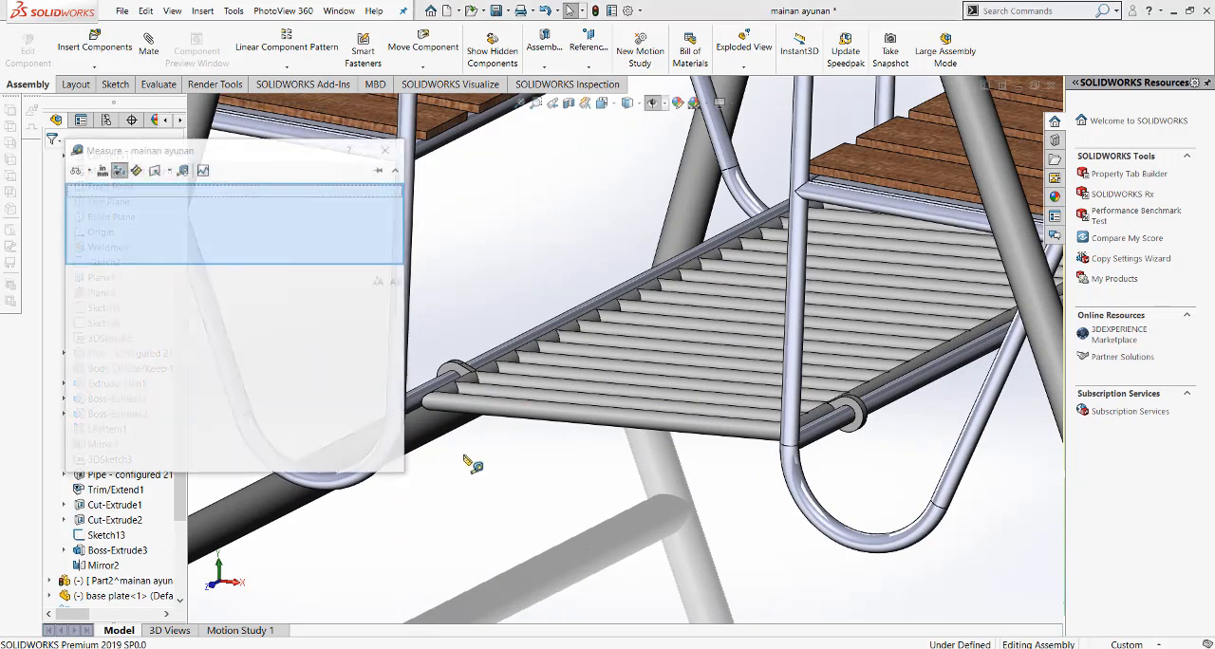
{"action": "scroll", "coordinate": [448, 432], "scroll_direction": "down", "scroll_amount": 2}
{"action": "left_click", "coordinate": [446, 374]}
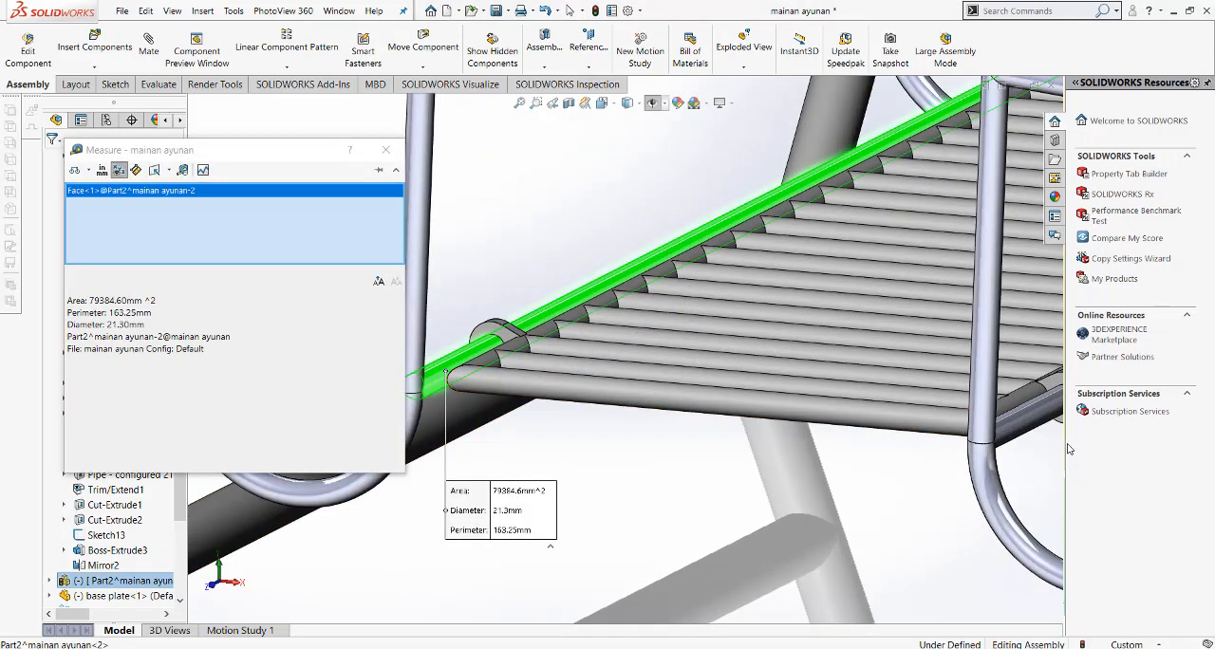
{"action": "left_click", "coordinate": [1023, 423]}
{"action": "scroll", "coordinate": [764, 529], "scroll_direction": "up", "scroll_amount": 5}
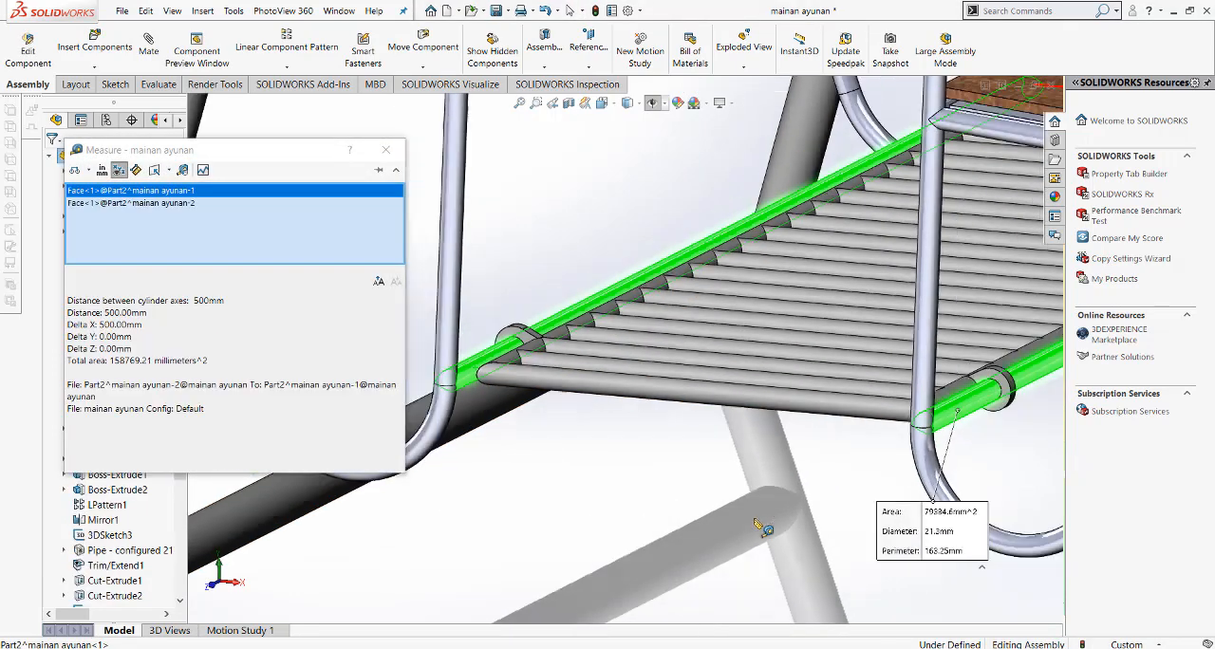
{"action": "left_click", "coordinate": [676, 482]}
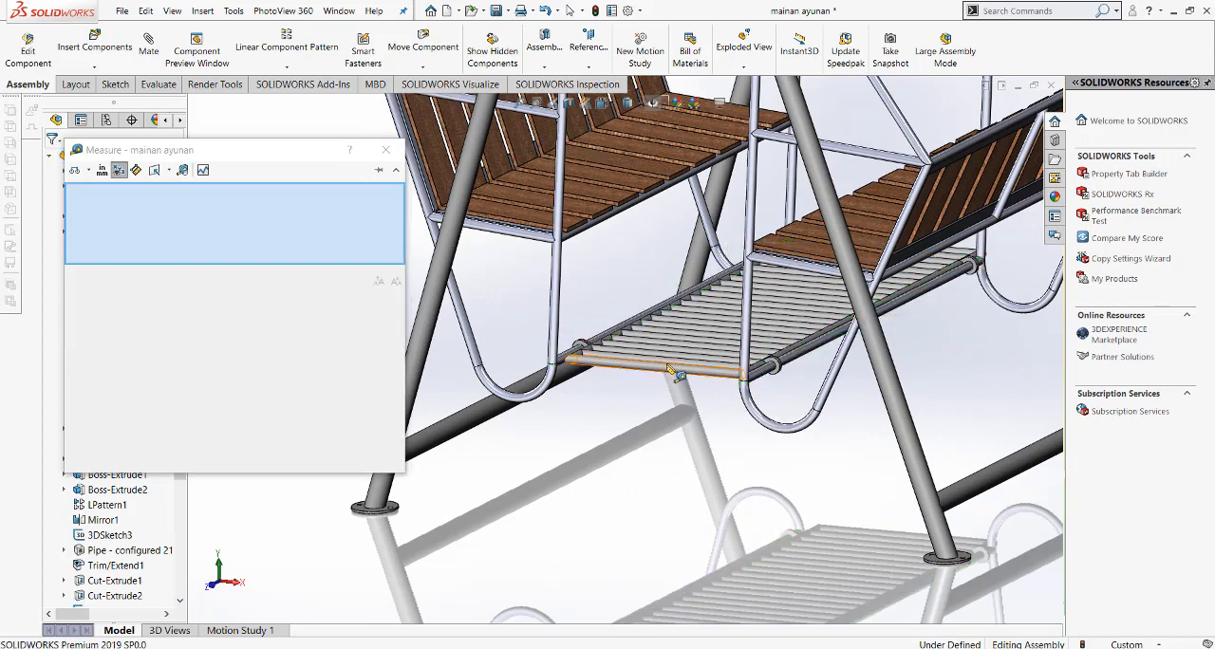
Step: Measure the centre distance between the two ring lugs at the near end of the base plate, and end the measurement
{"action": "scroll", "coordinate": [676, 483], "scroll_direction": "down", "scroll_amount": 4}
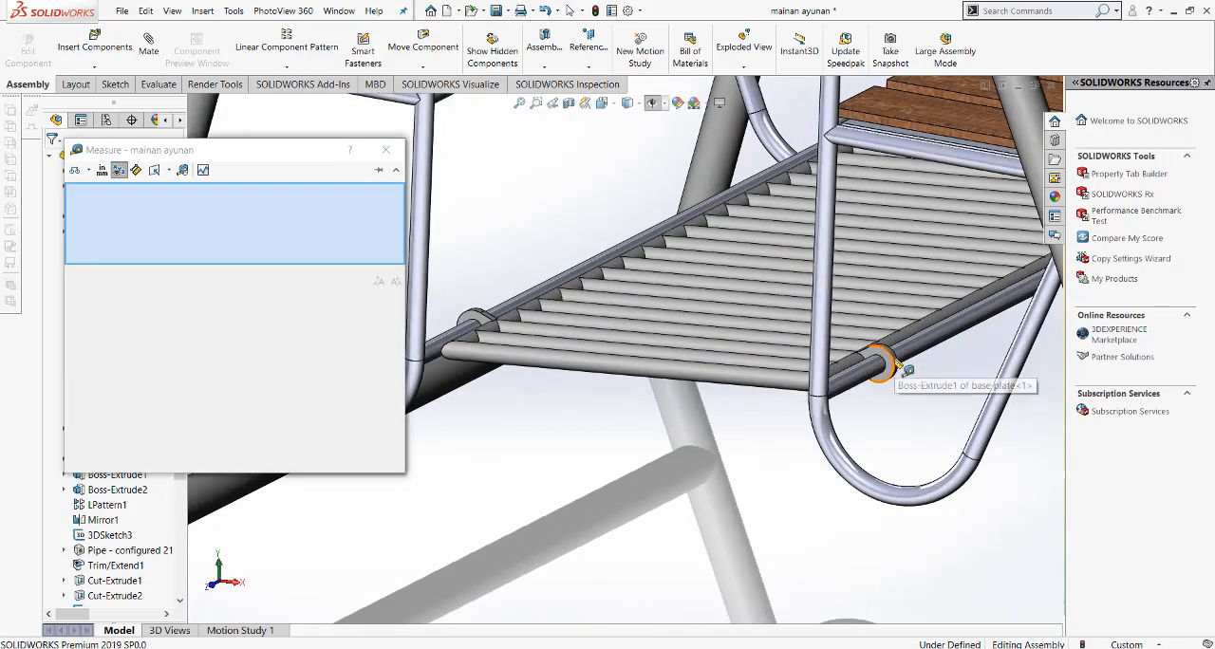
{"action": "left_click", "coordinate": [895, 362]}
{"action": "left_click", "coordinate": [467, 323]}
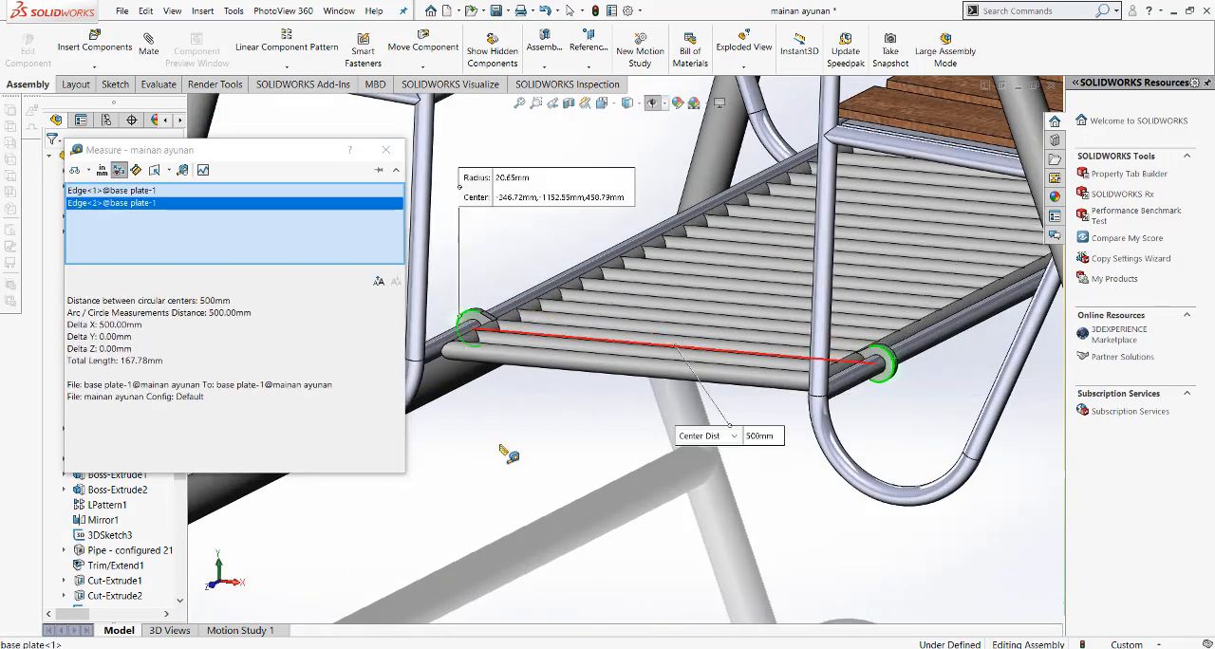
{"action": "left_click", "coordinate": [503, 447]}
{"action": "right_click", "coordinate": [511, 447]}
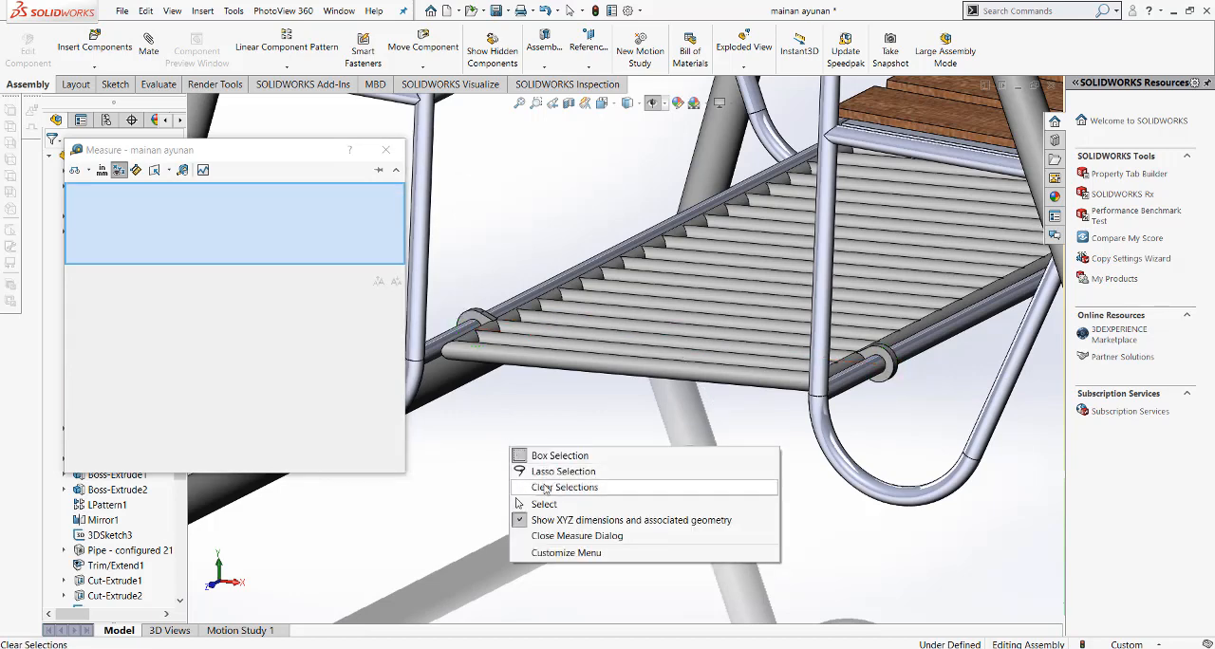
{"action": "left_click", "coordinate": [550, 504]}
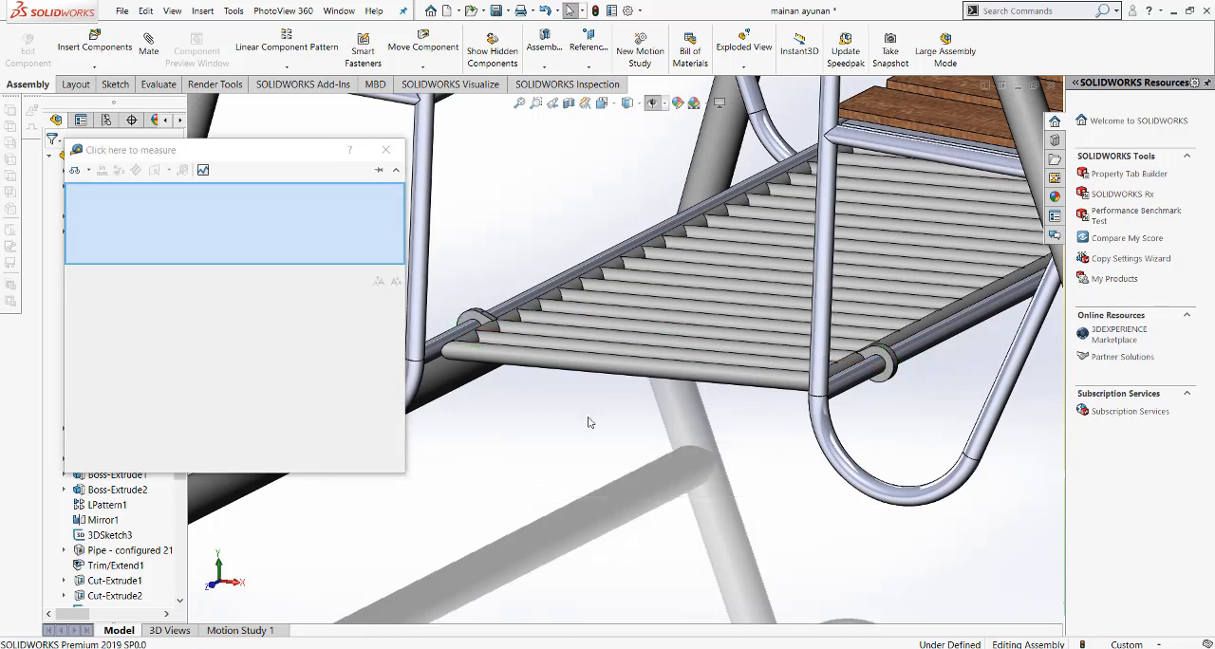
{"action": "scroll", "coordinate": [587, 422], "scroll_direction": "up", "scroll_amount": 3}
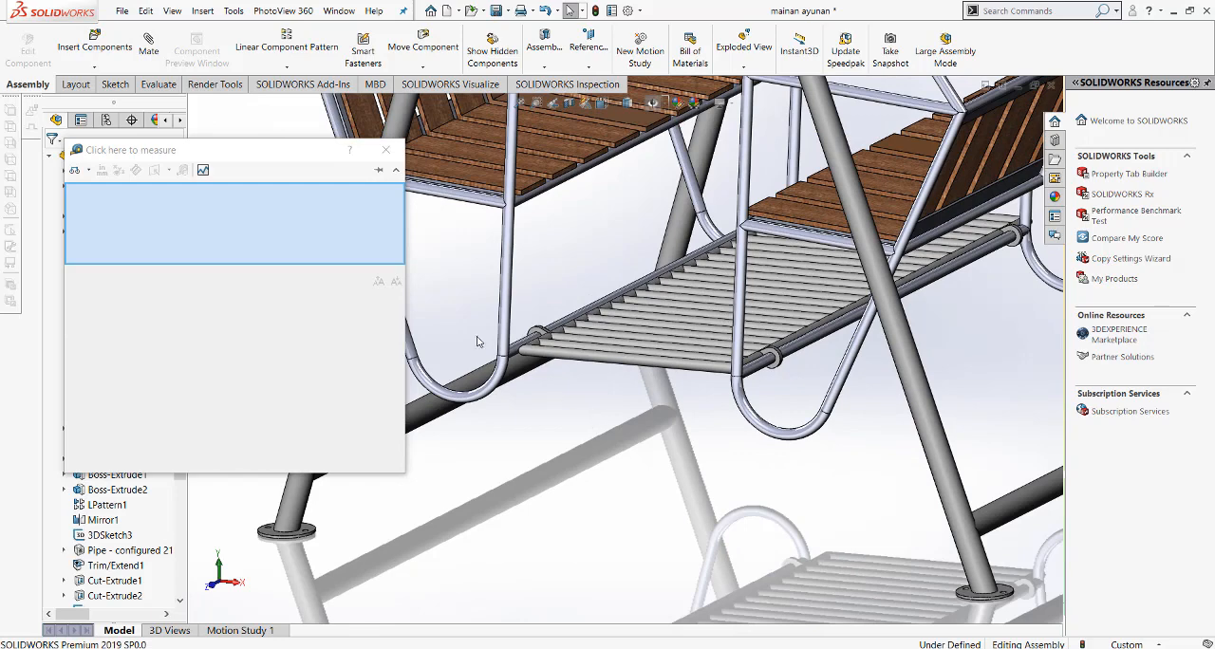
{"action": "left_click", "coordinate": [385, 149]}
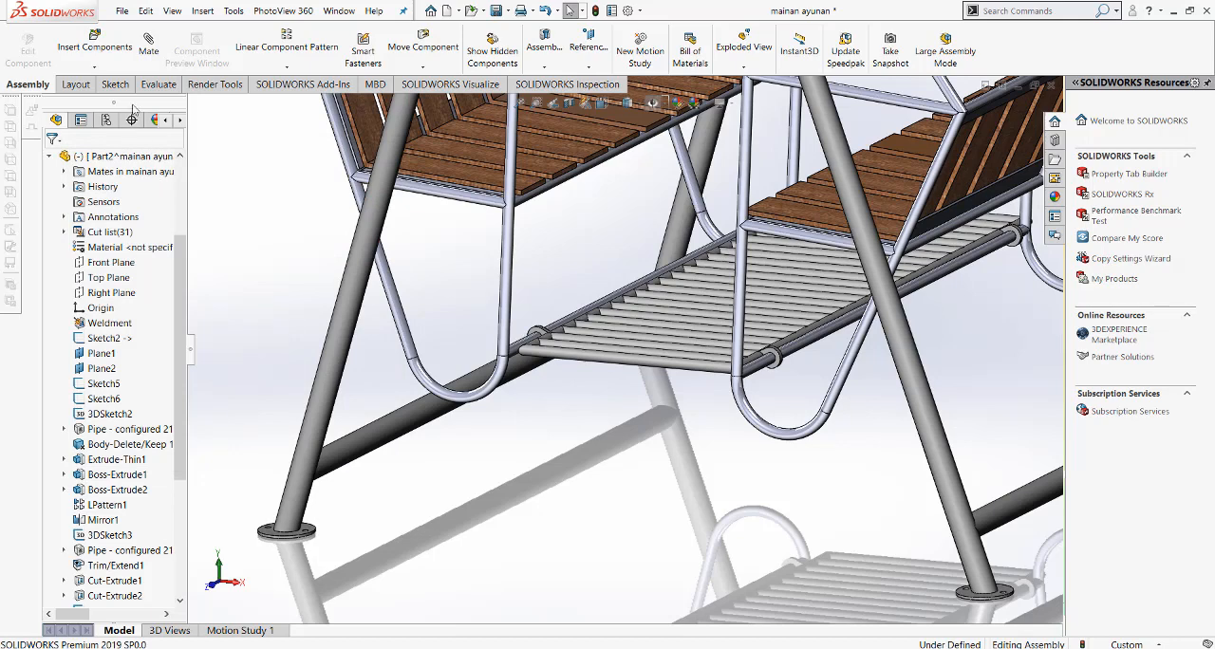
Step: Start a centered width mate with the side faces of the ring lugs at opposite ends of the base plate as width references
{"action": "left_click", "coordinate": [148, 45]}
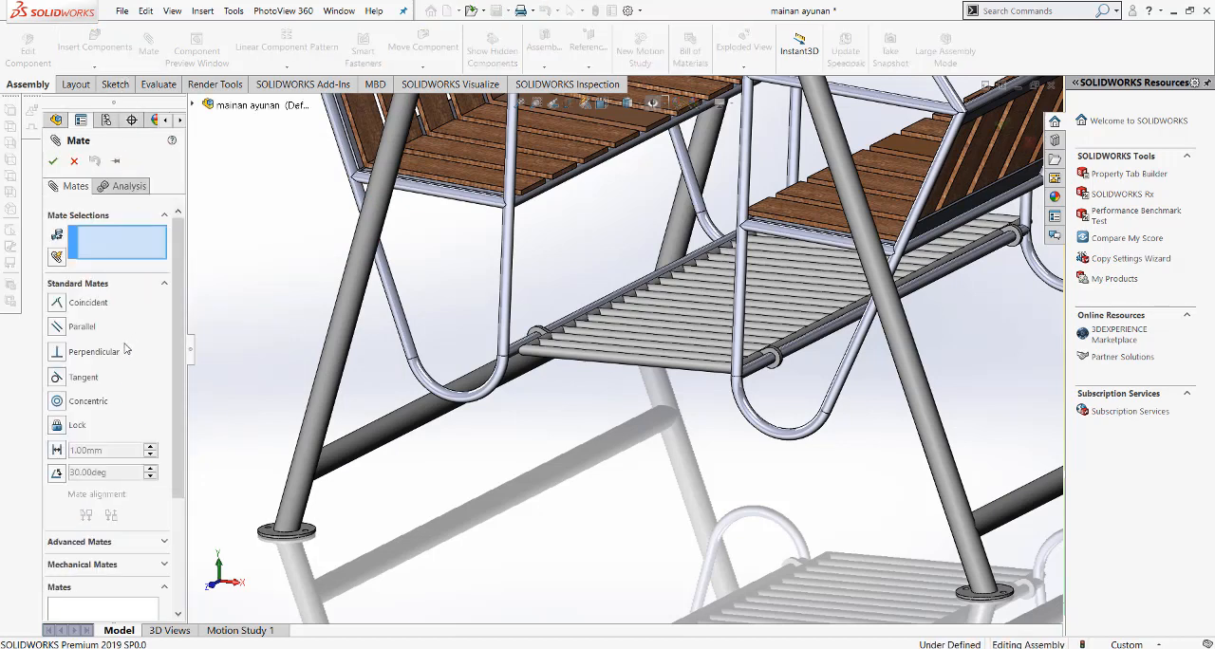
{"action": "left_click", "coordinate": [79, 542]}
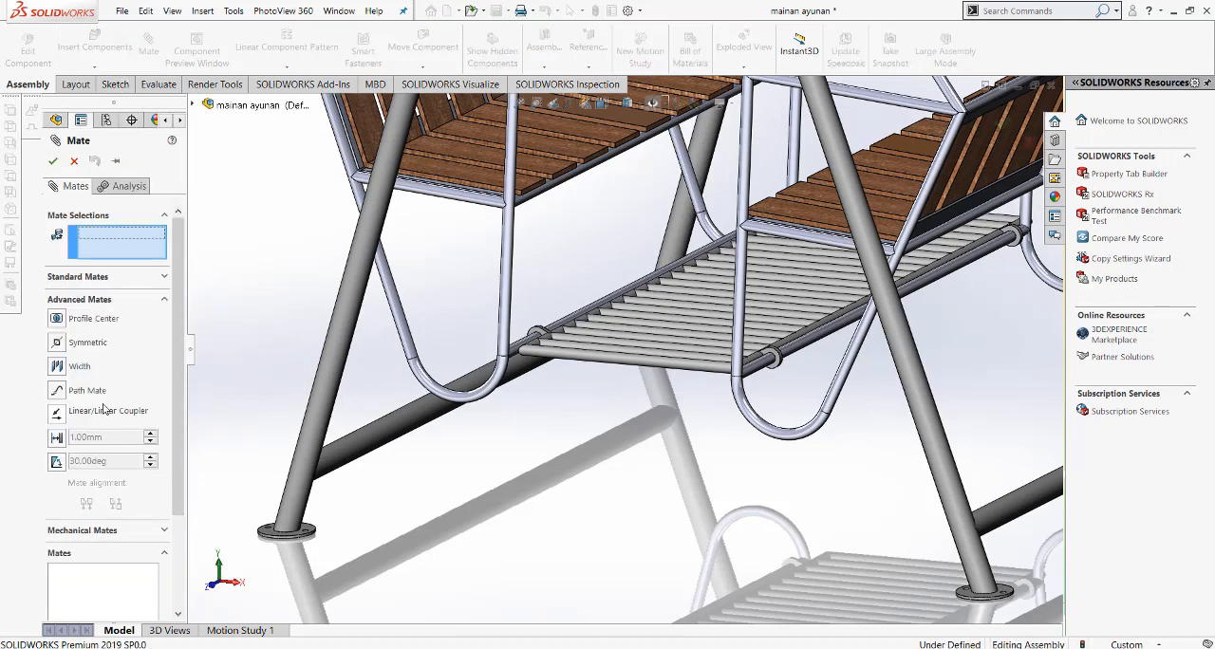
{"action": "left_click", "coordinate": [59, 367]}
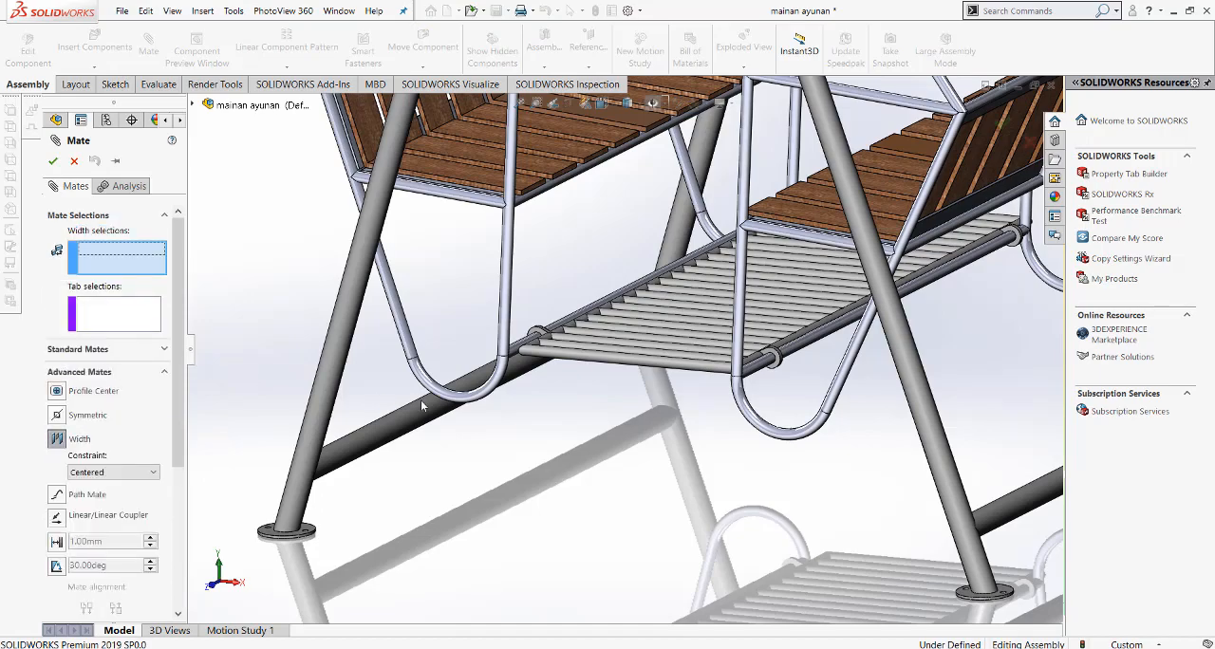
{"action": "scroll", "coordinate": [541, 337], "scroll_direction": "down", "scroll_amount": 3}
{"action": "left_click", "coordinate": [547, 339]}
{"action": "scroll", "coordinate": [548, 338], "scroll_direction": "up", "scroll_amount": 3}
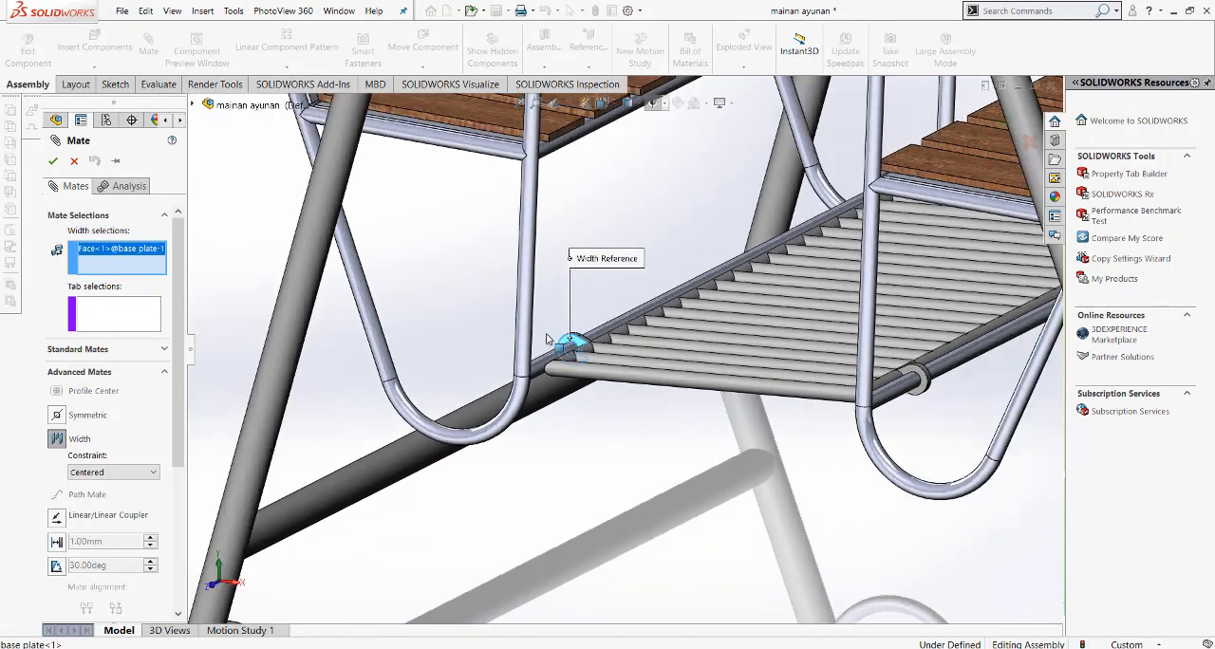
{"action": "middle_click_drag", "start_coordinate": [550, 340], "coordinate": [660, 354]}
{"action": "scroll", "coordinate": [661, 354], "scroll_direction": "up", "scroll_amount": 2}
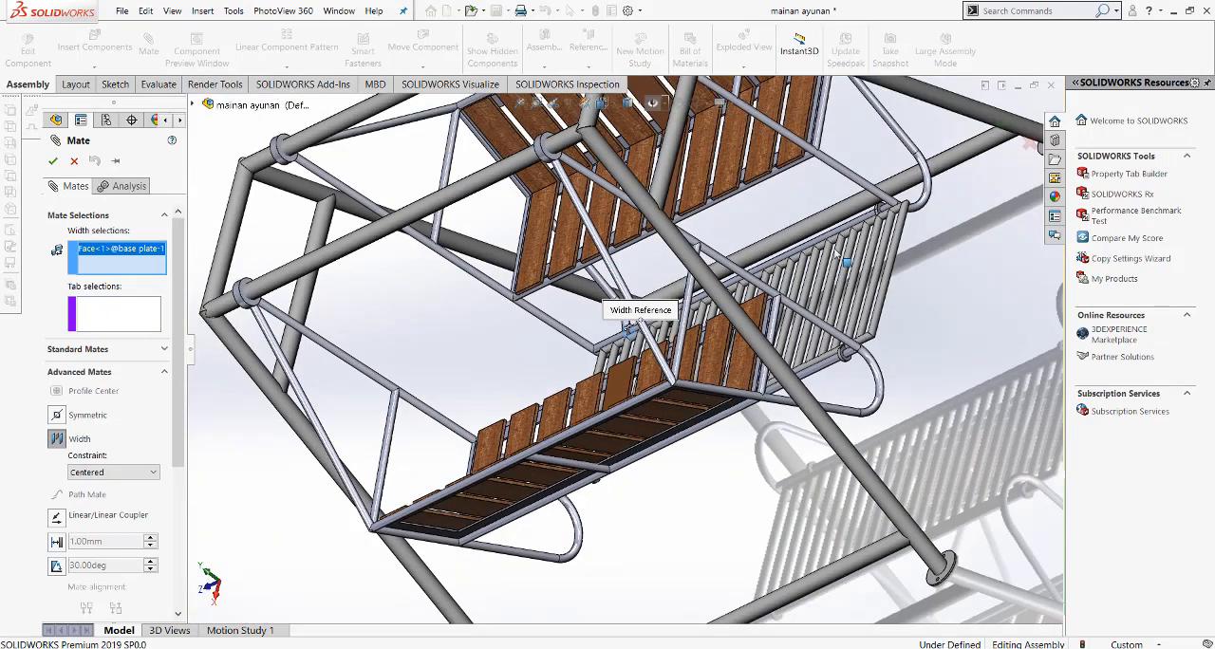
{"action": "scroll", "coordinate": [843, 257], "scroll_direction": "down", "scroll_amount": 4}
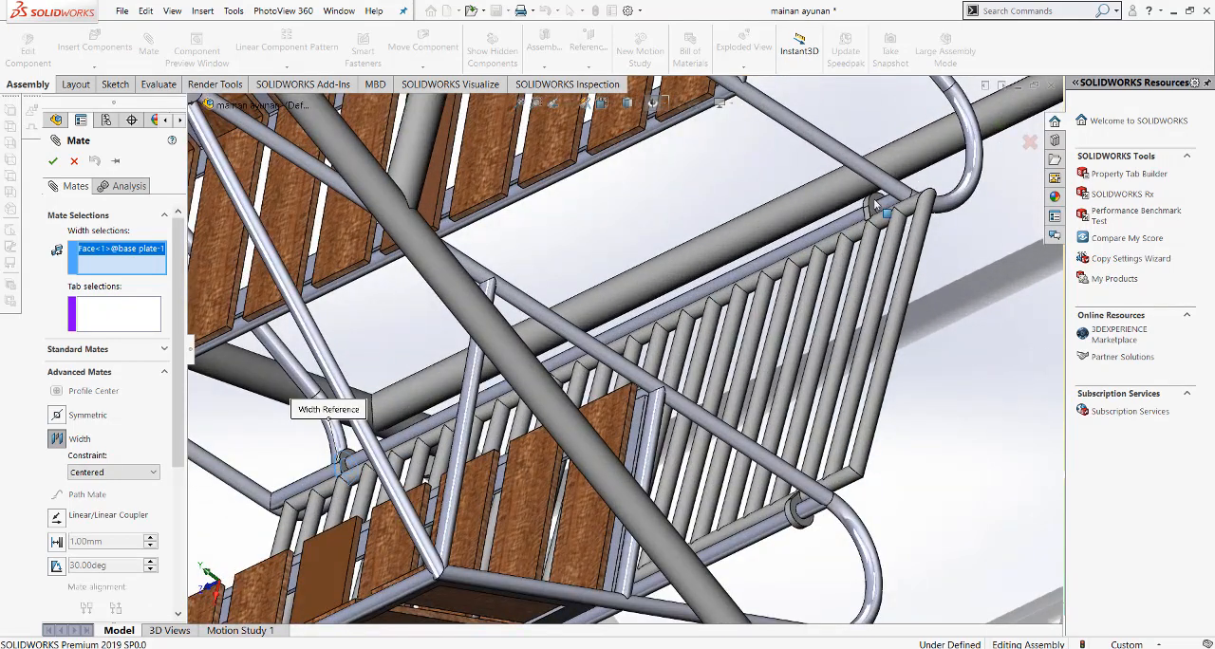
{"action": "left_click", "coordinate": [876, 204]}
Step: Choose the opposite side faces of a swing bench's top hanger ring as tab references for the width mate
{"action": "scroll", "coordinate": [876, 204], "scroll_direction": "up", "scroll_amount": 4}
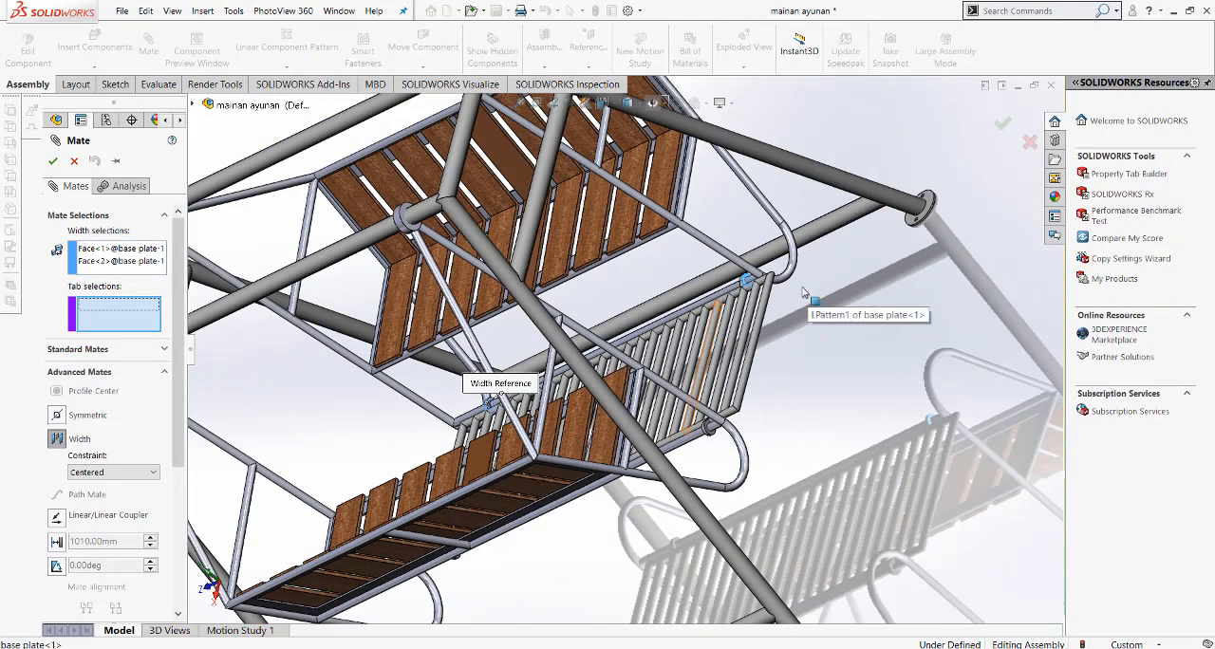
{"action": "scroll", "coordinate": [406, 237], "scroll_direction": "down", "scroll_amount": 3}
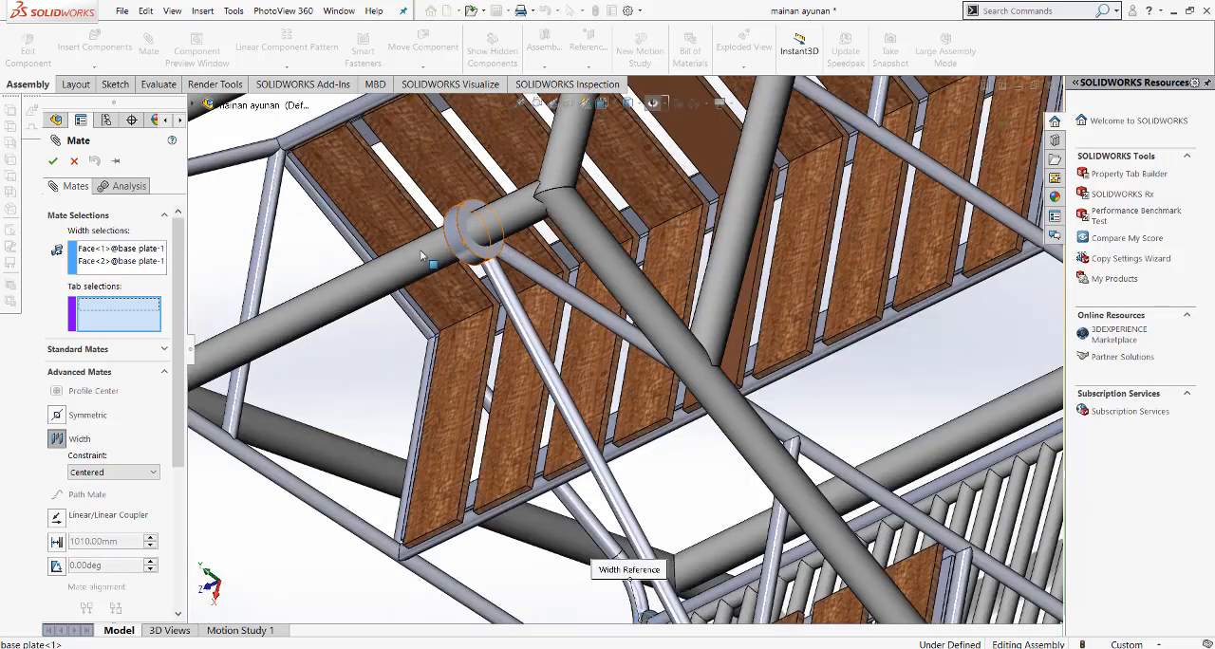
{"action": "left_click", "coordinate": [498, 259]}
{"action": "scroll", "coordinate": [498, 258], "scroll_direction": "up", "scroll_amount": 5}
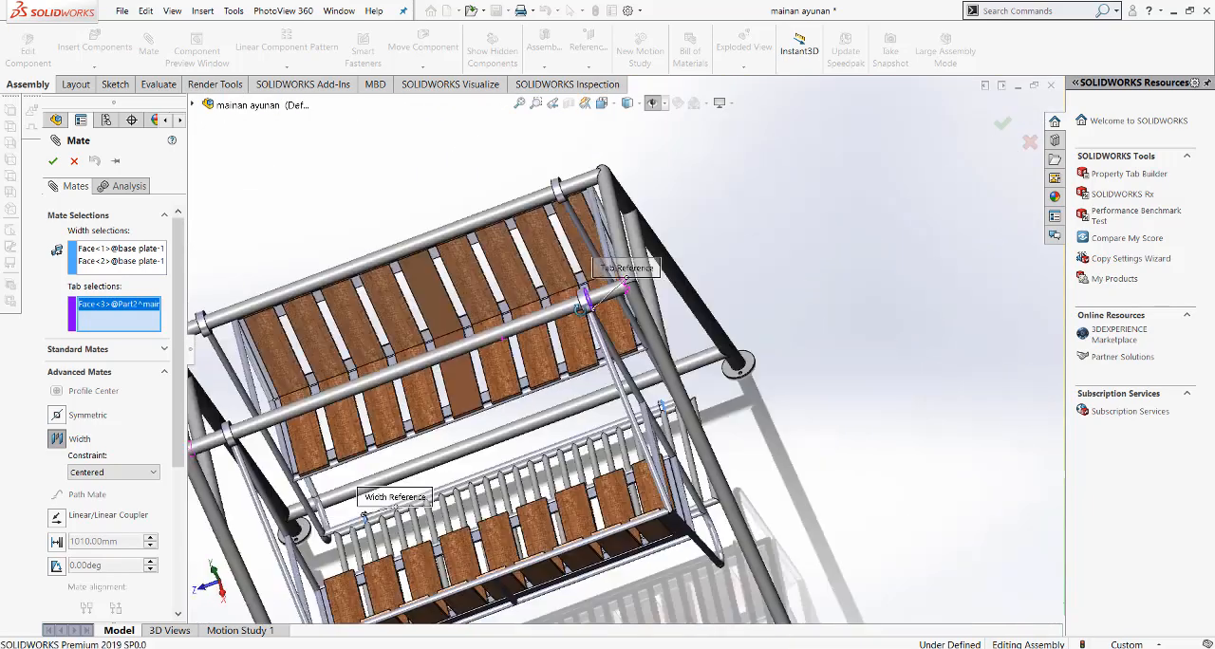
{"action": "middle_click_drag", "start_coordinate": [579, 309], "coordinate": [603, 297]}
{"action": "scroll", "coordinate": [300, 457], "scroll_direction": "down", "scroll_amount": 6}
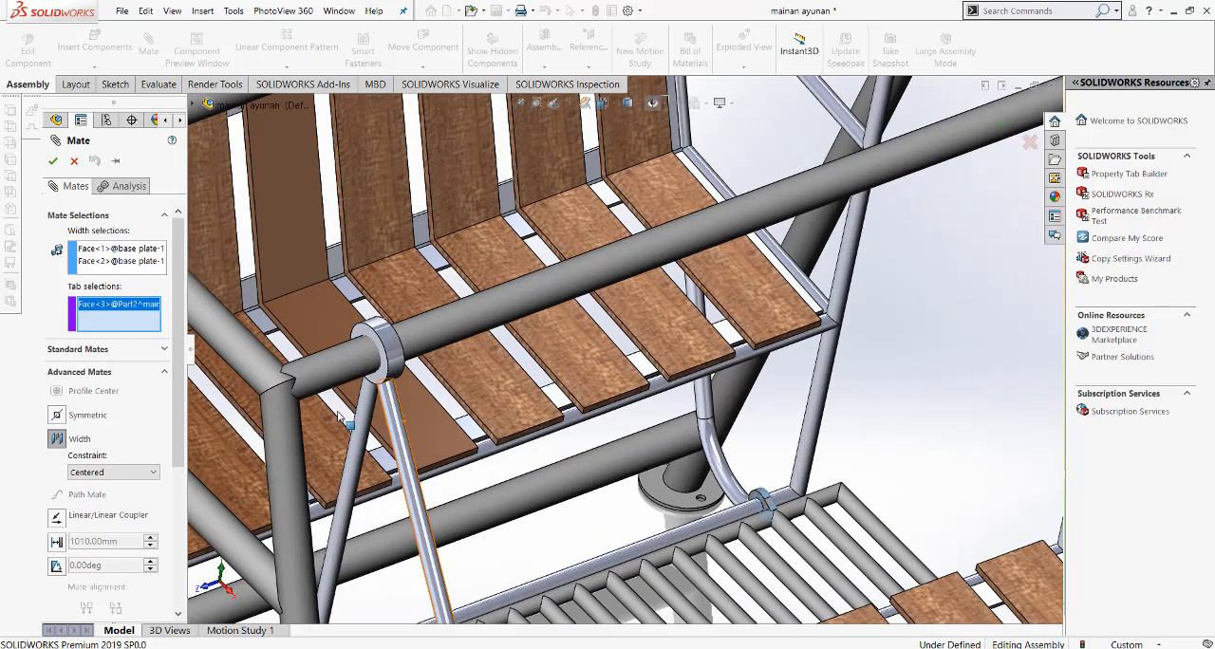
{"action": "left_click", "coordinate": [381, 377]}
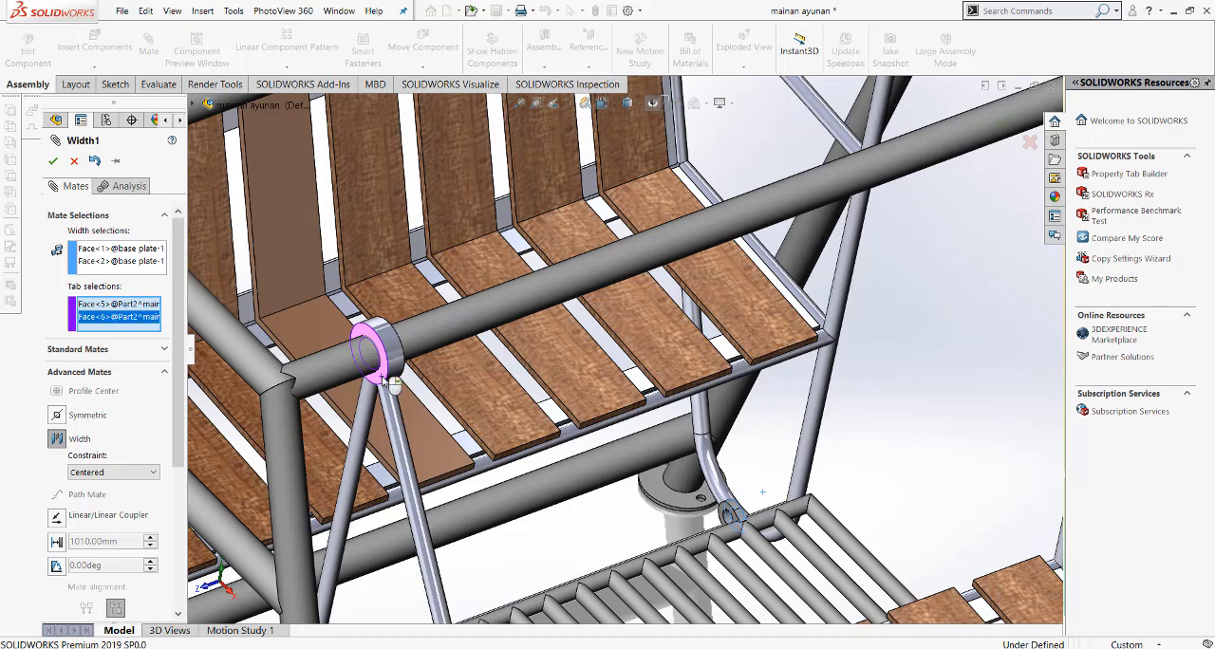
Step: Apply the centered width mate between the base plate's ring lugs and the bench's hanger ring, and finish mating
{"action": "right_click", "coordinate": [383, 380]}
{"action": "right_click", "coordinate": [734, 434]}
{"action": "scroll", "coordinate": [733, 433], "scroll_direction": "up", "scroll_amount": 4}
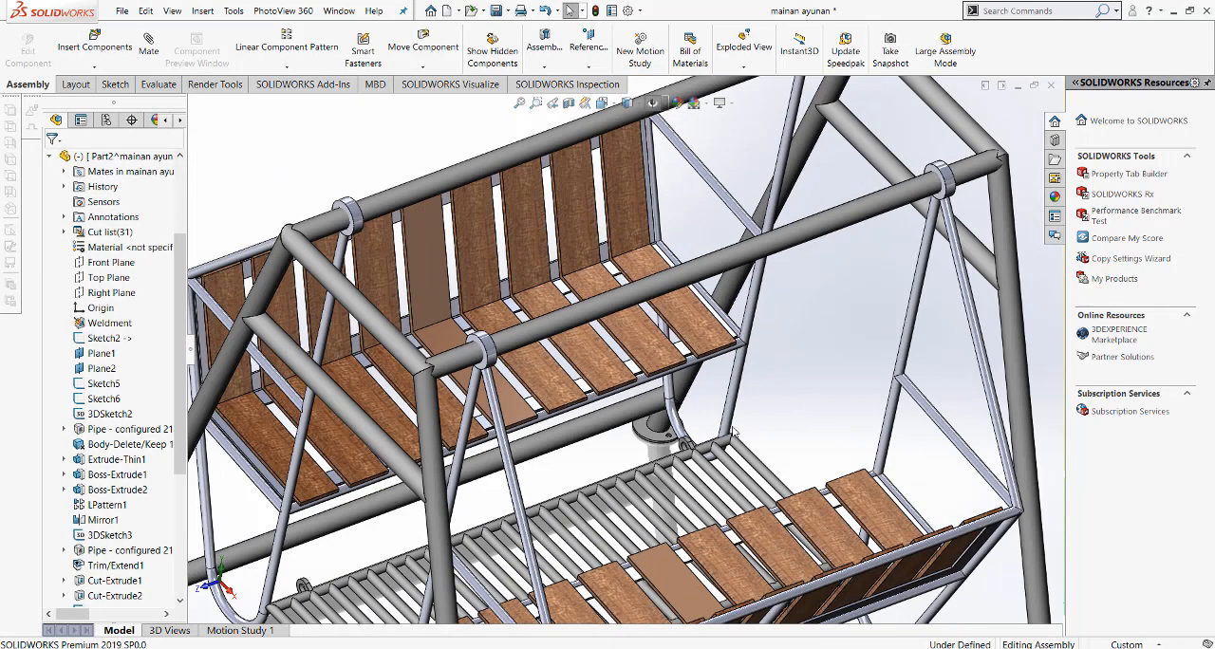
{"action": "scroll", "coordinate": [734, 433], "scroll_direction": "up", "scroll_amount": 2}
Step: Swing the linked benches and base plate towards an upright position in the front view
{"action": "left_click", "coordinate": [628, 102]}
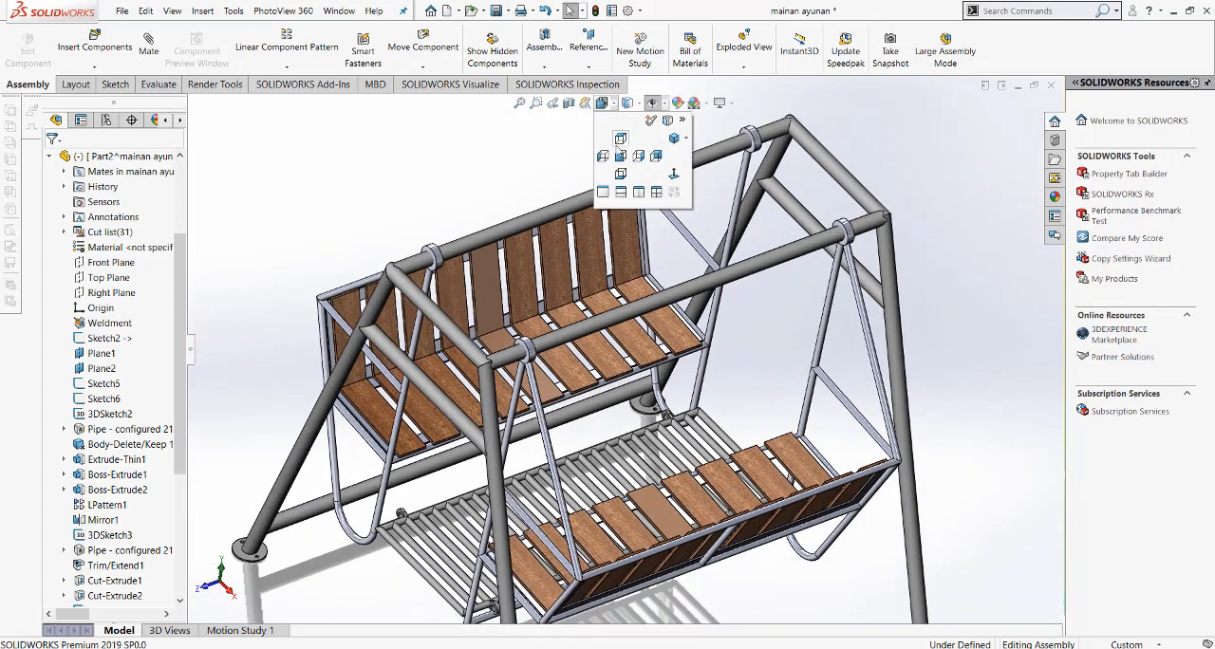
{"action": "left_click", "coordinate": [619, 163]}
{"action": "scroll", "coordinate": [580, 439], "scroll_direction": "down", "scroll_amount": 5}
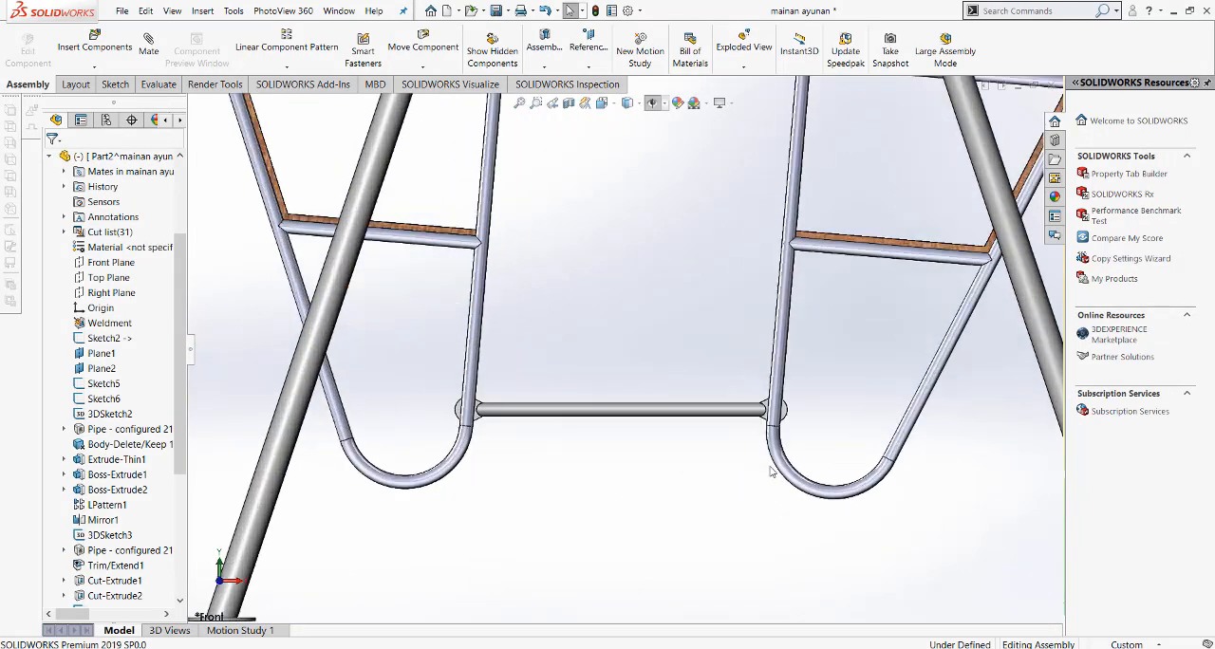
{"action": "left_click_drag", "start_coordinate": [780, 457], "coordinate": [836, 510]}
{"action": "left_click", "coordinate": [758, 517]}
Step: Examine how the base plate's ring lugs sit on the bench pipes, and check the assembly from the top and front
{"action": "scroll", "coordinate": [737, 484], "scroll_direction": "down", "scroll_amount": 2}
{"action": "middle_click_drag", "start_coordinate": [703, 442], "coordinate": [676, 487]}
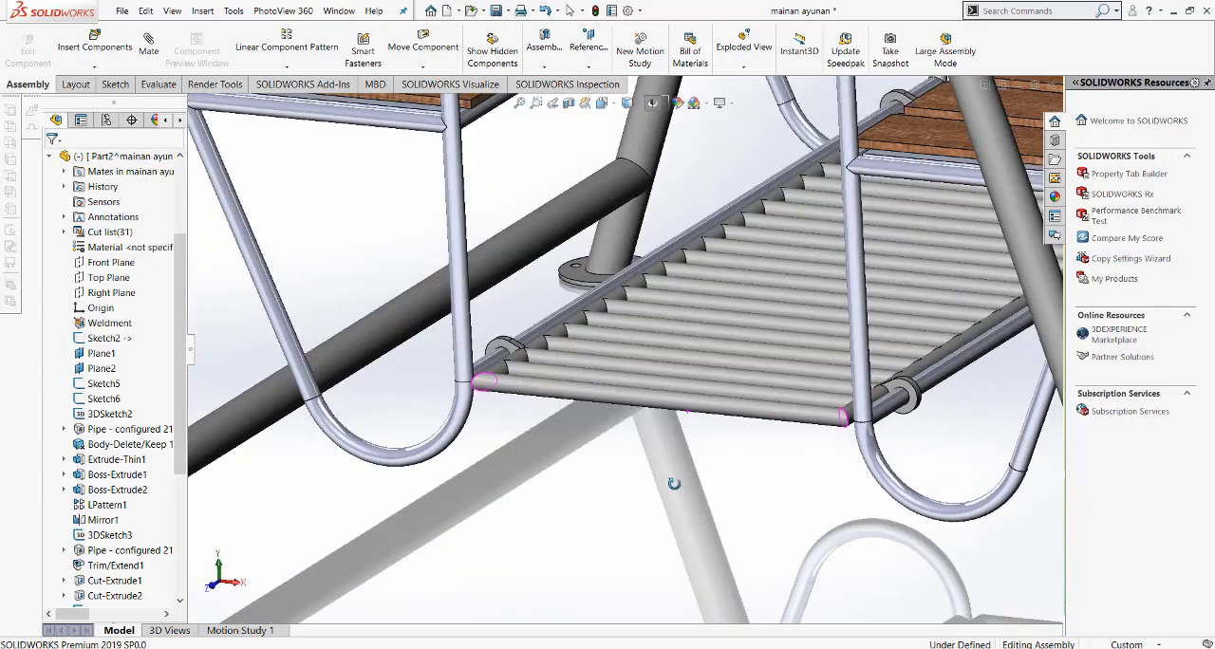
{"action": "scroll", "coordinate": [705, 396], "scroll_direction": "up", "scroll_amount": 4}
{"action": "scroll", "coordinate": [755, 301], "scroll_direction": "down", "scroll_amount": 6}
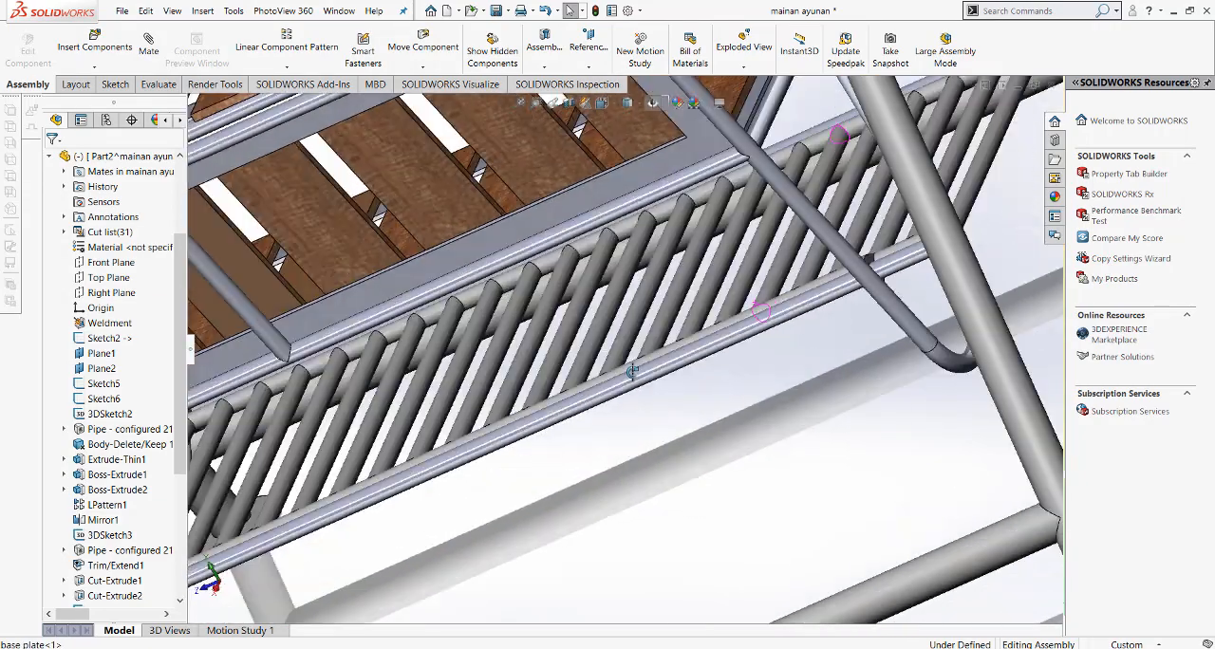
{"action": "middle_click_drag", "start_coordinate": [632, 372], "coordinate": [555, 481]}
{"action": "scroll", "coordinate": [771, 382], "scroll_direction": "down", "scroll_amount": 3}
{"action": "middle_click_drag", "start_coordinate": [728, 361], "coordinate": [736, 387]}
{"action": "left_click", "coordinate": [628, 102]}
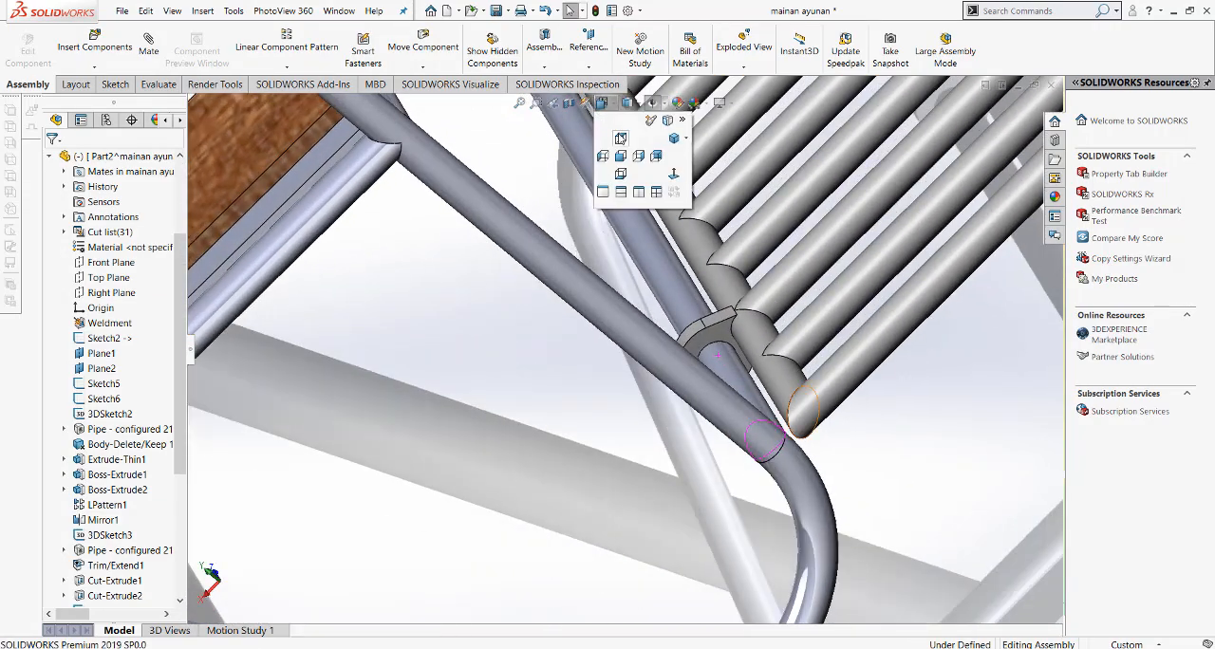
{"action": "left_click", "coordinate": [634, 190]}
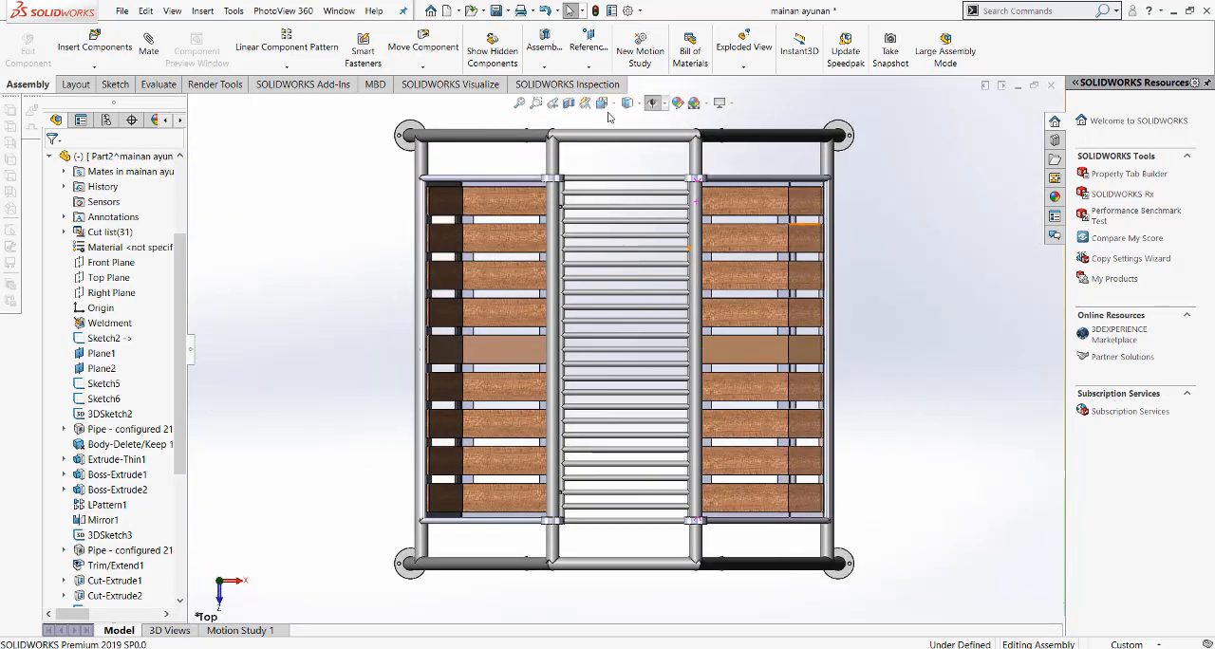
{"action": "left_click", "coordinate": [627, 102]}
{"action": "left_click", "coordinate": [621, 161]}
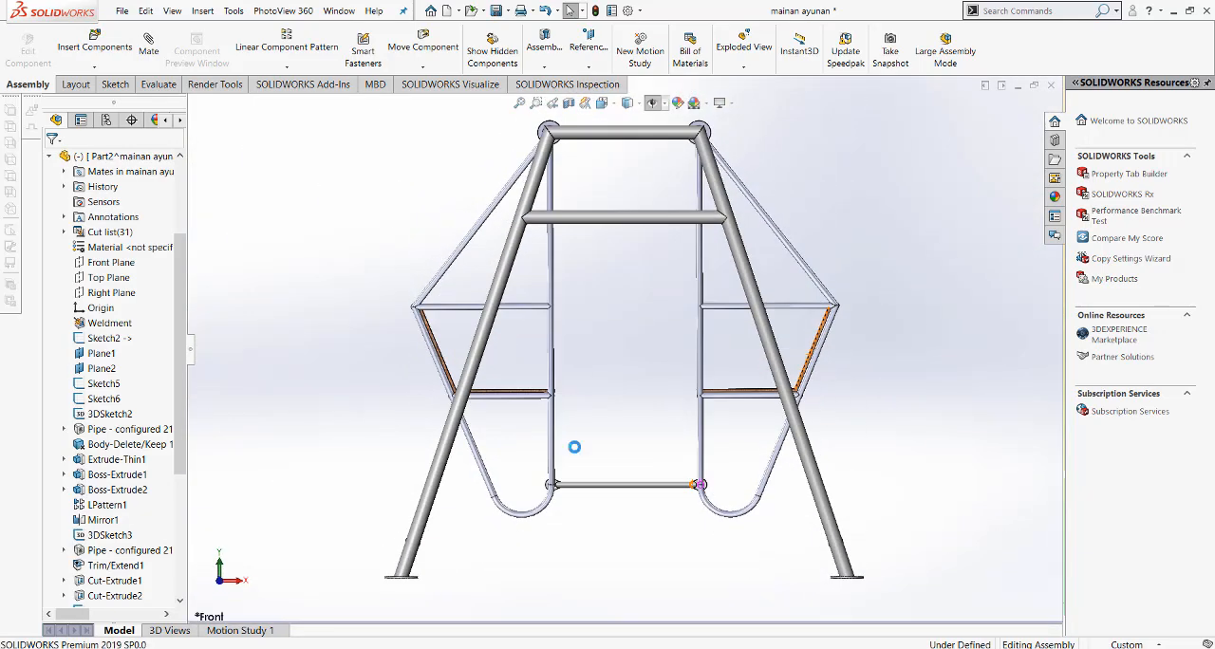
Step: Move the base plate sideways to test how the benches swing with it, and view the assembly isometrically
{"action": "scroll", "coordinate": [574, 446], "scroll_direction": "down", "scroll_amount": 5}
{"action": "middle_click_drag", "start_coordinate": [569, 477], "coordinate": [549, 492]}
{"action": "scroll", "coordinate": [708, 437], "scroll_direction": "down", "scroll_amount": 3}
{"action": "mouse_move", "coordinate": [610, 458]}
{"action": "left_mouse_down"}
{"action": "mouse_move", "coordinate": [715, 414]}
{"action": "mouse_move", "coordinate": [661, 428]}
{"action": "mouse_move", "coordinate": [393, 395]}
{"action": "mouse_move", "coordinate": [827, 447]}
{"action": "mouse_move", "coordinate": [632, 453]}
{"action": "left_mouse_up"}
{"action": "scroll", "coordinate": [623, 370], "scroll_direction": "up", "scroll_amount": 3}
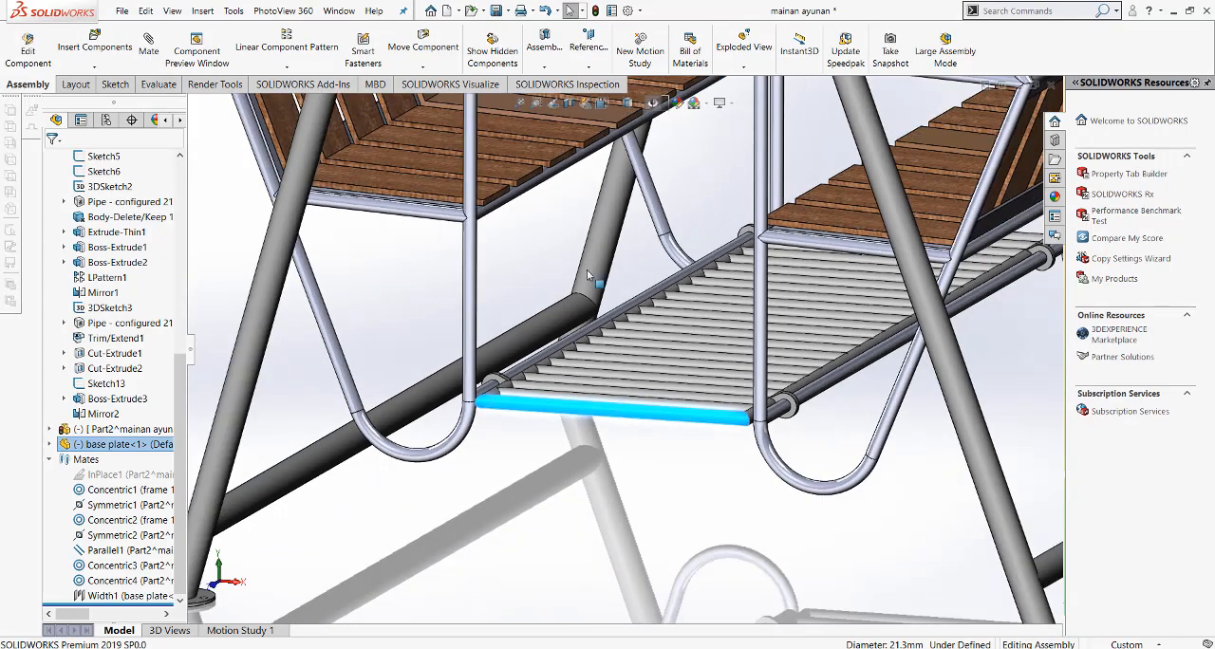
{"action": "left_click", "coordinate": [603, 108]}
{"action": "left_click", "coordinate": [848, 235]}
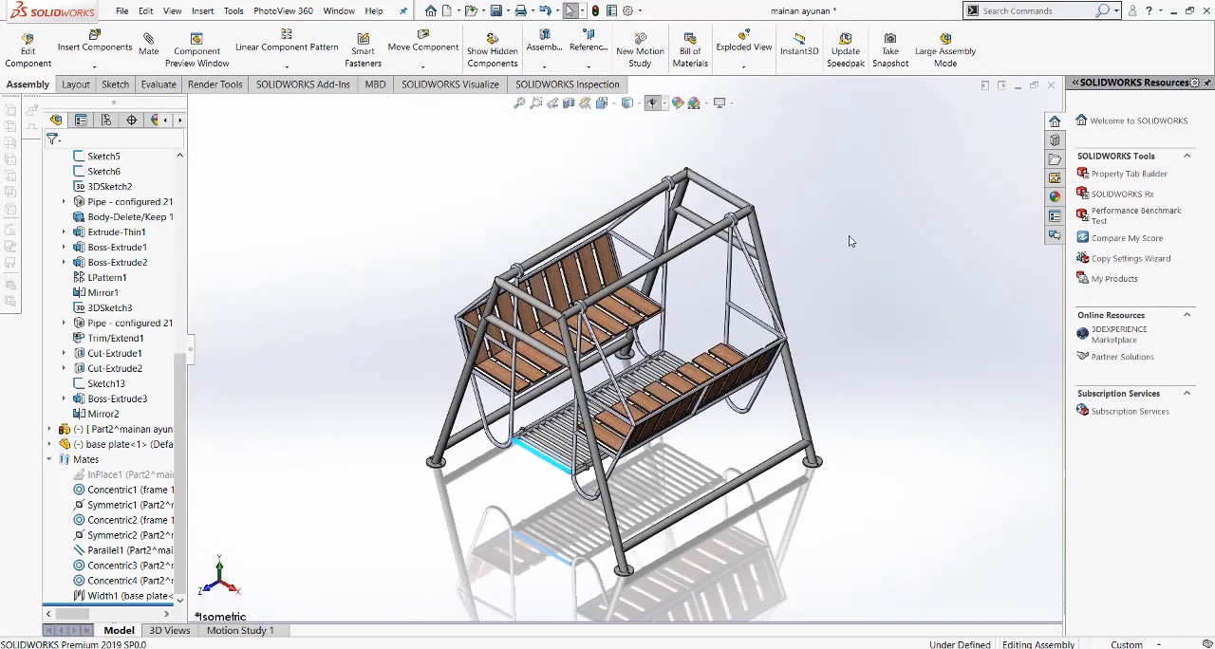
Step: Swing the benches and base plate to a roughly upright position in the front view
{"action": "key", "text": "ctrl+1"}
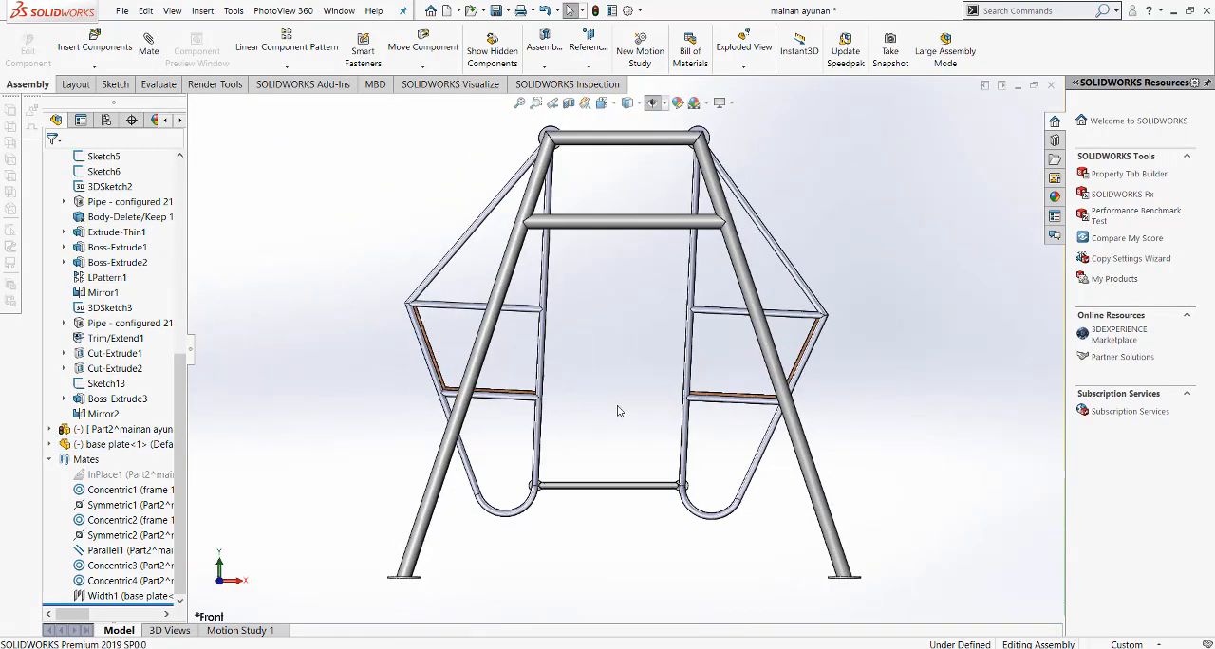
{"action": "left_click_drag", "start_coordinate": [686, 420], "coordinate": [762, 439]}
{"action": "key", "text": "Escape"}
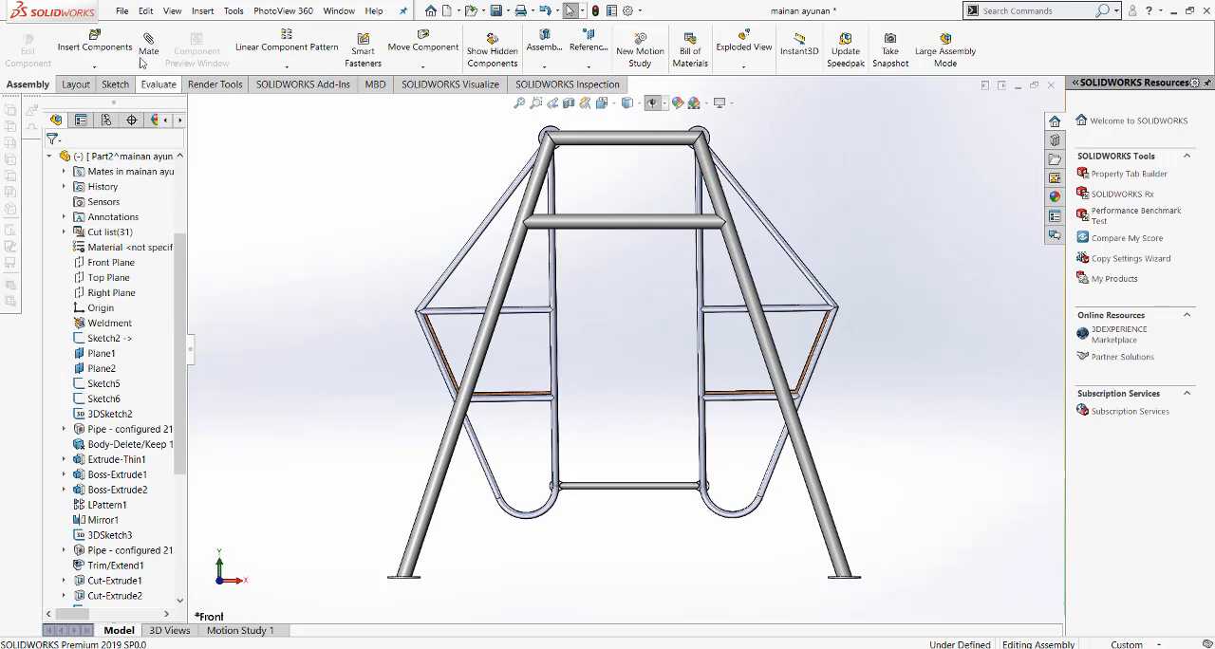
Step: Mate the top face of a bench's middle seat slat parallel to the assembly's Top plane, and finish mating
{"action": "scroll", "coordinate": [550, 365], "scroll_direction": "up", "scroll_amount": 2}
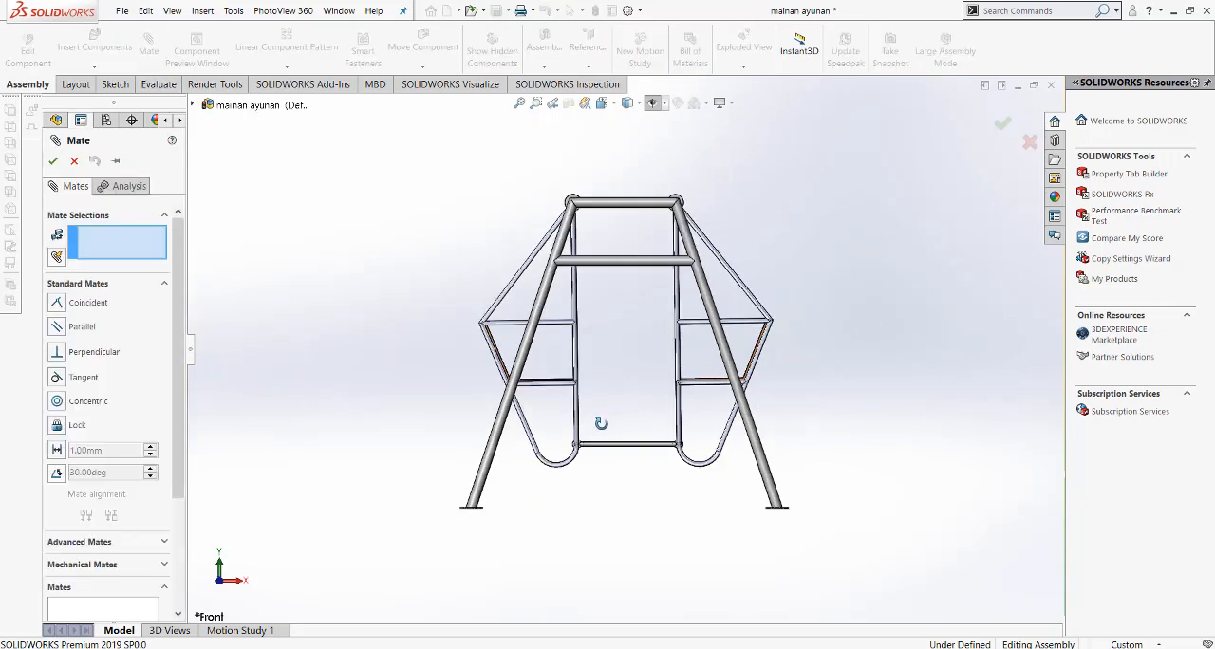
{"action": "middle_click_drag", "start_coordinate": [601, 423], "coordinate": [605, 446]}
{"action": "scroll", "coordinate": [598, 442], "scroll_direction": "down", "scroll_amount": 6}
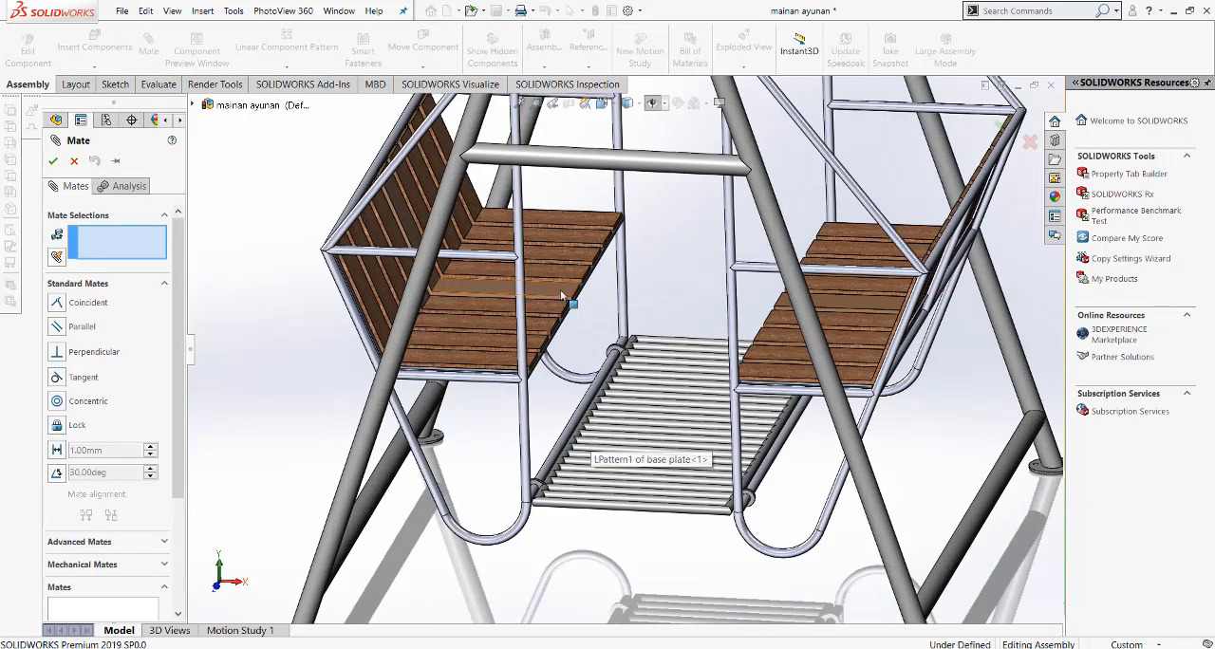
{"action": "left_click", "coordinate": [560, 290]}
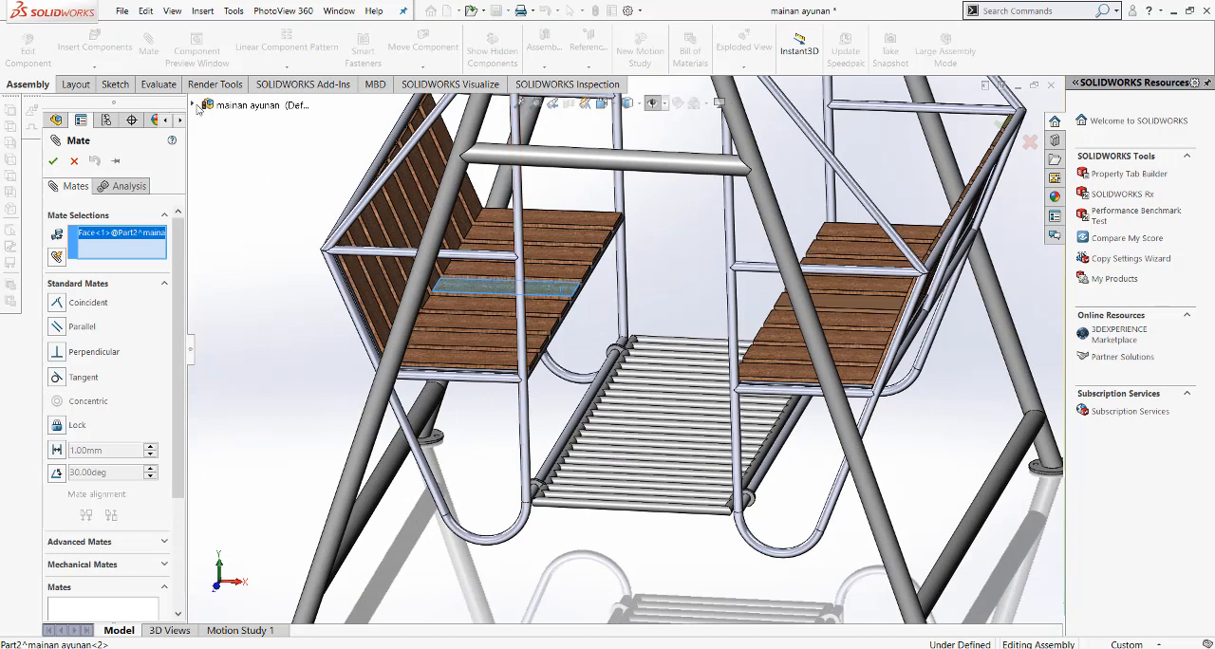
{"action": "left_click", "coordinate": [194, 106]}
{"action": "left_click", "coordinate": [252, 180]}
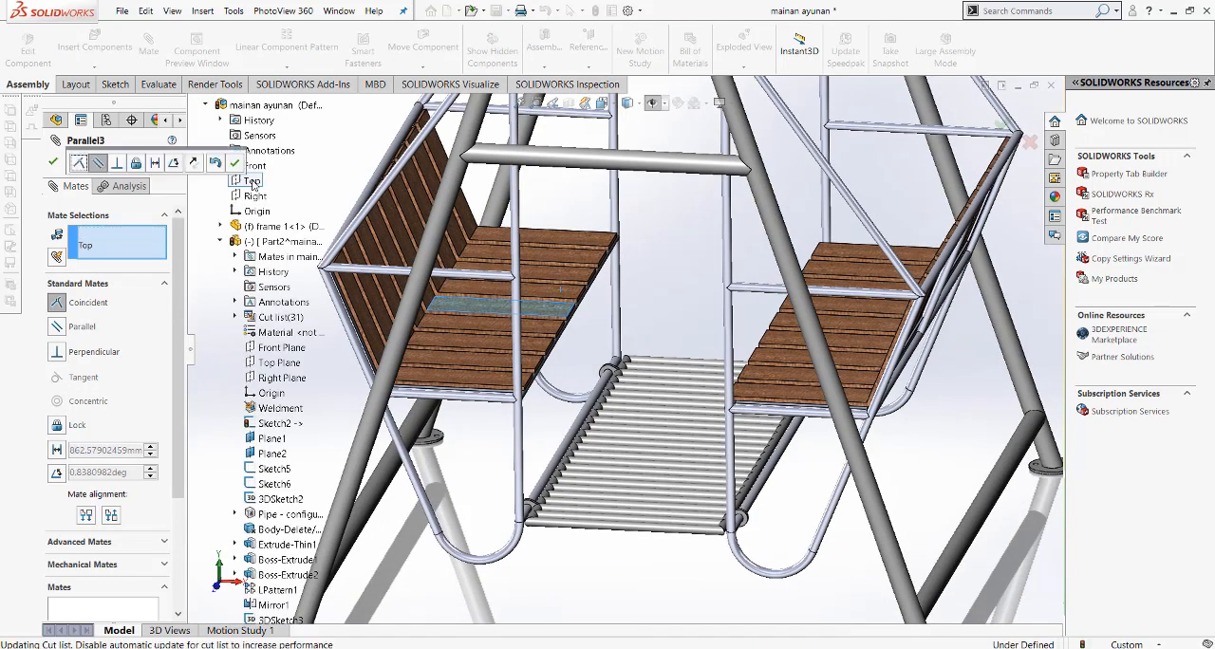
{"action": "left_click", "coordinate": [234, 163]}
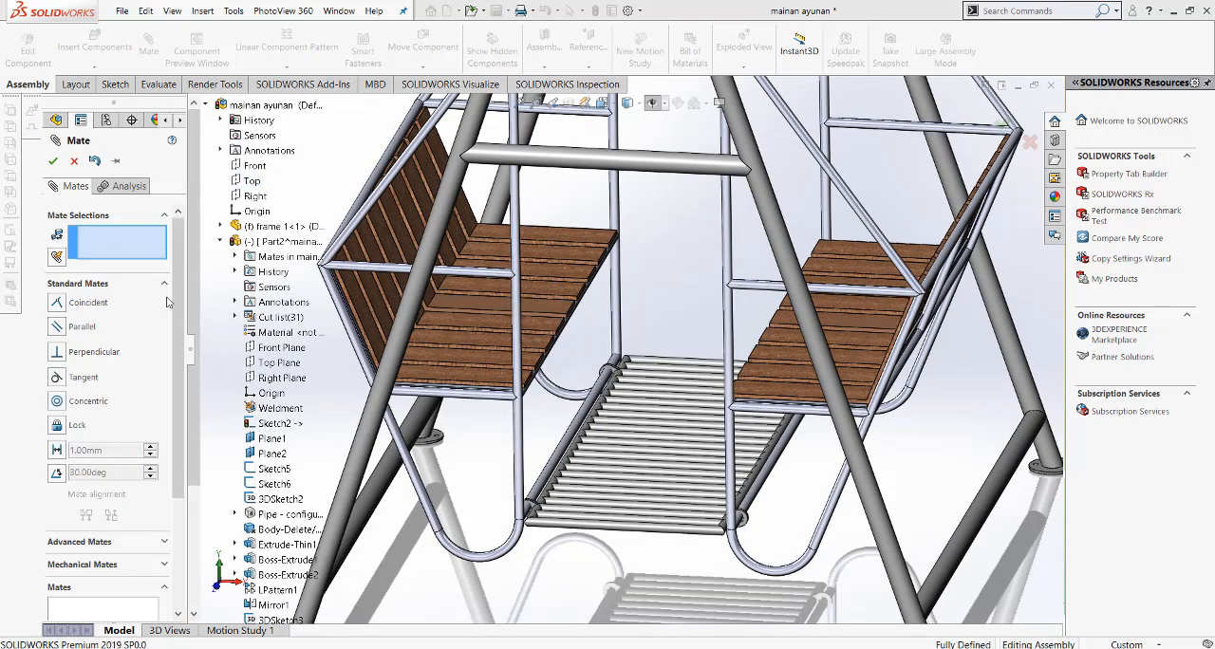
{"action": "key", "text": "Escape"}
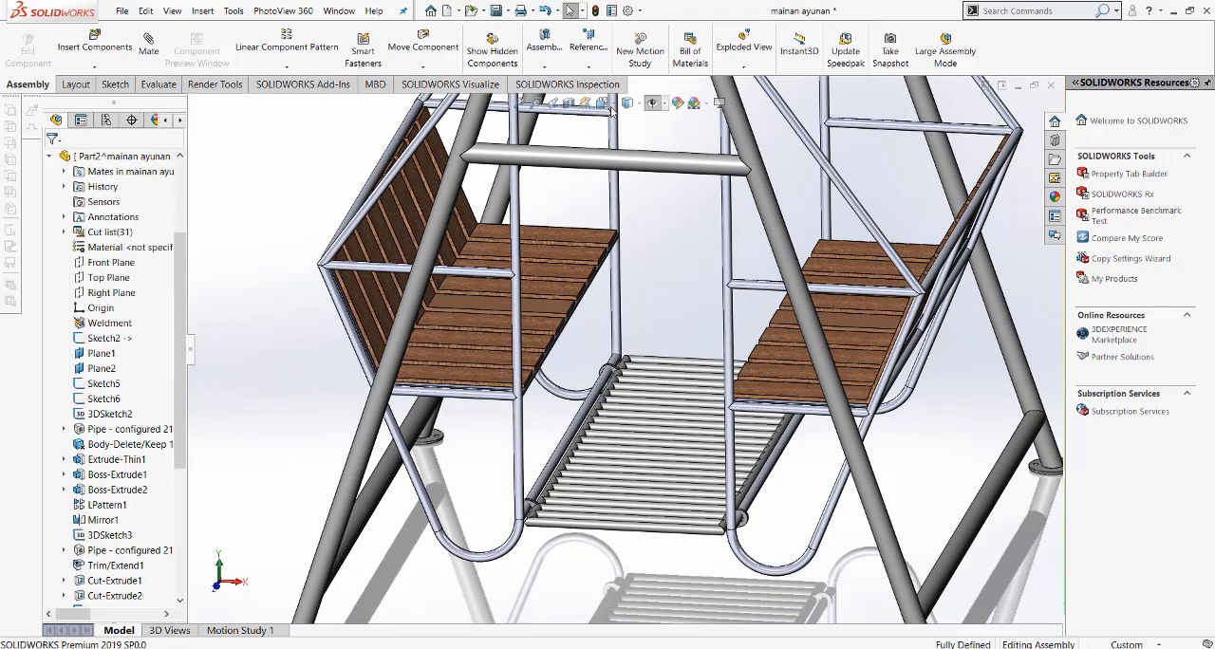
Step: Examine the fully mated swing from the front, in isometric view and from the side of the benches
{"action": "left_click", "coordinate": [610, 106]}
{"action": "left_click", "coordinate": [622, 157]}
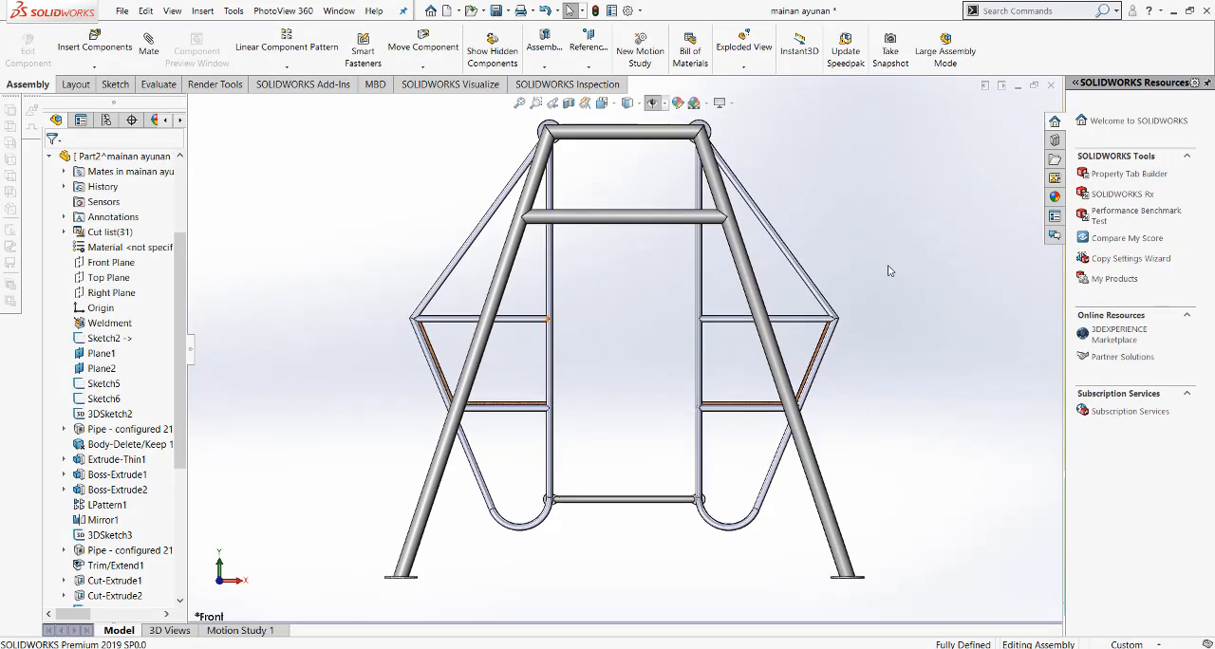
{"action": "left_click", "coordinate": [610, 106]}
{"action": "left_click", "coordinate": [670, 143]}
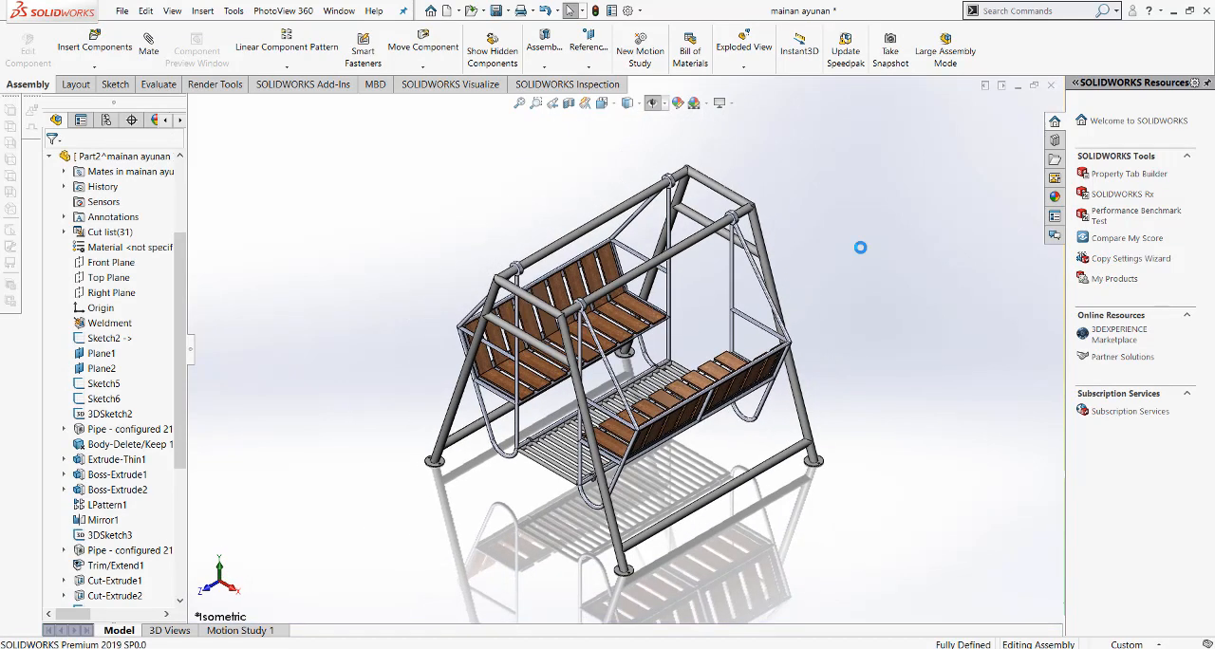
{"action": "scroll", "coordinate": [662, 270], "scroll_direction": "down", "scroll_amount": 2}
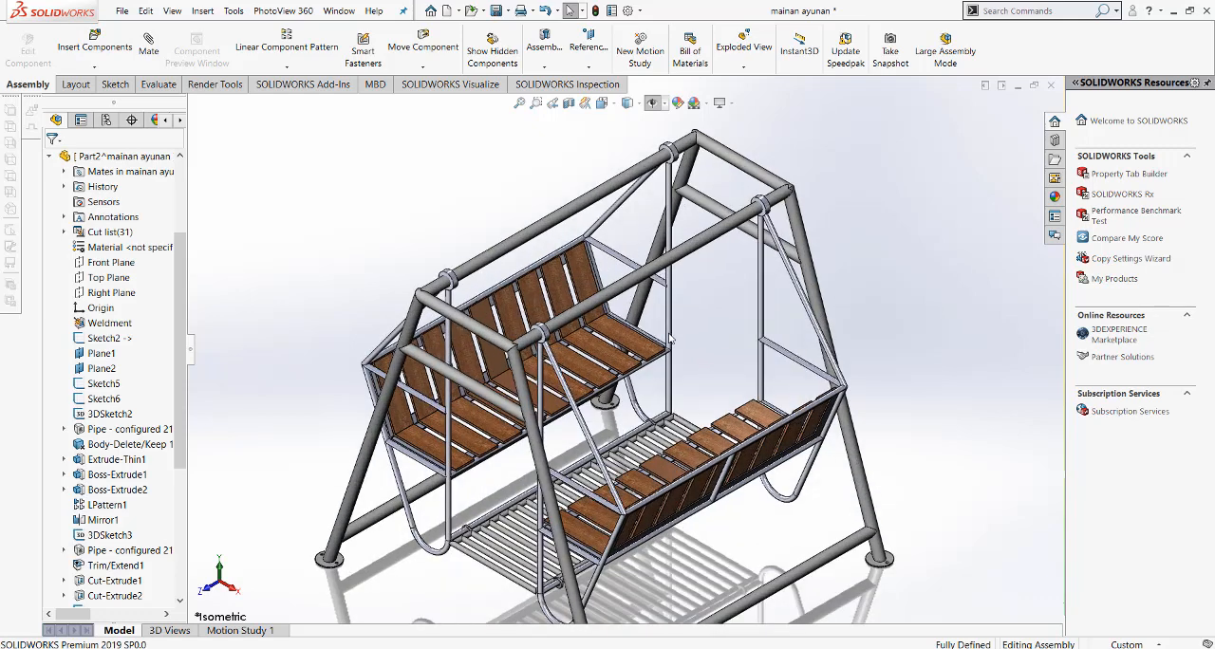
{"action": "scroll", "coordinate": [697, 525], "scroll_direction": "down", "scroll_amount": 3}
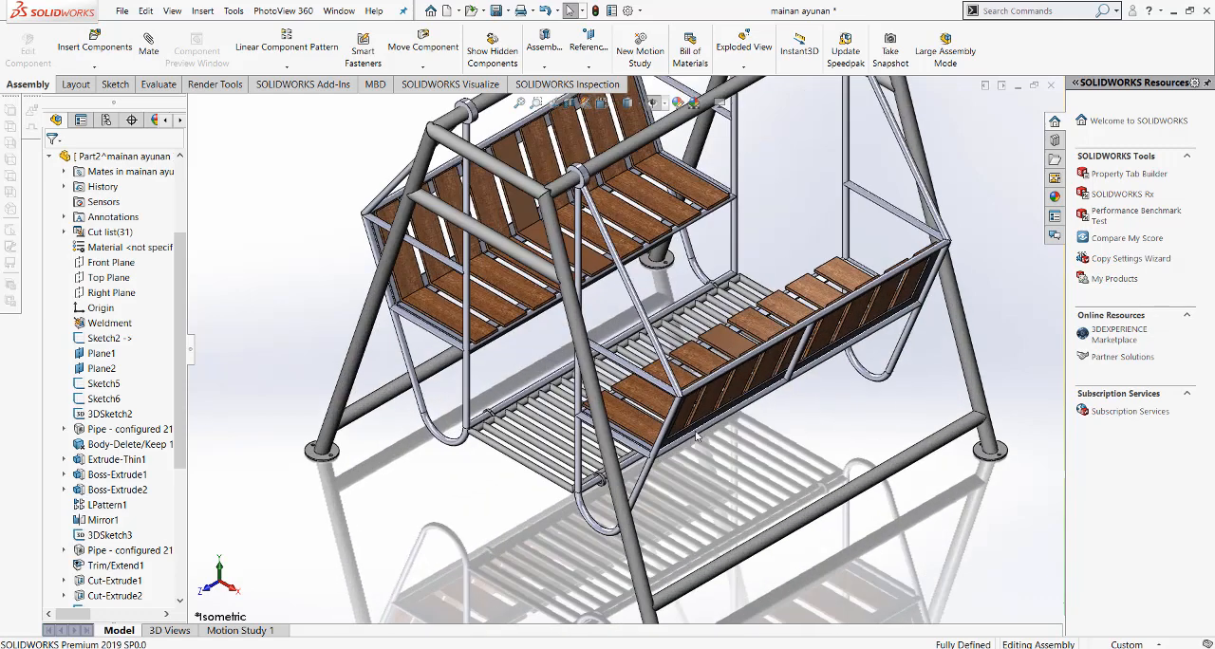
{"action": "middle_click_drag", "start_coordinate": [745, 397], "coordinate": [724, 313]}
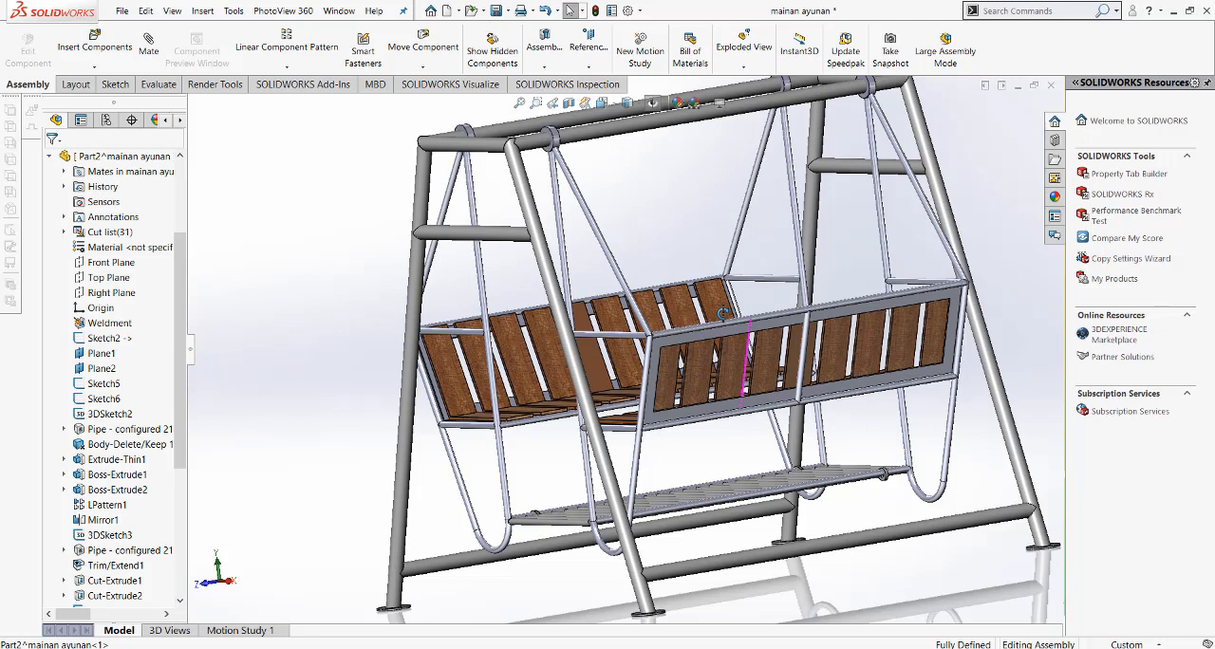
{"action": "left_click", "coordinate": [602, 102]}
{"action": "left_click", "coordinate": [672, 139]}
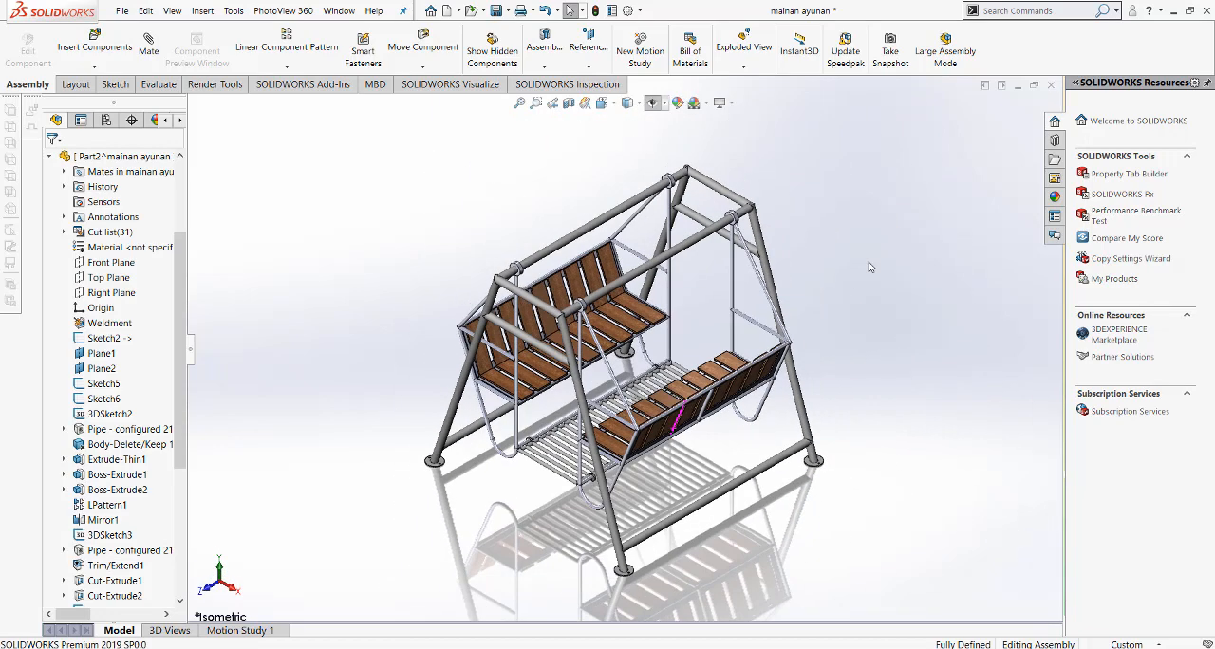